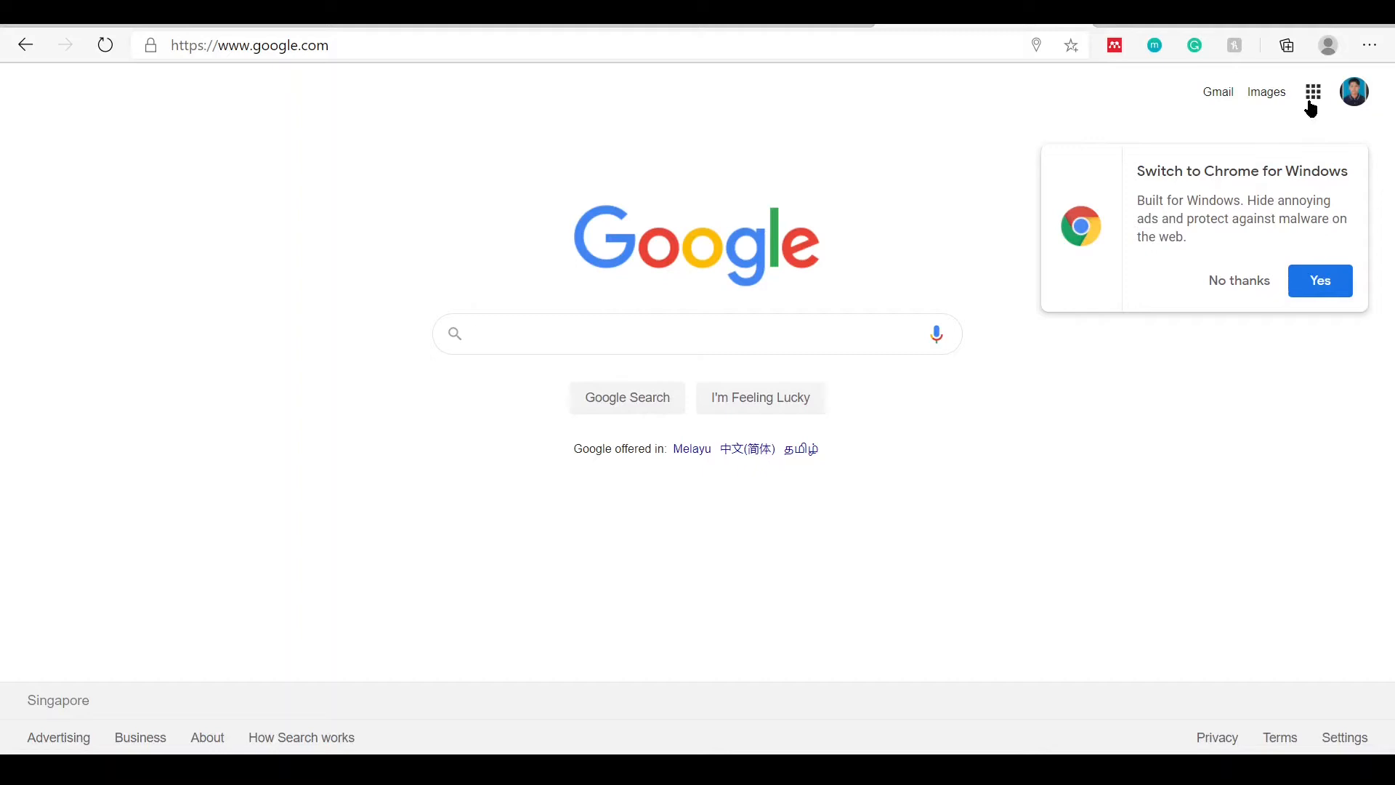
- Open Google Sheets from the Google apps list
click(1313, 93)
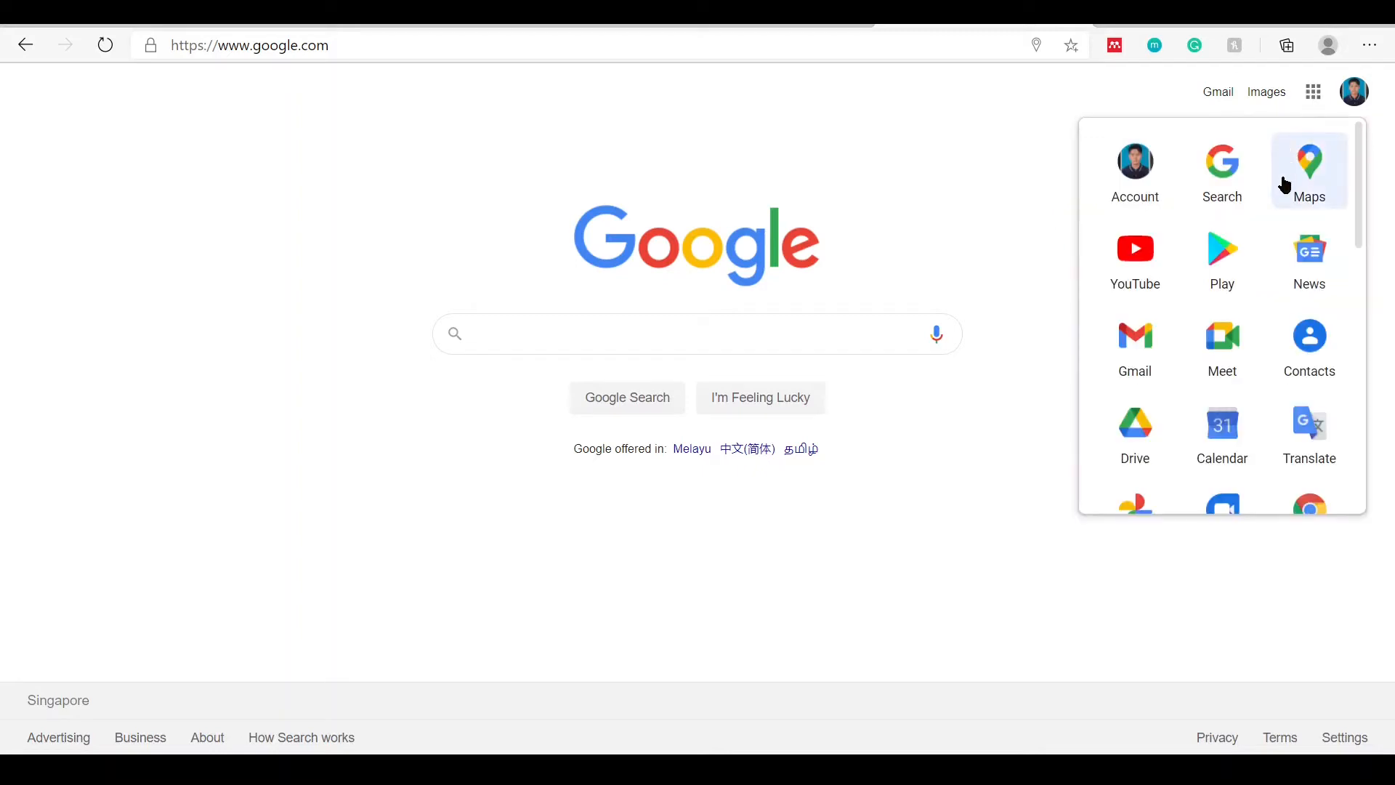
scroll(1280, 188, down, 2)
scroll(1280, 188, down, 5)
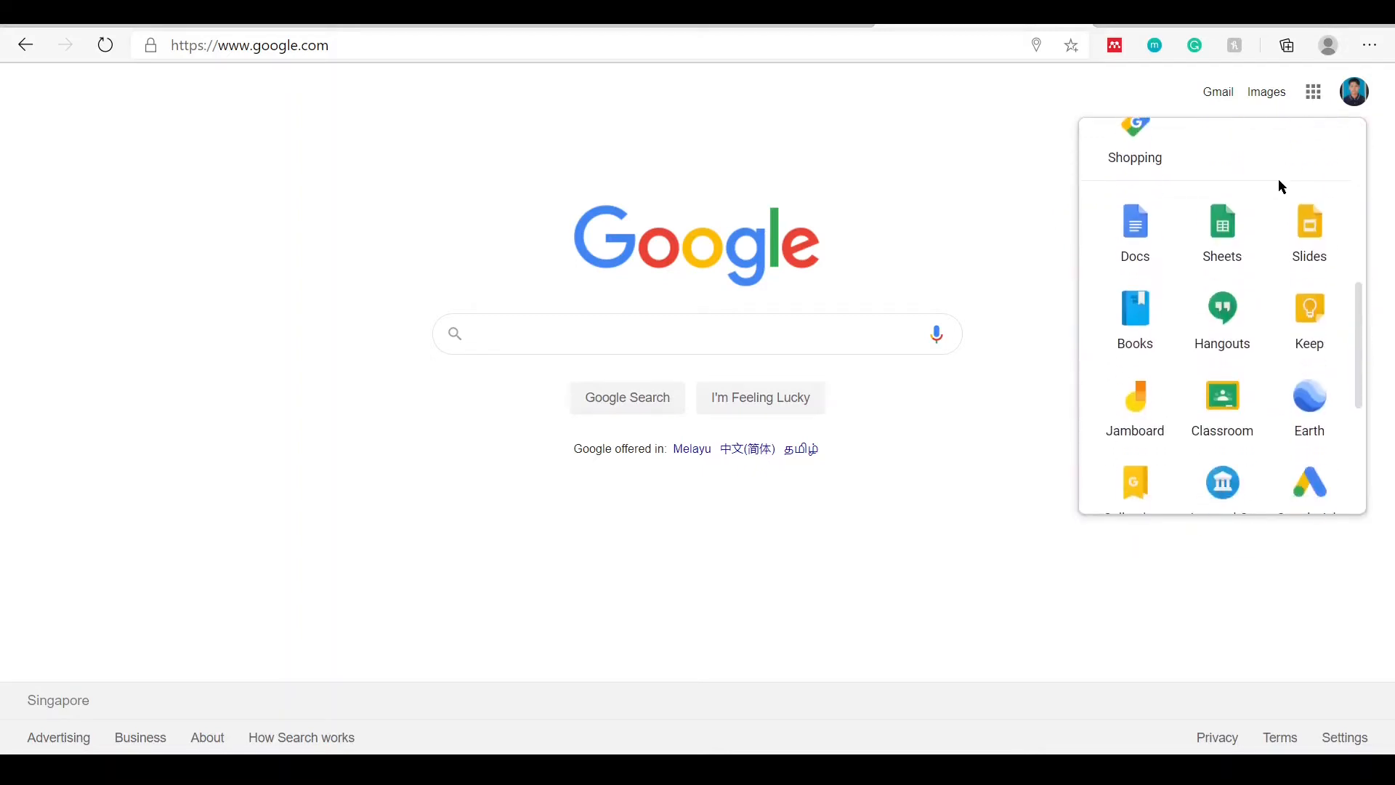
click(1228, 230)
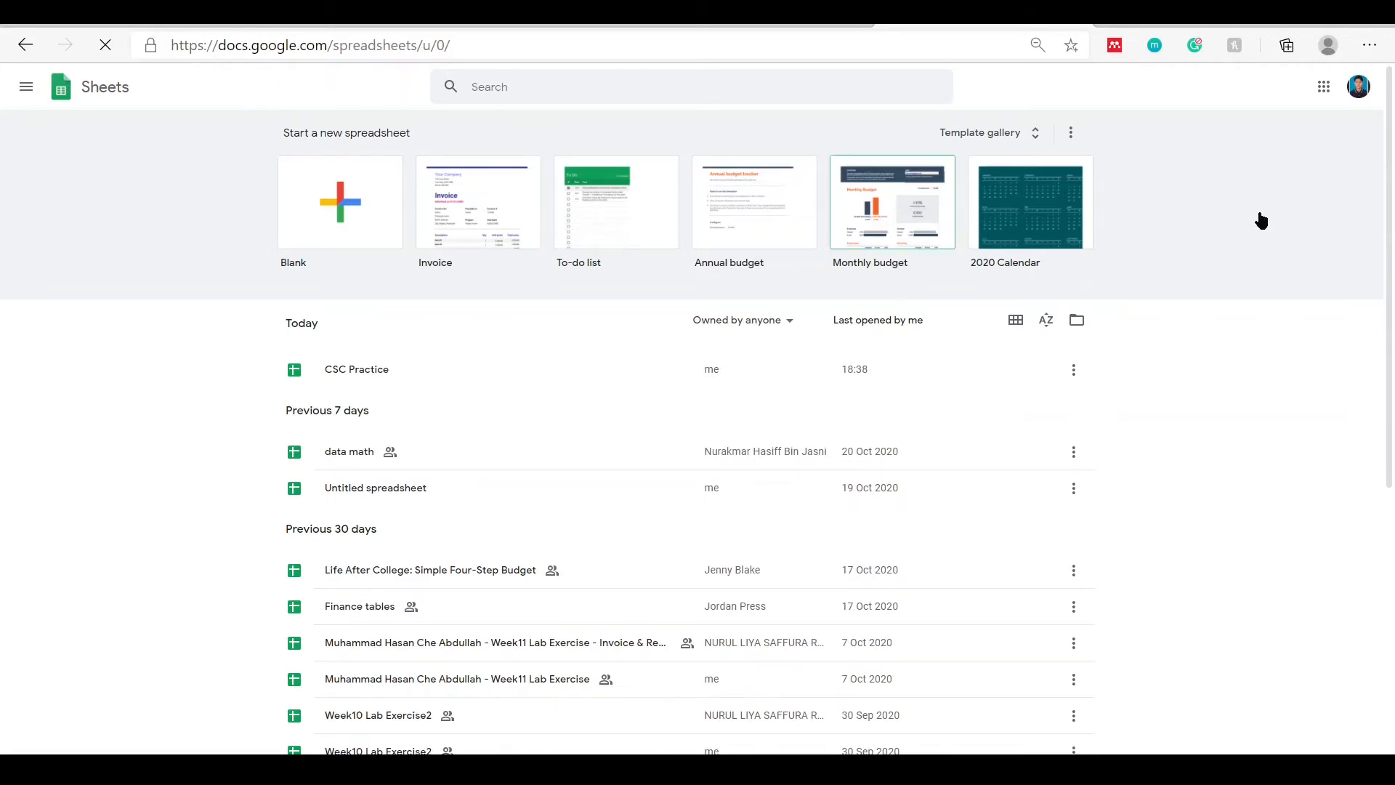
- Check the signed-in account and create a new blank spreadsheet
click(1359, 89)
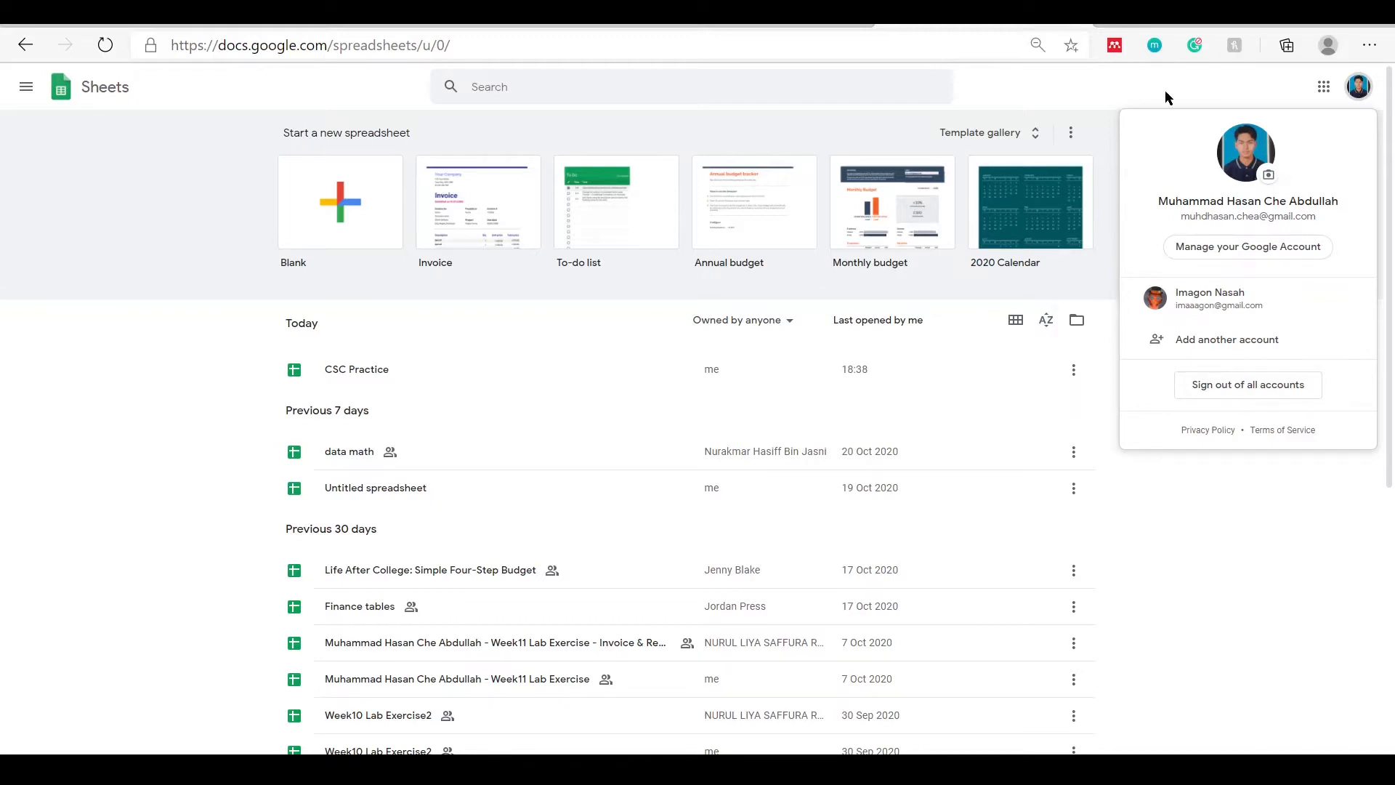
click(1210, 94)
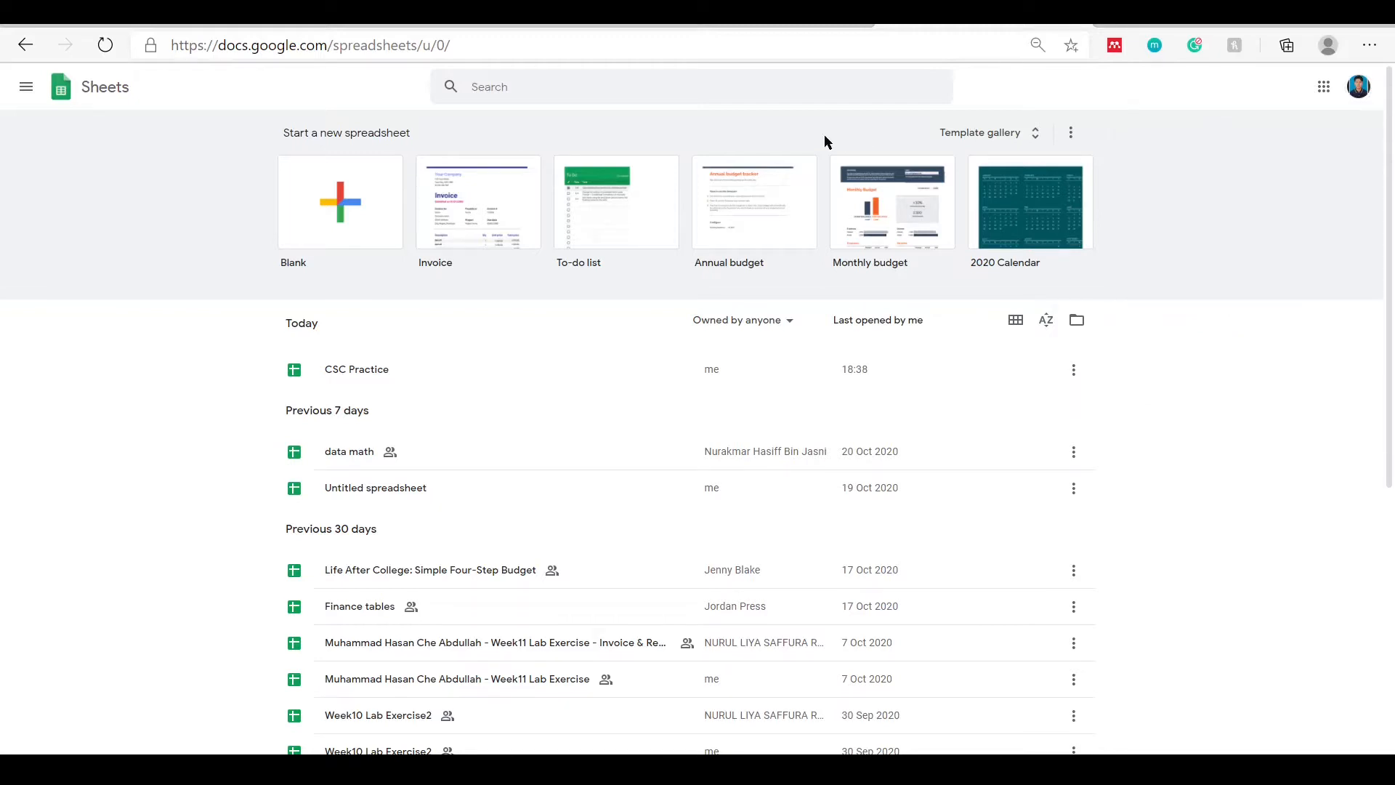
click(343, 188)
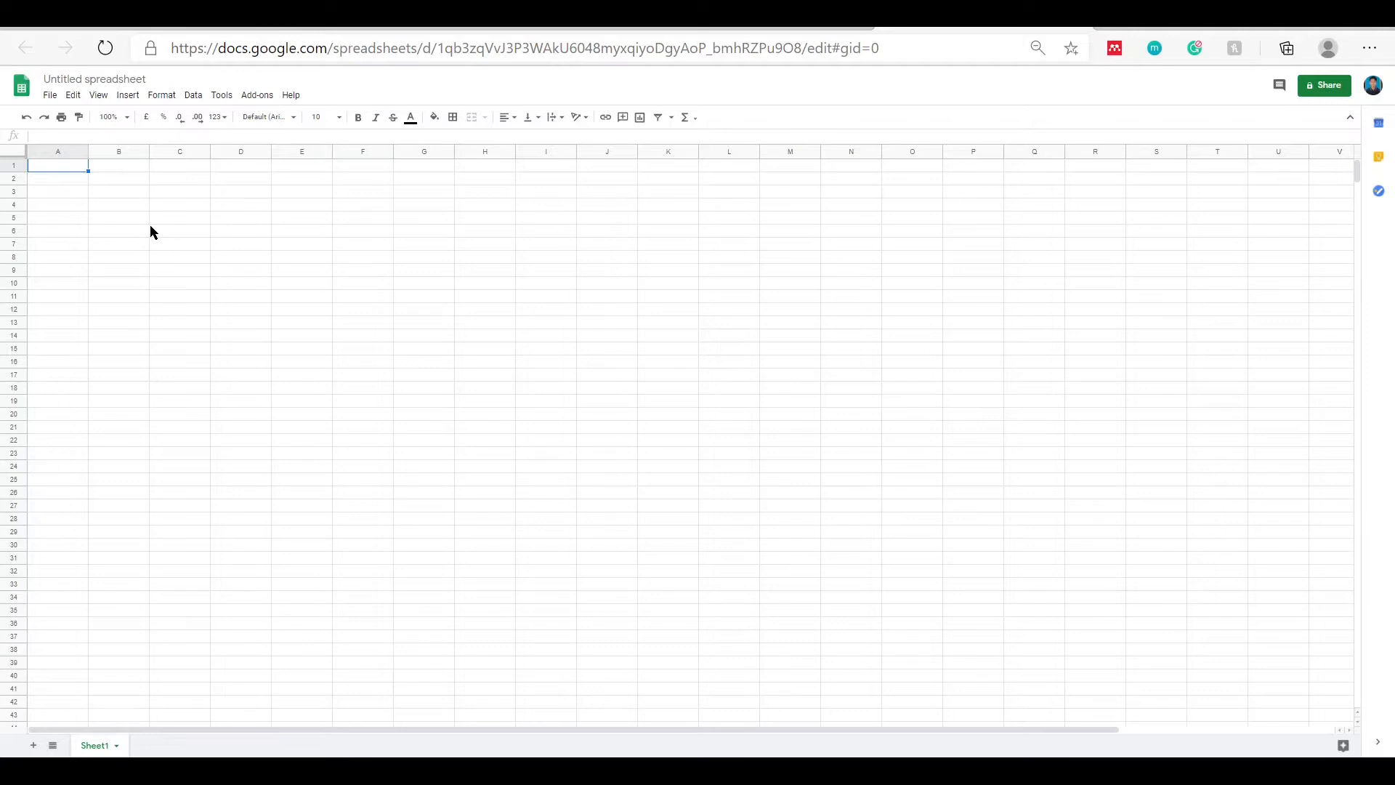
click(116, 181)
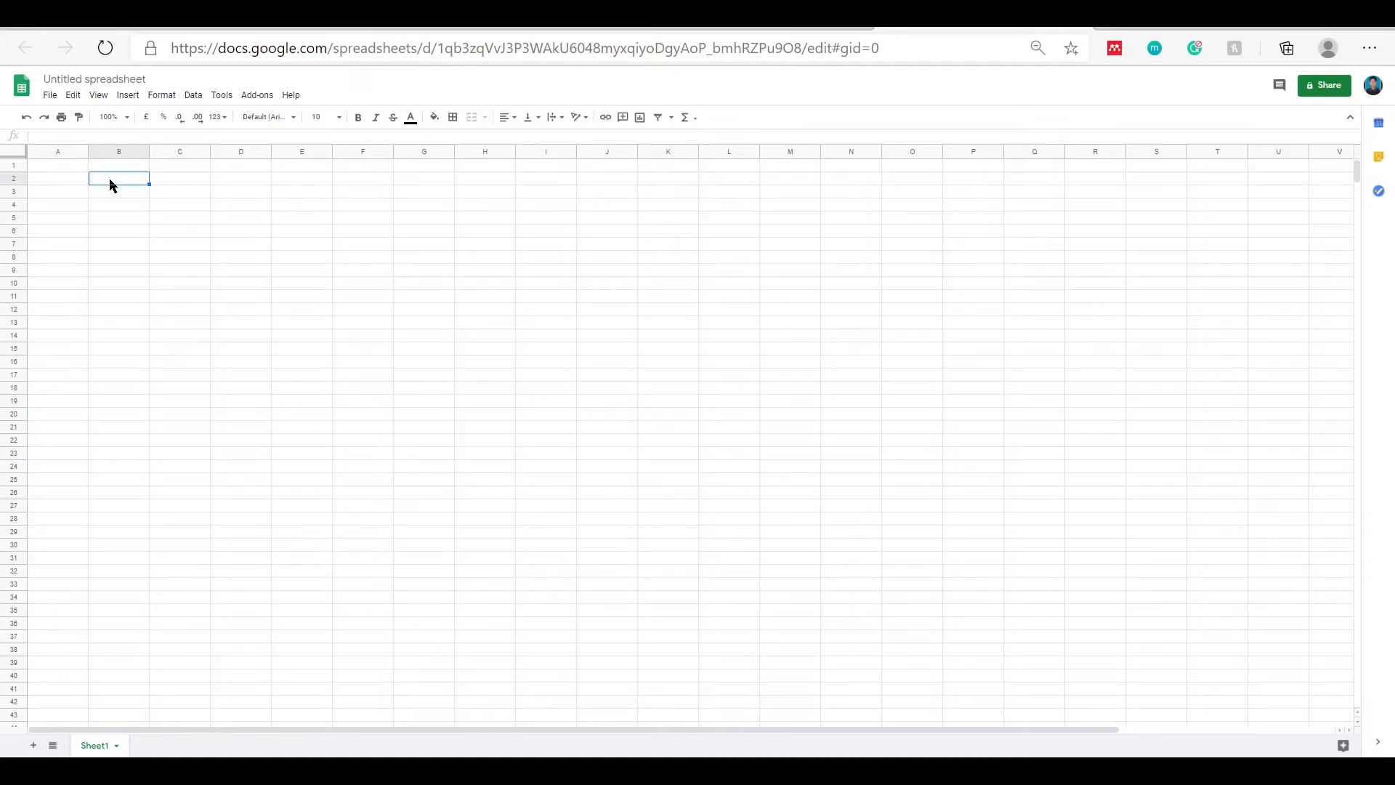
- Rename the spreadsheet as Student Finance Table
click(96, 82)
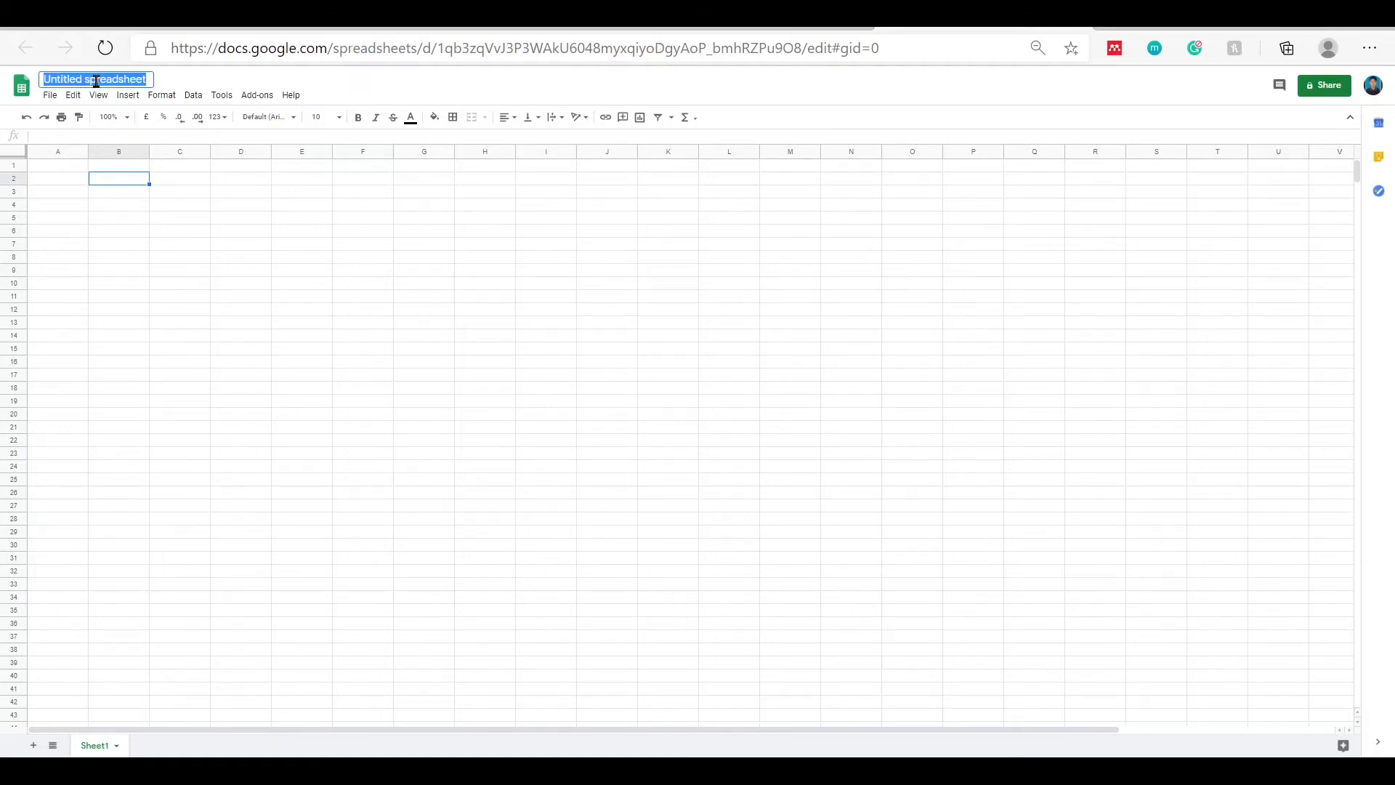
text(Student)
key(BackSpace)
text(Fi)
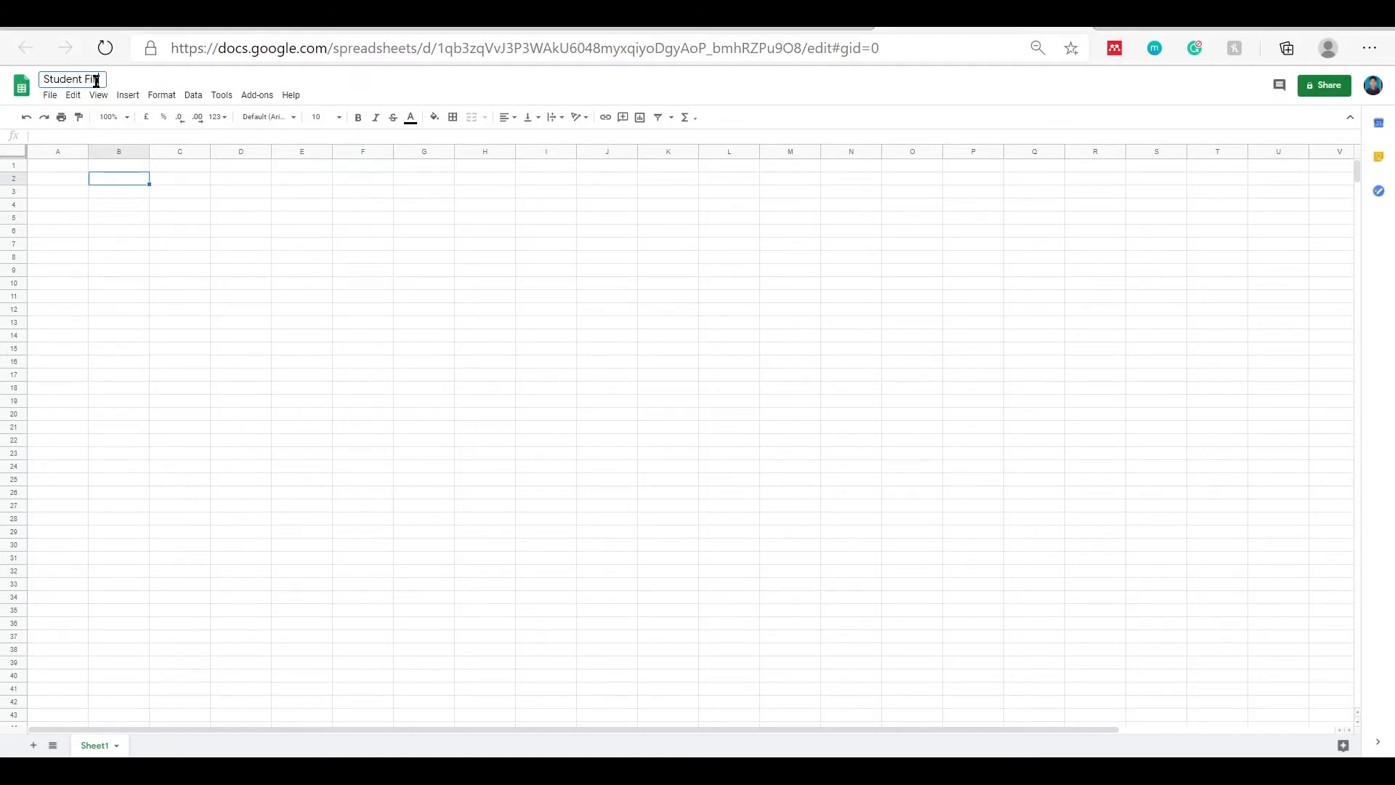
text(nance Table)
click(122, 184)
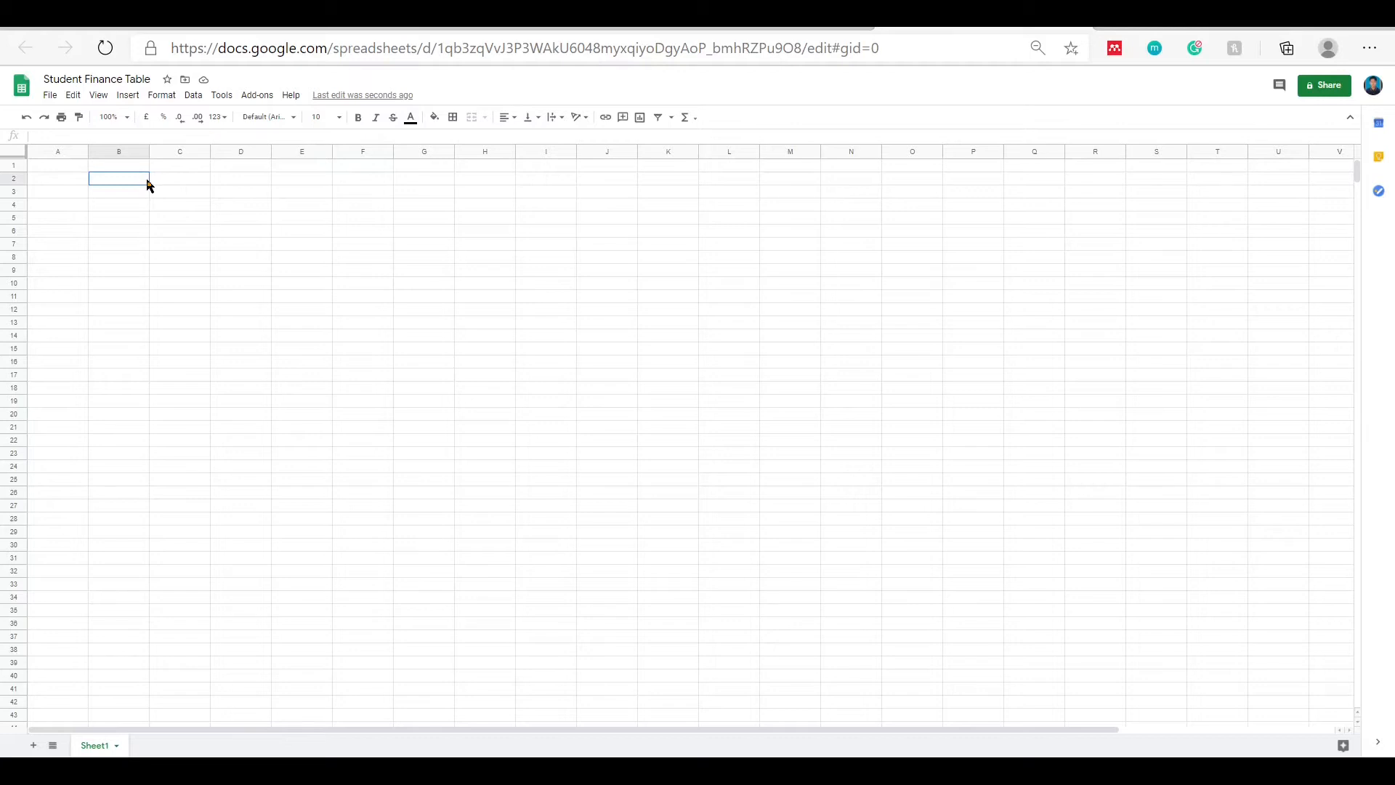
- Merge cells B2:E2 and enter the centred heading "Income"
drag(144, 185, 305, 182)
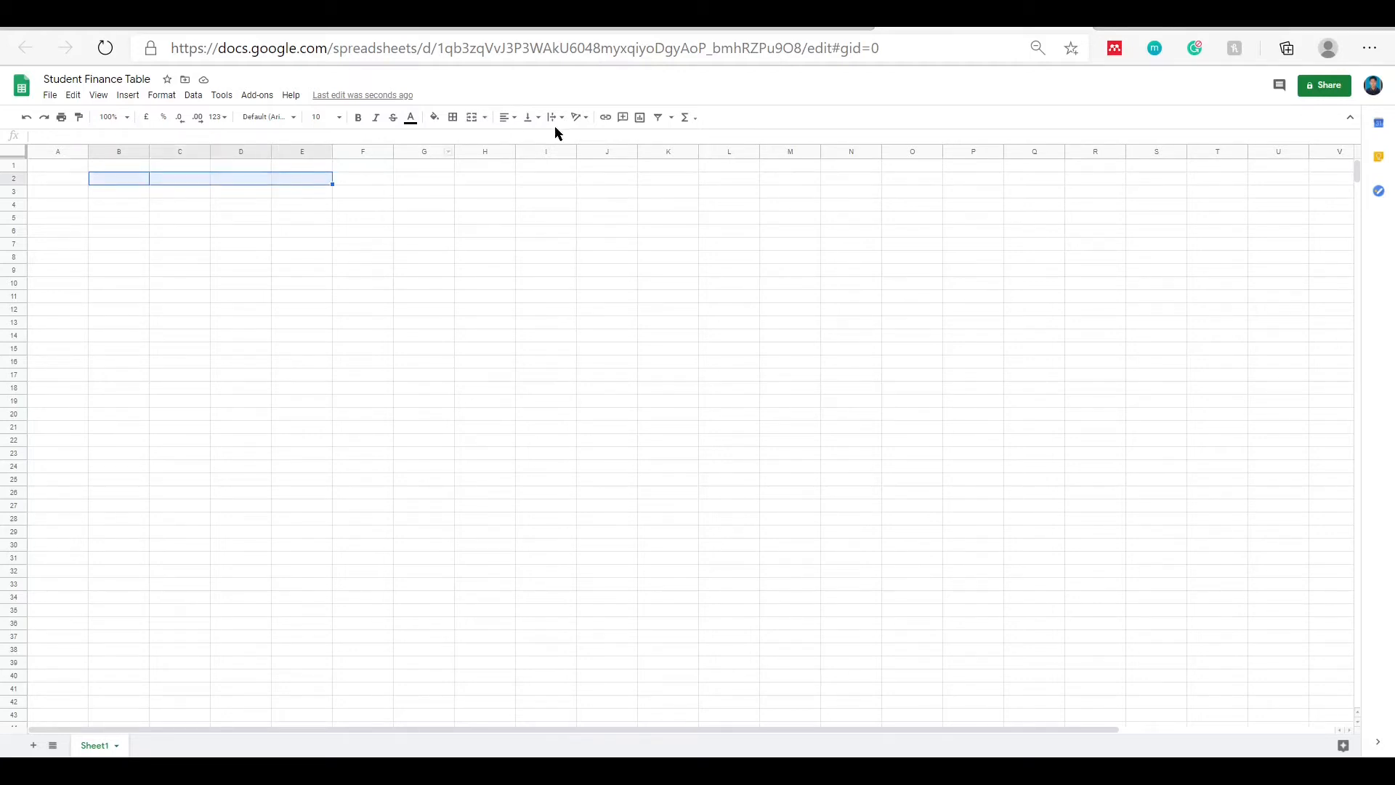
click(470, 118)
double_click(196, 179)
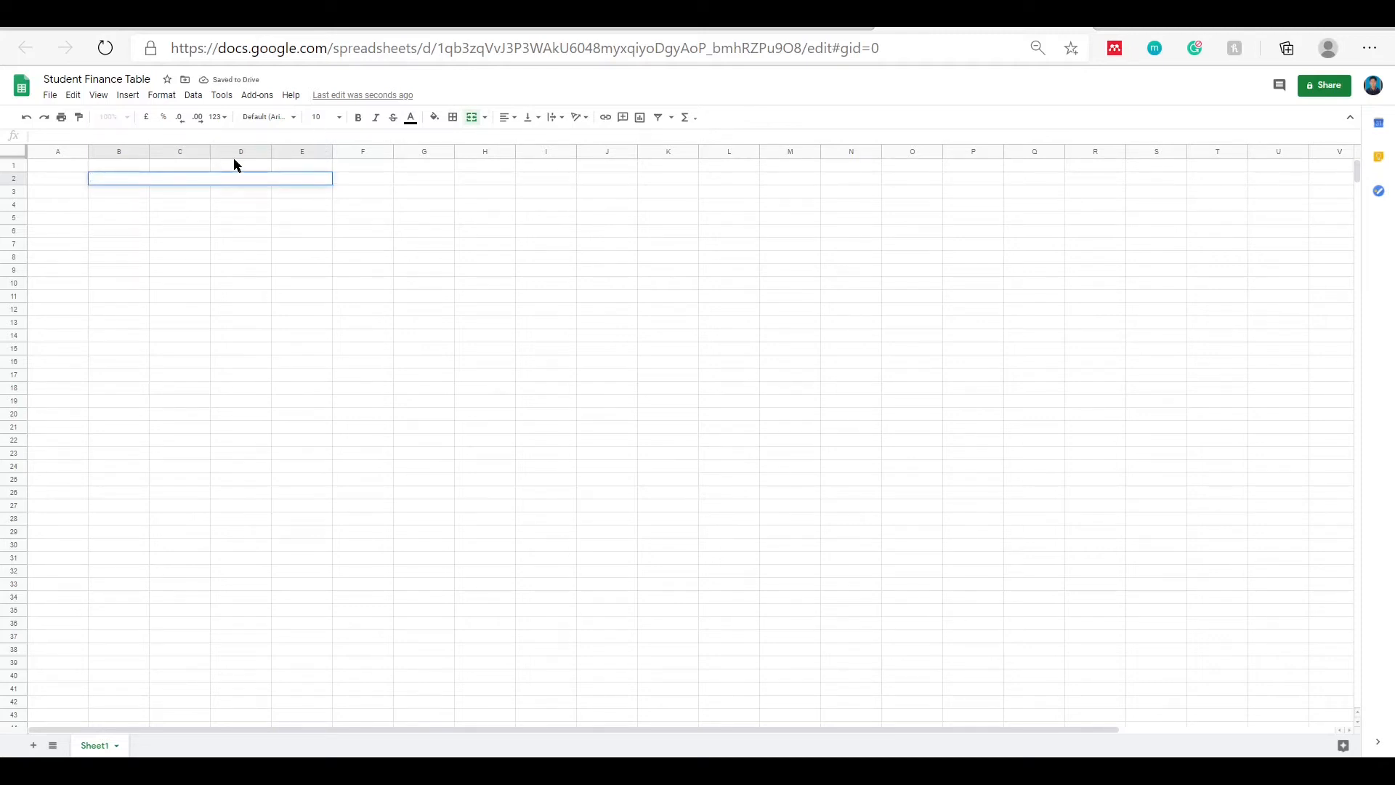
text(Income)
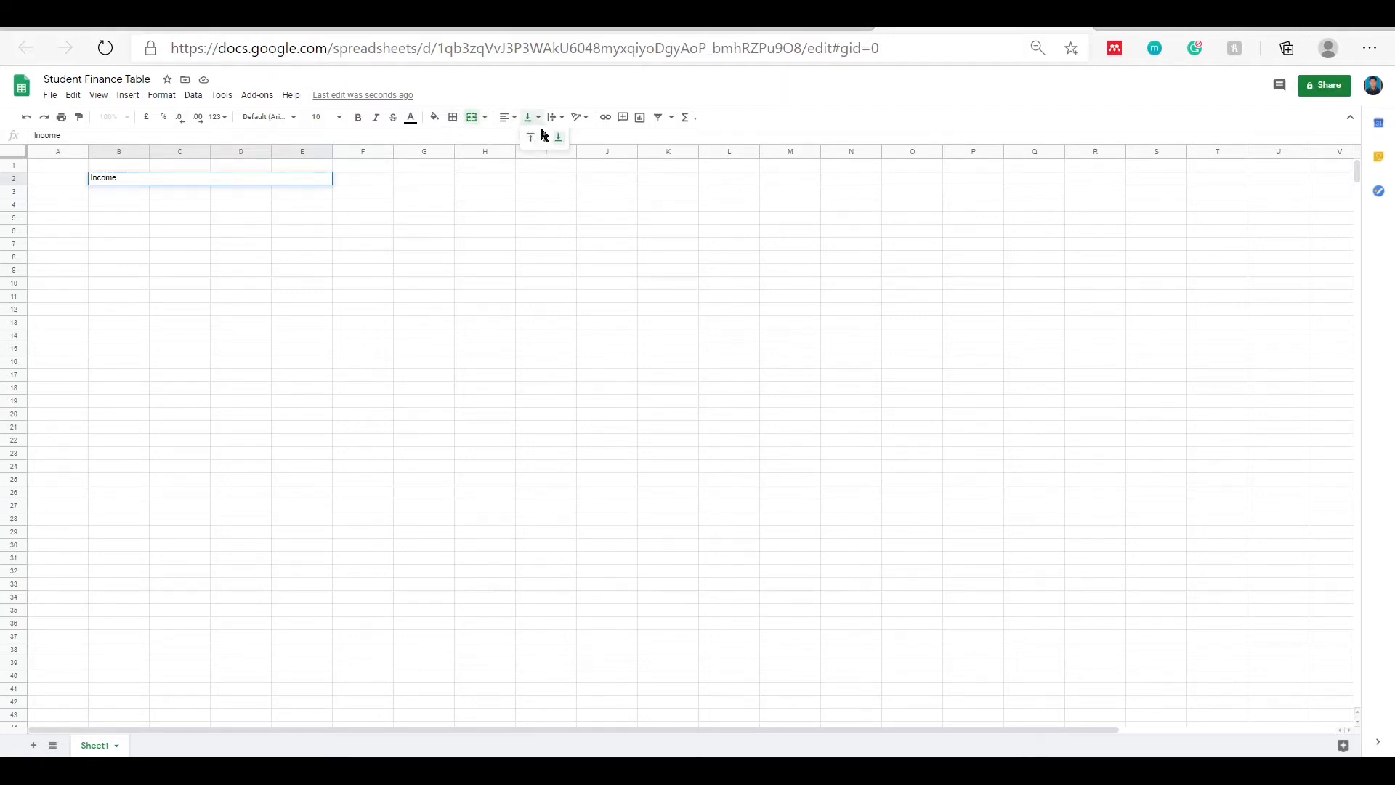
click(505, 117)
click(515, 137)
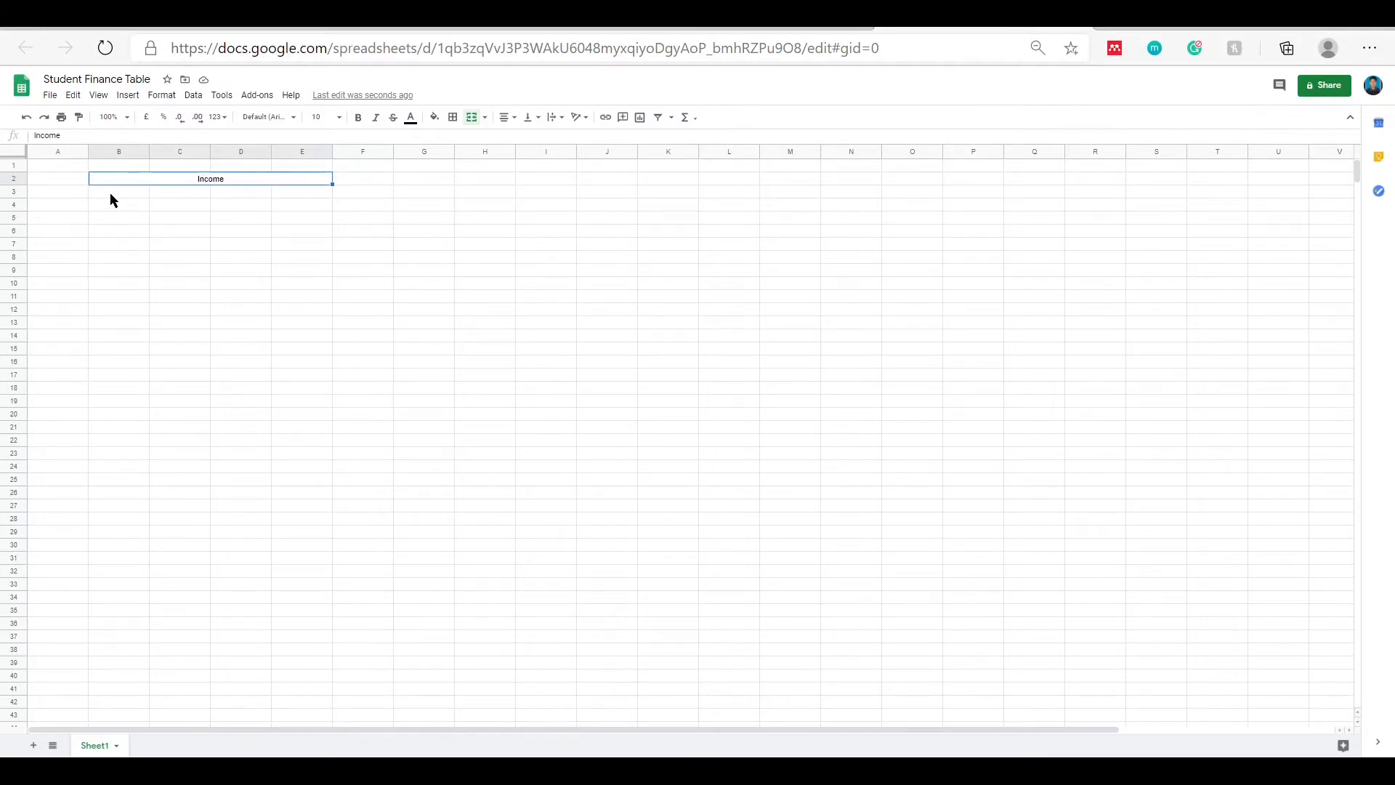
- Merge cells B3:C3 and enter the column label "Sources:"
drag(115, 190, 193, 195)
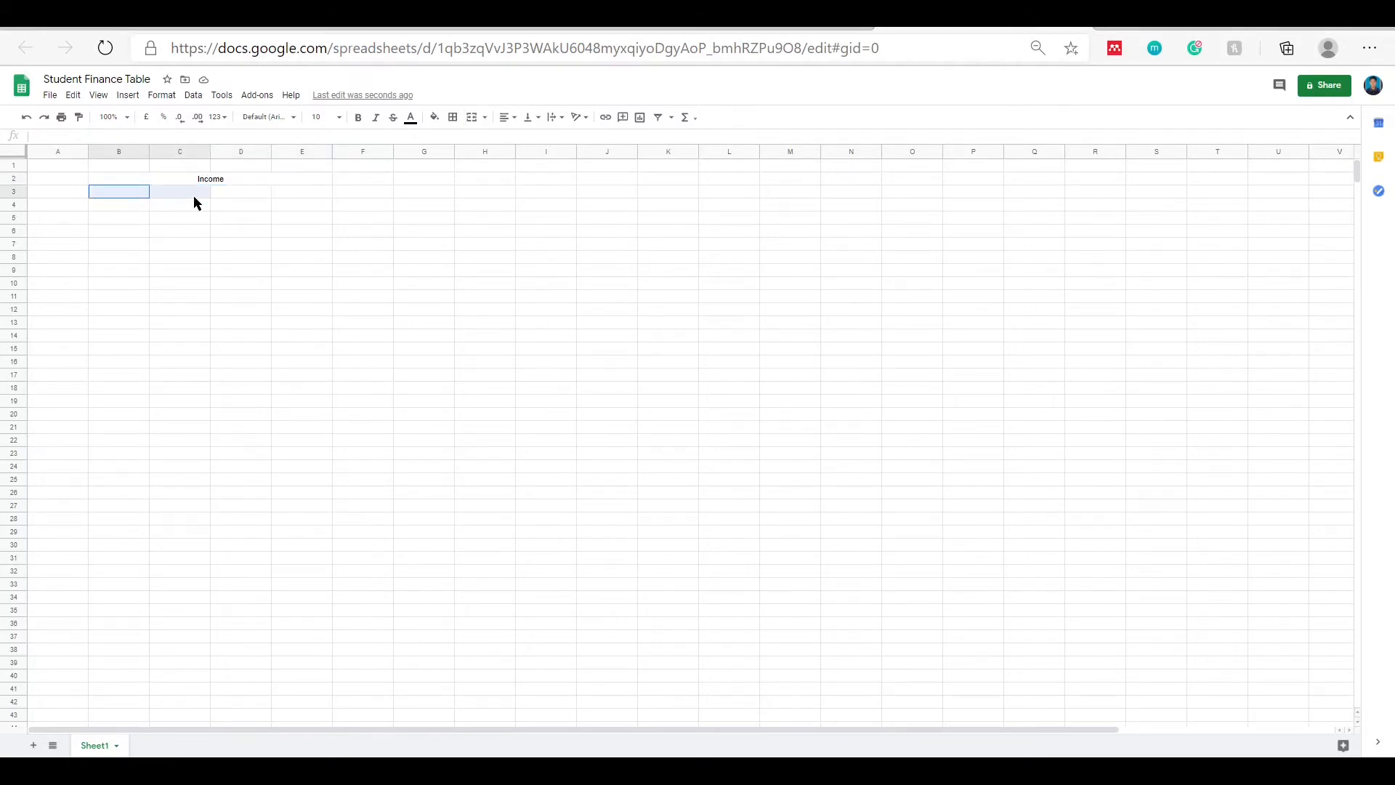
click(472, 117)
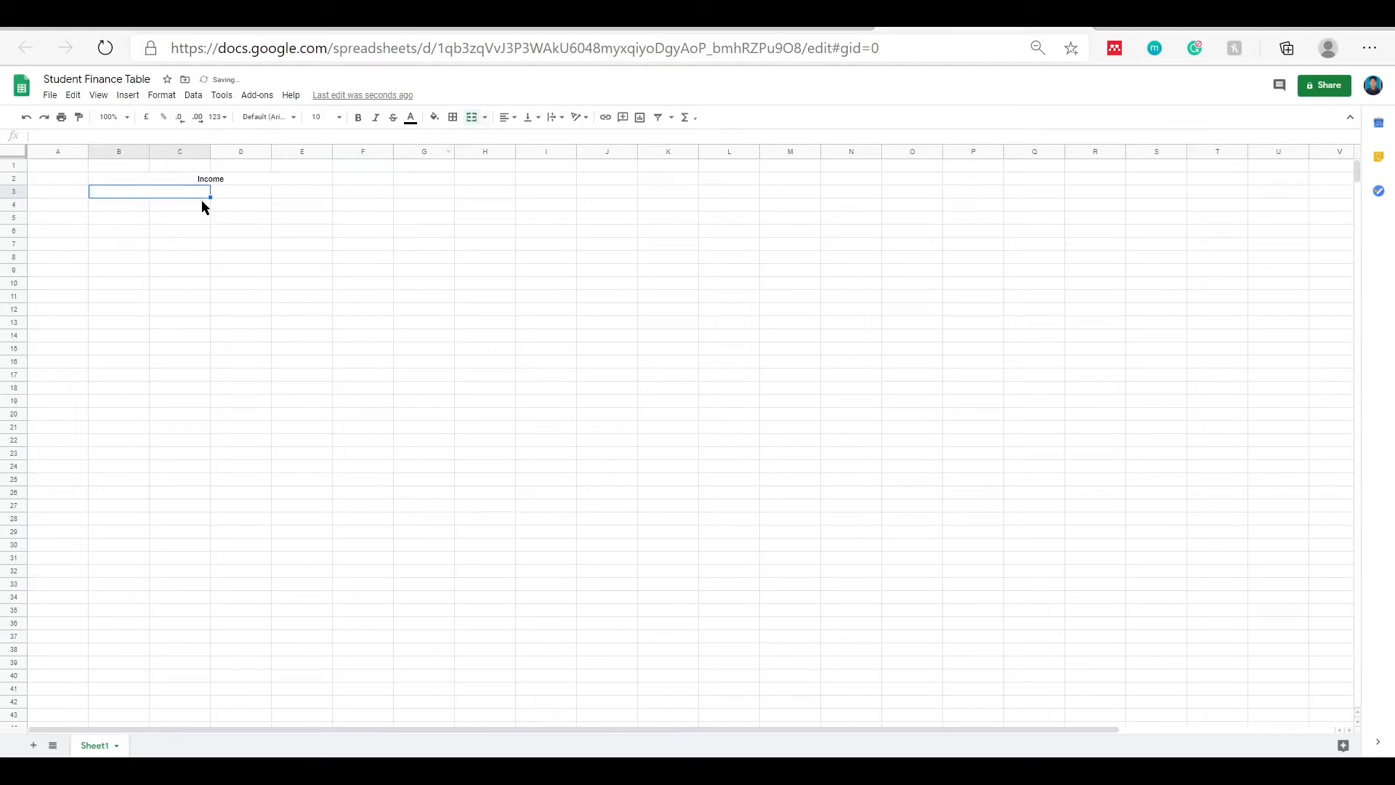
double_click(164, 192)
text(Sources)
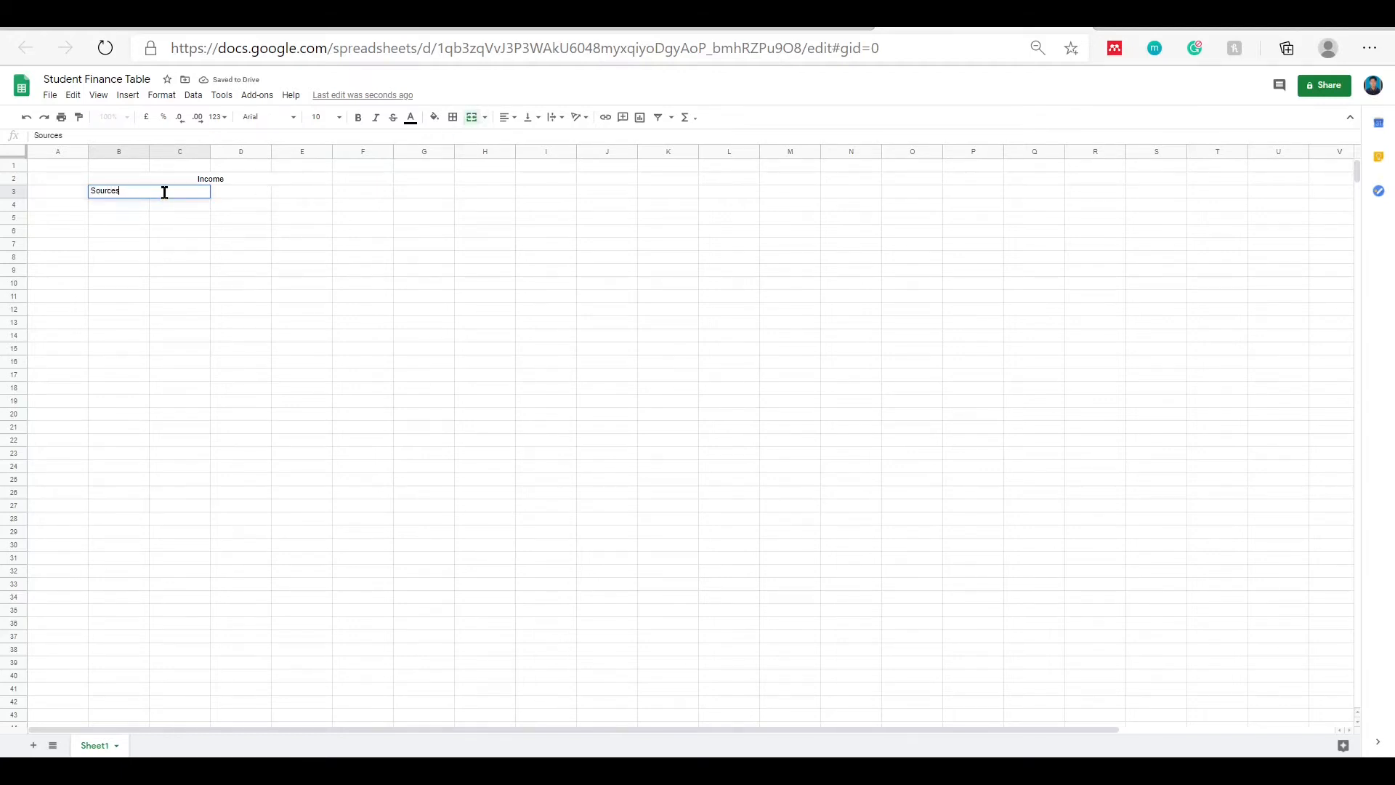
text(:)
- Enter the column labels "Amount:" in D3 and "Notes:" in E3
double_click(224, 193)
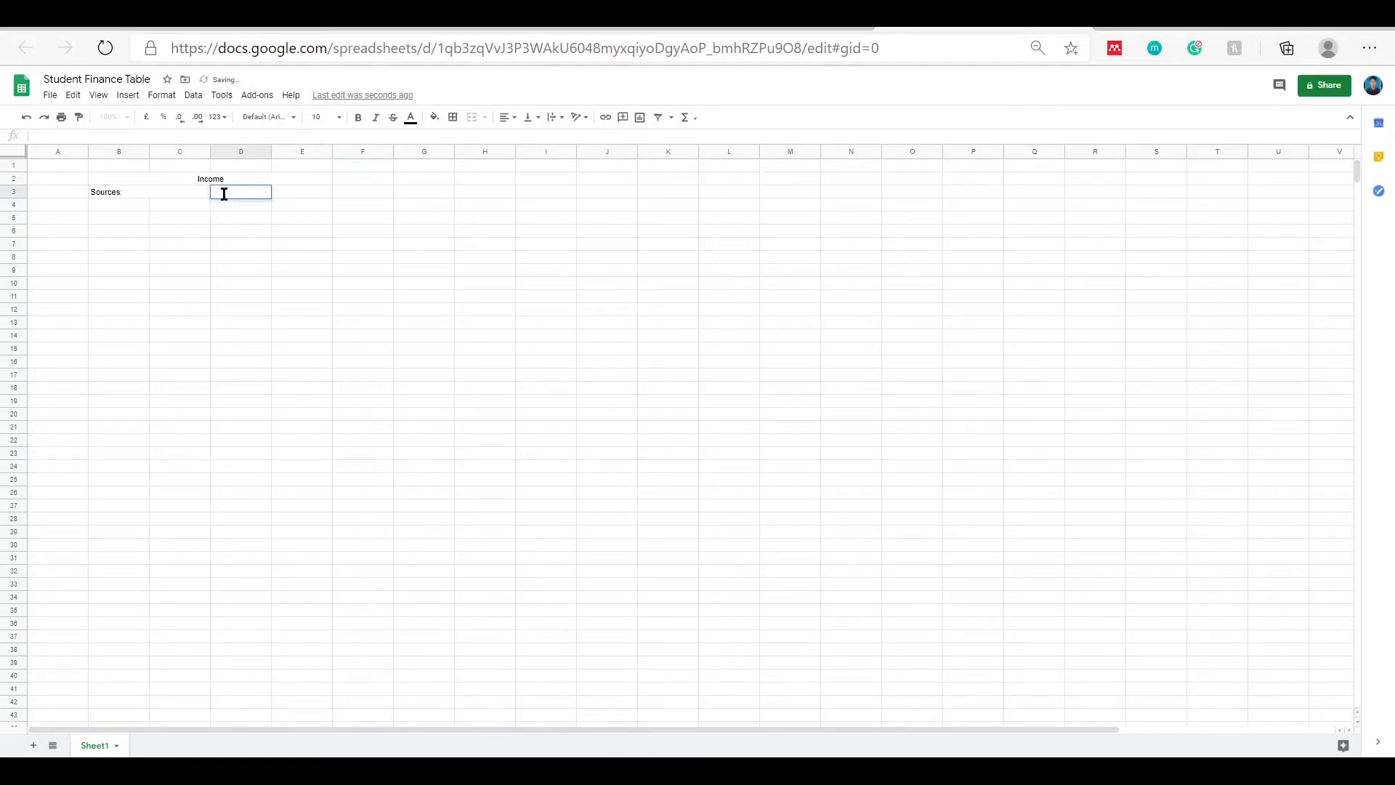
text(Amount:)
double_click(305, 190)
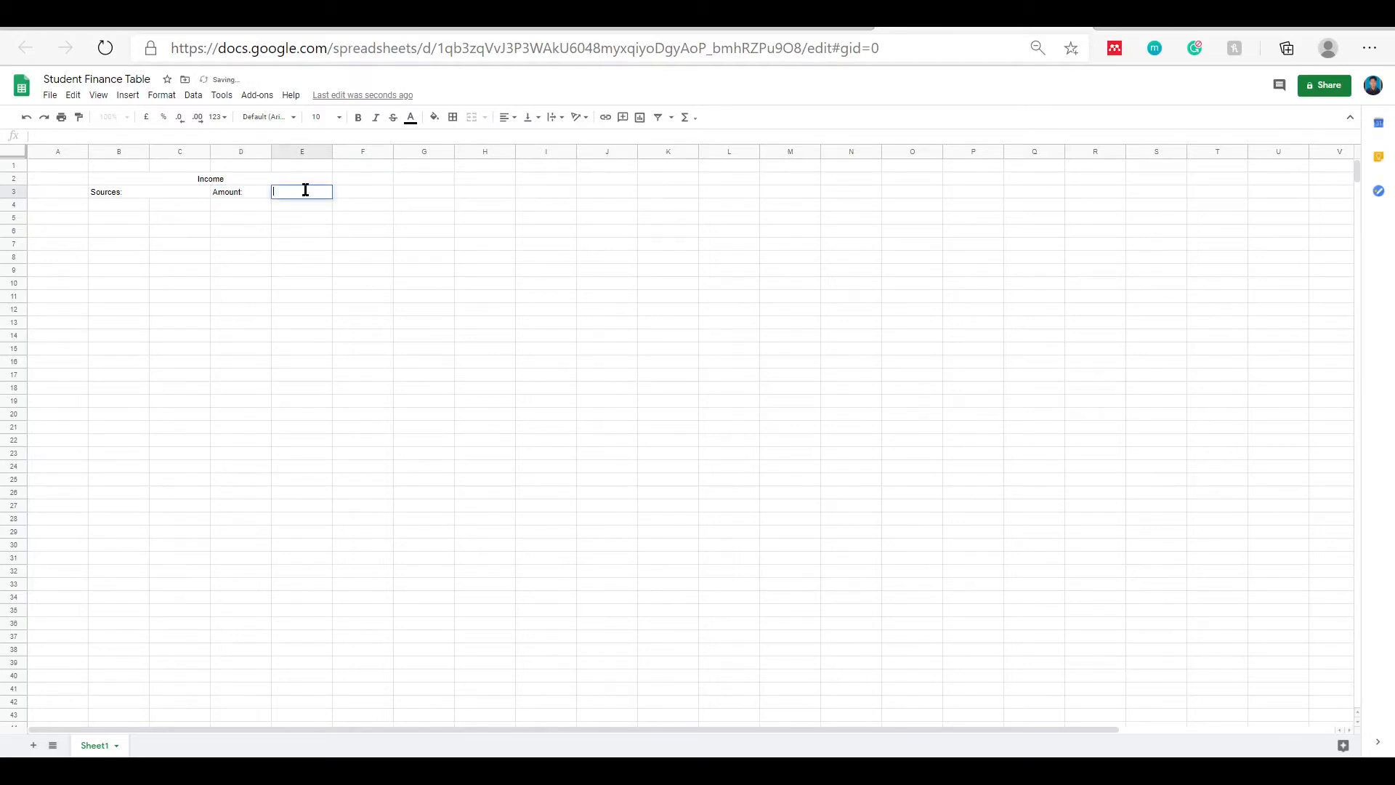
text(Notes:)
- Merge cells B4:C4 and fill the merged format down through row 8
drag(108, 210, 168, 208)
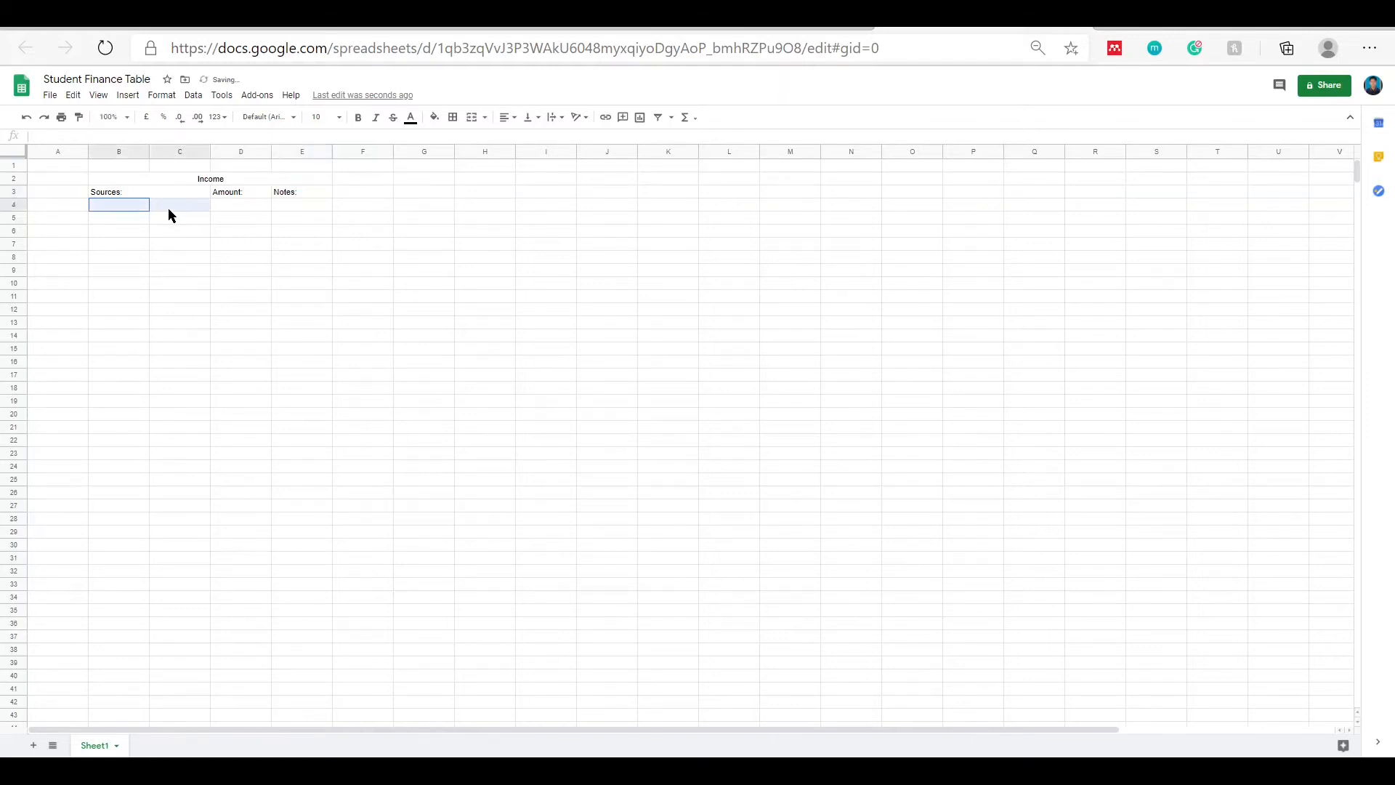
click(471, 118)
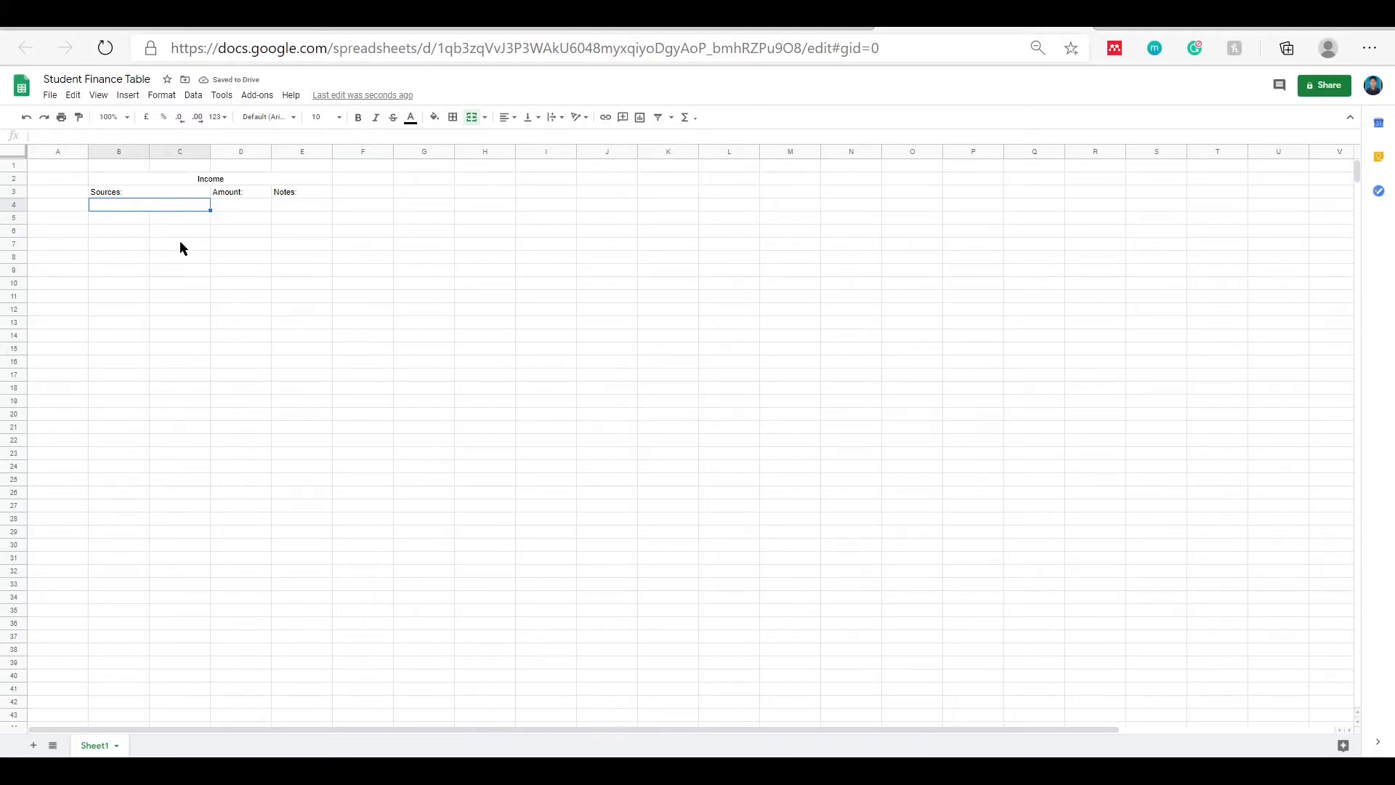
drag(210, 210, 207, 255)
click(247, 229)
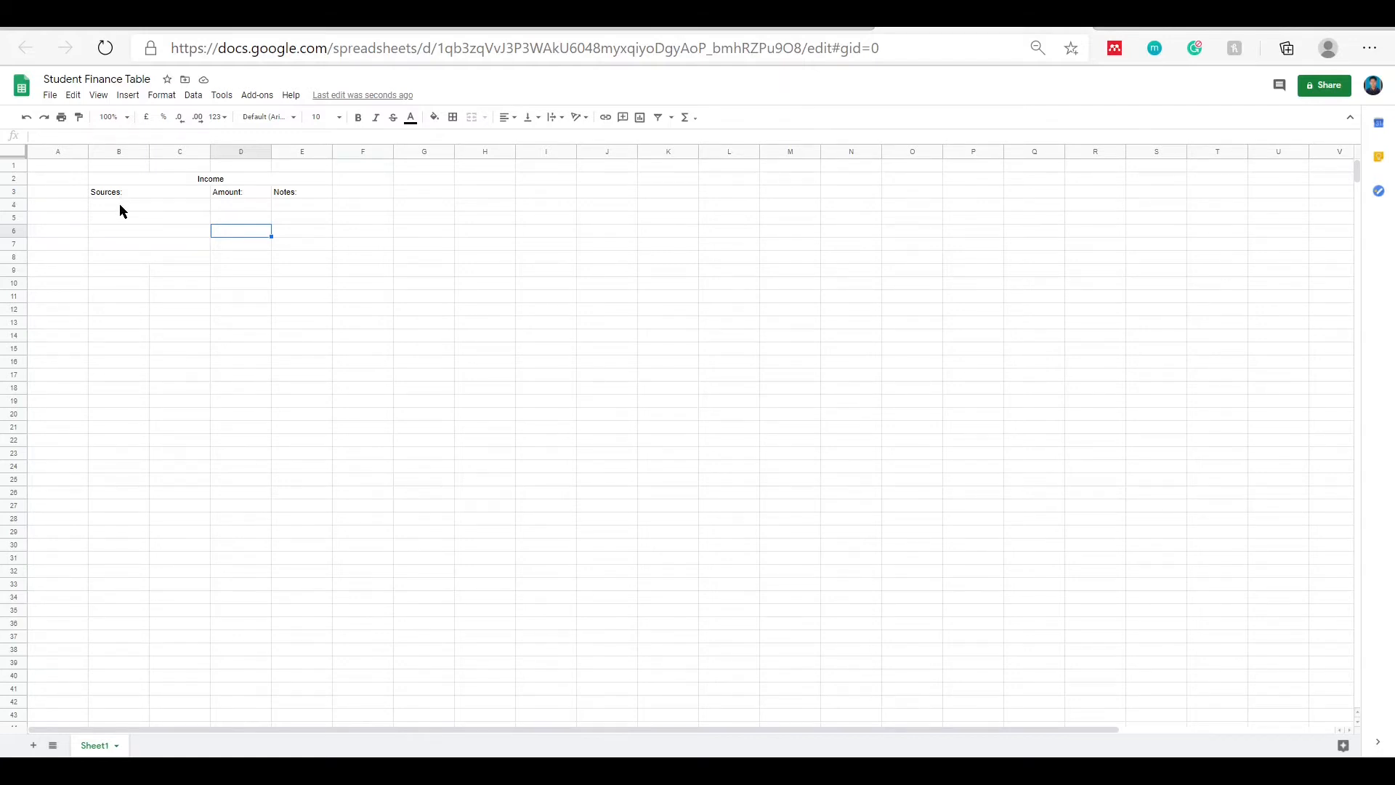
click(121, 210)
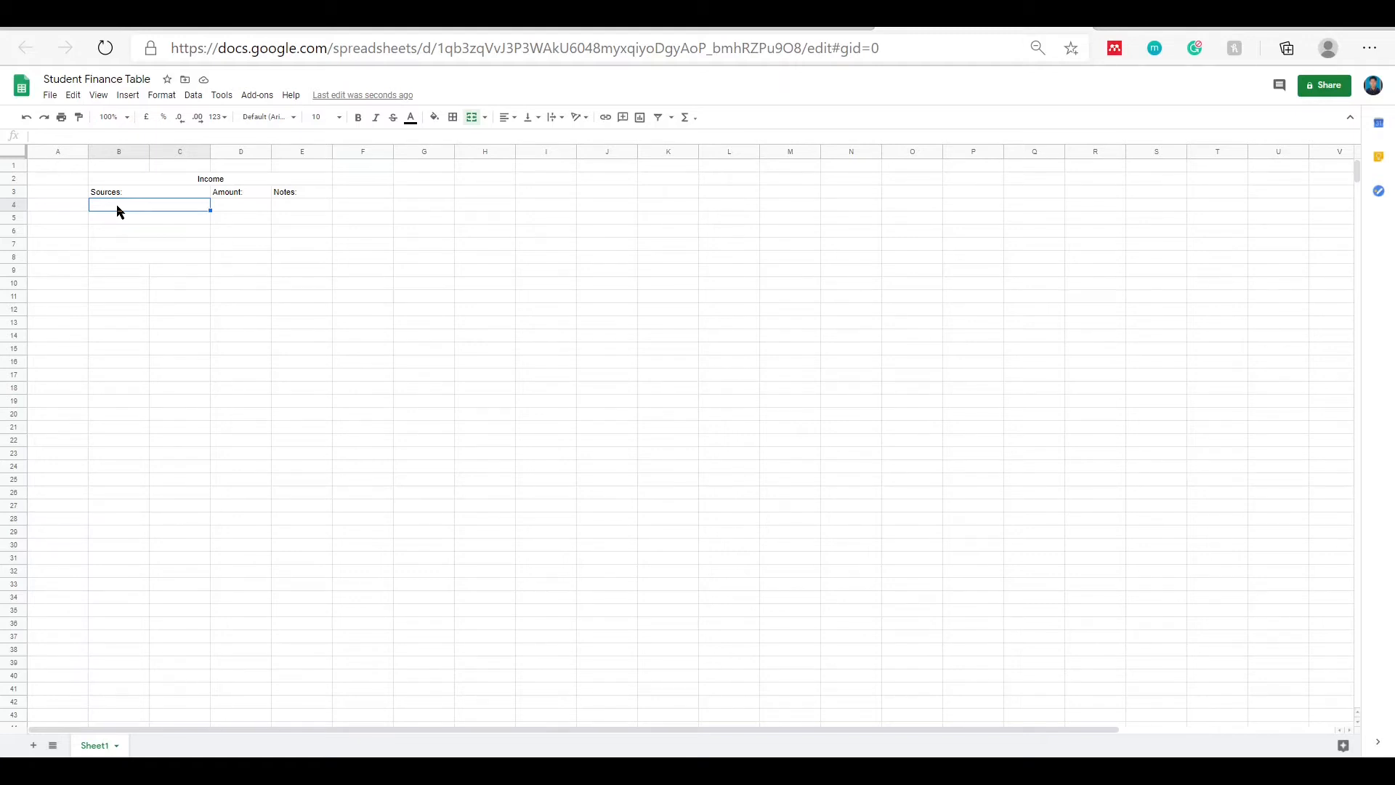
double_click(117, 206)
click(228, 200)
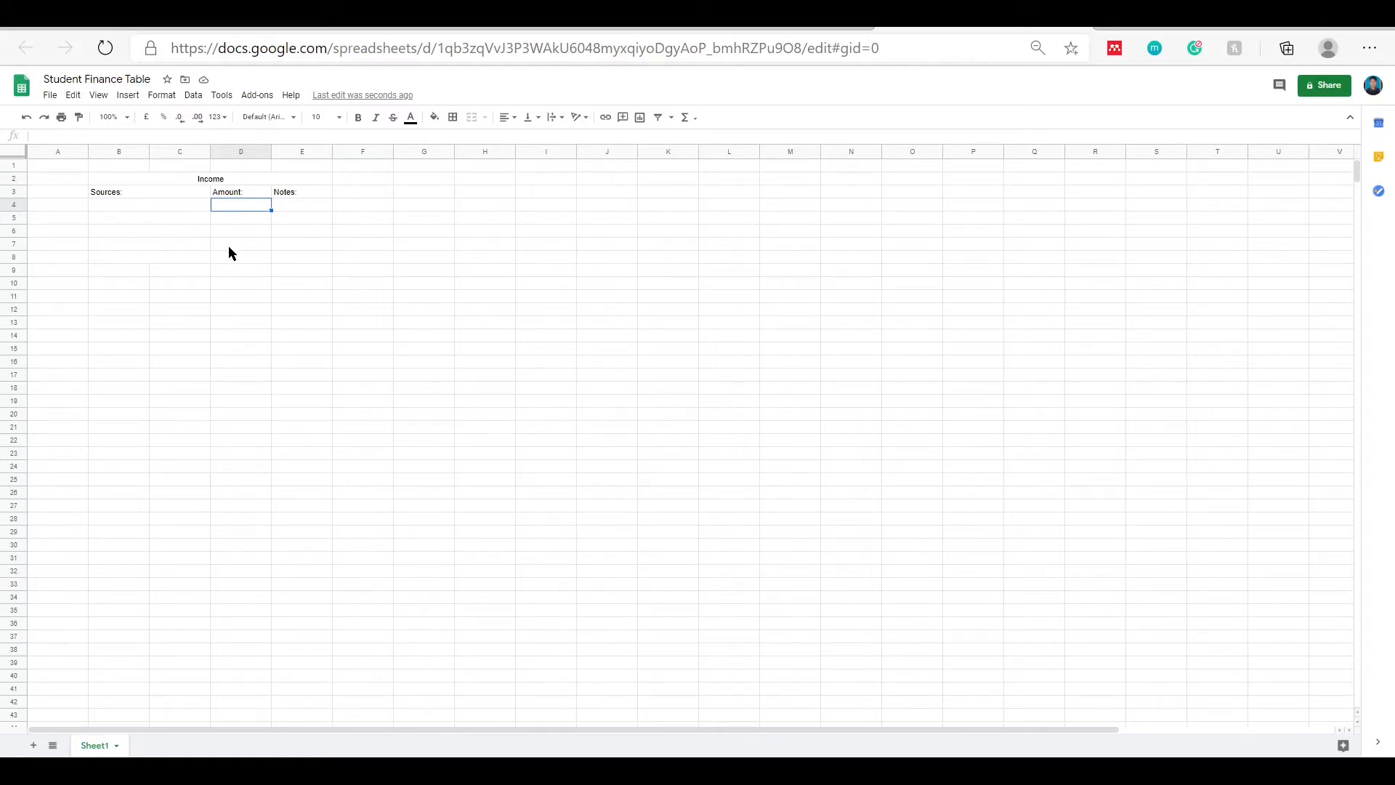
click(299, 203)
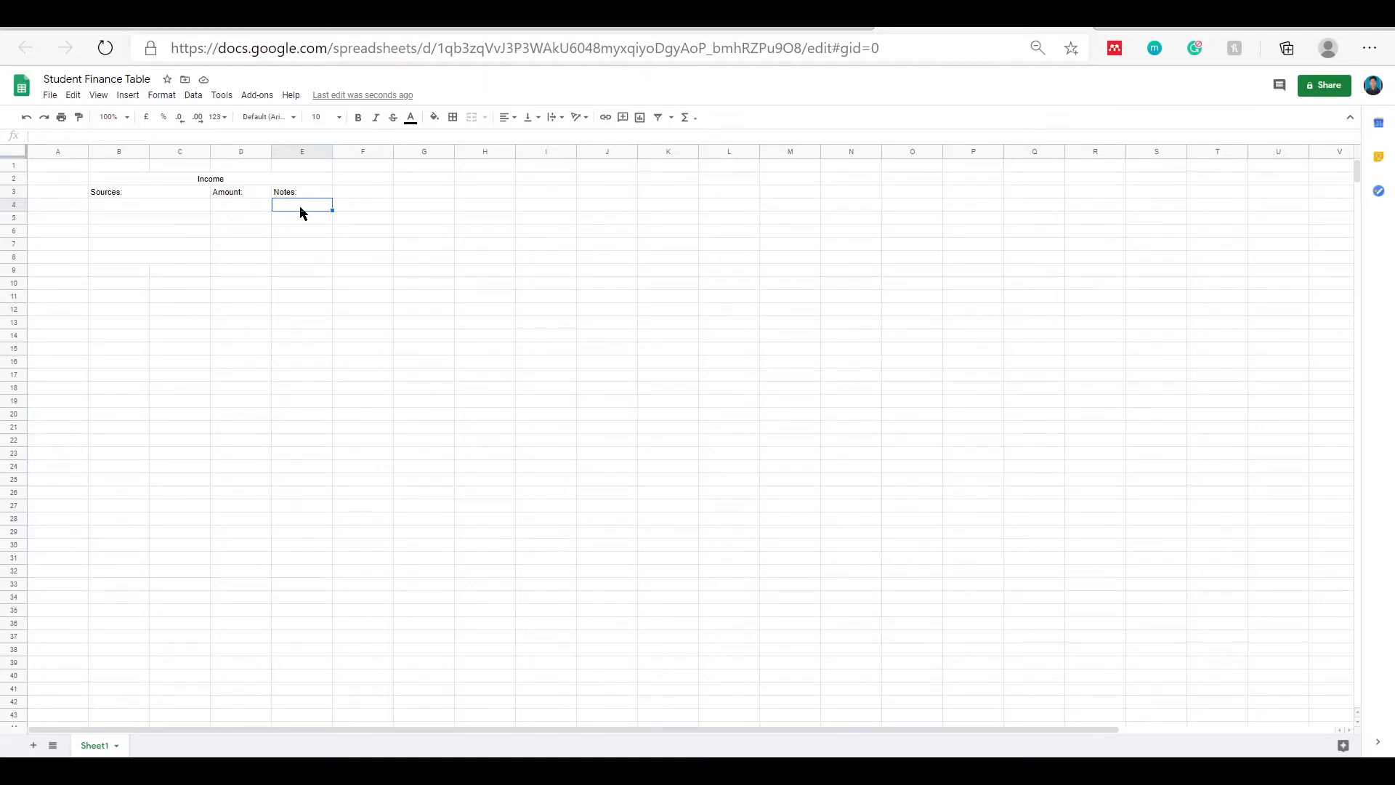
- Enter "Part-time job" as the first income source in B4
click(166, 205)
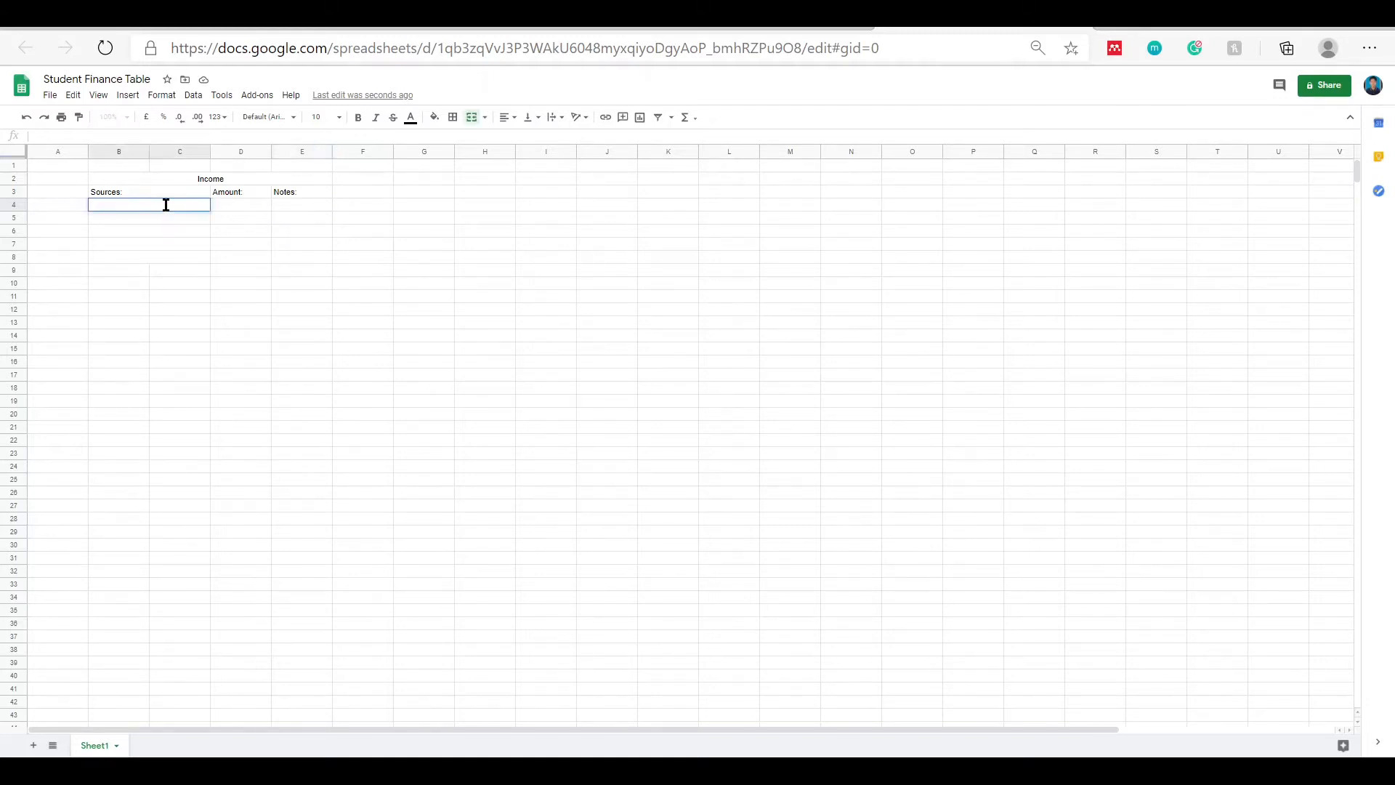
text(Part-time jonb)
key(BackSpace)
key(BackSpace)
key(BackSpace)
key(BackSpace)
text(jon)
key(BackSpace)
text(b)
key(Return)
- List "University allowance", "Dropshipping", "Scholarships" and "TOTAL :" in B5 to B8
text(University allowance)
key(Return)
text(Dropshipping)
key(Return)
text(Scholarships)
key(Return)
text(TOTAL :)
click(266, 233)
- Enter the formula =10*5*4*4 in D4 as the part-time job amount
click(229, 206)
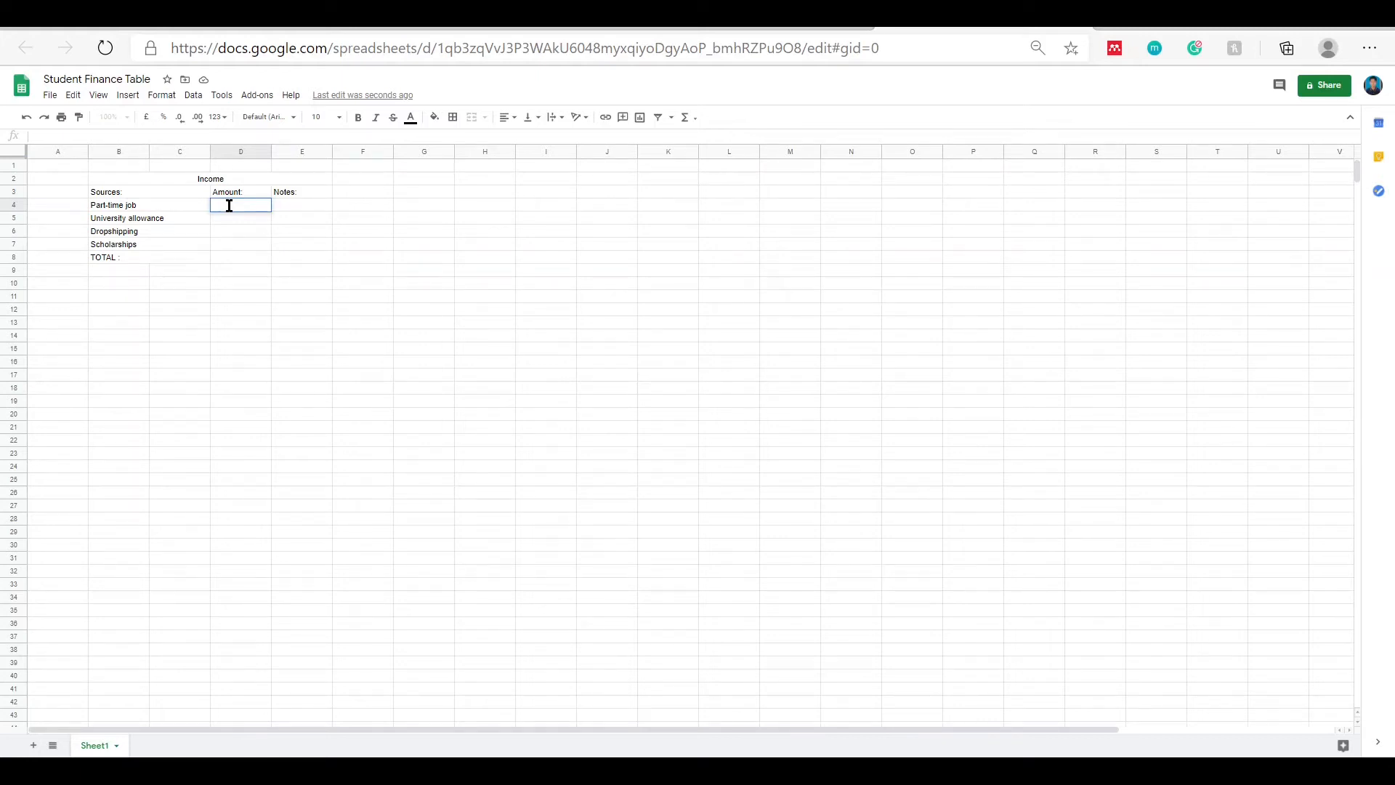
text(=)
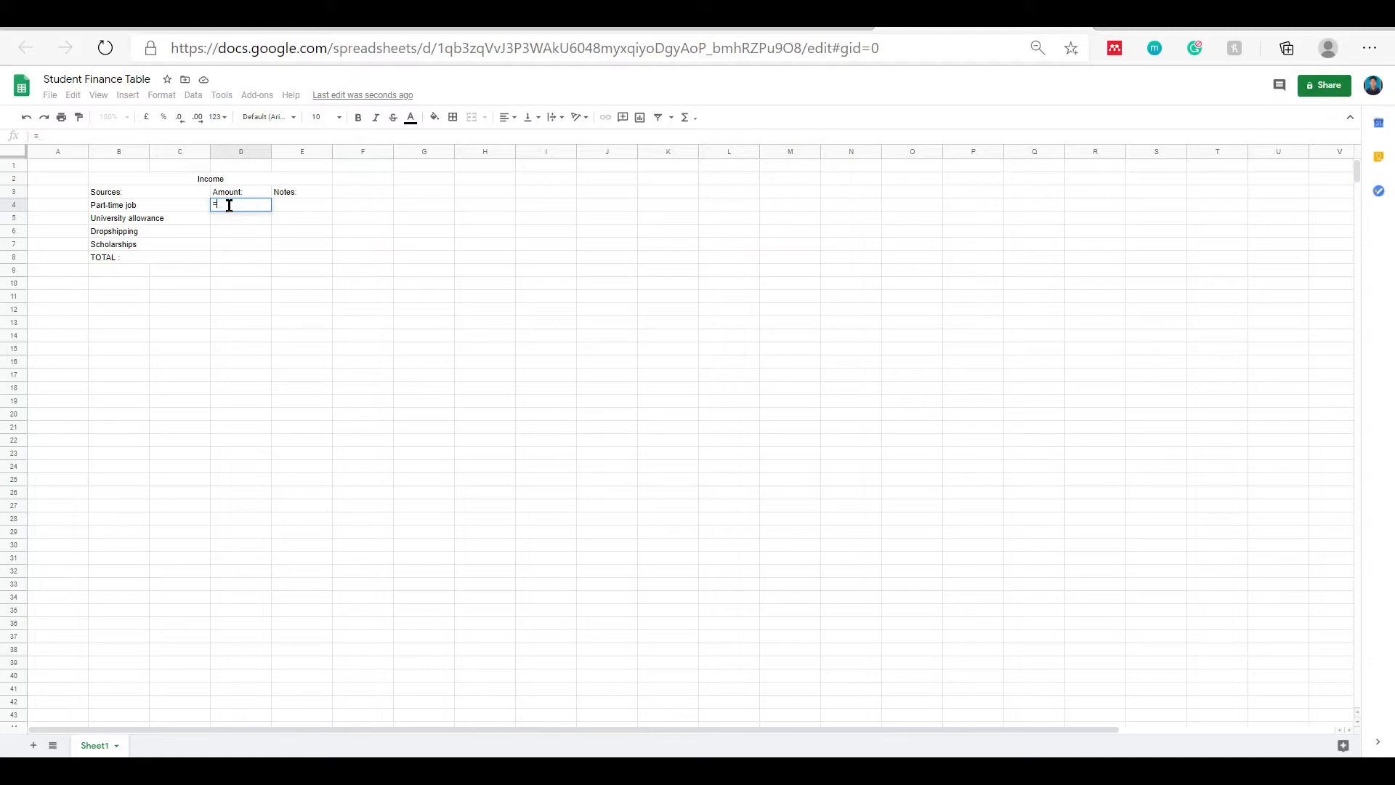
text(10*5)
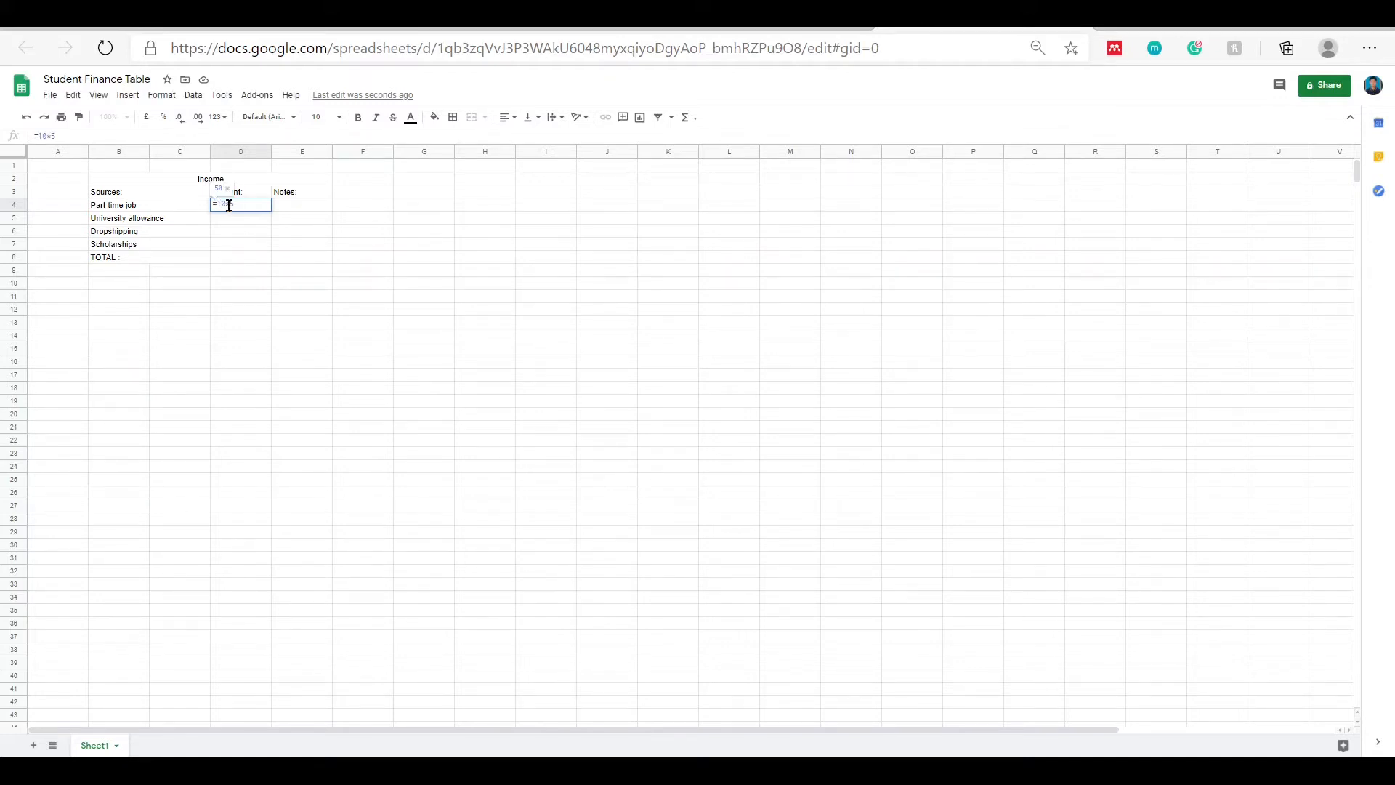
text(*4*4)
key(Return)
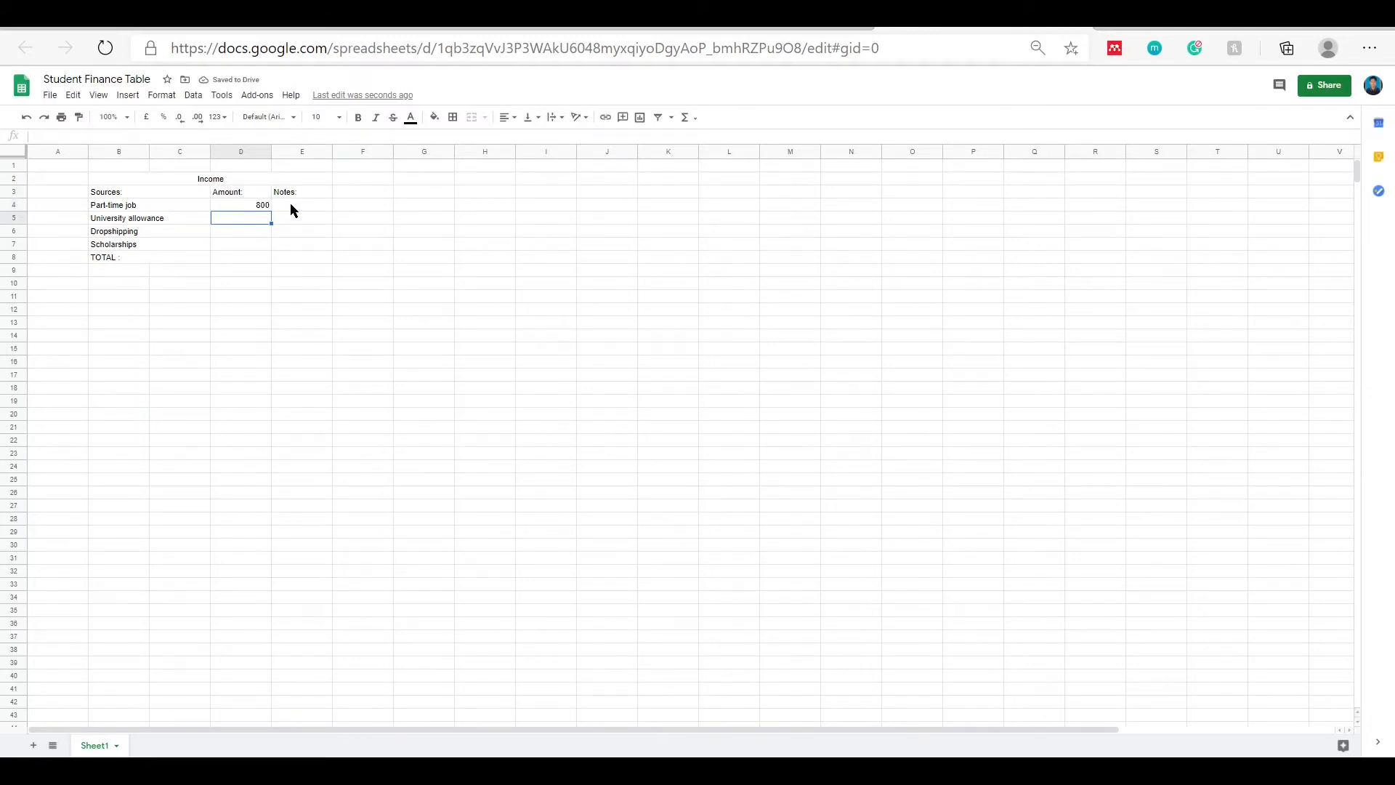
- Enter the amounts 300, 320 and 120 for University allowance, Dropshipping and Scholarships in D5 to D7
text(300)
key(Return)
text(320)
key(Return)
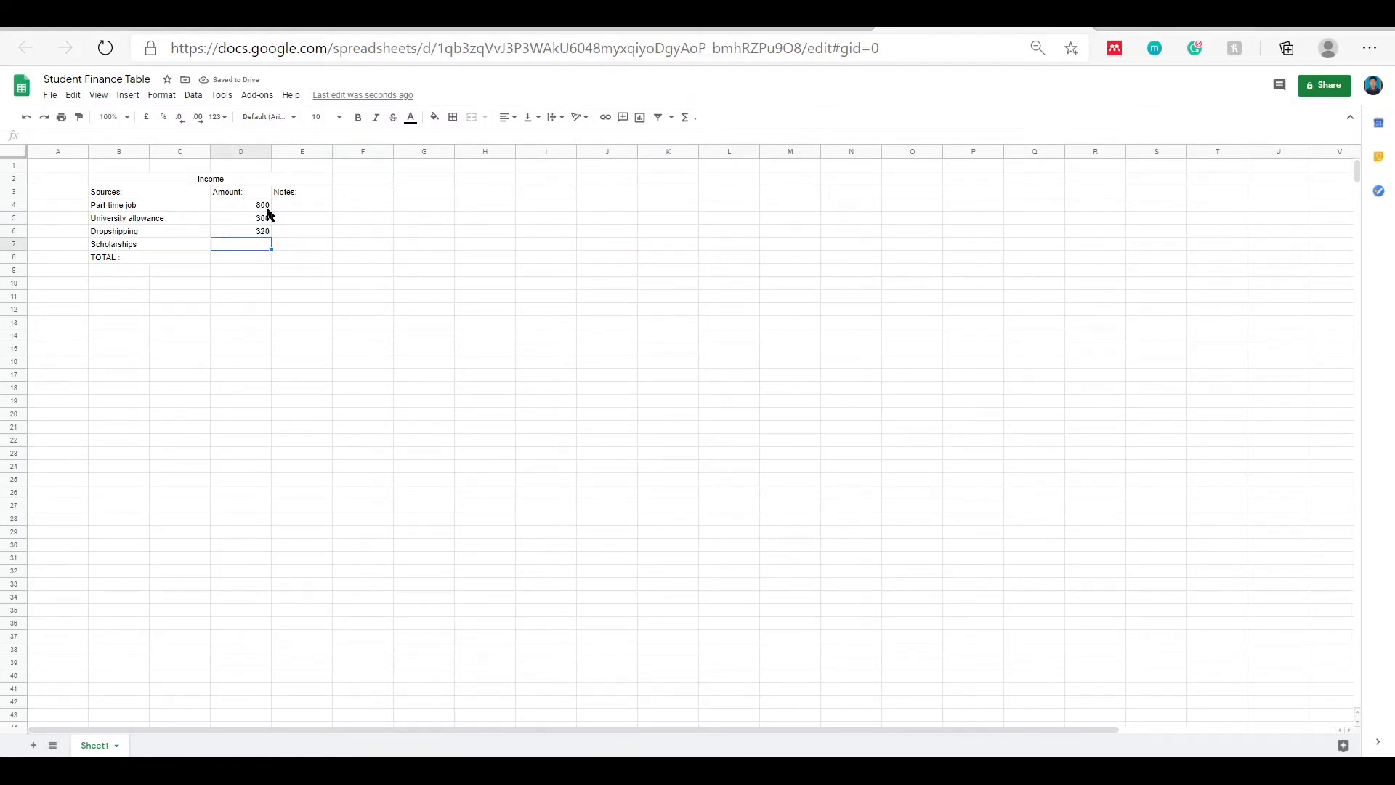
text(120)
key(Return)
- Enter the notes "Tealive Dengkil", "UiTM" and "Chocojars" in E4 to E6
double_click(306, 203)
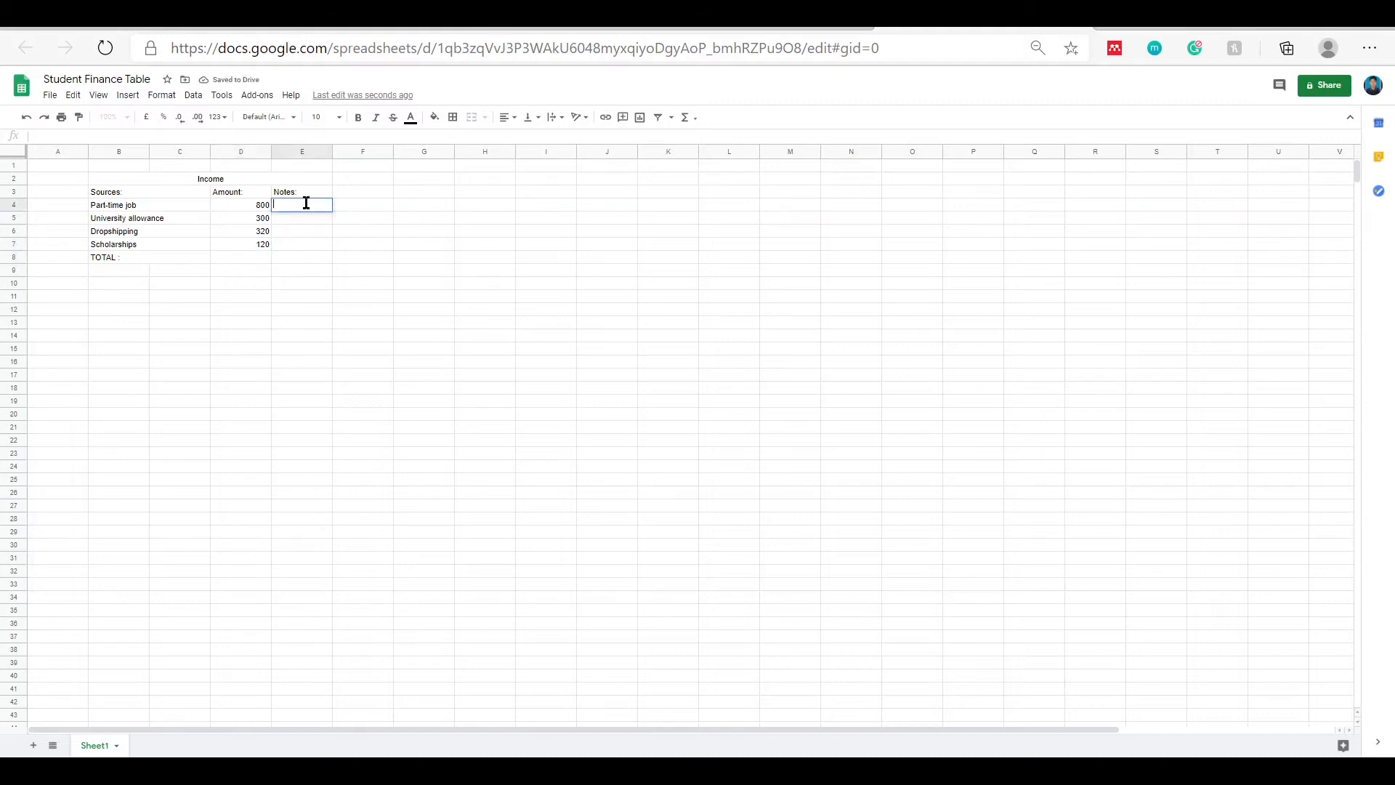
text(Tealive Dengkil)
key(Return)
text(UiTM)
key(Return)
text(Chocojars)
- Append "(RM!)/hr)" to the note in E4 and enter "MAIK" as the Scholarships note in E7
double_click(324, 204)
text((RM!)/hr))
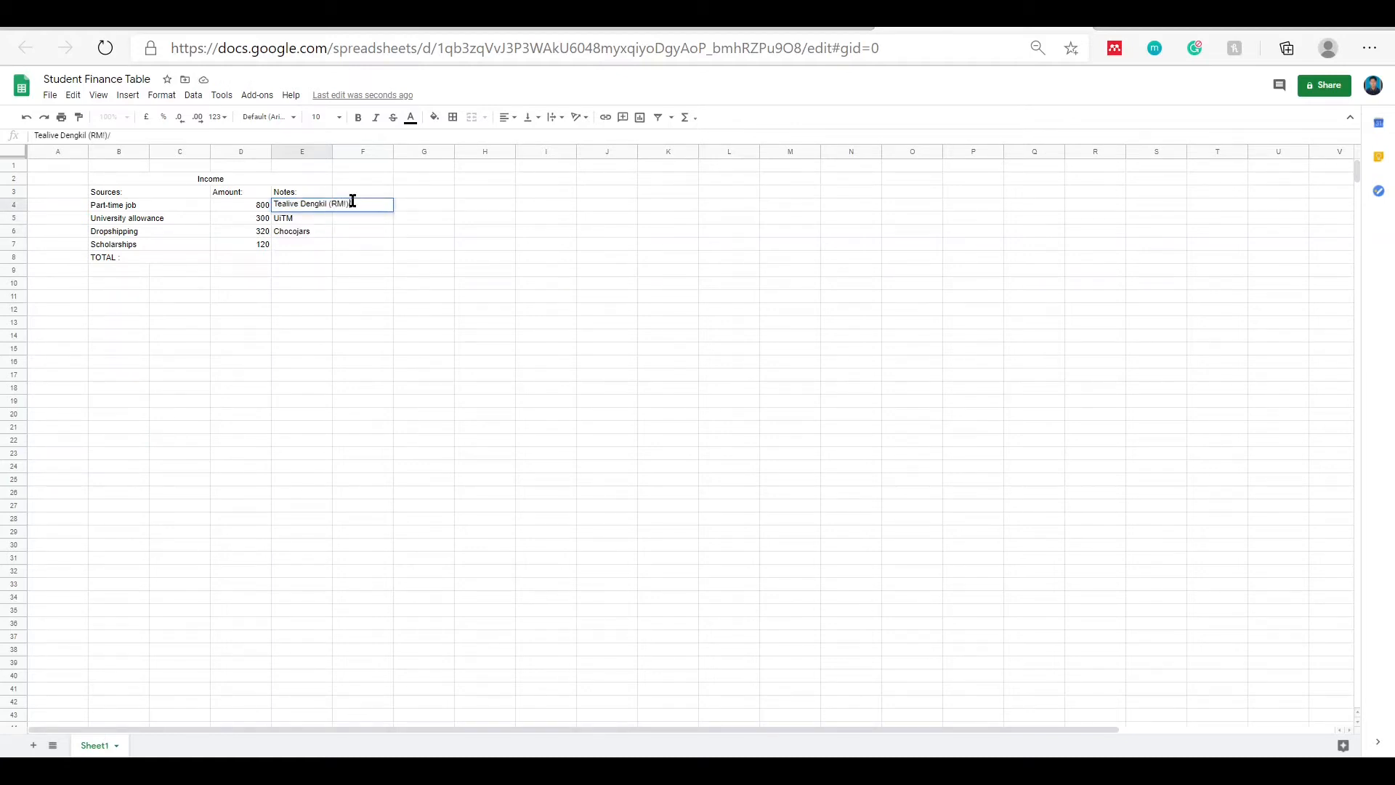
click(304, 244)
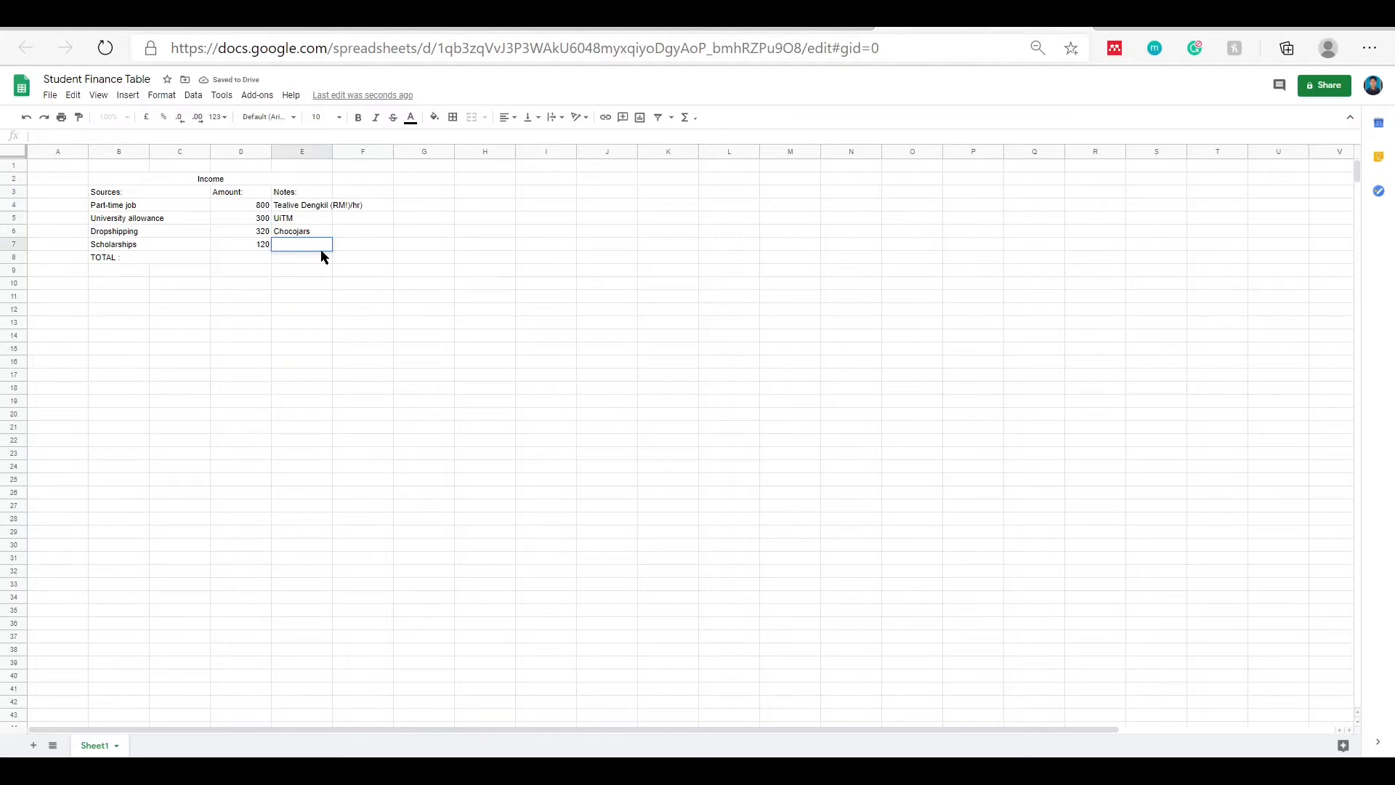
text(MAIK)
- Widen column E to fit its notes and correct the note in E4 to "Tealive Dengkil (RM10/hr)"
drag(332, 152, 370, 152)
click(349, 211)
double_click(349, 206)
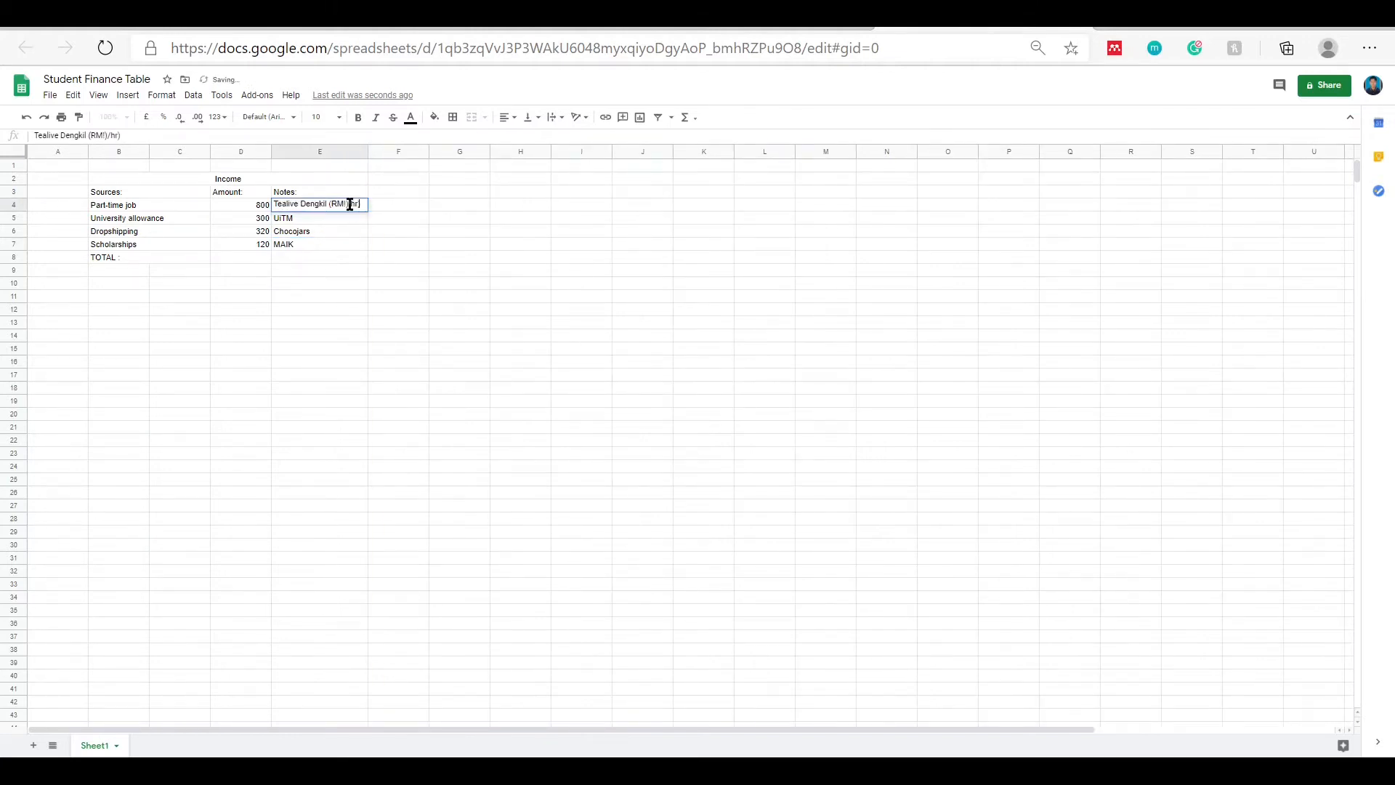
key(BackSpace)
text(10)
- Calculate the income total in D8 by adding D4, D5, D6 and D7 individually with plus signs
click(251, 259)
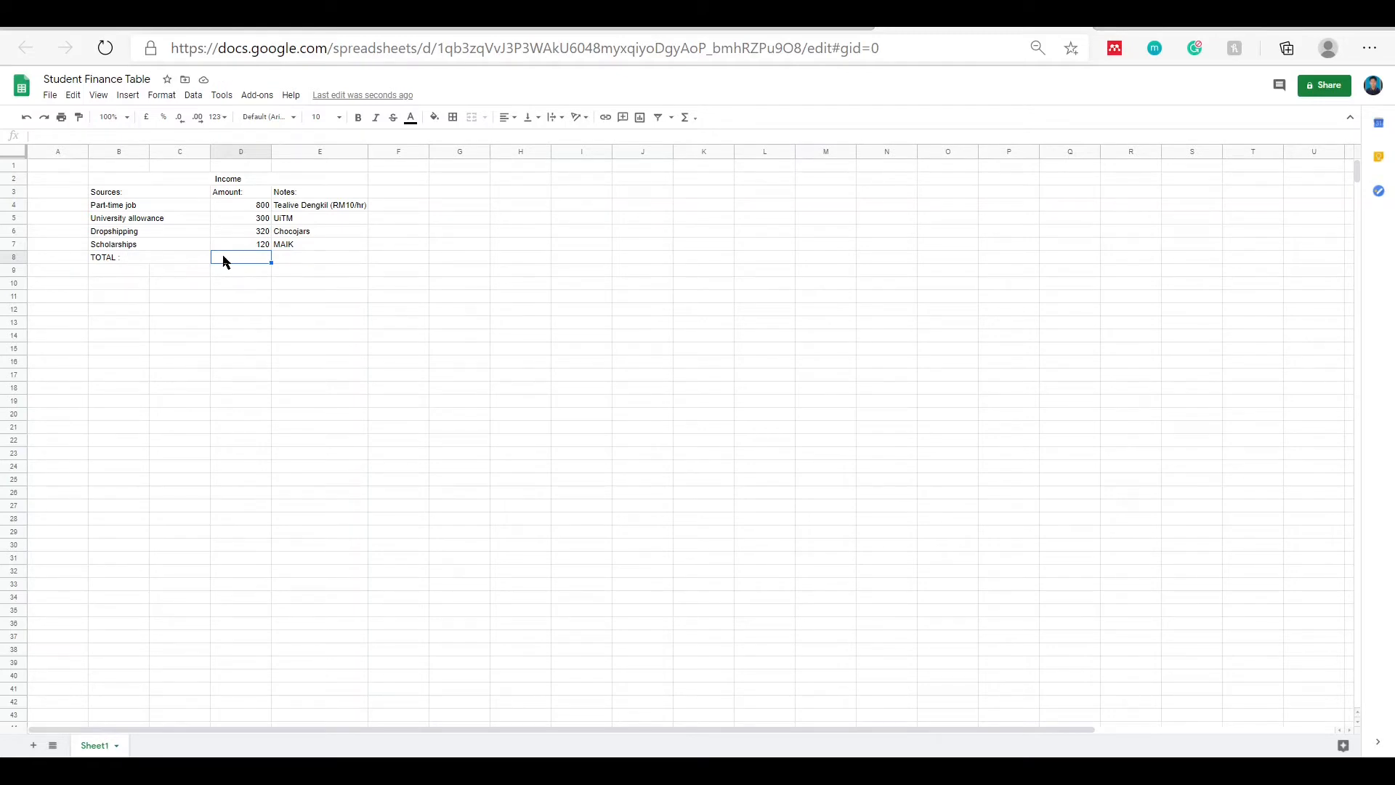
double_click(260, 253)
text(=)
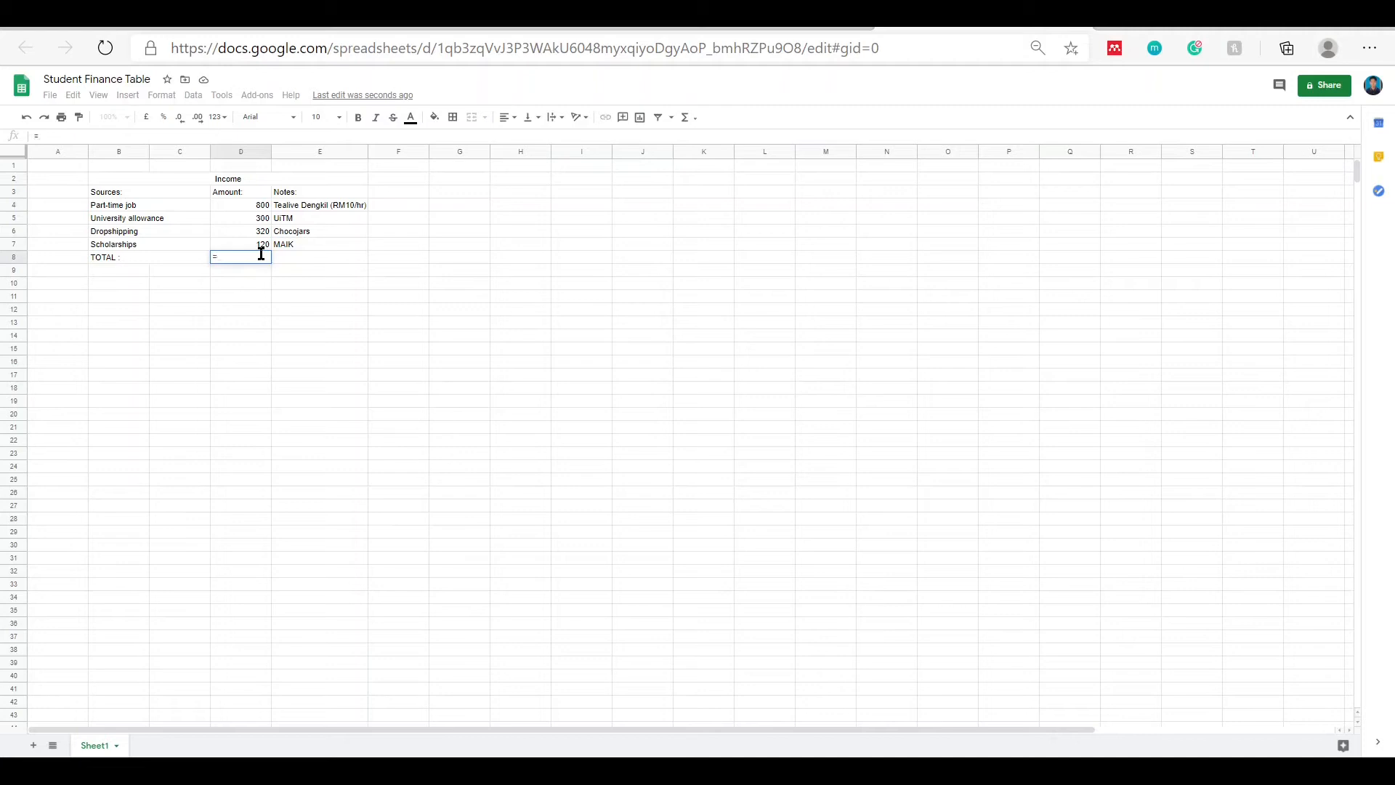
click(254, 207)
text(+)
click(256, 220)
text(+)
click(260, 231)
text(+)
click(257, 246)
key(Return)
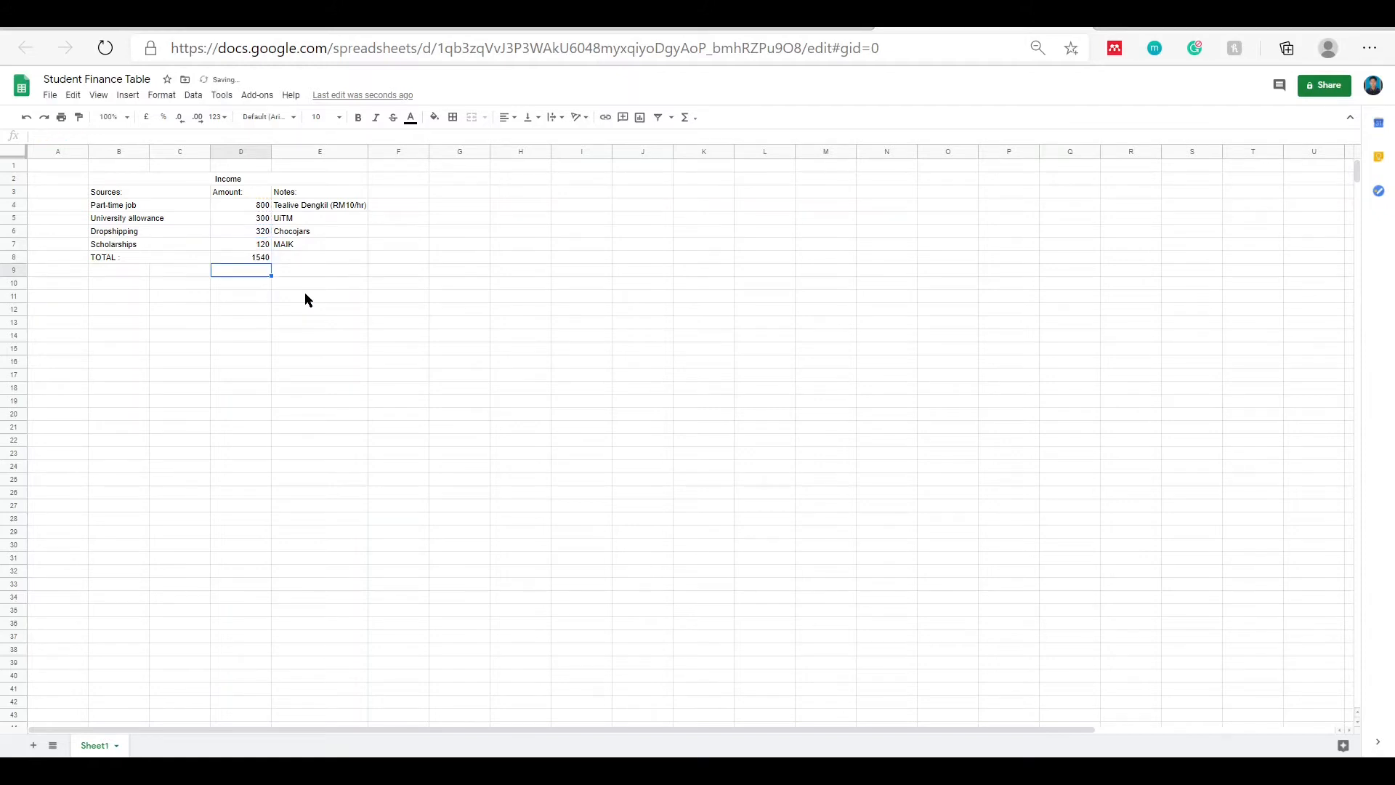
- Replace the income total formula in D8 with =SUM(D4:D7)
click(262, 259)
key(Delete)
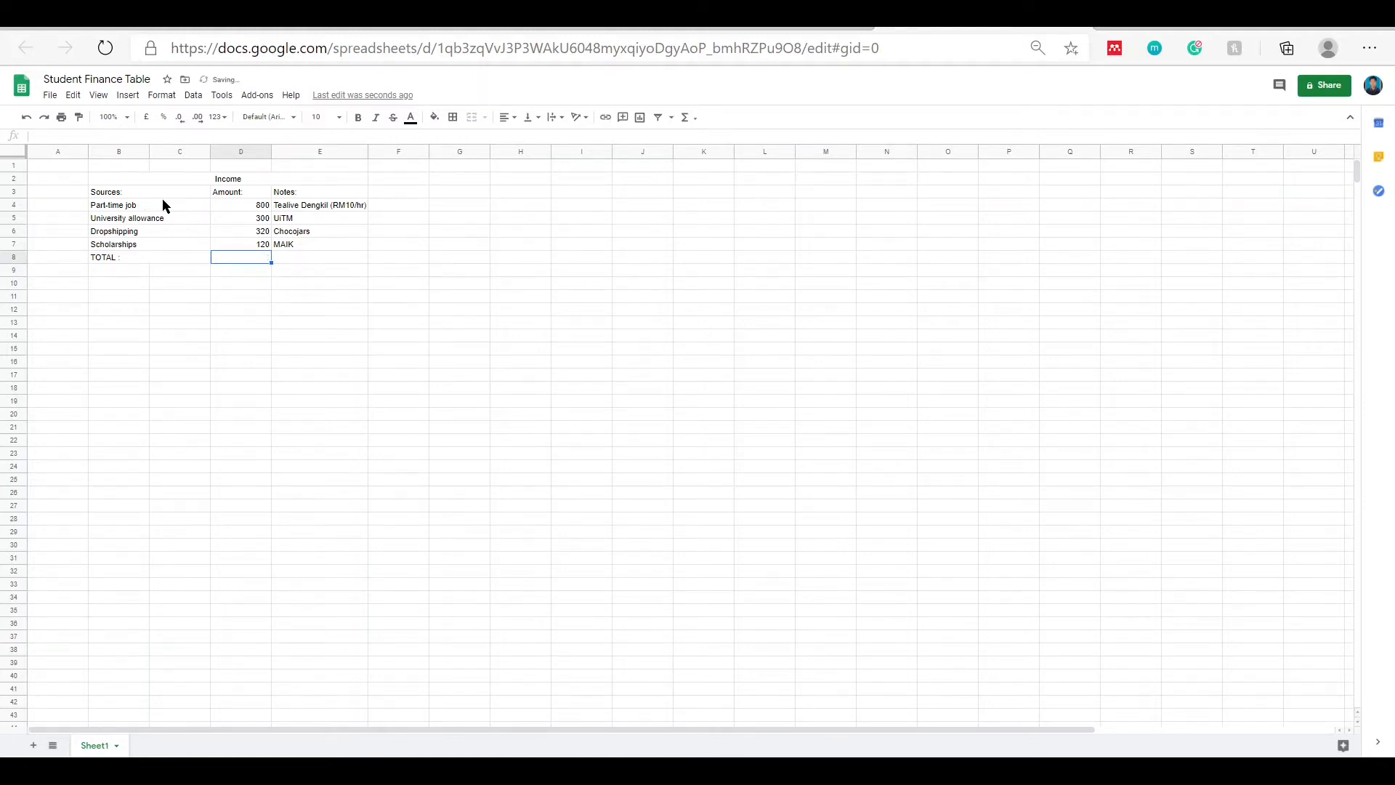
text(=)
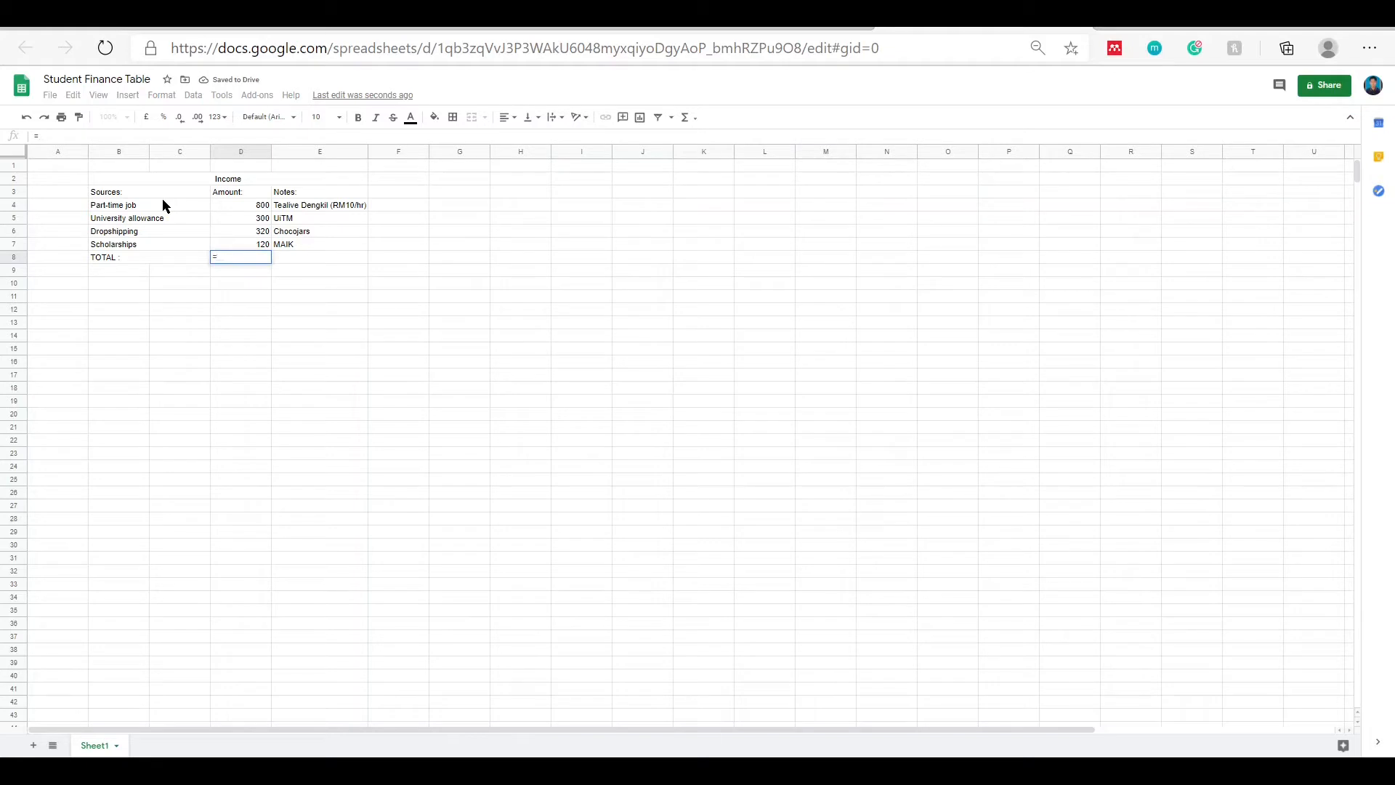
text(SUM)
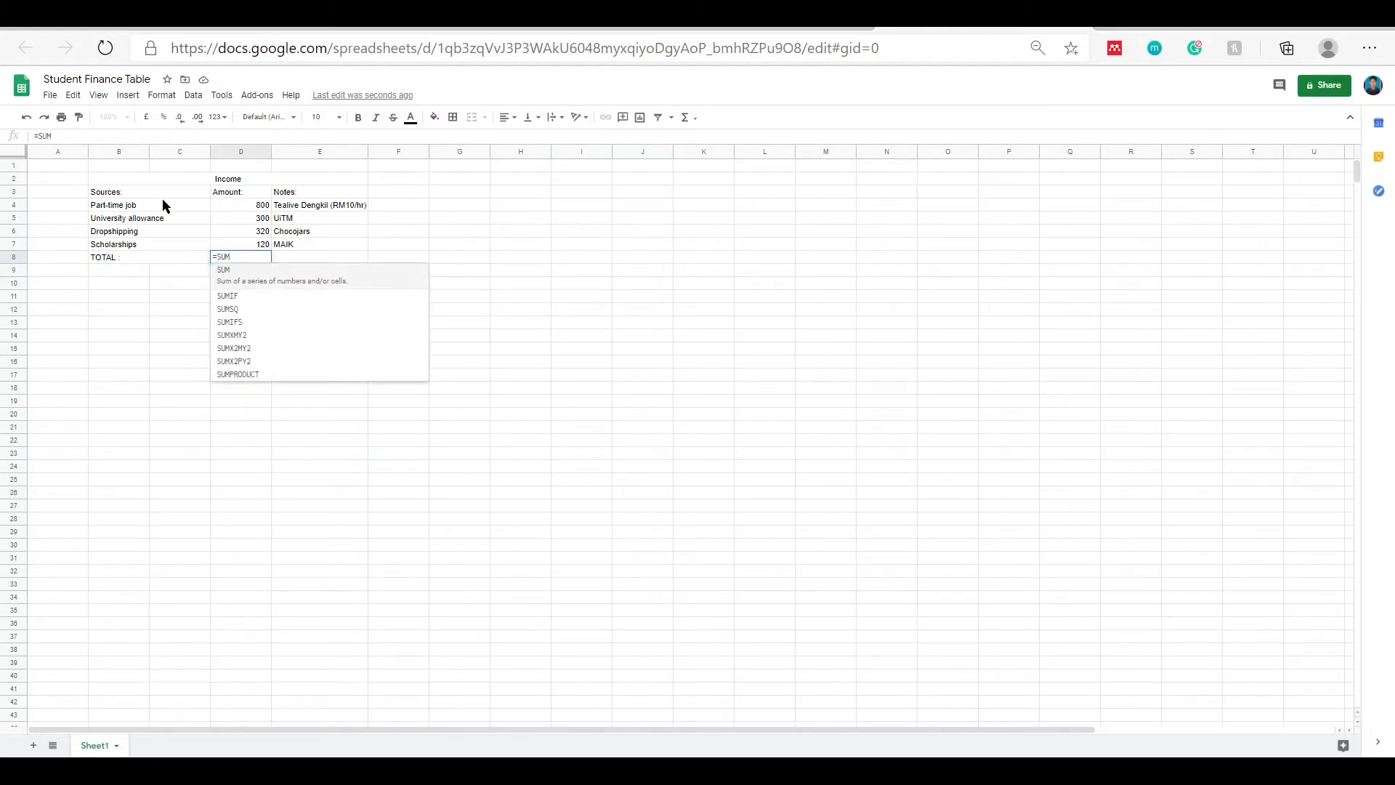
click(229, 274)
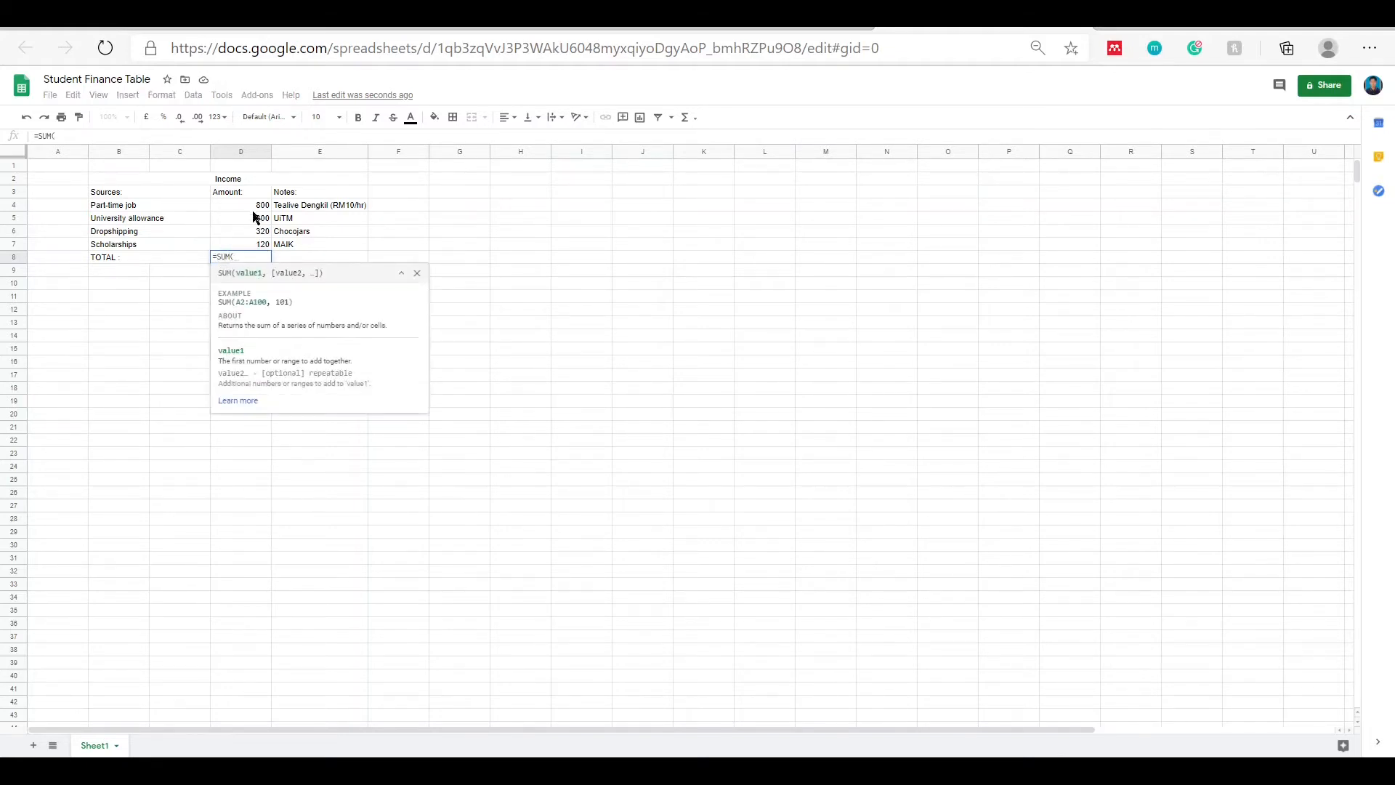
drag(259, 205, 256, 245)
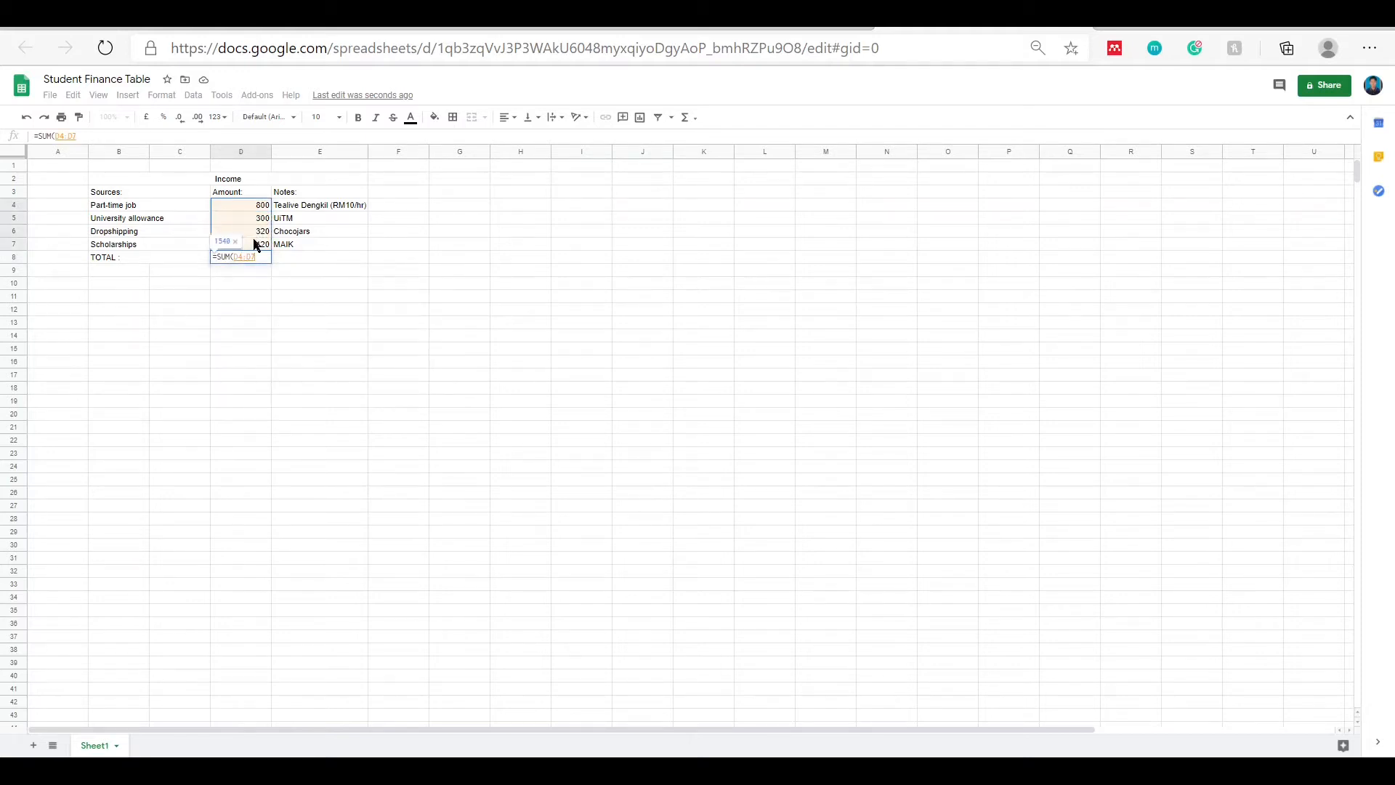
key(Return)
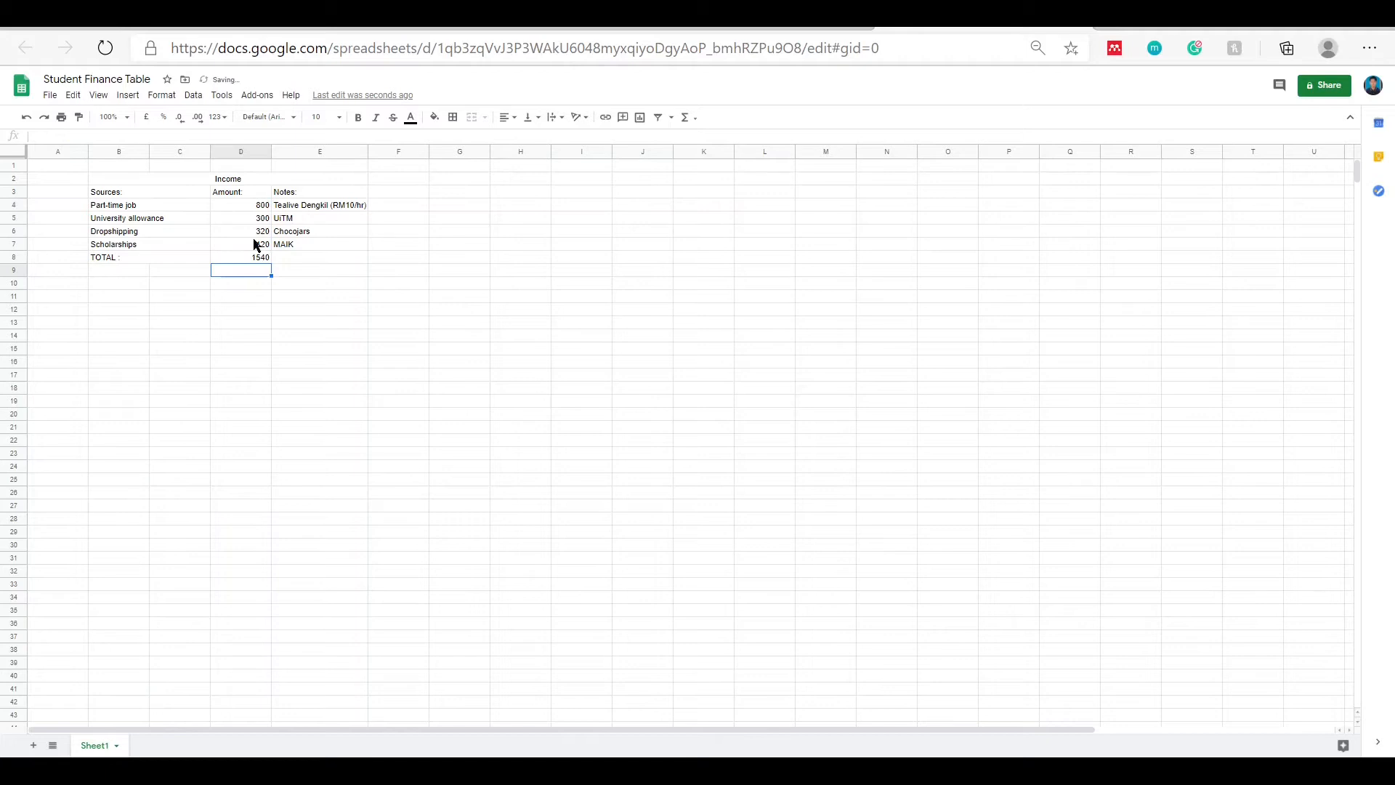
click(249, 259)
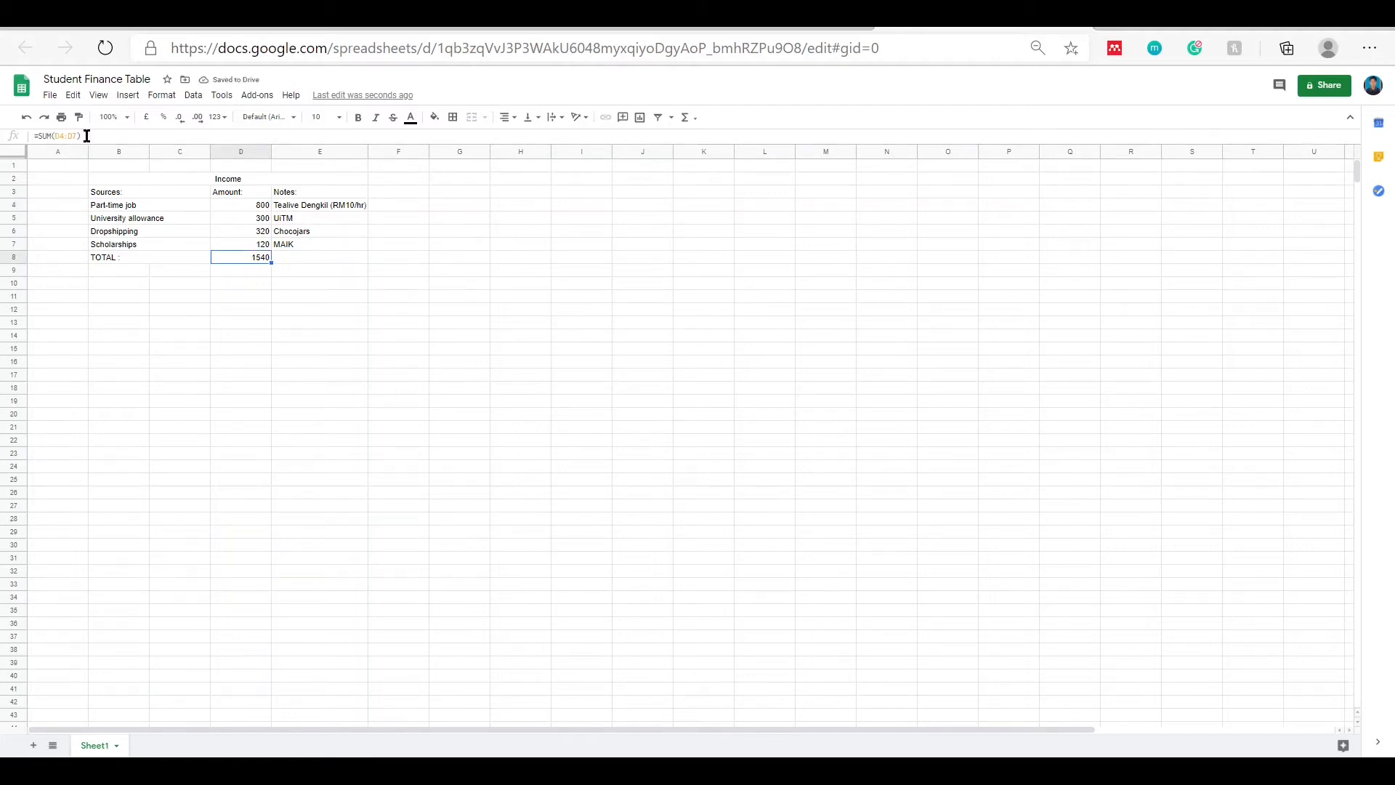
- Apply all borders to the Income table in B2:E8
click(311, 270)
drag(116, 180, 327, 261)
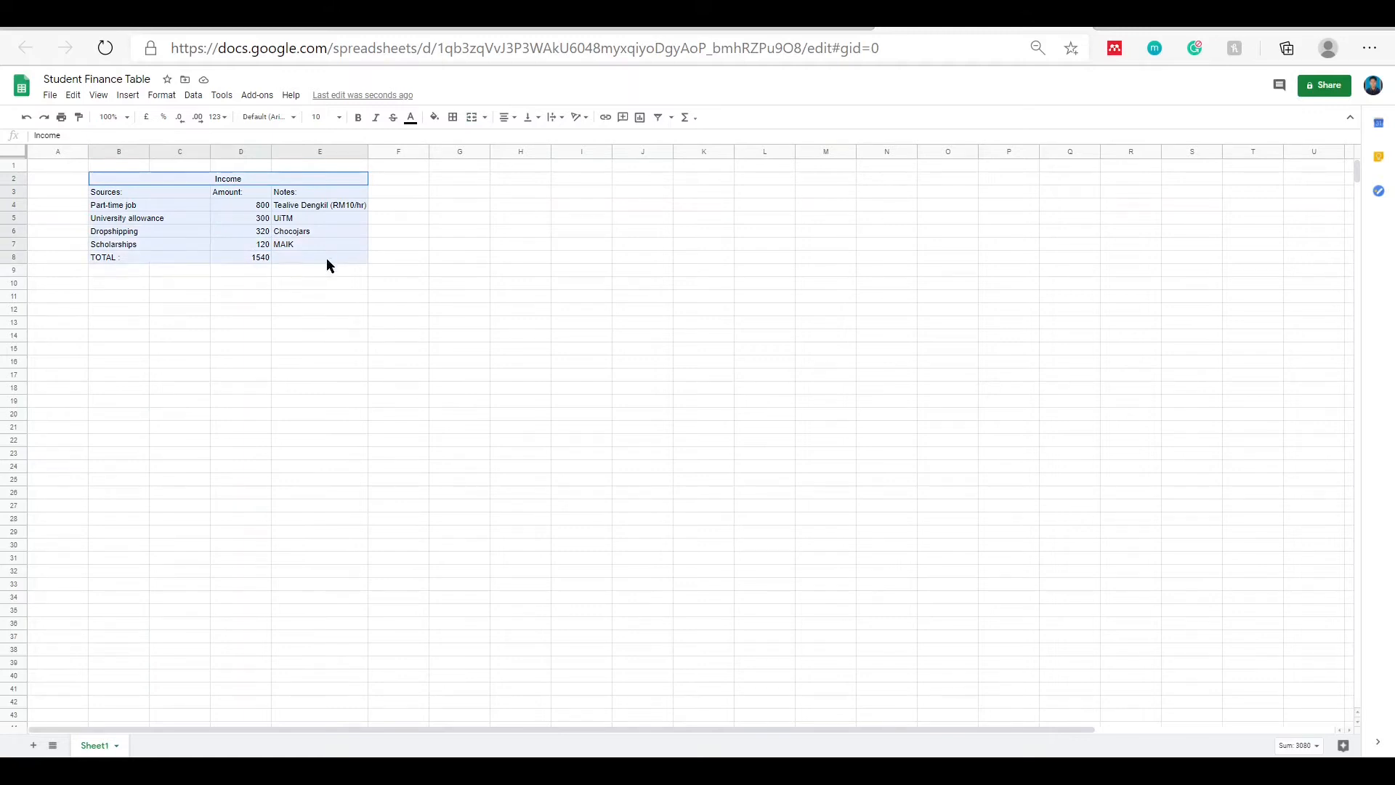
click(452, 117)
click(456, 139)
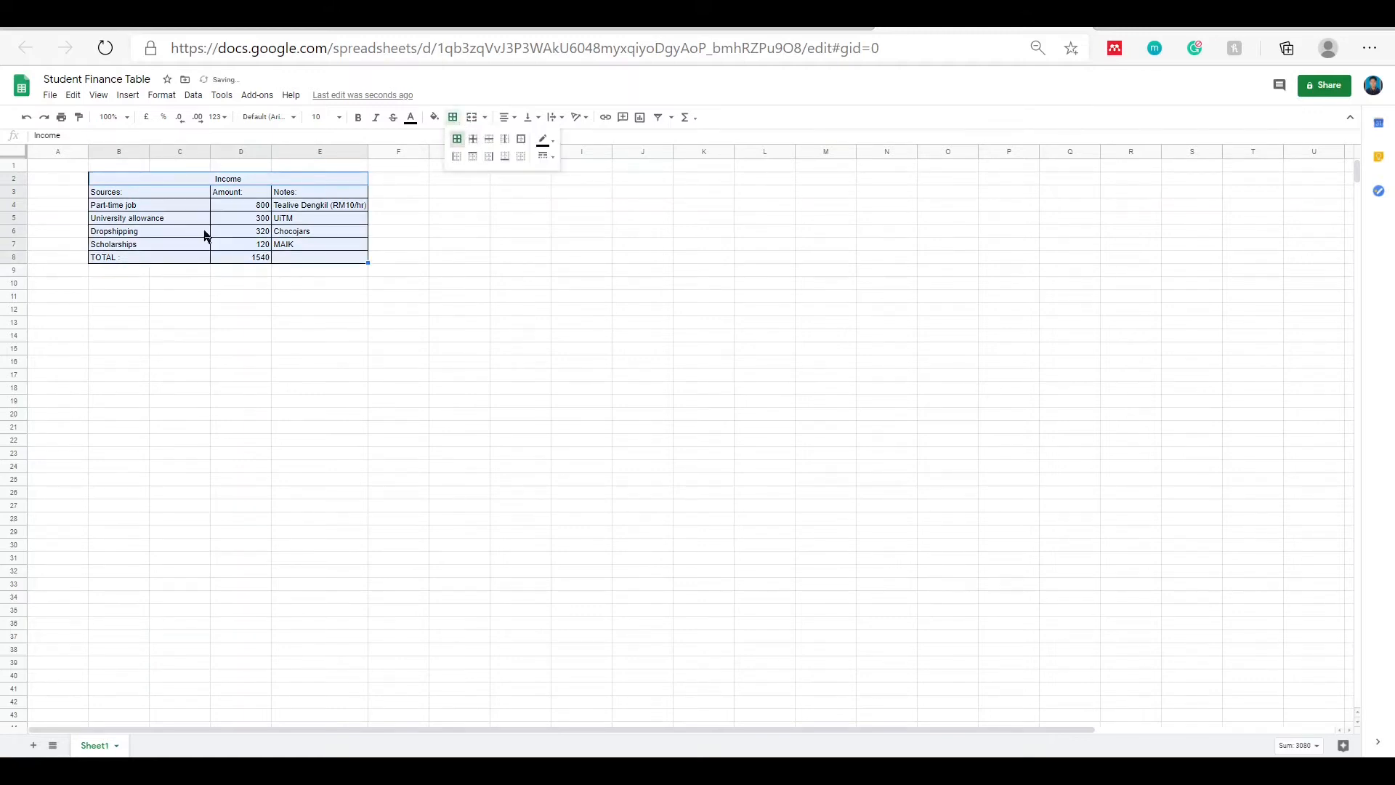
click(459, 204)
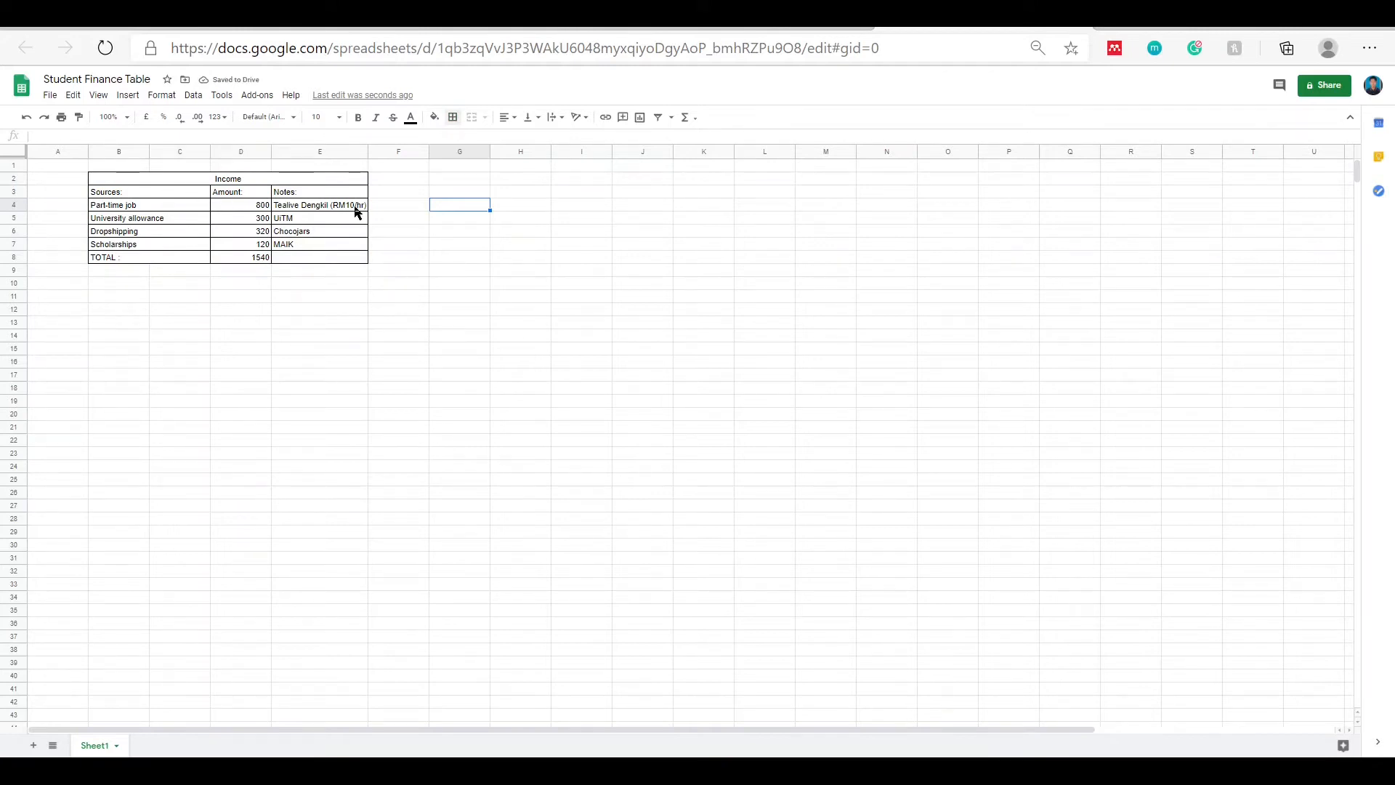
- Merge and centre B11:E11 and enter the title "Essential Expenses" in it
click(119, 298)
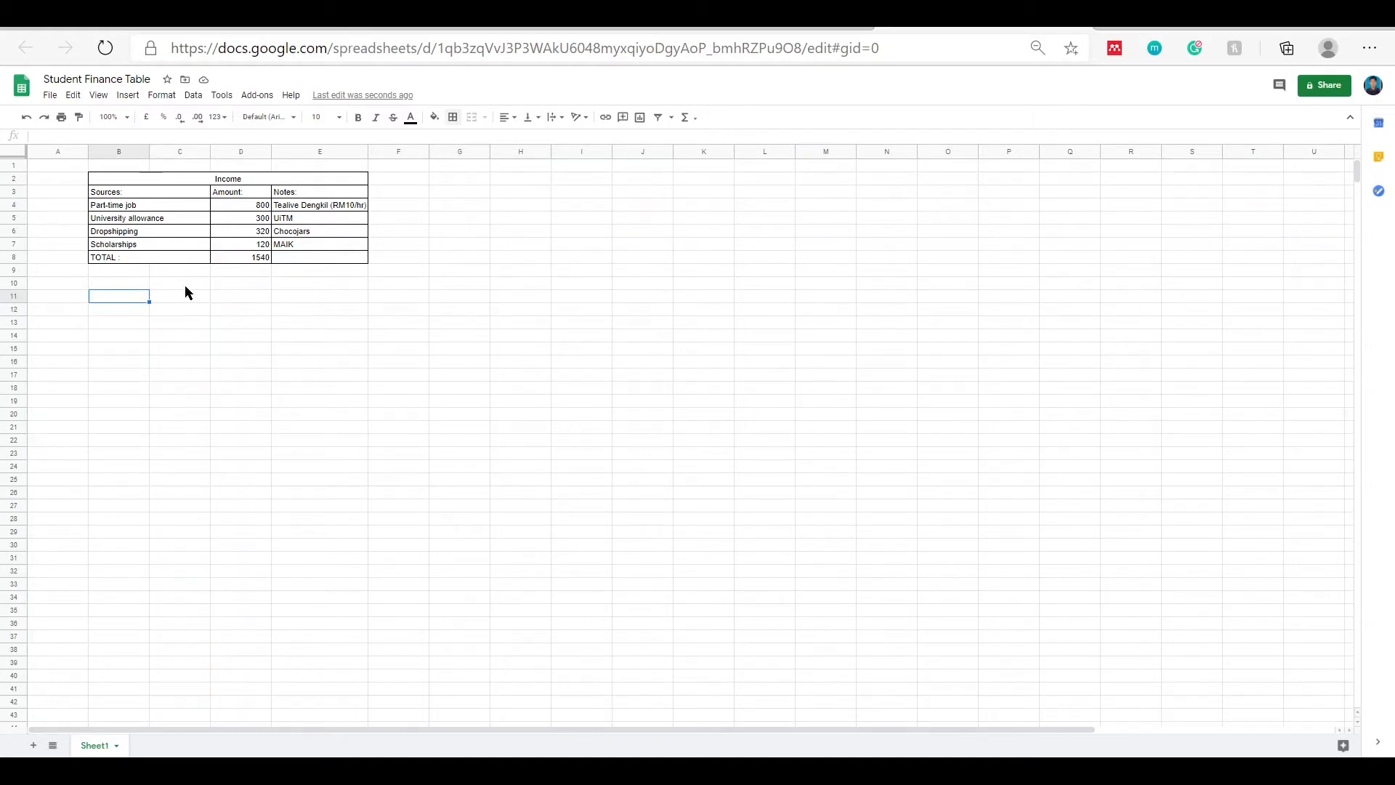
drag(144, 298, 296, 299)
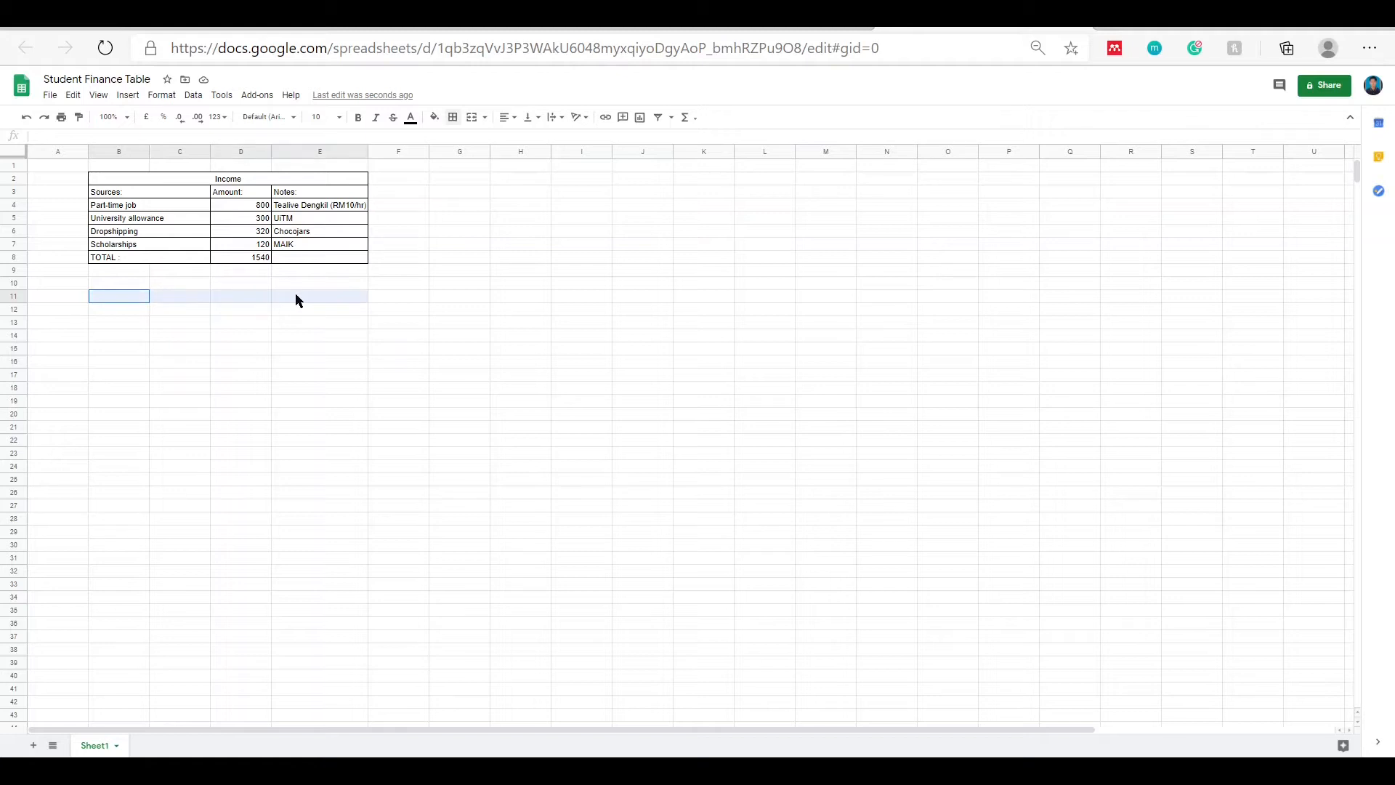
click(472, 117)
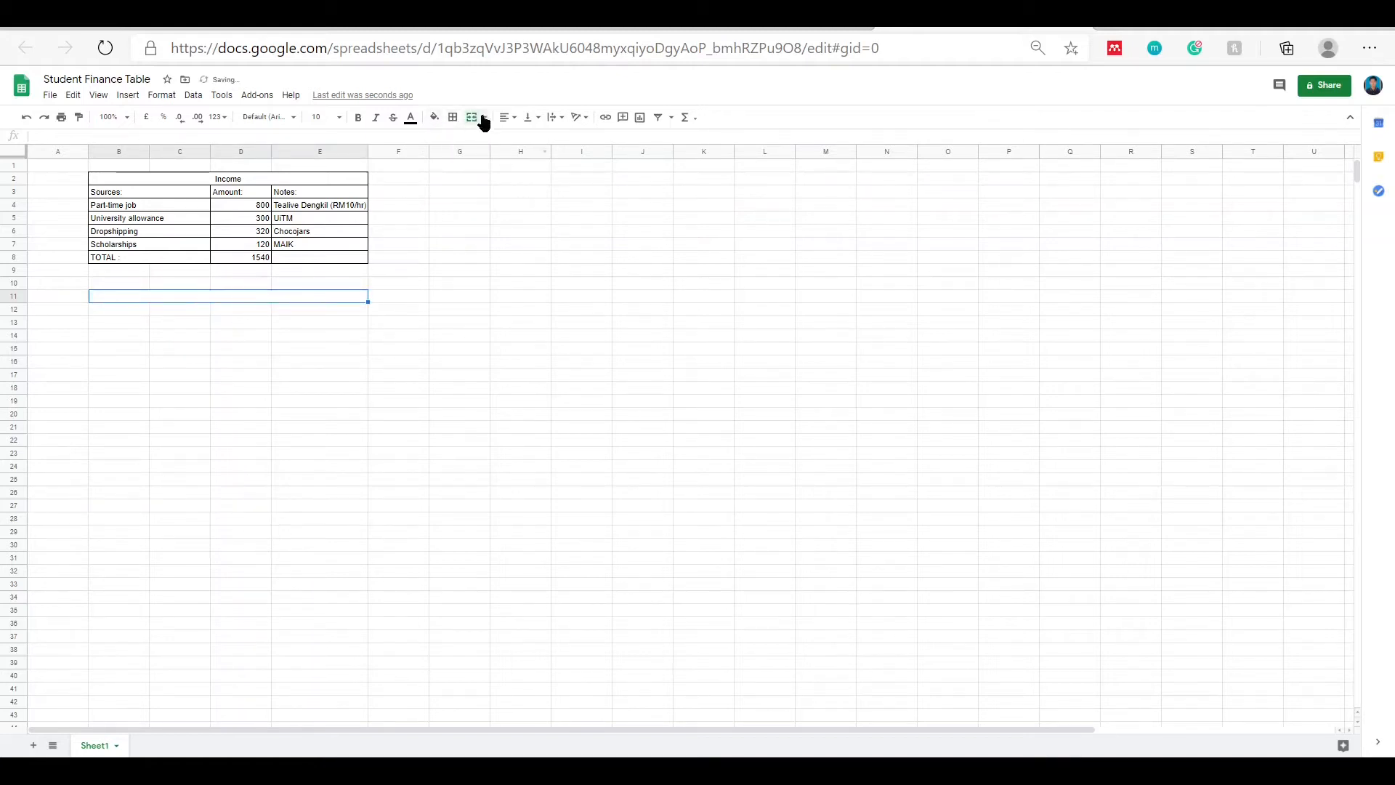
click(506, 119)
click(519, 137)
click(504, 119)
click(521, 138)
double_click(218, 296)
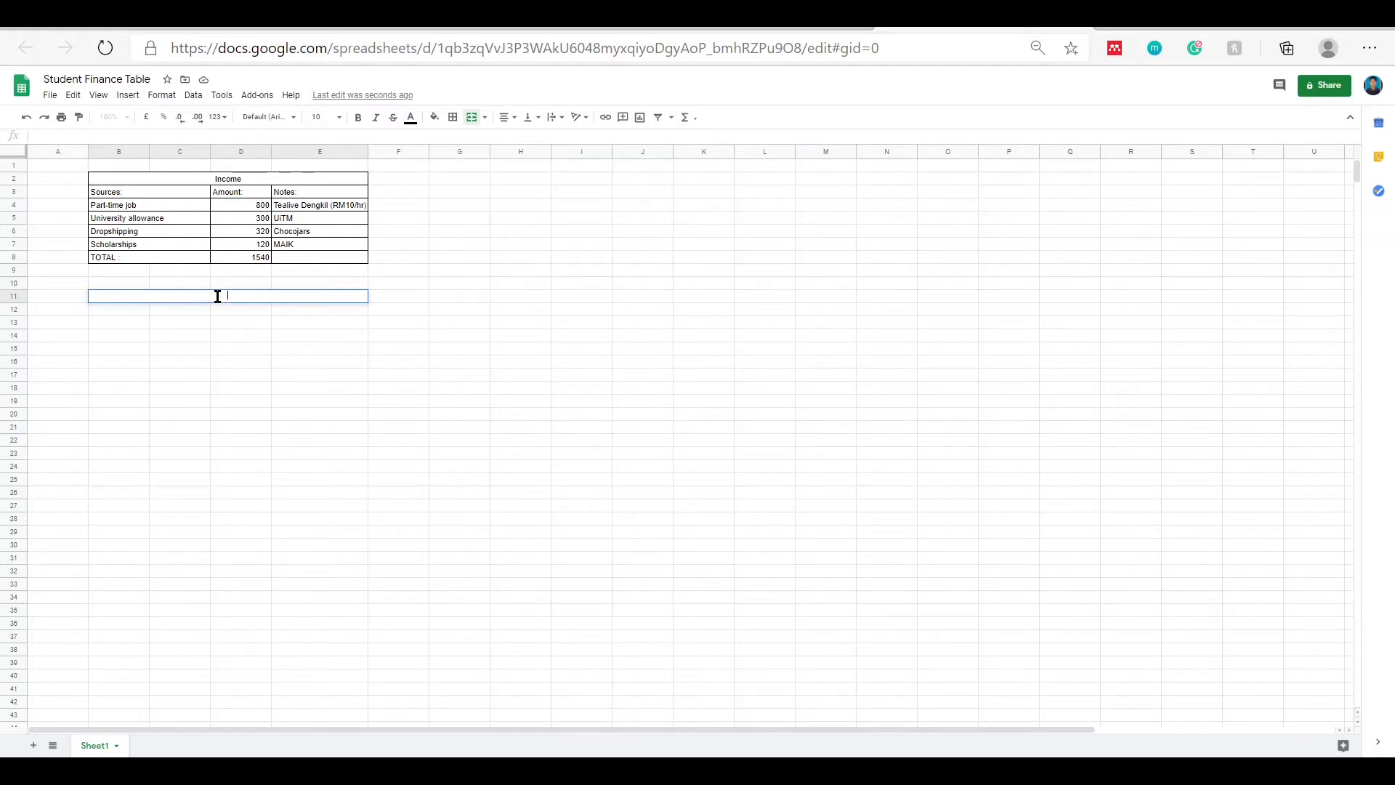
text(Essential Expenses)
key(Return)
- Enter the column headers "Expenses:", "Amount:" and "Notes:" in row 12 under the Essential Expenses title
drag(210, 314, 208, 439)
click(235, 313)
double_click(163, 309)
text(Expenses:)
click(220, 309)
text(Amount:)
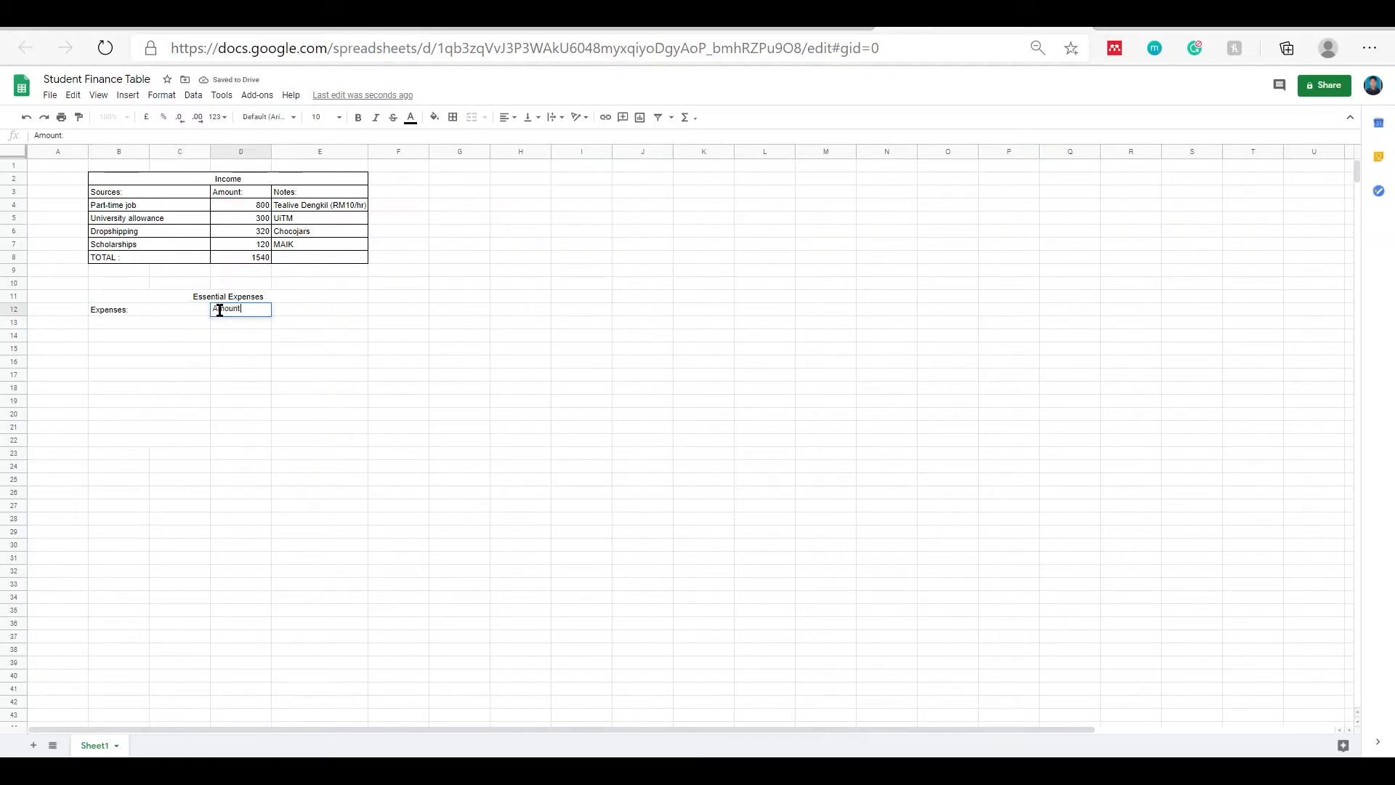
click(308, 309)
text(Notes:)
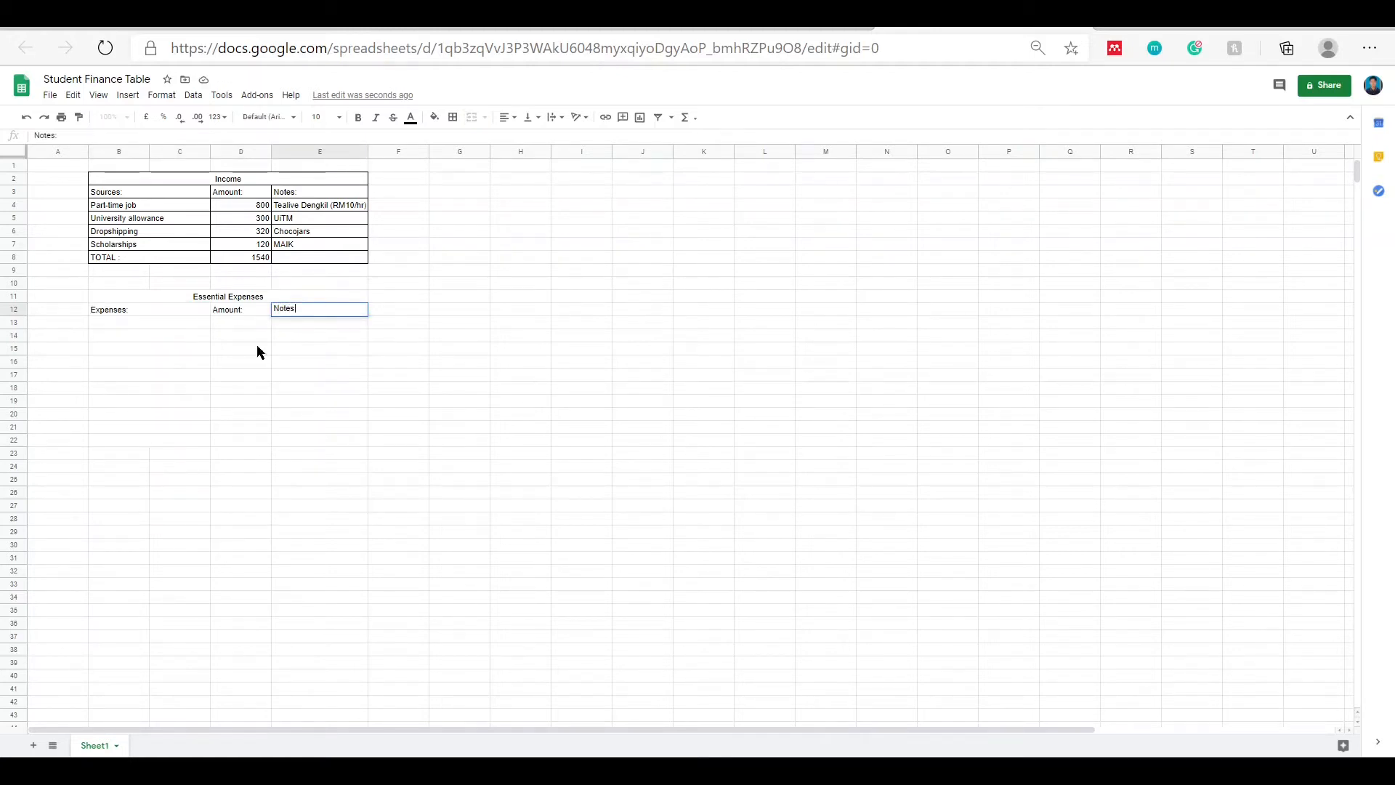
- List Dorm rent, Utilities, Cell phone bill, Textbooks, Daily meals, Student loans and Monthly savings in B13 to B19
click(141, 323)
text(Dorm rent)
key(Return)
text(Utilities)
key(Return)
text(Cell)
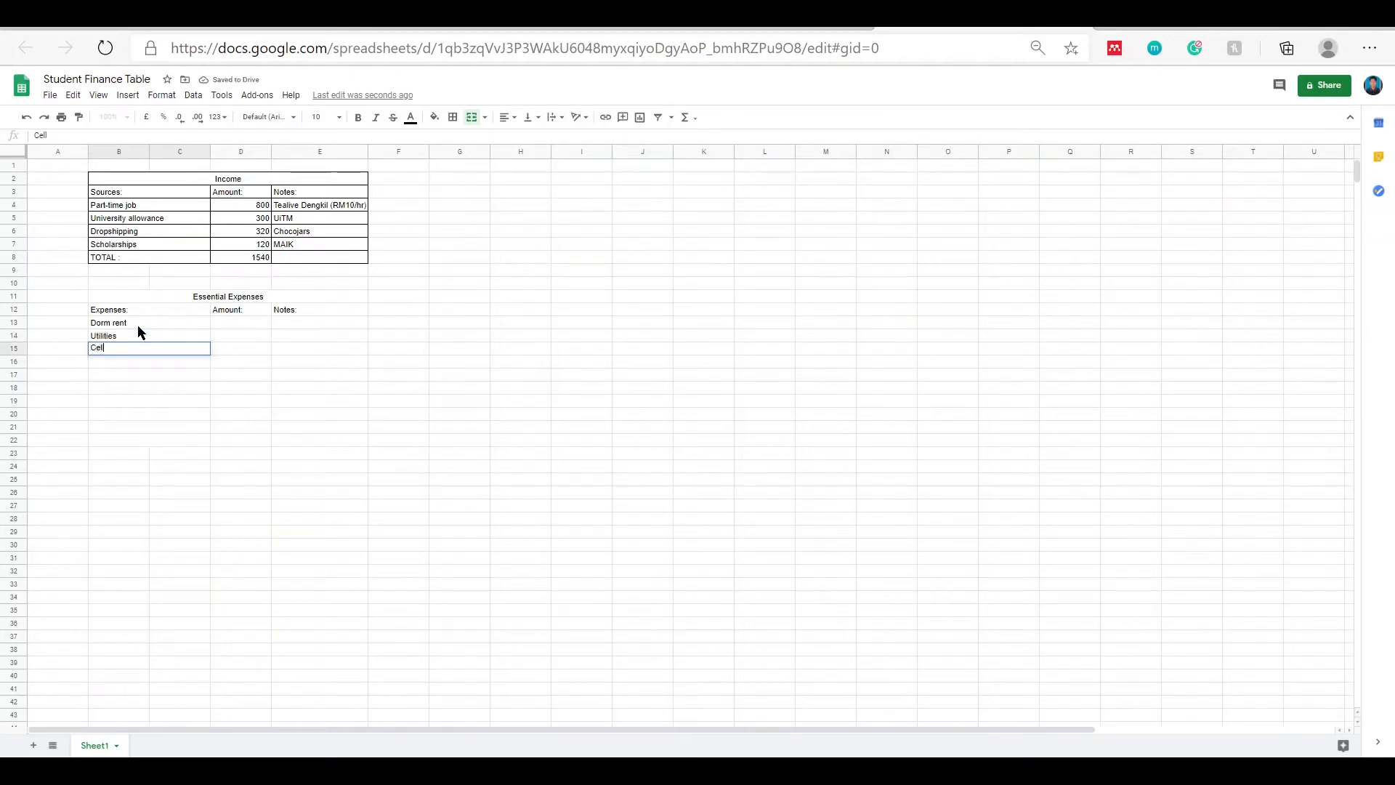
text( phone bill)
key(Return)
text(Textbooks)
key(Return)
text(Daily meals)
key(Return)
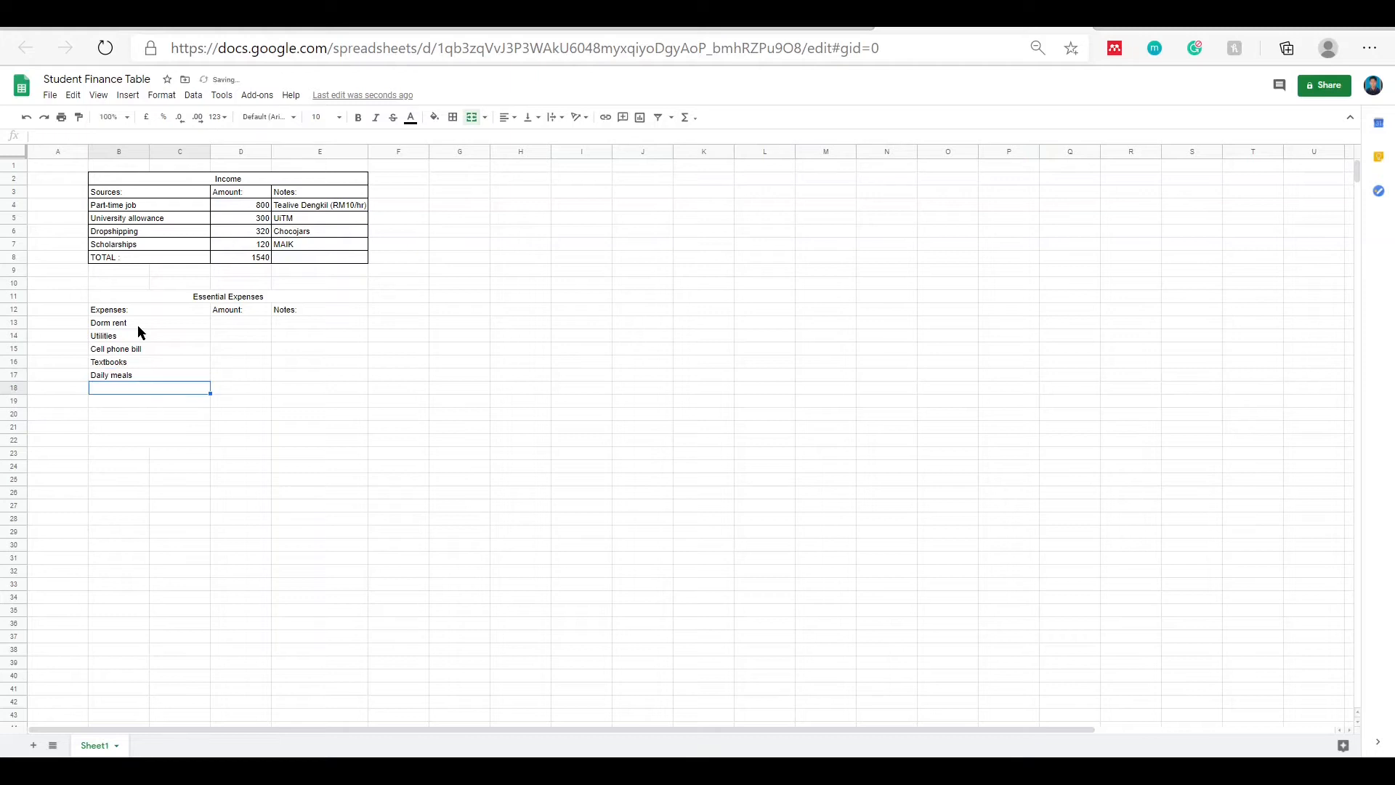
text(Student loans)
key(Return)
text(Mornthly savings)
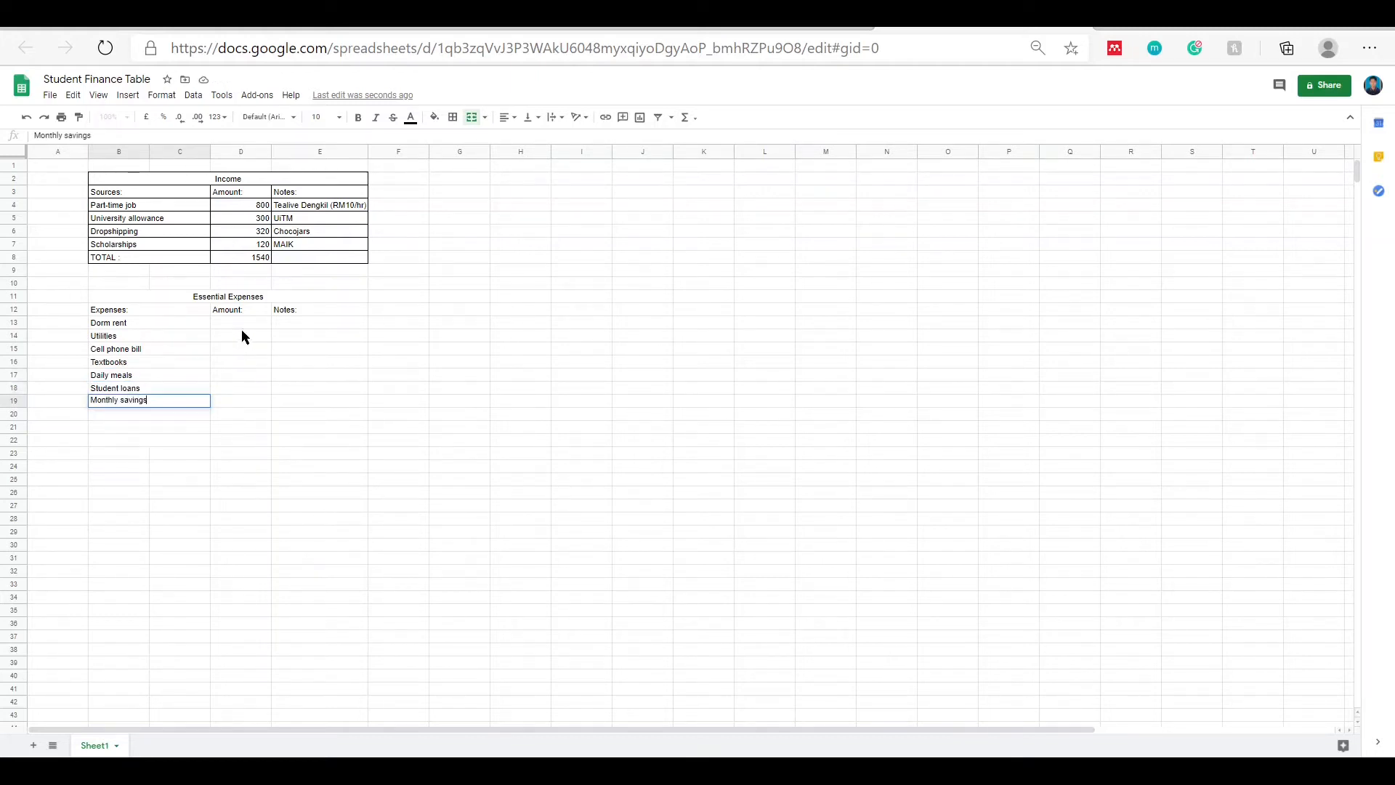
- Enter the amounts 210, 45, 40, 80, 350, 50 and 500 in D13 to D19 and the label "TOTAL :" in B20
double_click(245, 324)
text(210)
key(Return)
text(45)
key(Return)
text(40)
key(Return)
text(80)
key(Return)
text(350)
key(Return)
text(50)
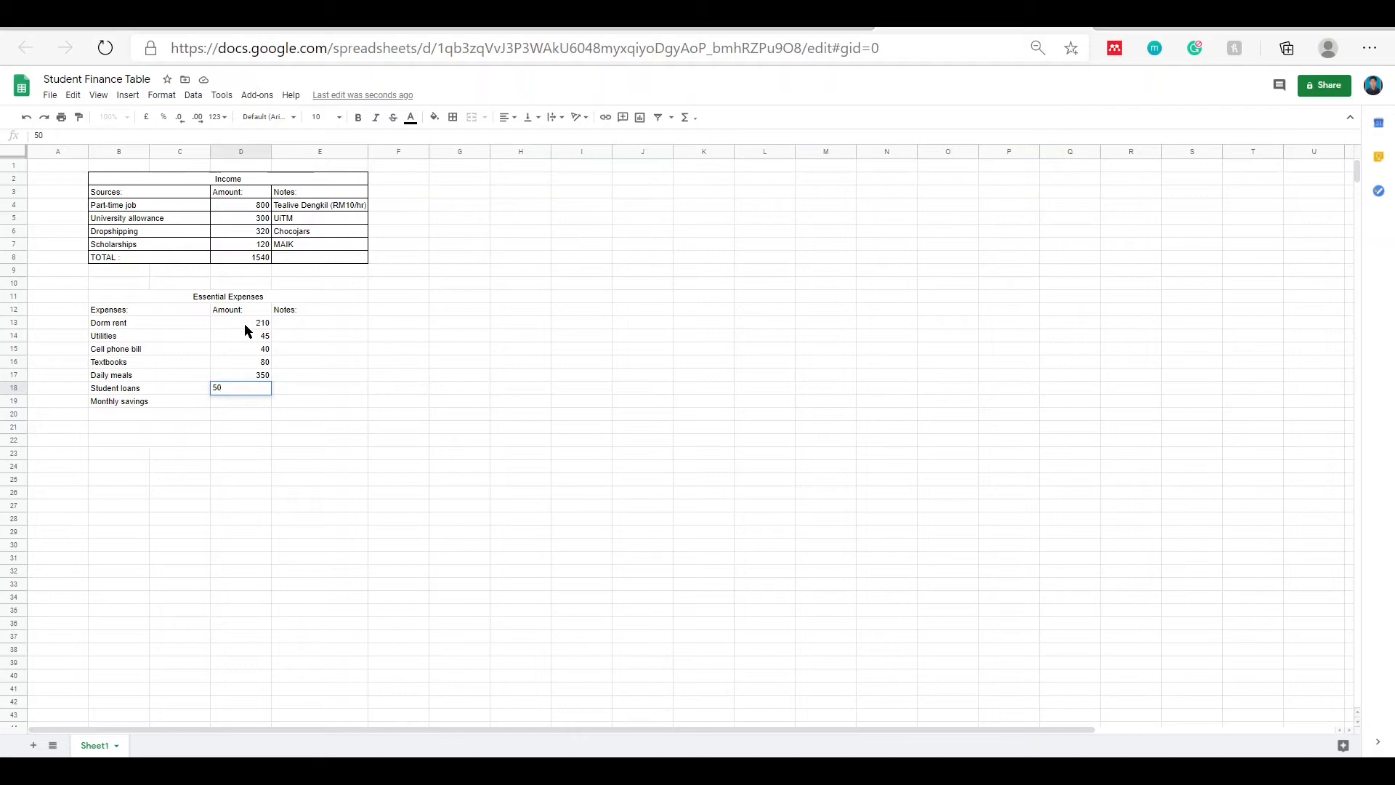
key(Return)
text(500)
key(Return)
click(112, 414)
text(TOTAL :)
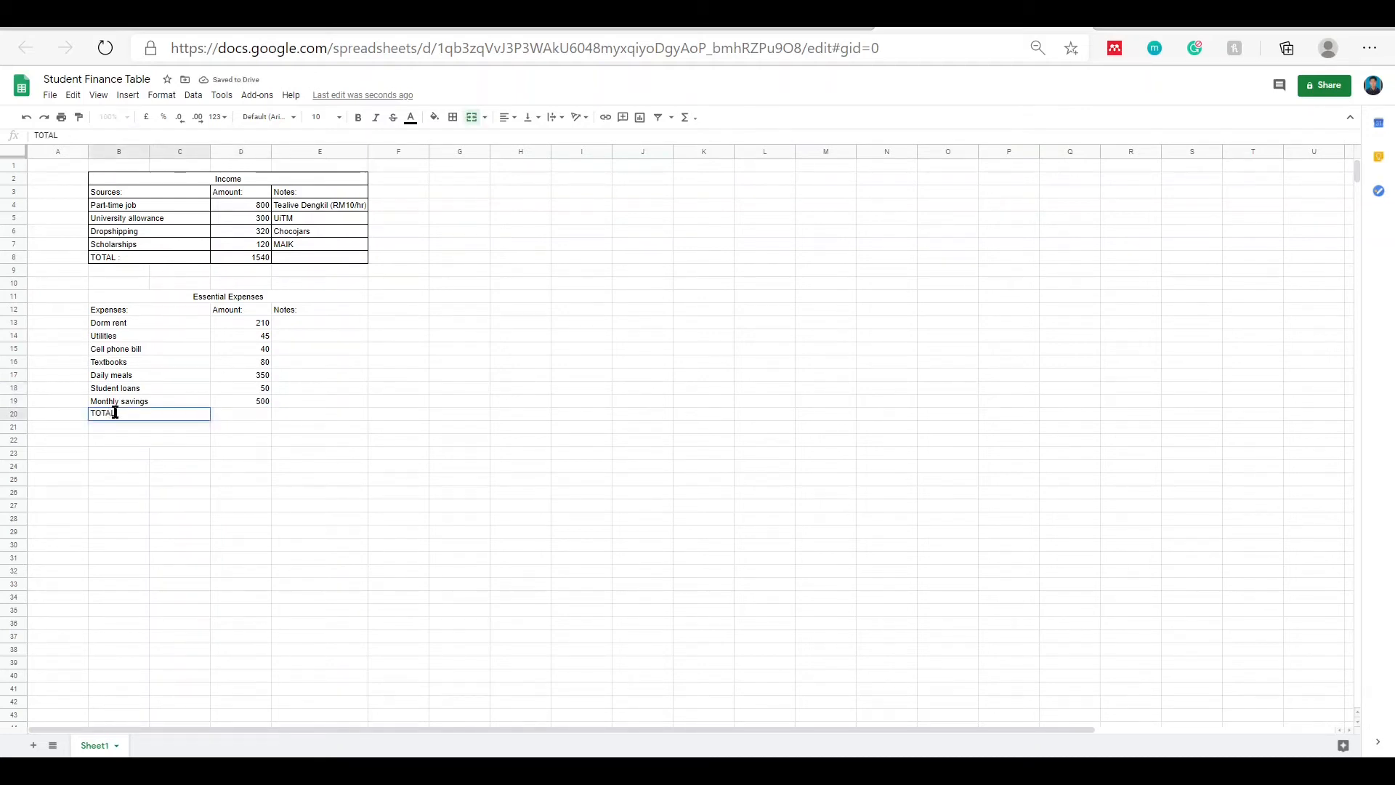
- Enter the notes "School appliances", "Hotlink", "Physics SERWAY" and "x3 a day for a month" in E14 to E17, and "Bank" in E19
click(323, 327)
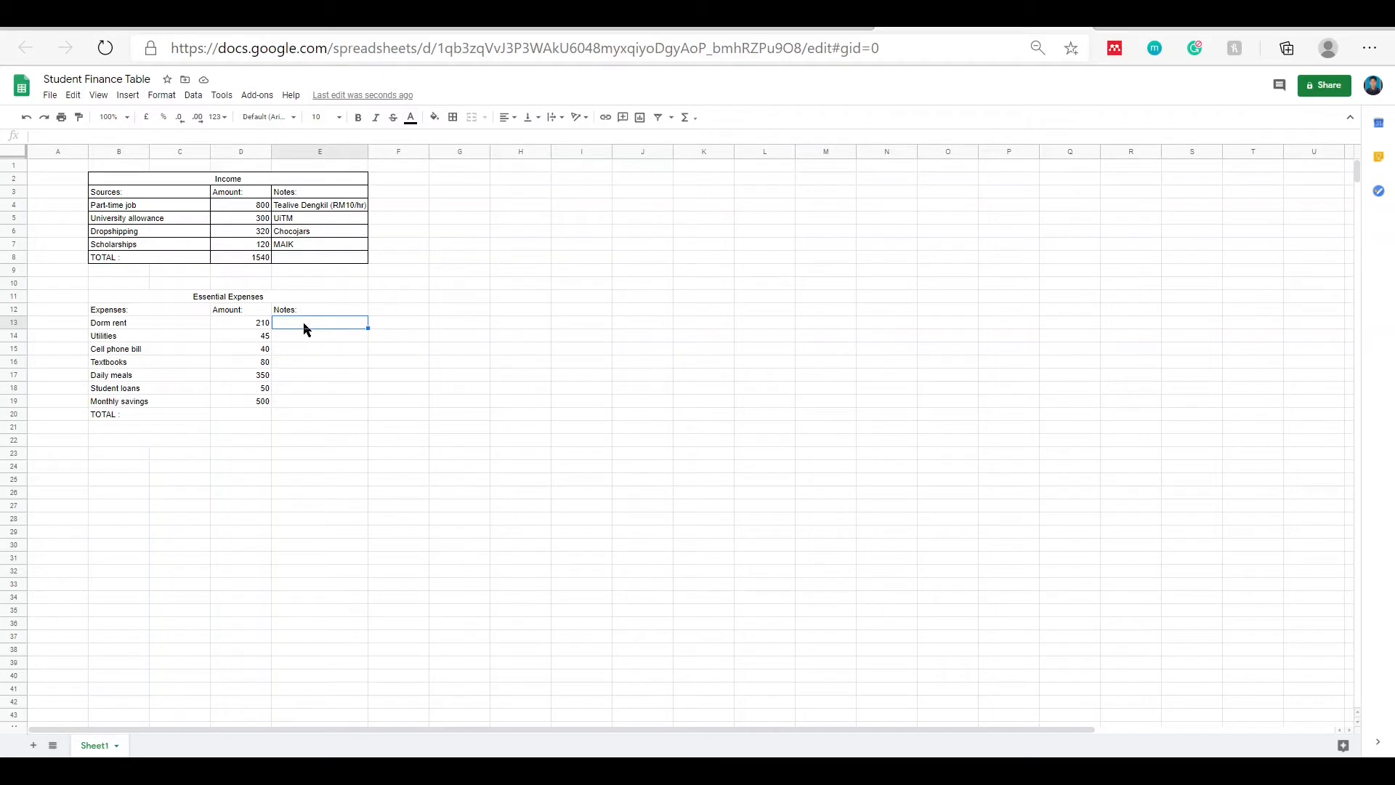
click(313, 339)
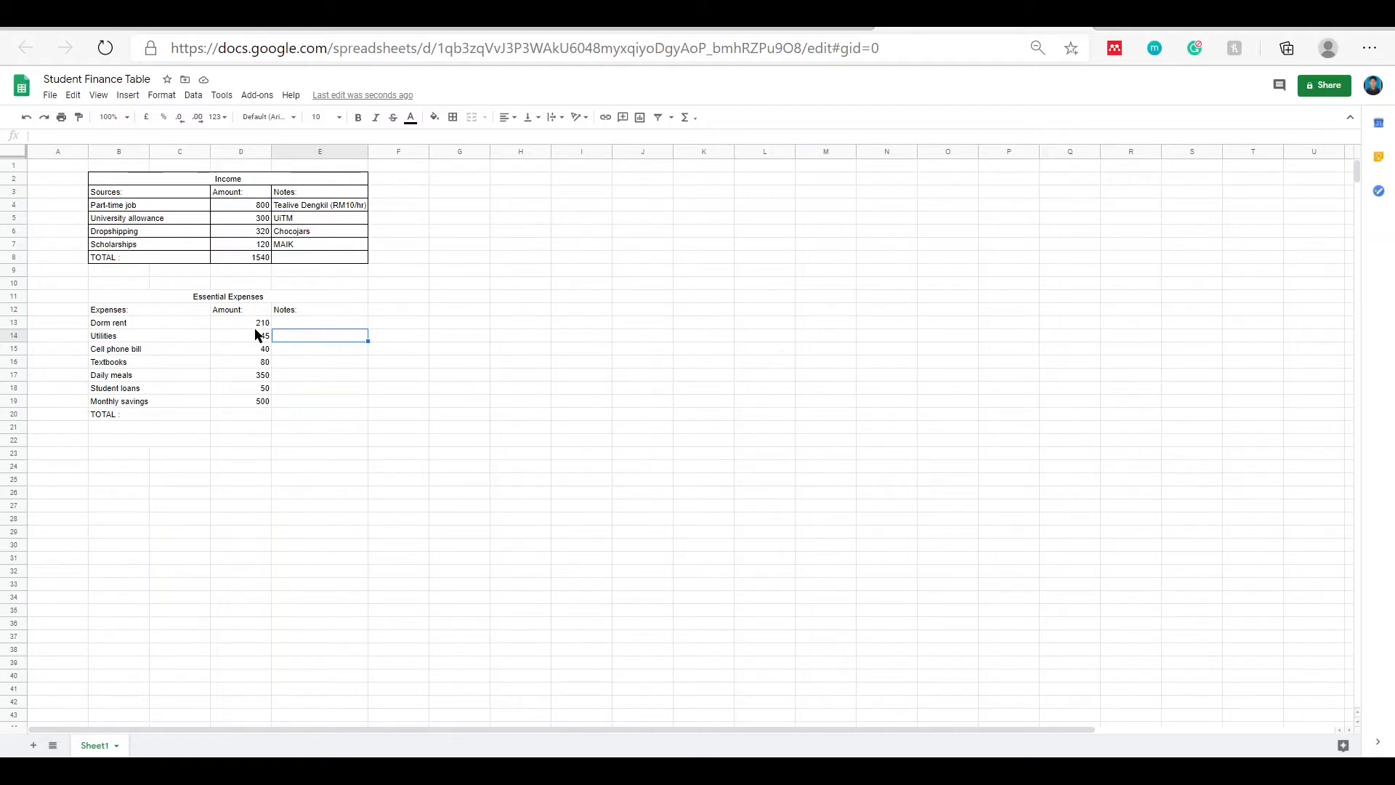
double_click(296, 336)
text(School appliances)
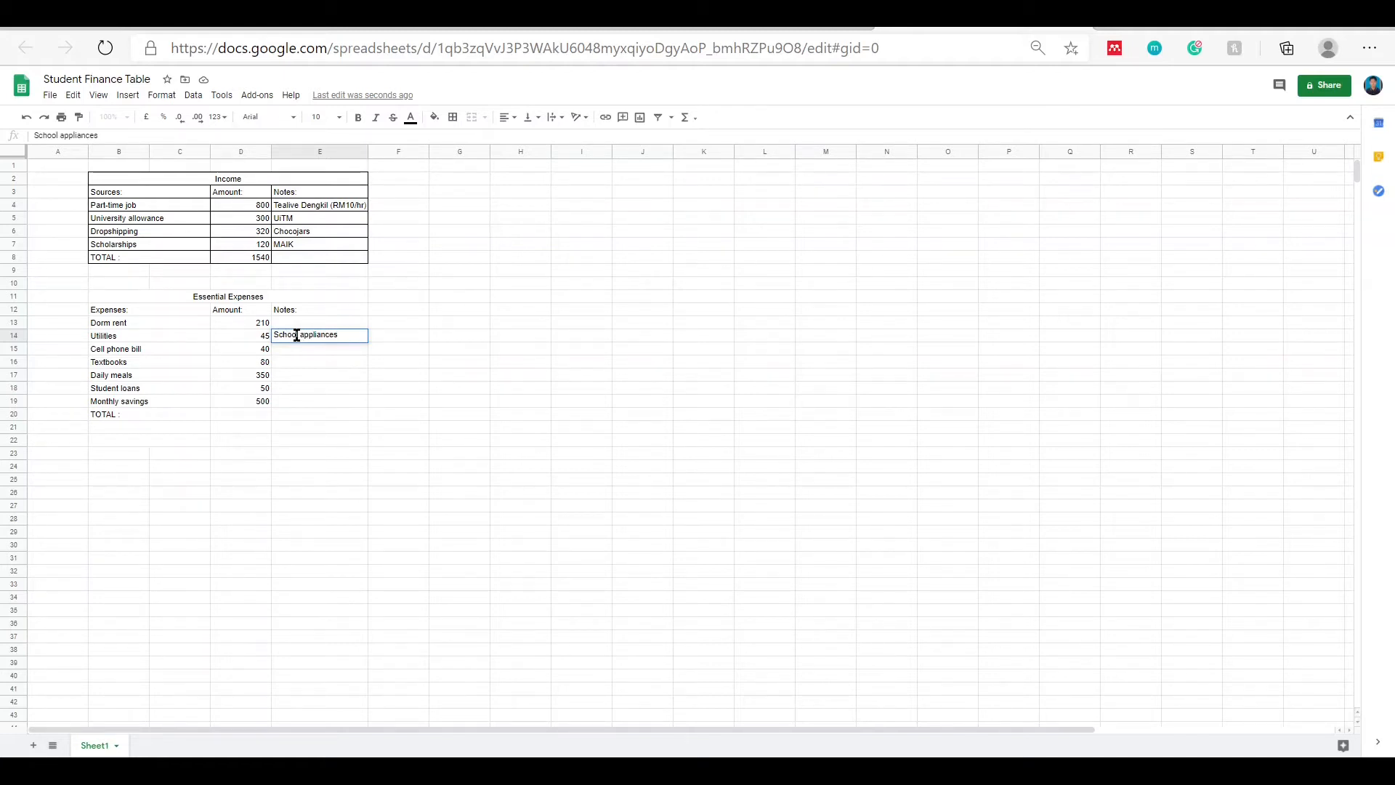
click(303, 350)
text(Hotlink)
key(Return)
text(Physics SUBWAY)
key(Return)
text(x3 a day for a month)
double_click(305, 390)
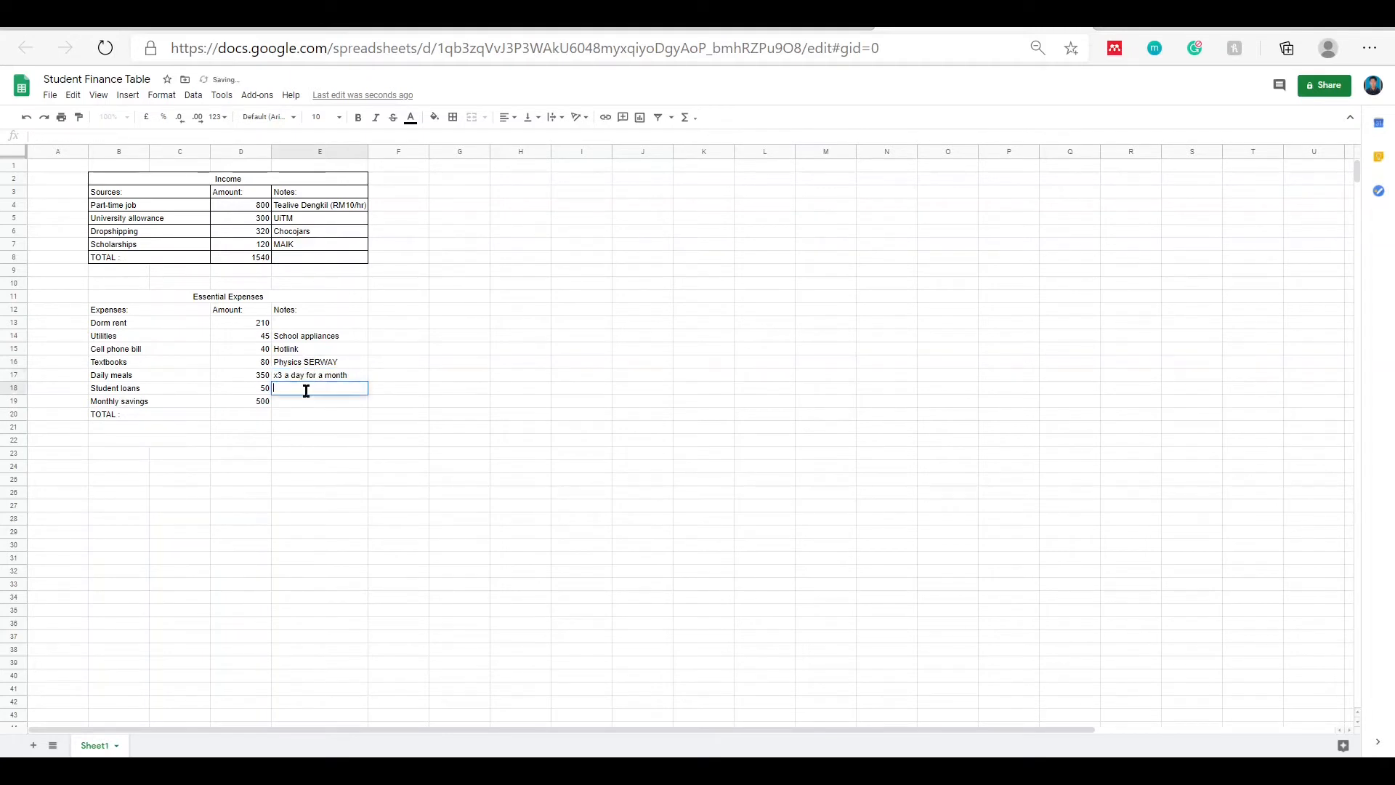
click(304, 403)
text(Bank)
- Calculate the essential expenses total in D20 with a SUM of D13:D19
click(262, 414)
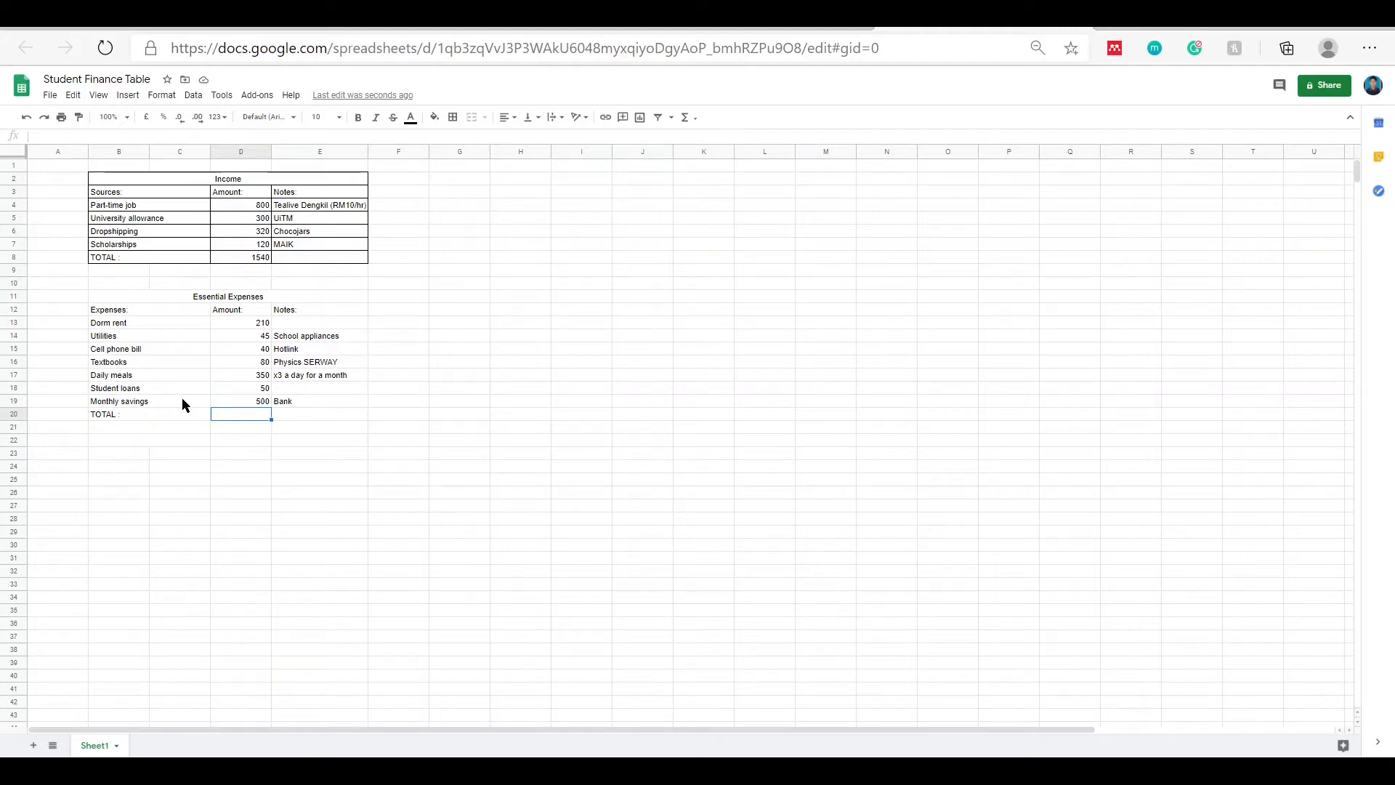
double_click(253, 415)
text(=SUM)
click(247, 431)
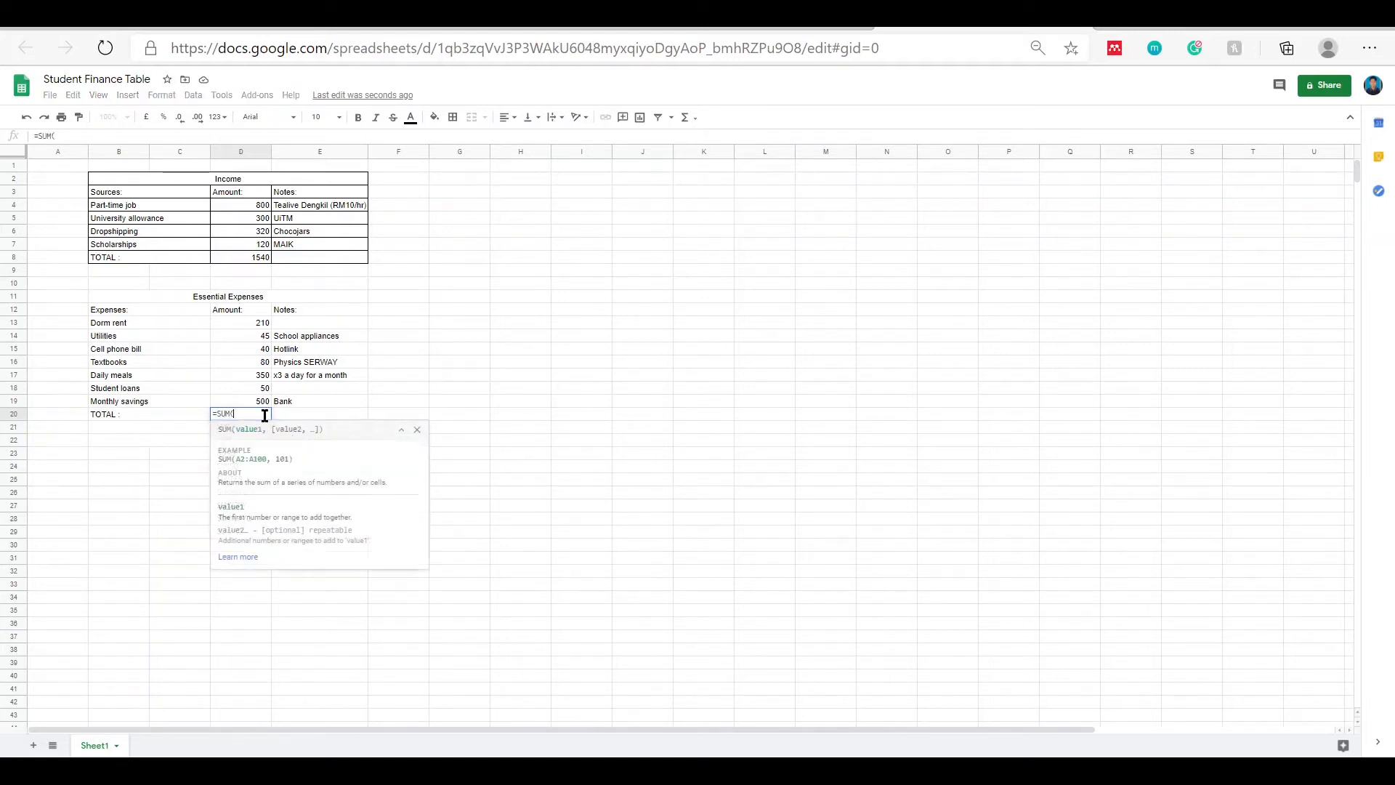
drag(255, 324, 253, 399)
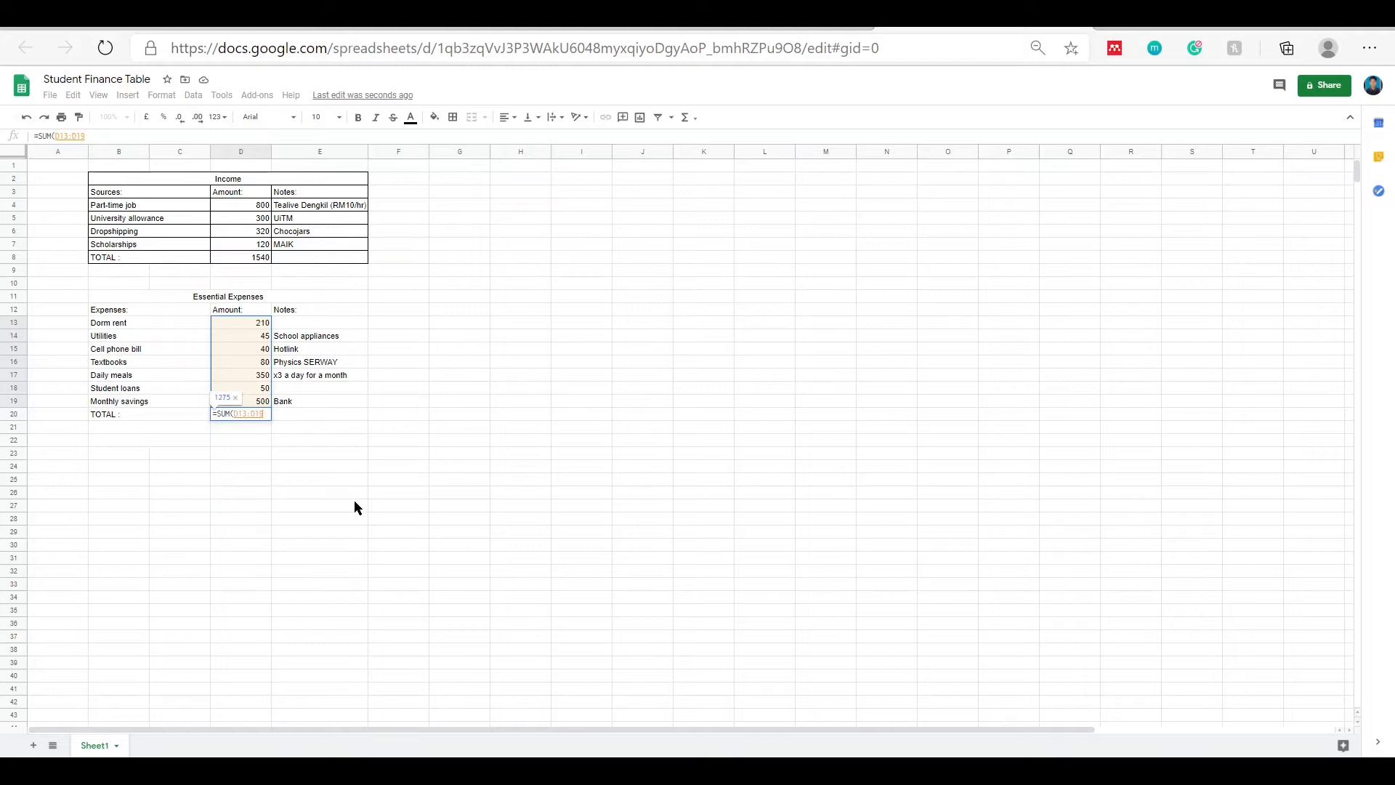
key(Return)
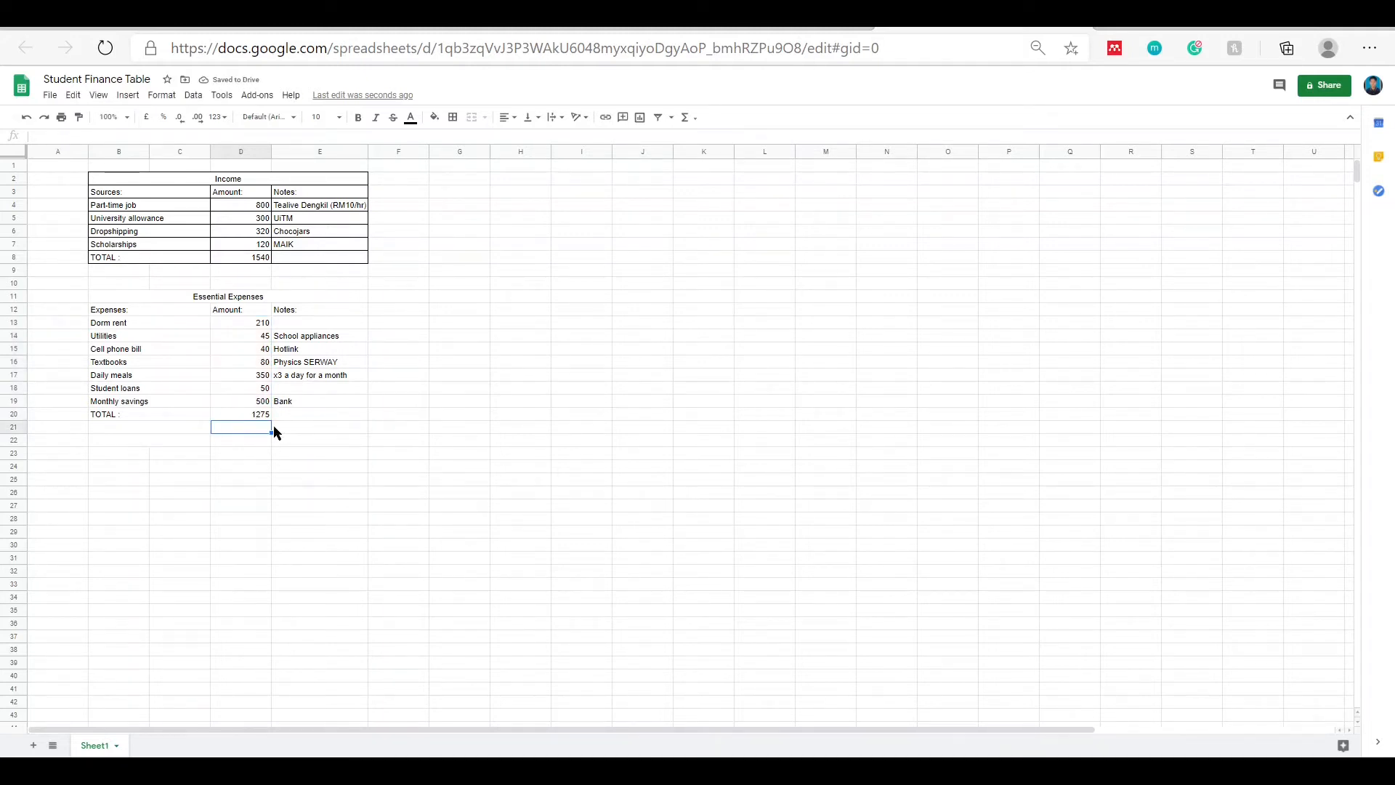
- Apply all borders to the Essential Expenses table in B11:E20
scroll(170, 411, down, 2)
drag(140, 231, 349, 349)
click(453, 117)
click(457, 138)
click(398, 231)
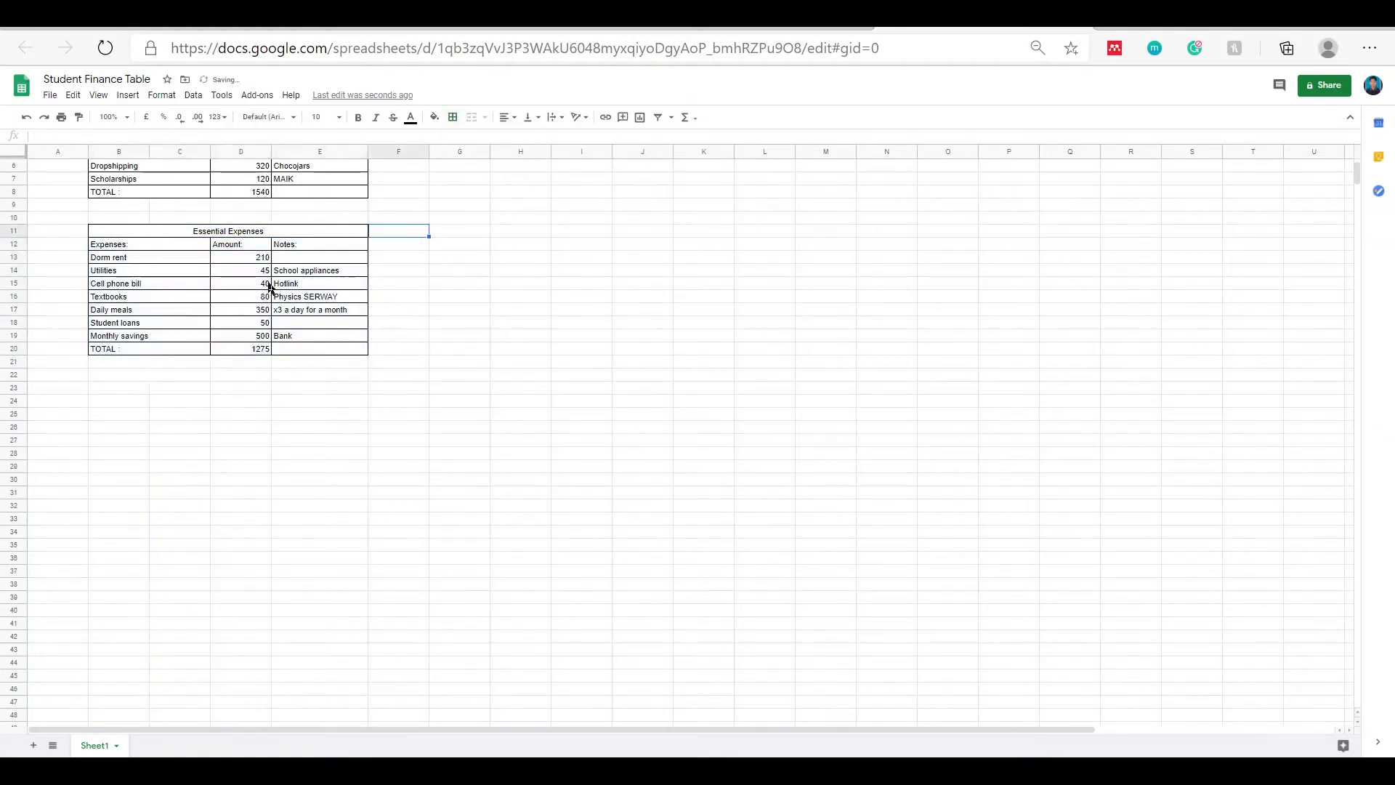
- Merge B23:E23, center its alignment and enter the table title "Extra Expenses"
click(106, 388)
drag(105, 389, 274, 391)
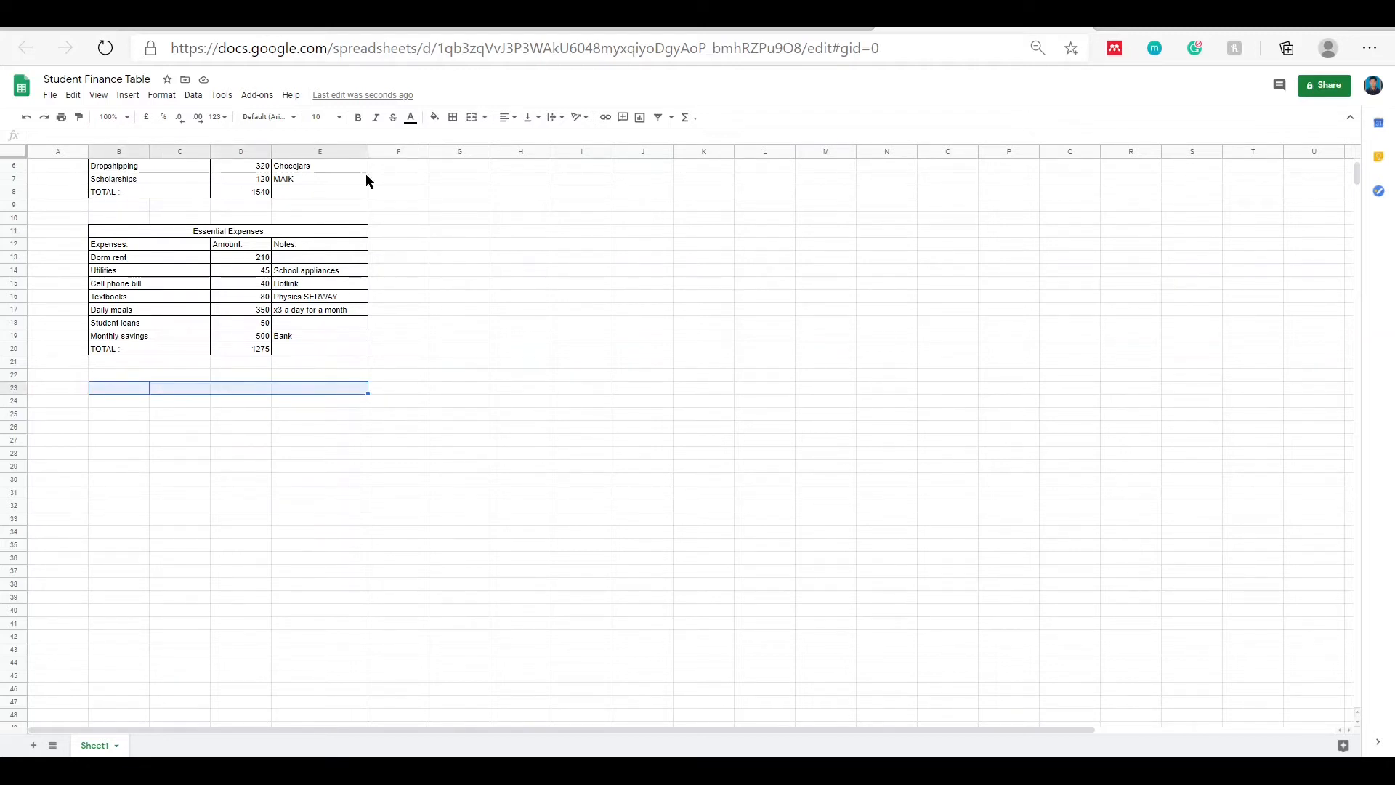
click(470, 117)
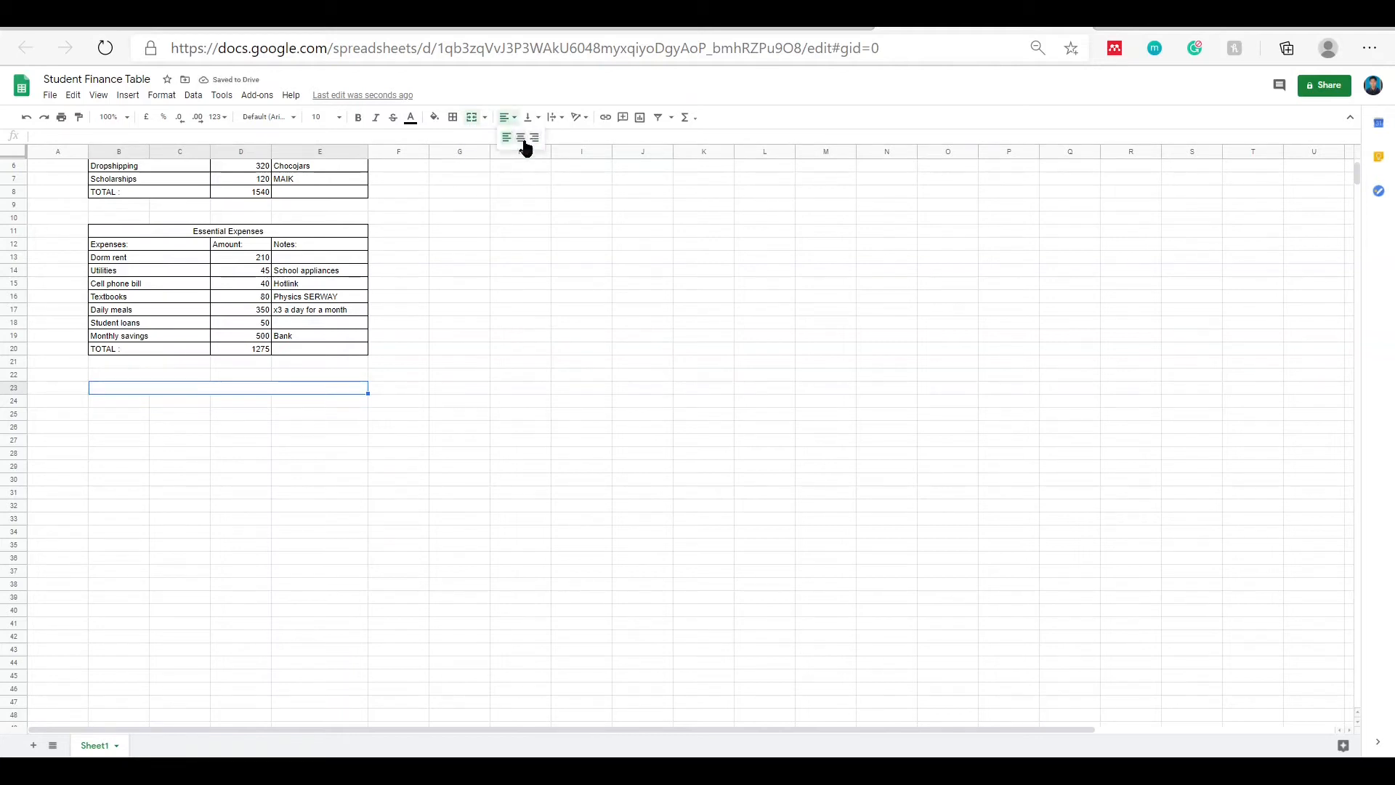
double_click(224, 387)
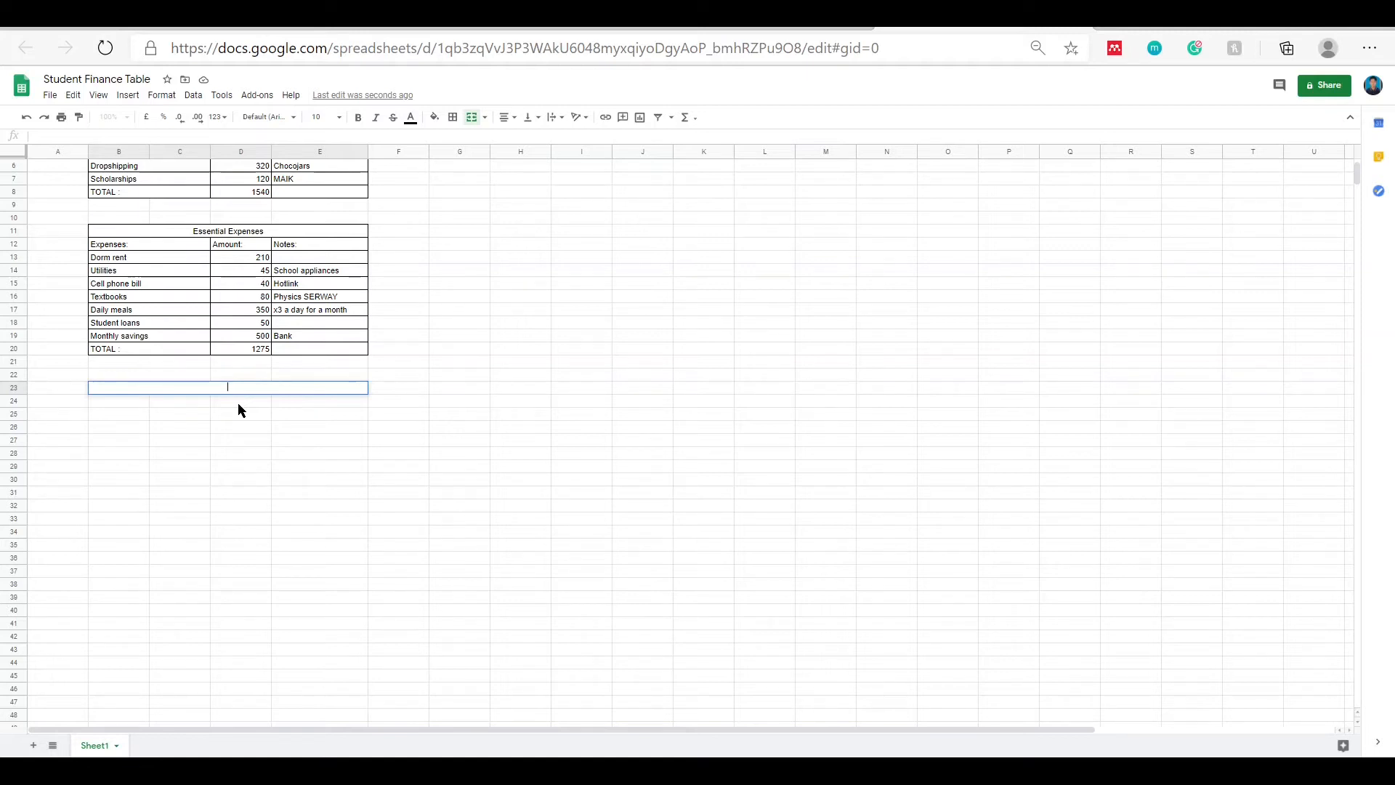
text(Extra Expenses)
- Merge columns B and C row by row in rows 24 to 30 and enter the row 24 headers "Expenses:", "Amount:" and "Notes:"
click(118, 405)
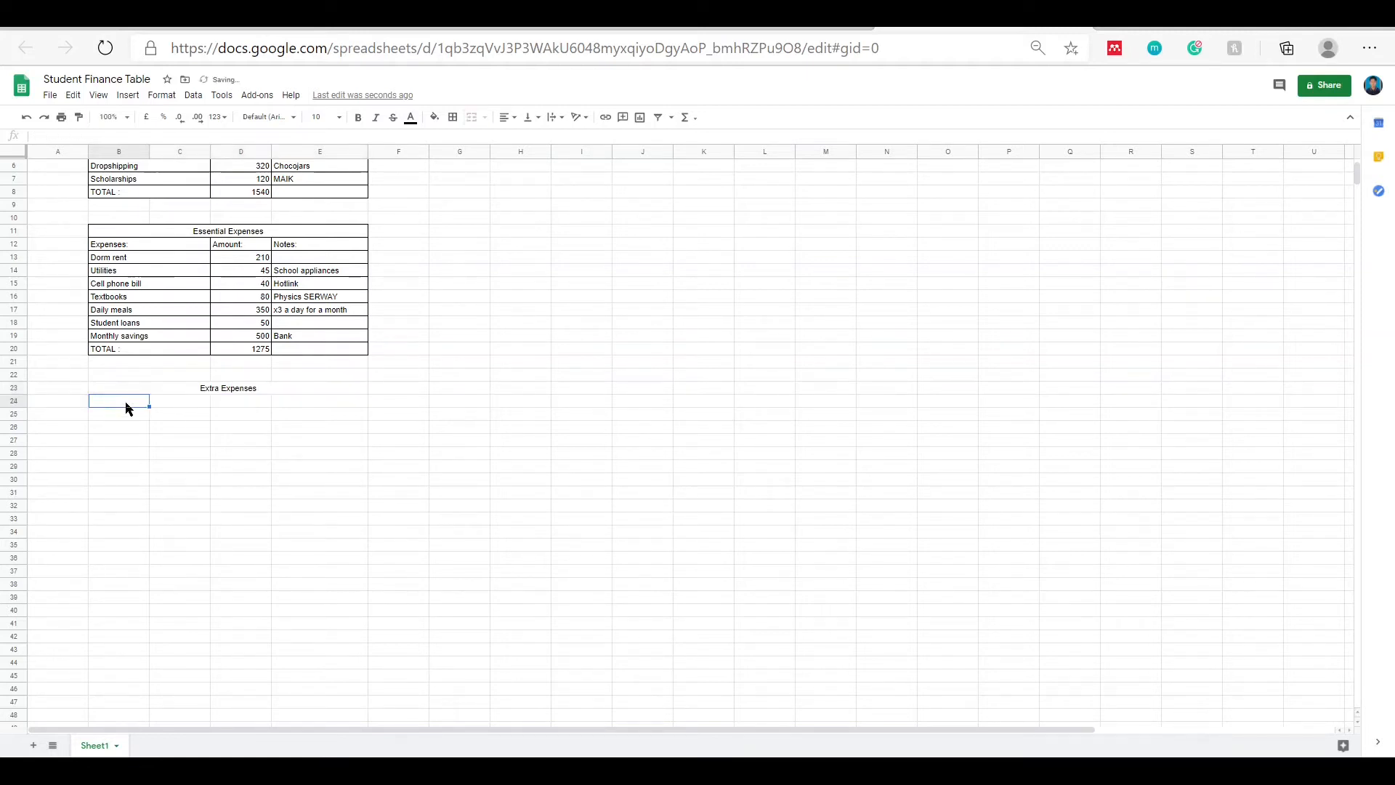
drag(123, 402, 202, 484)
click(472, 117)
click(184, 400)
text(Expenses)
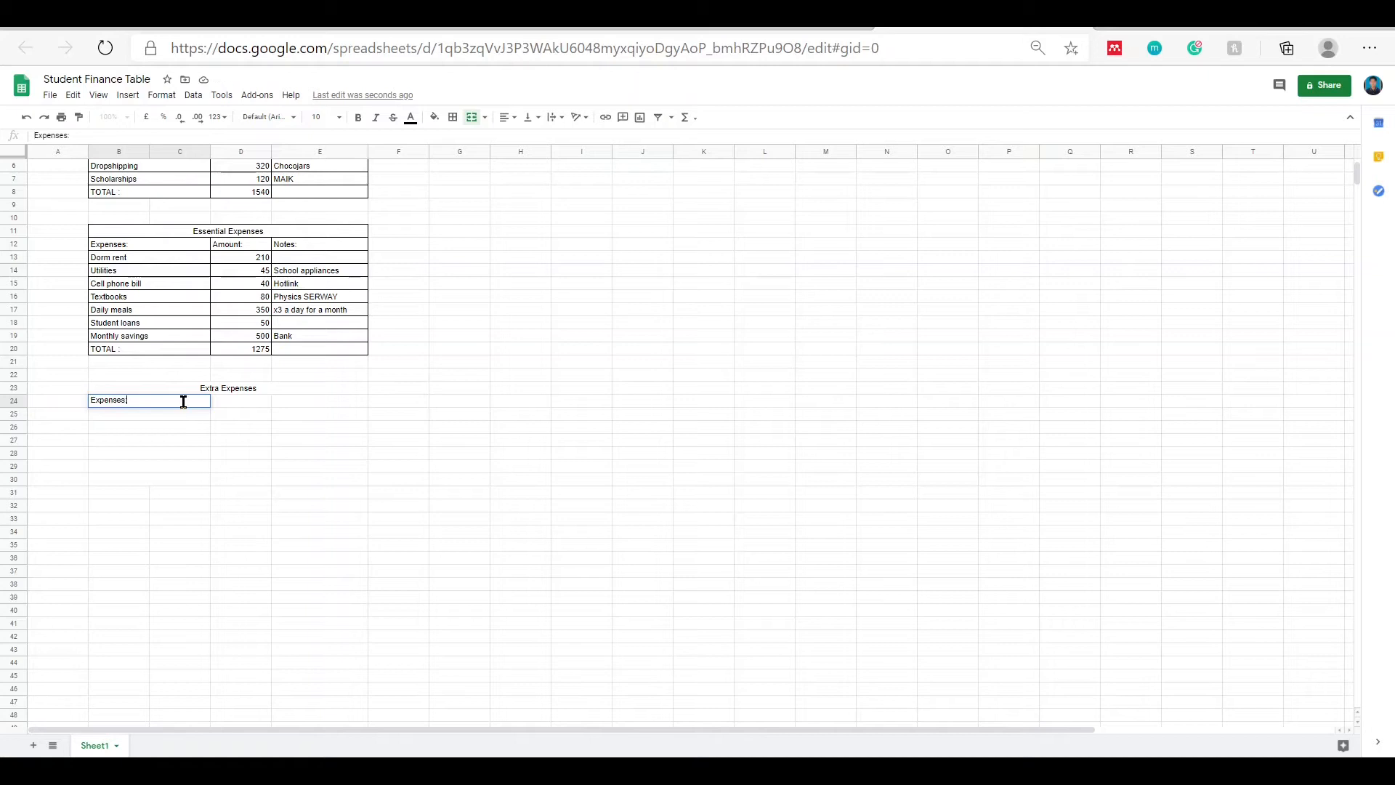
text(:)
click(217, 403)
text(Amount:)
click(315, 402)
text(Notes:)
- List the extra expenses "Watching a movie", "Eating out", "Birthday gift" and "Netflix fee" in B25 to B28
click(163, 413)
text(Watching a movie)
key(Return)
text(Eating out)
key(Return)
text(Birthday gift)
key(Return)
text(netflix)
key(BackSpace)
key(BackSpace)
key(BackSpace)
key(BackSpace)
key(BackSpace)
key(BackSpace)
key(BackSpace)
text(Netflix fee)
- Enter the extra expense amounts 54, 63, 25 and 17 in D25 to D28
click(250, 412)
text(54)
key(Return)
text(63)
key(Return)
text(25)
key(Return)
text(17)
key(Return)
- Enter the label "TOTAL :" in B29 and calculate the total in D29 with a SUM of D25:D28
click(145, 468)
text(TOTAL :)
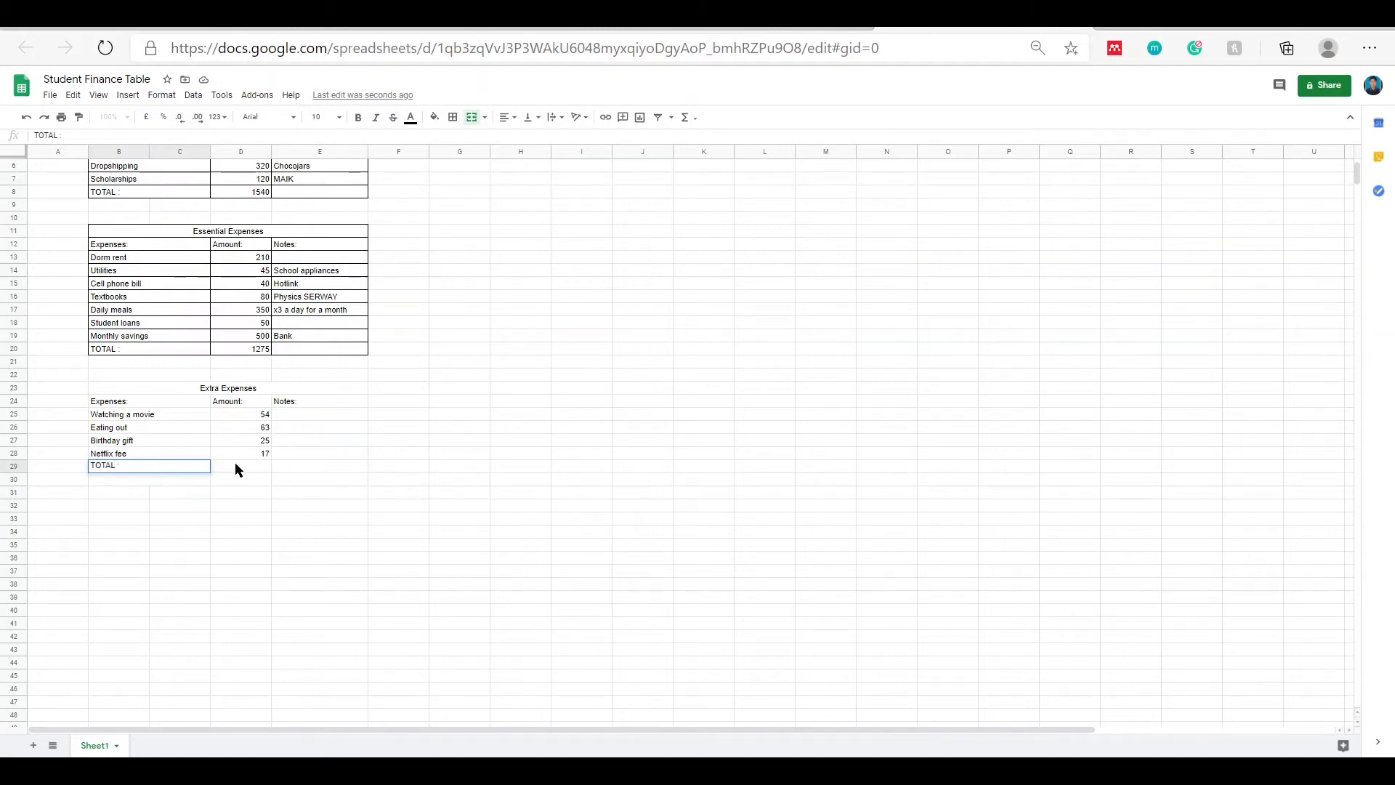
click(235, 466)
text(=sum)
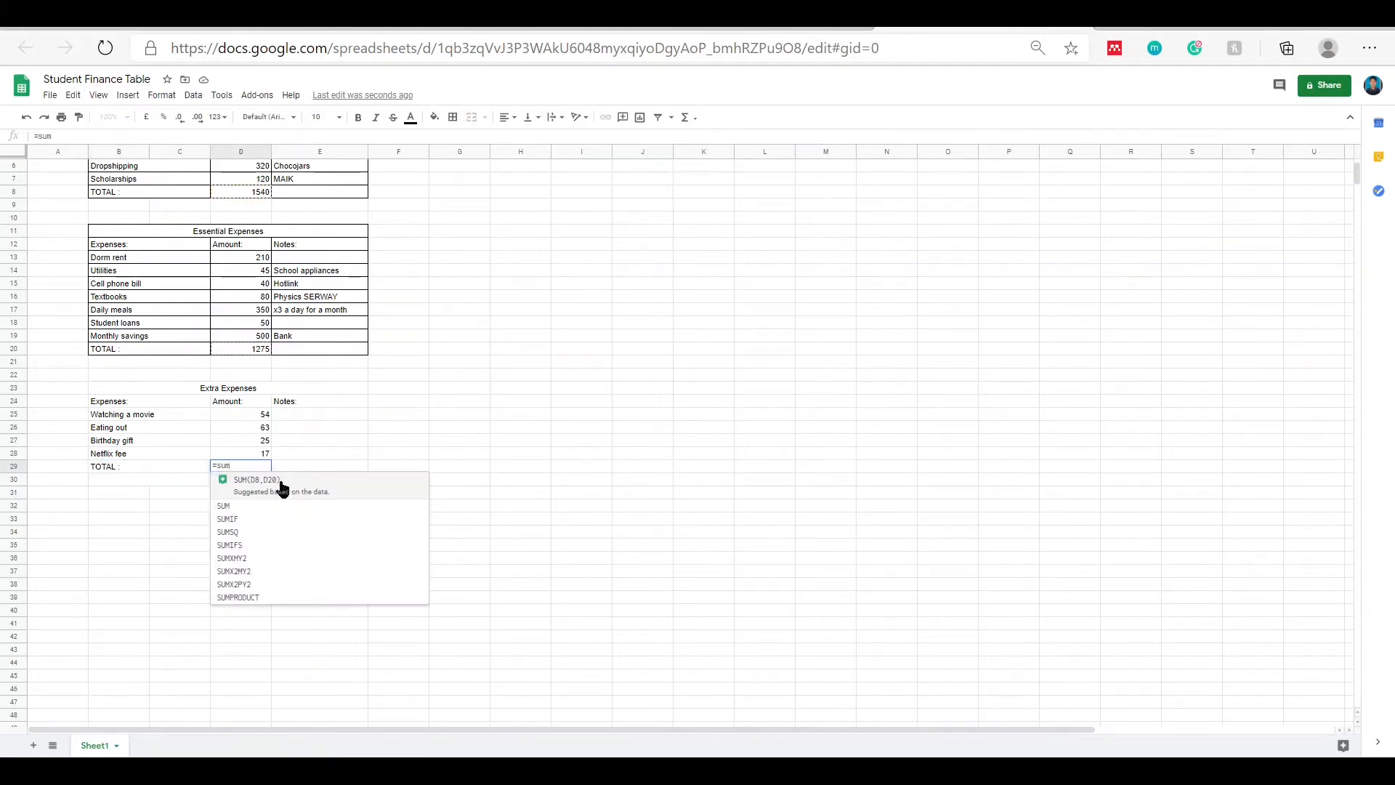
text(()
drag(243, 413, 242, 453)
key(Return)
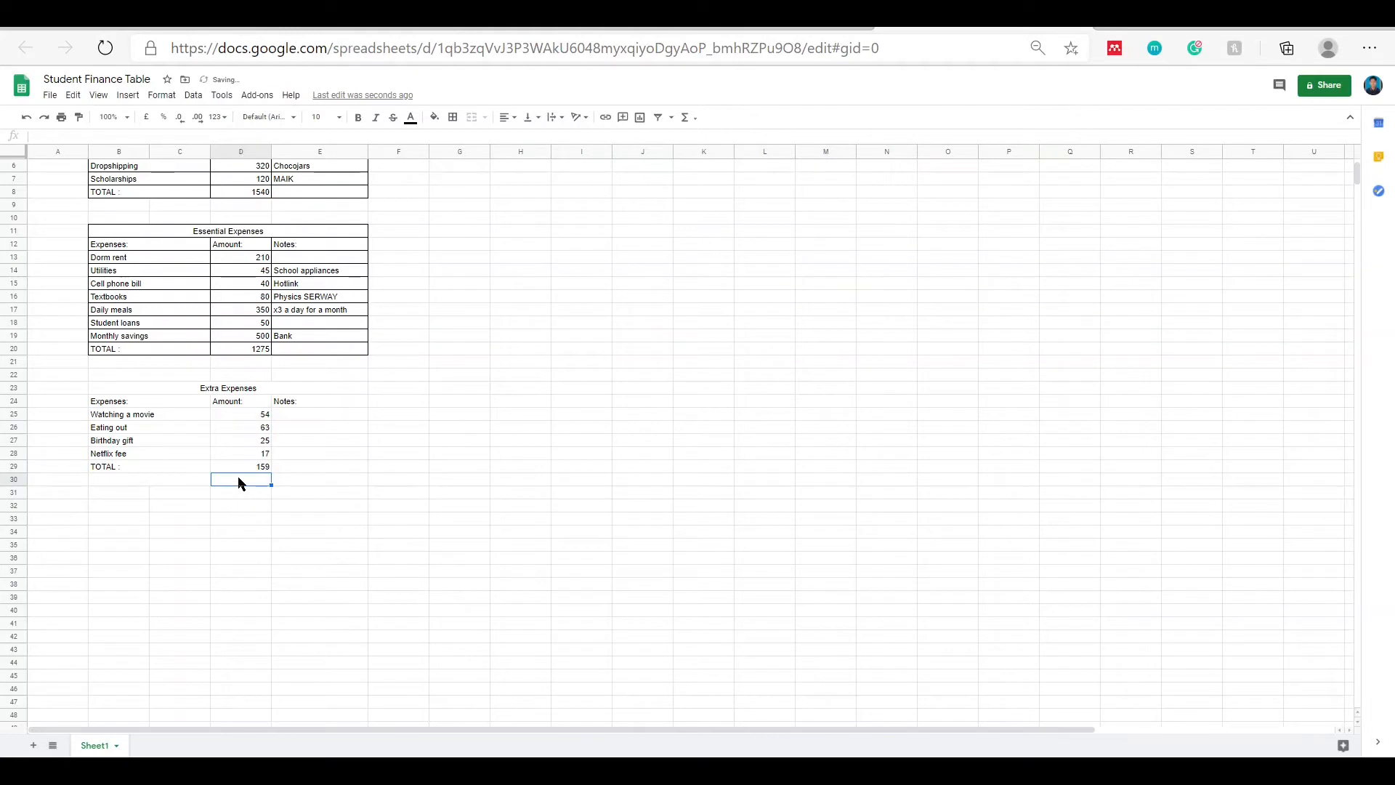
- Apply all borders to the Extra Expenses table in B23:E29
drag(113, 388, 349, 466)
click(452, 117)
click(457, 139)
scroll(354, 312, up, 2)
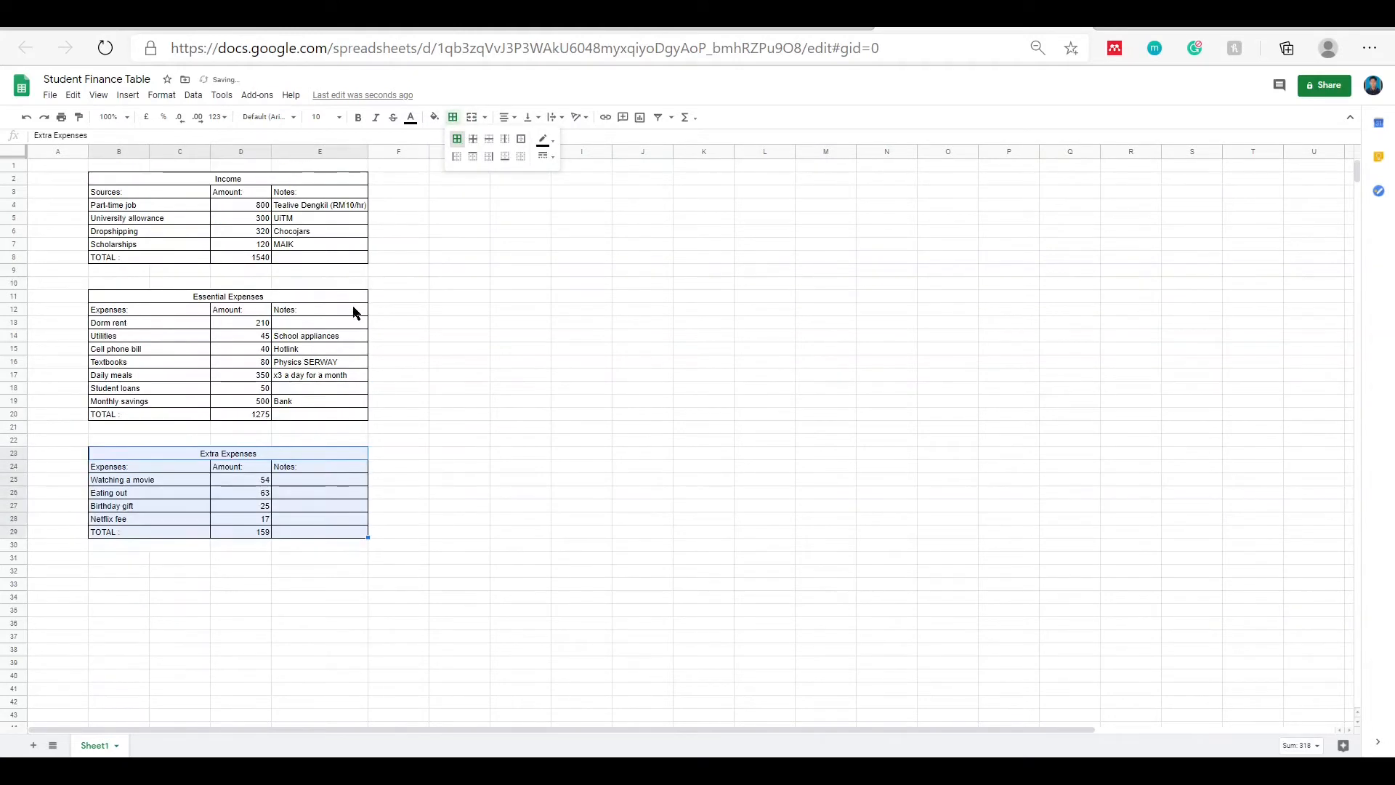
click(520, 283)
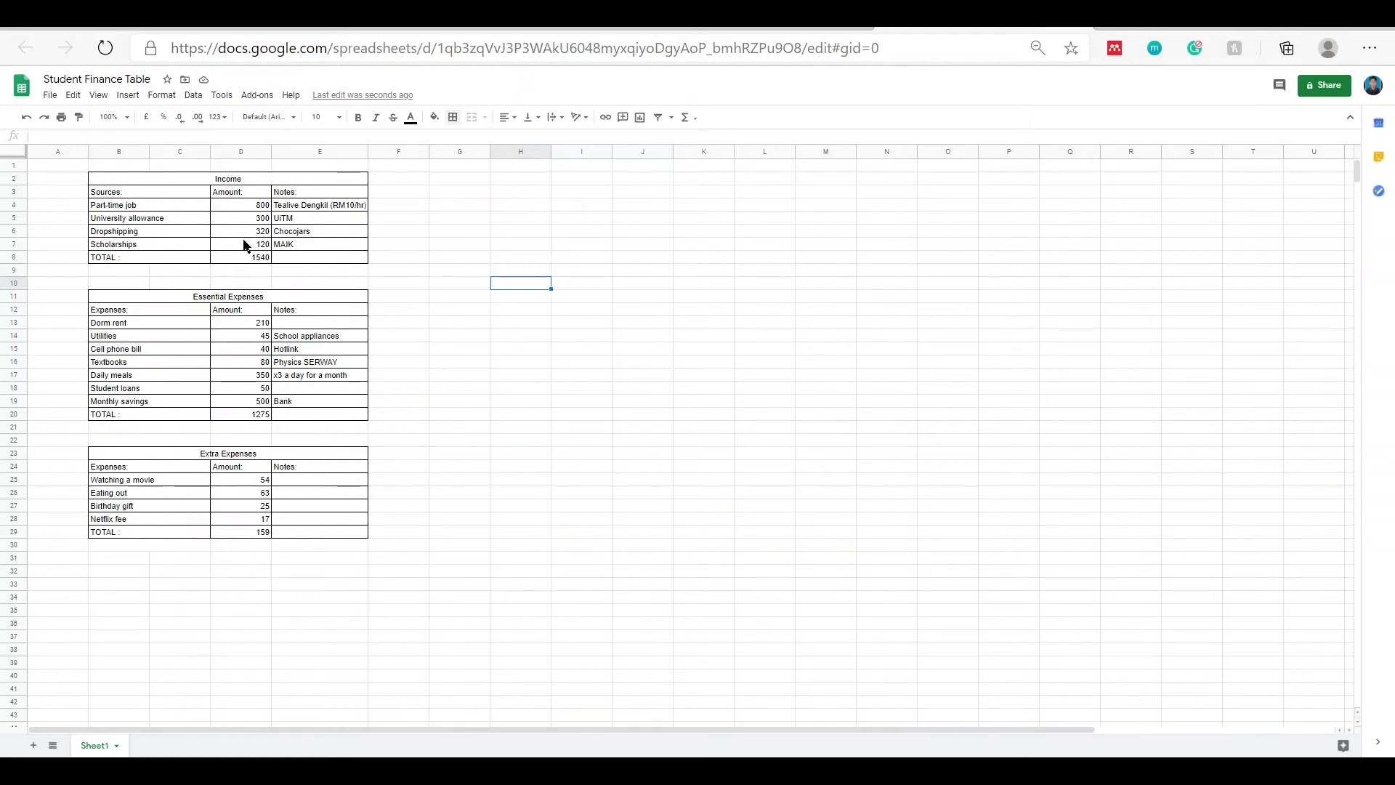
- Fill the Income table's title row with dark cornflower blue and its header and total rows with light blue
click(205, 183)
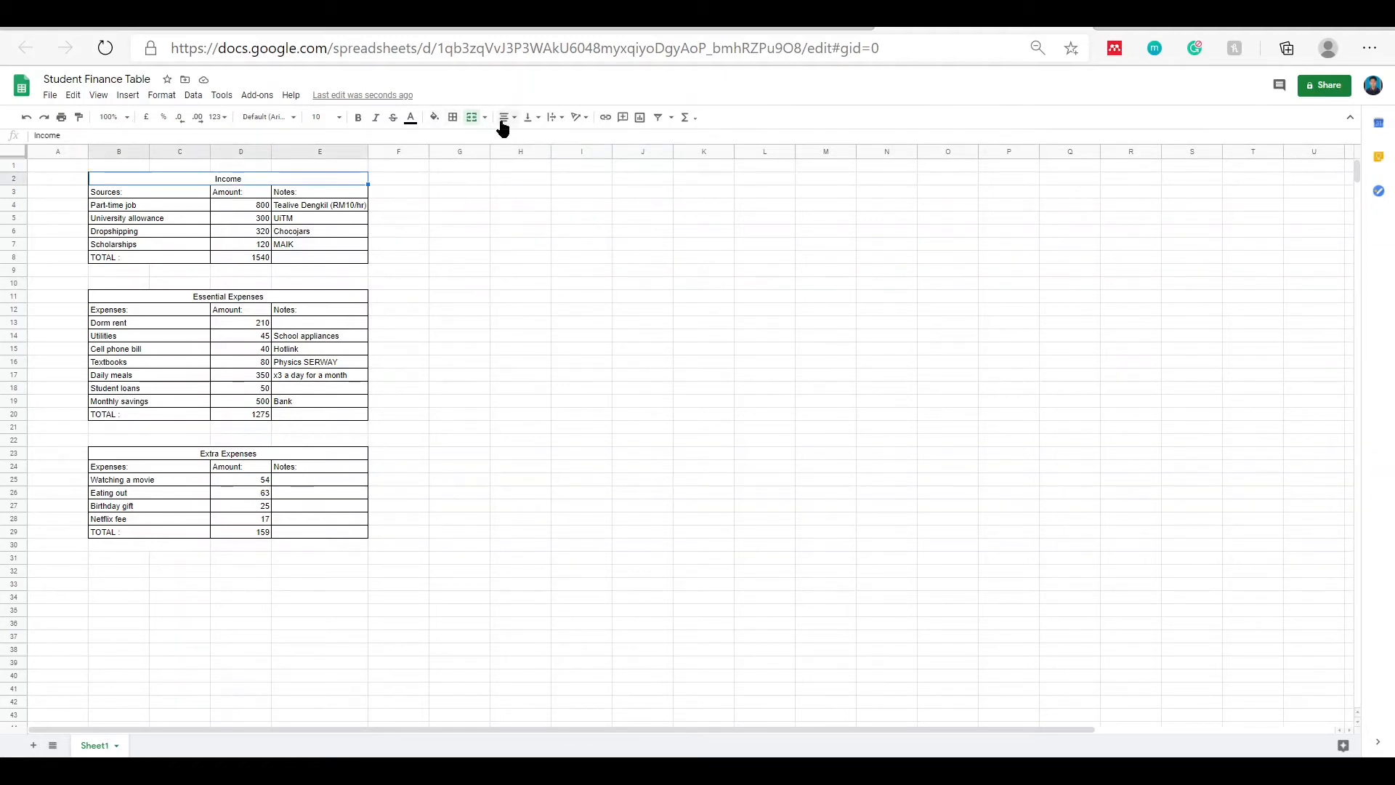
click(434, 118)
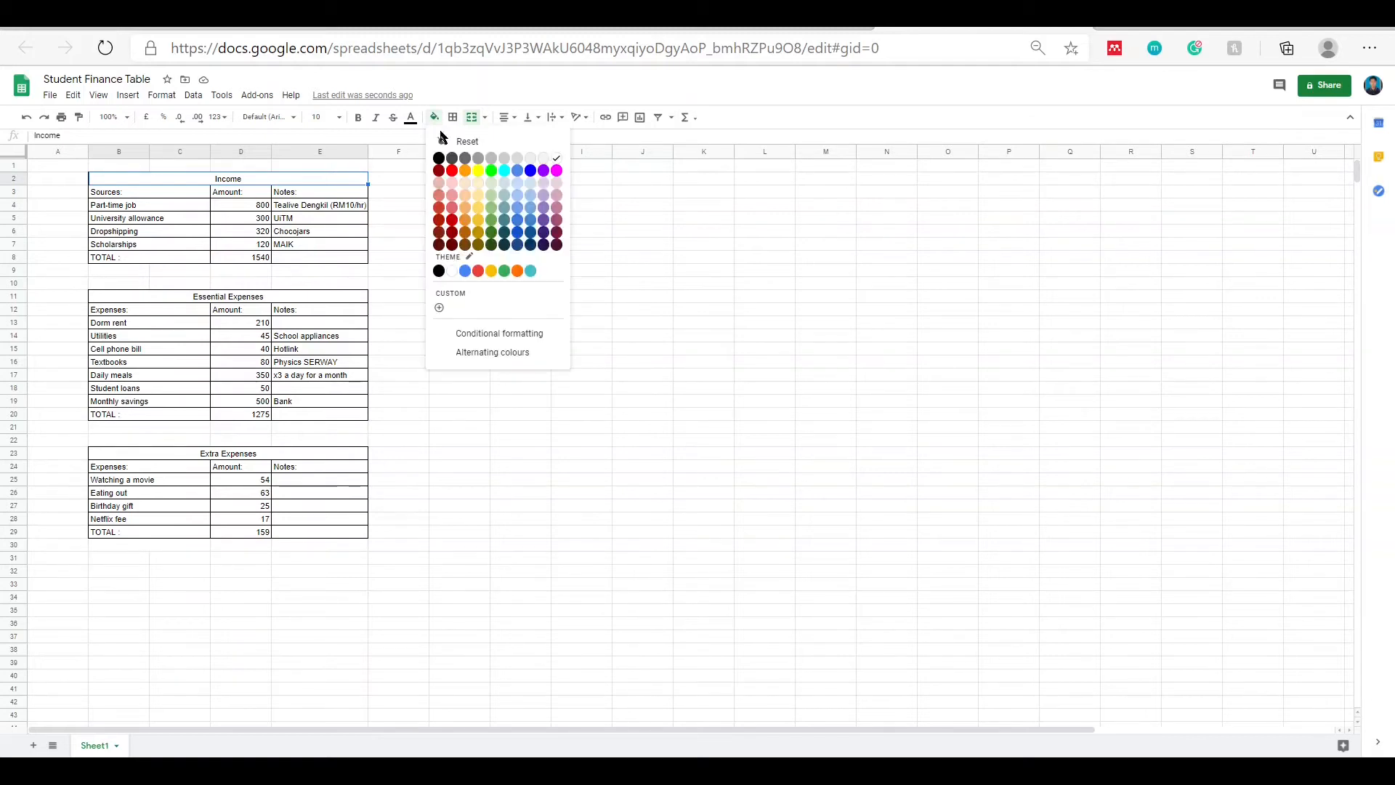
click(518, 219)
drag(200, 201, 337, 193)
click(435, 118)
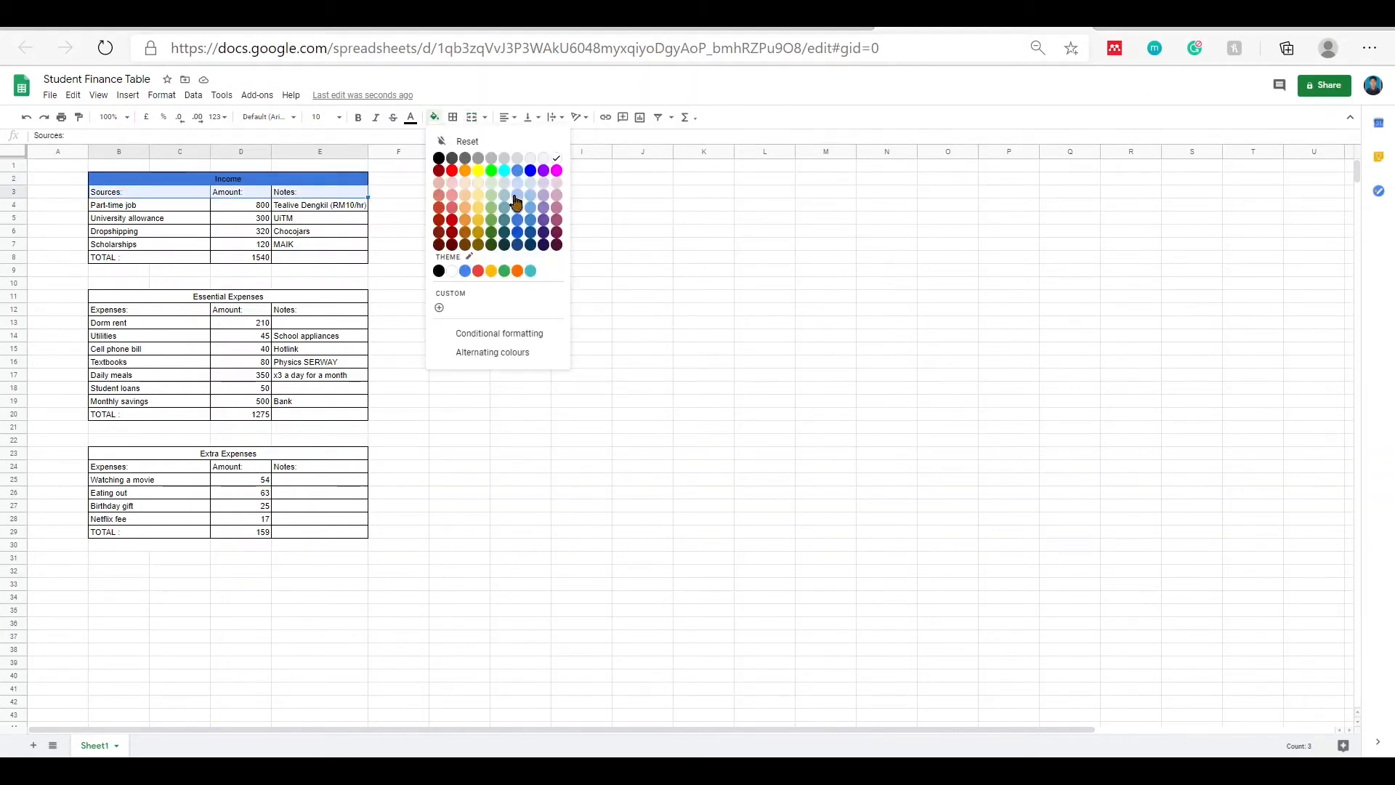
click(515, 196)
drag(206, 259, 341, 259)
click(435, 117)
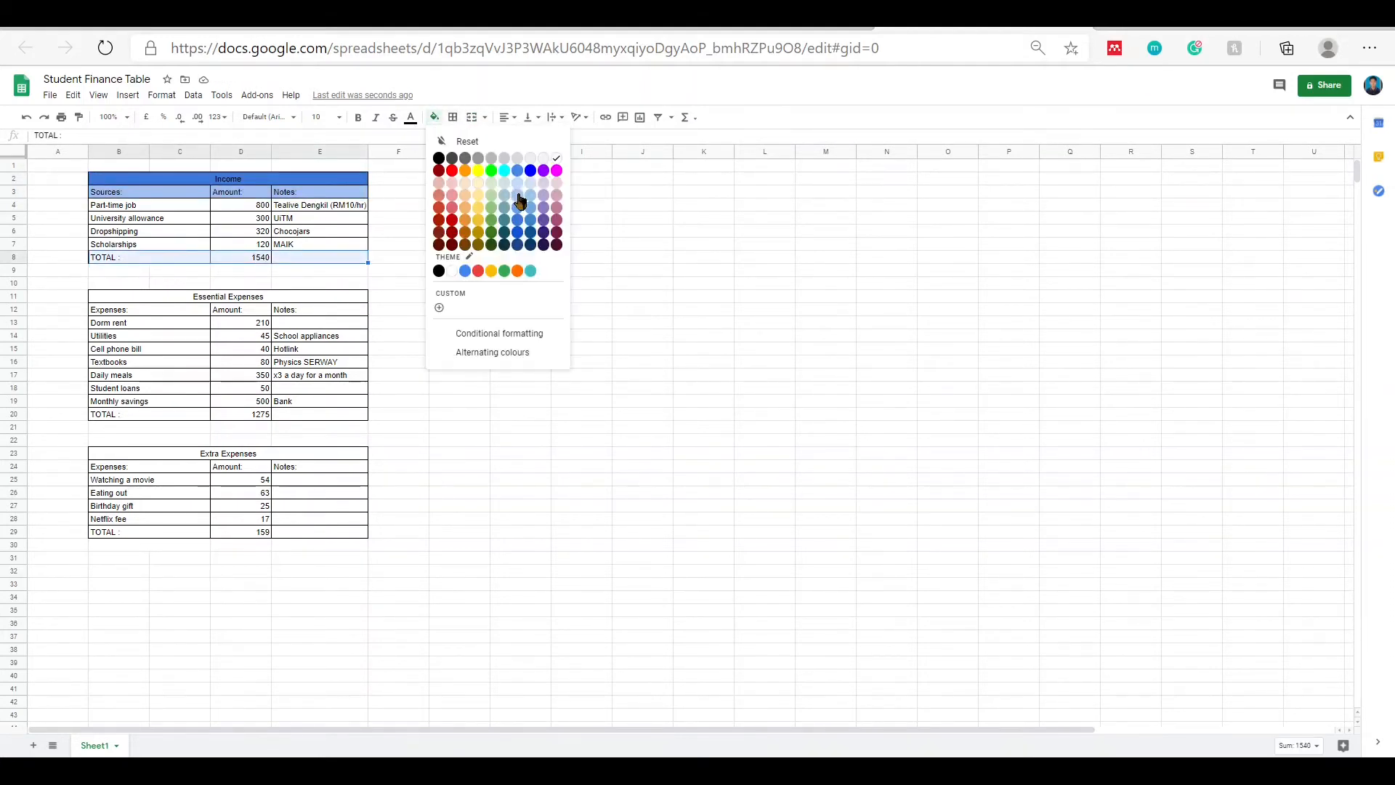
click(518, 197)
click(398, 270)
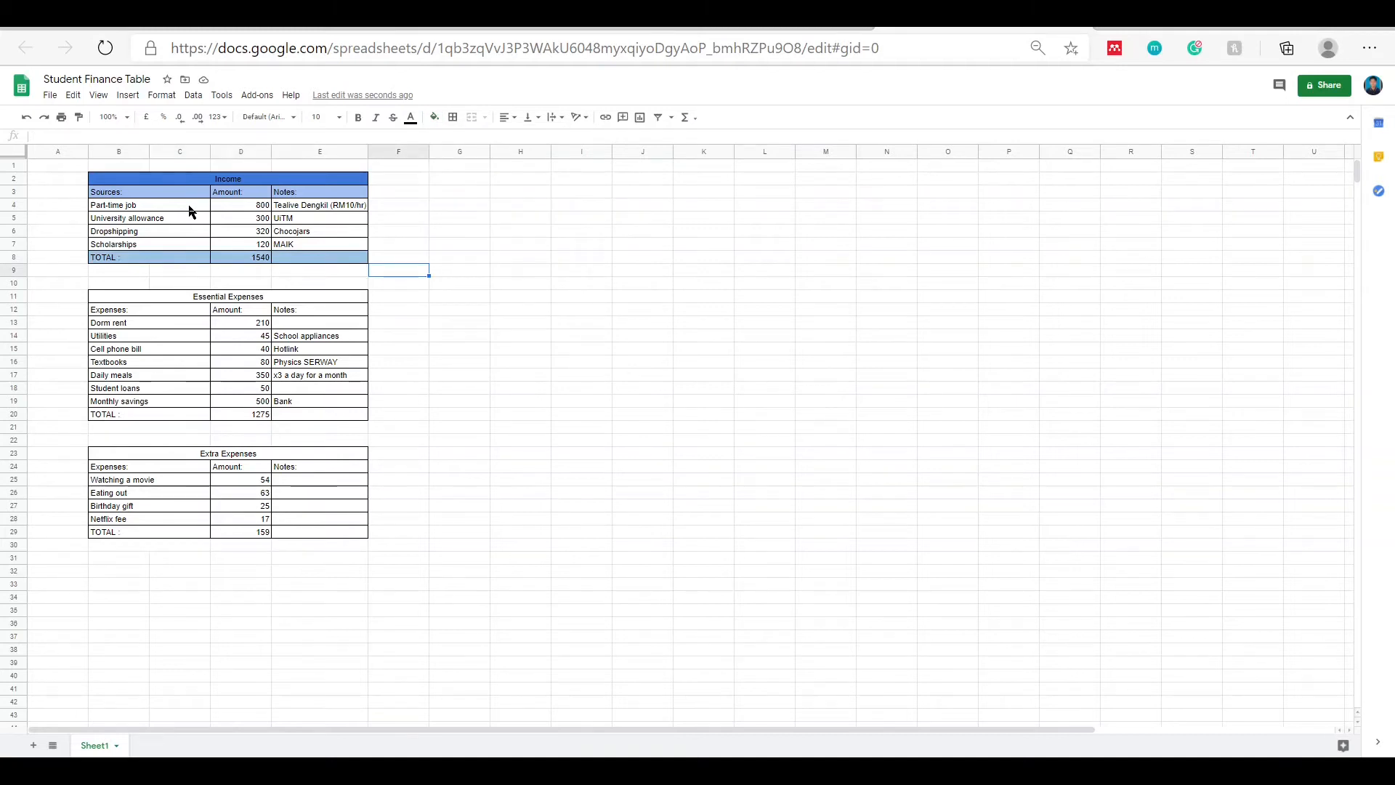
- Bold the Income table's title, header row, amounts in D4:D8 and total label
drag(163, 183, 218, 197)
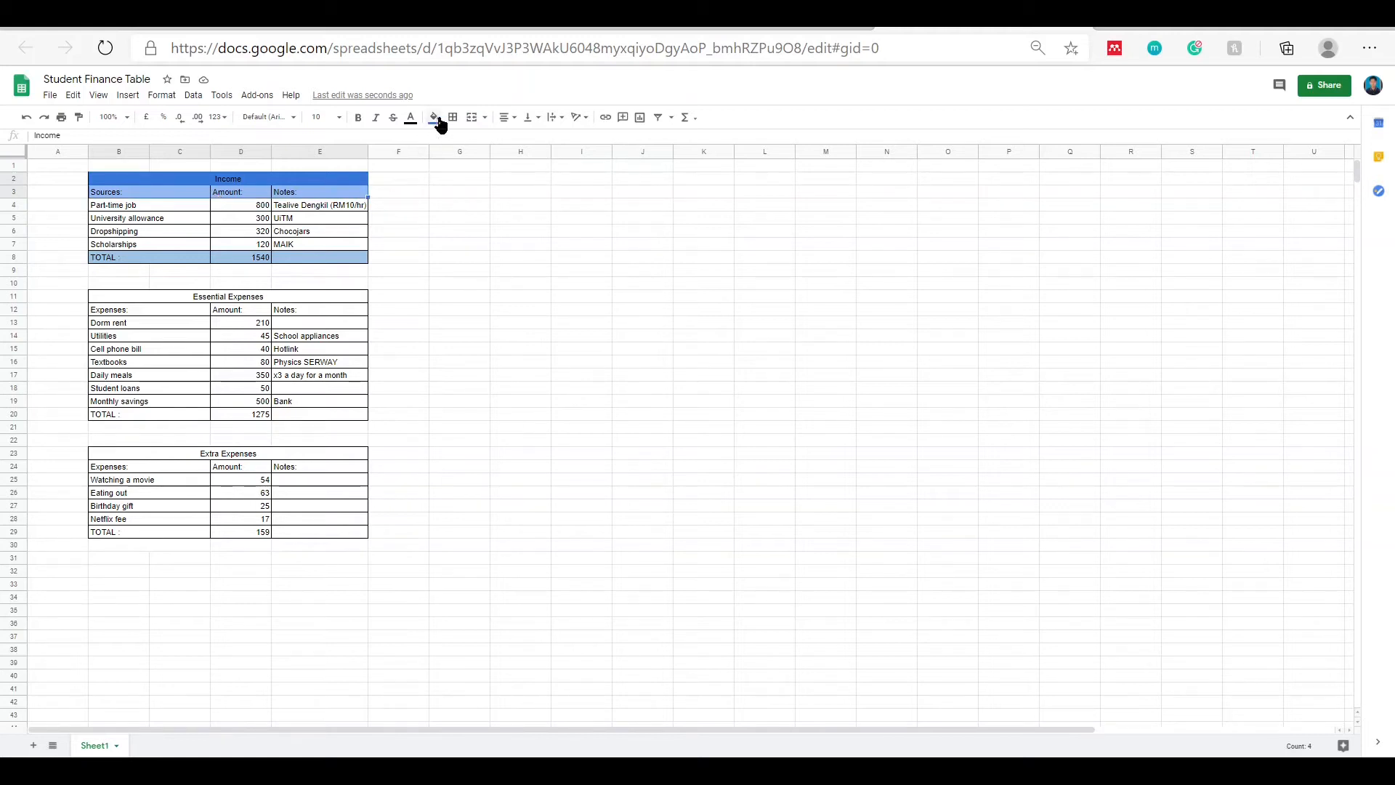
click(358, 117)
drag(240, 206, 245, 259)
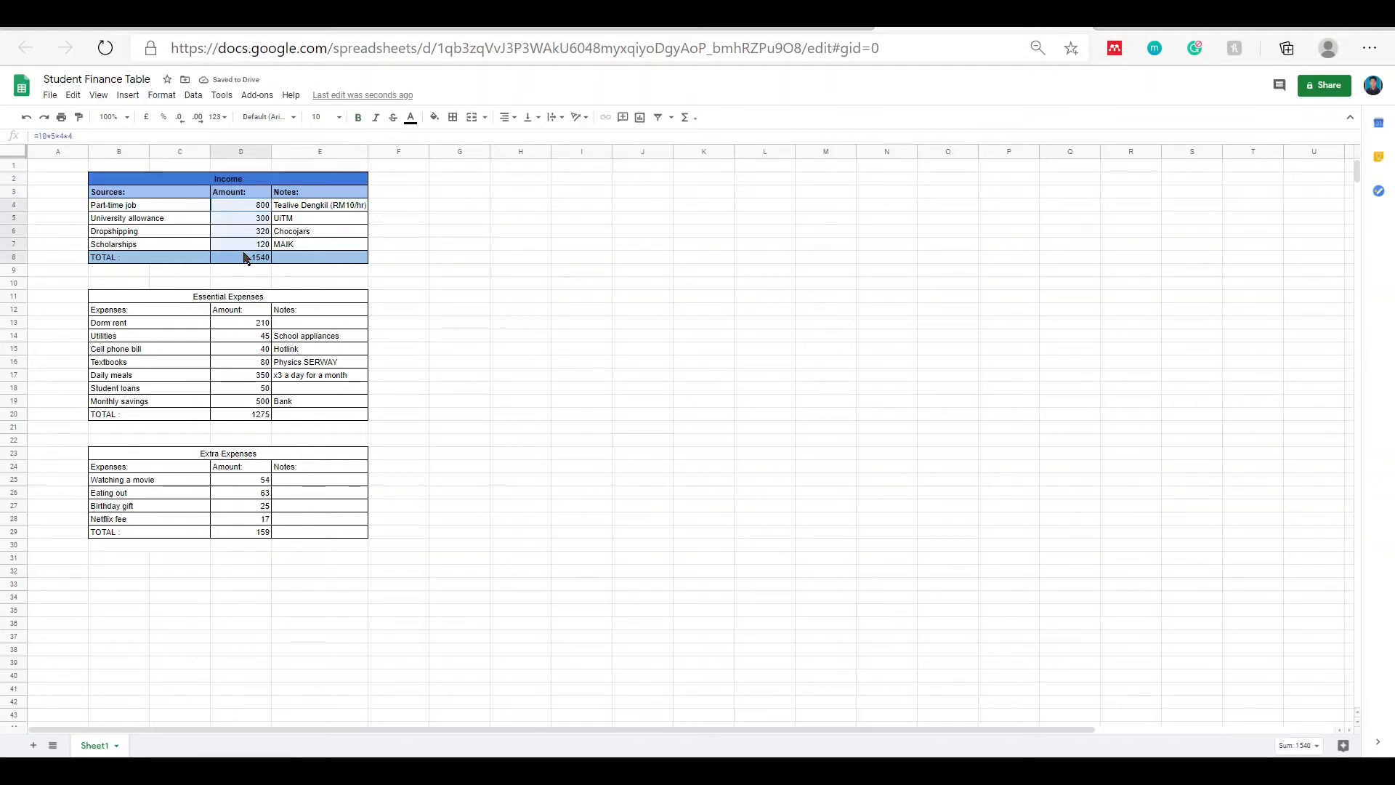
click(358, 118)
click(143, 259)
click(357, 117)
- Bold the Essential Expenses title and header rows and fill them with dark yellow
drag(281, 298, 123, 311)
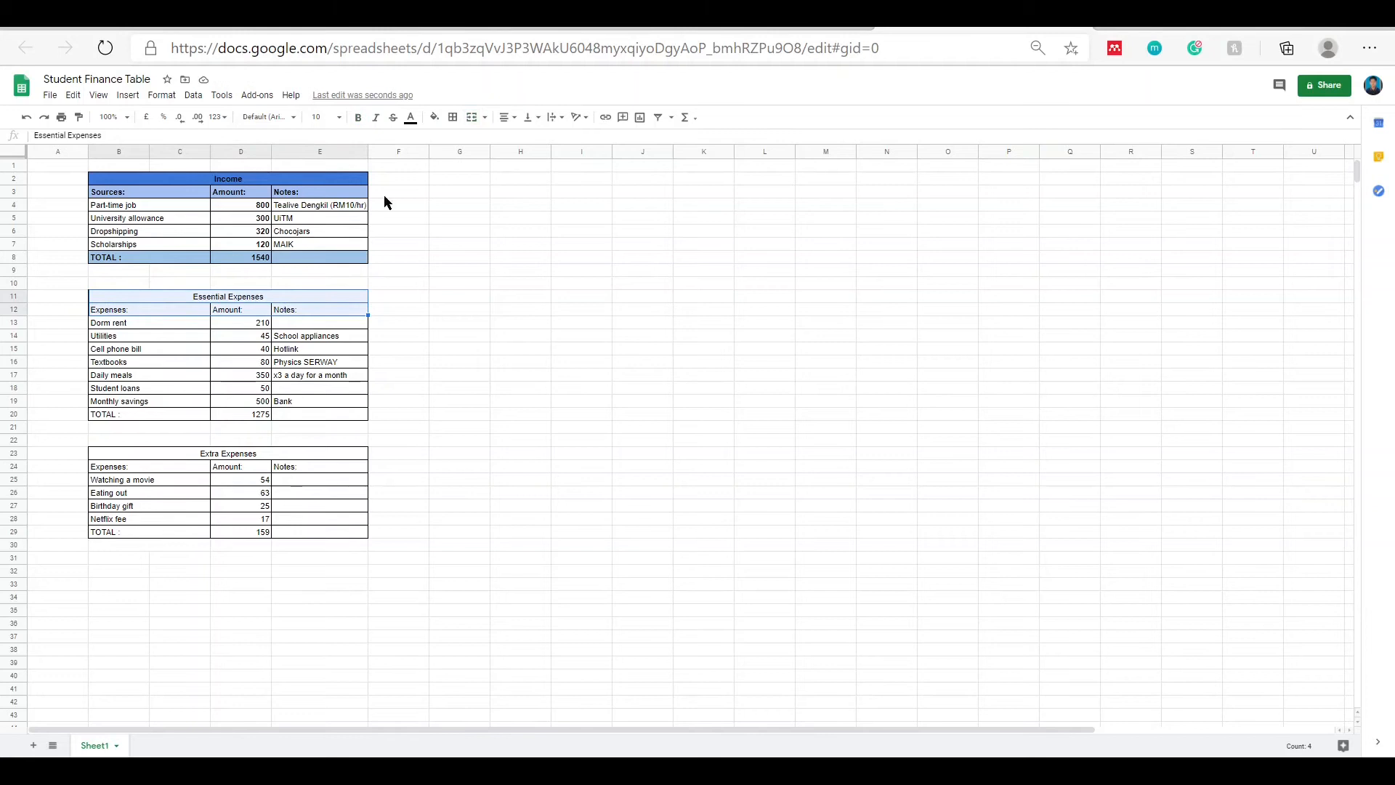
click(358, 117)
click(434, 117)
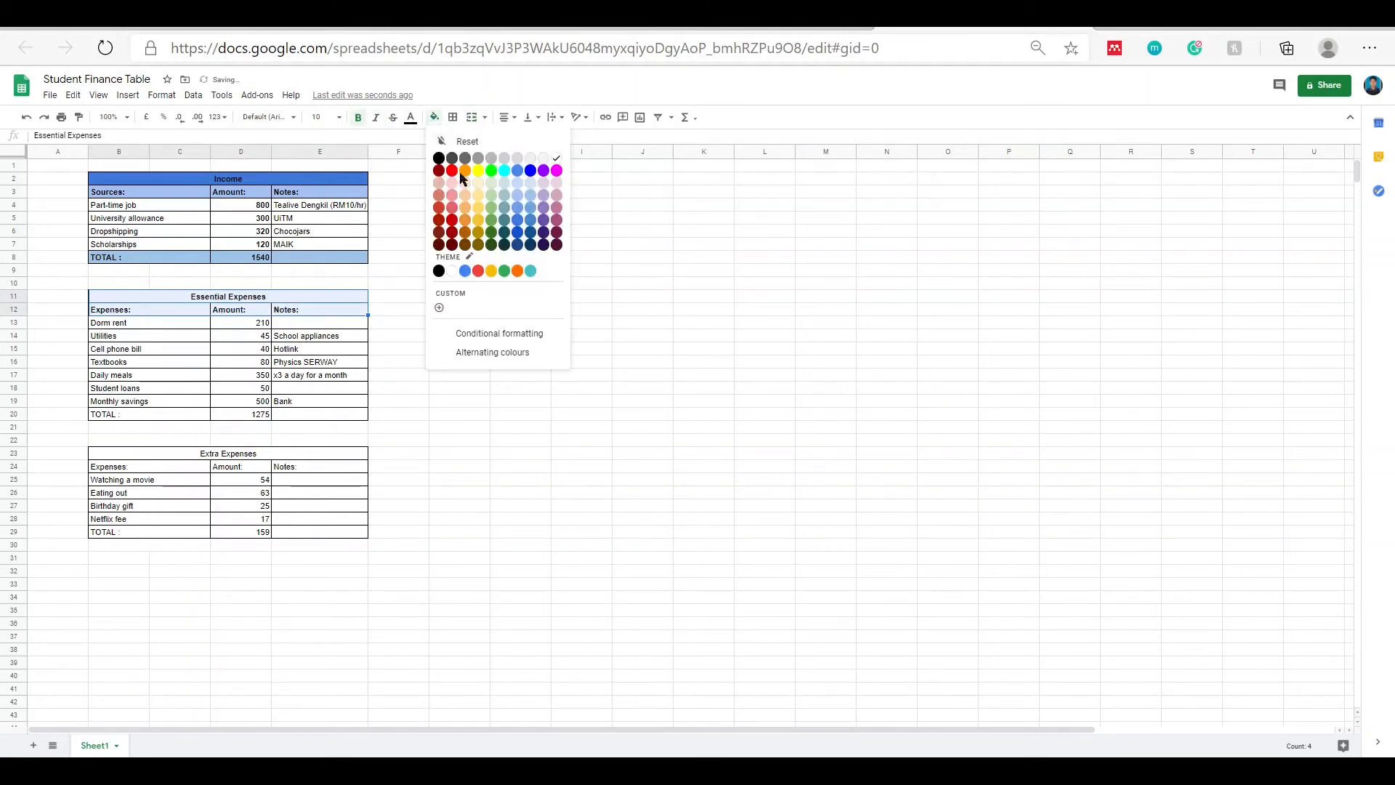
click(478, 226)
- Fill the Essential Expenses header and total rows with light yellow and bold the total row
drag(116, 311, 214, 315)
click(435, 117)
click(477, 196)
drag(102, 415, 309, 420)
click(435, 117)
click(478, 196)
click(358, 118)
- Bold the Essential Expenses amounts and the Extra Expenses title and header rows
drag(249, 324, 218, 442)
scroll(274, 437, down, 1)
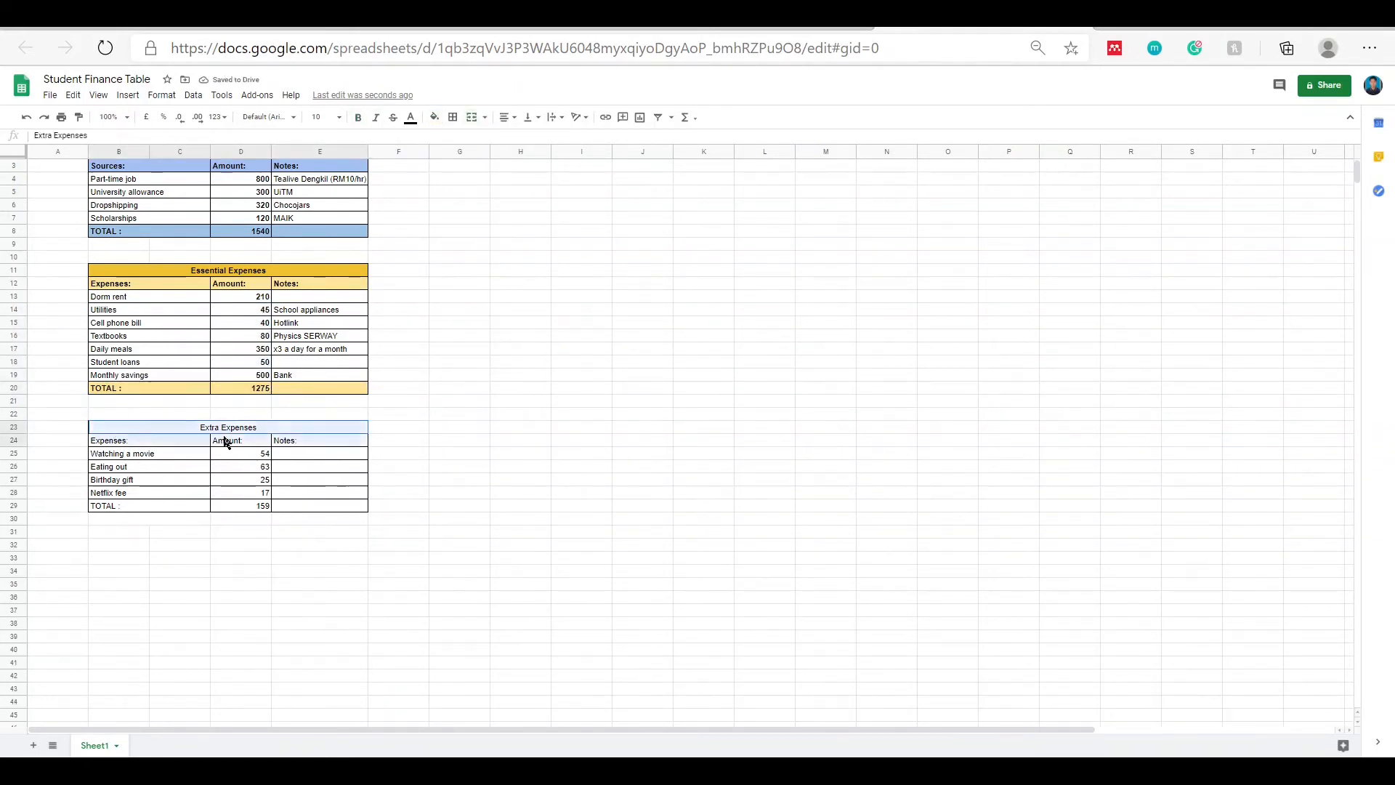
key(shift+Up)
- Try bright and dark yellow fills on the Extra Expenses title row
click(435, 117)
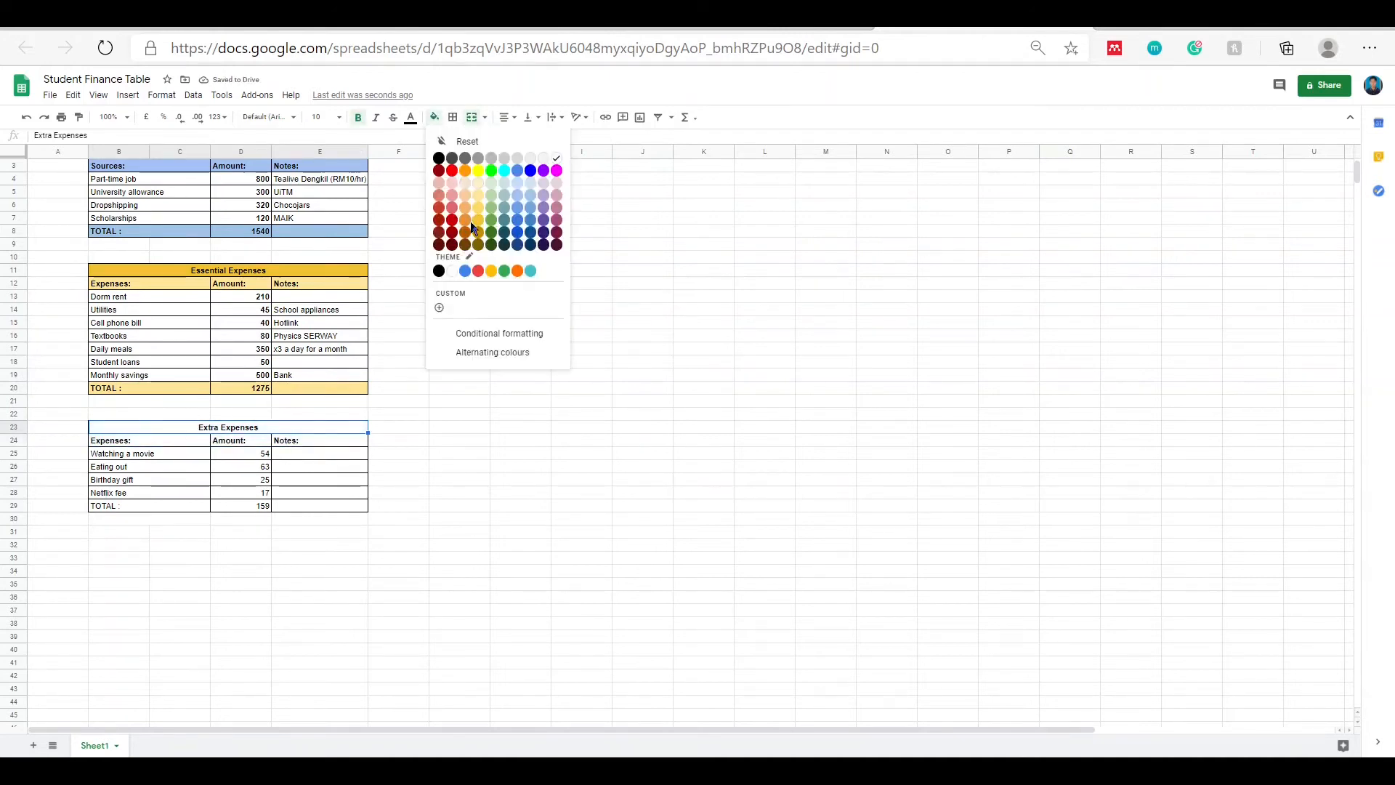
click(479, 183)
click(435, 117)
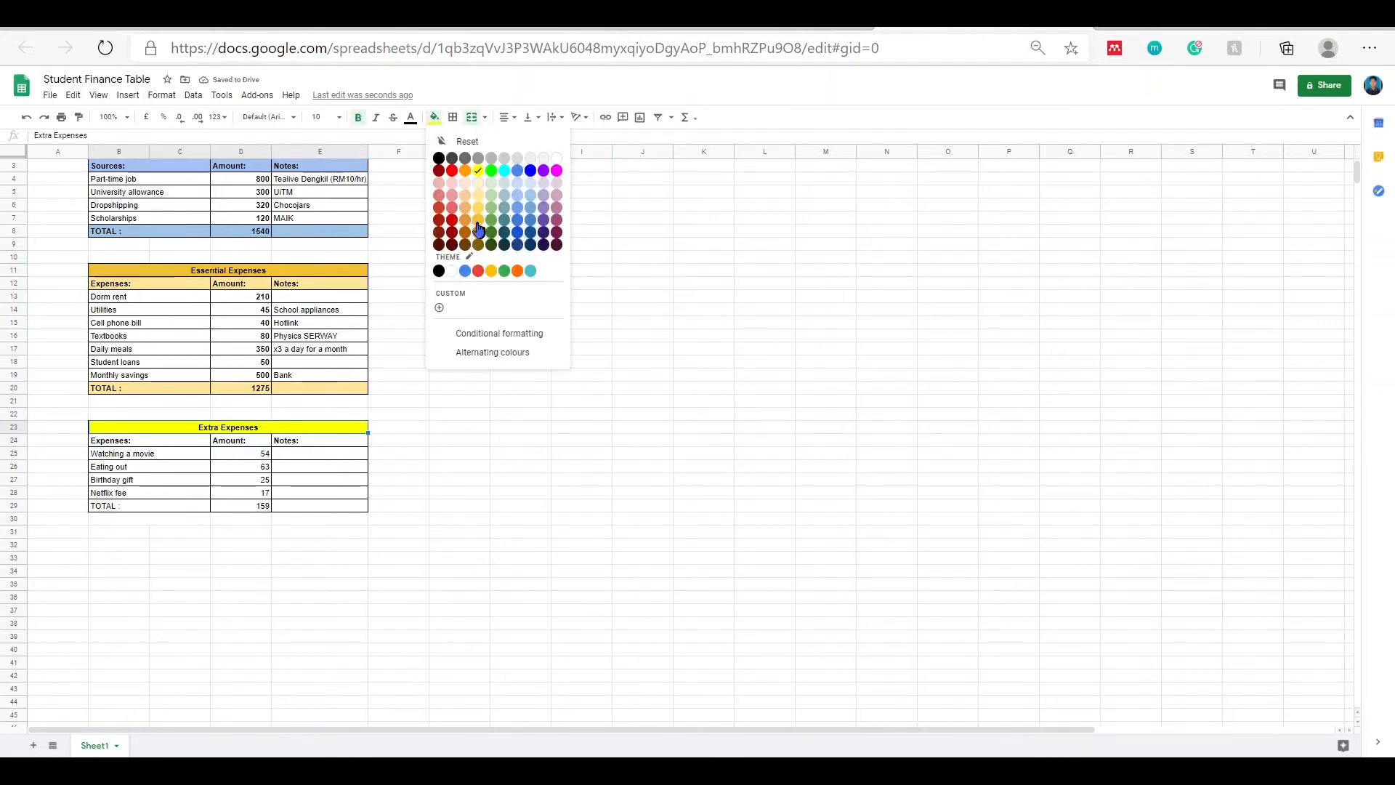
click(480, 236)
key(Down)
- Fill the Extra Expenses title row with dark orange and its header row with light orange
click(290, 429)
click(434, 117)
click(465, 230)
click(128, 451)
drag(134, 448, 290, 443)
key(ctrl+z)
click(435, 117)
click(466, 203)
- Fill the Extra Expenses total row with light orange and bold the total row and the amounts
drag(152, 500, 320, 506)
click(435, 117)
click(466, 203)
drag(137, 508, 244, 506)
click(359, 118)
drag(243, 442, 245, 504)
click(520, 335)
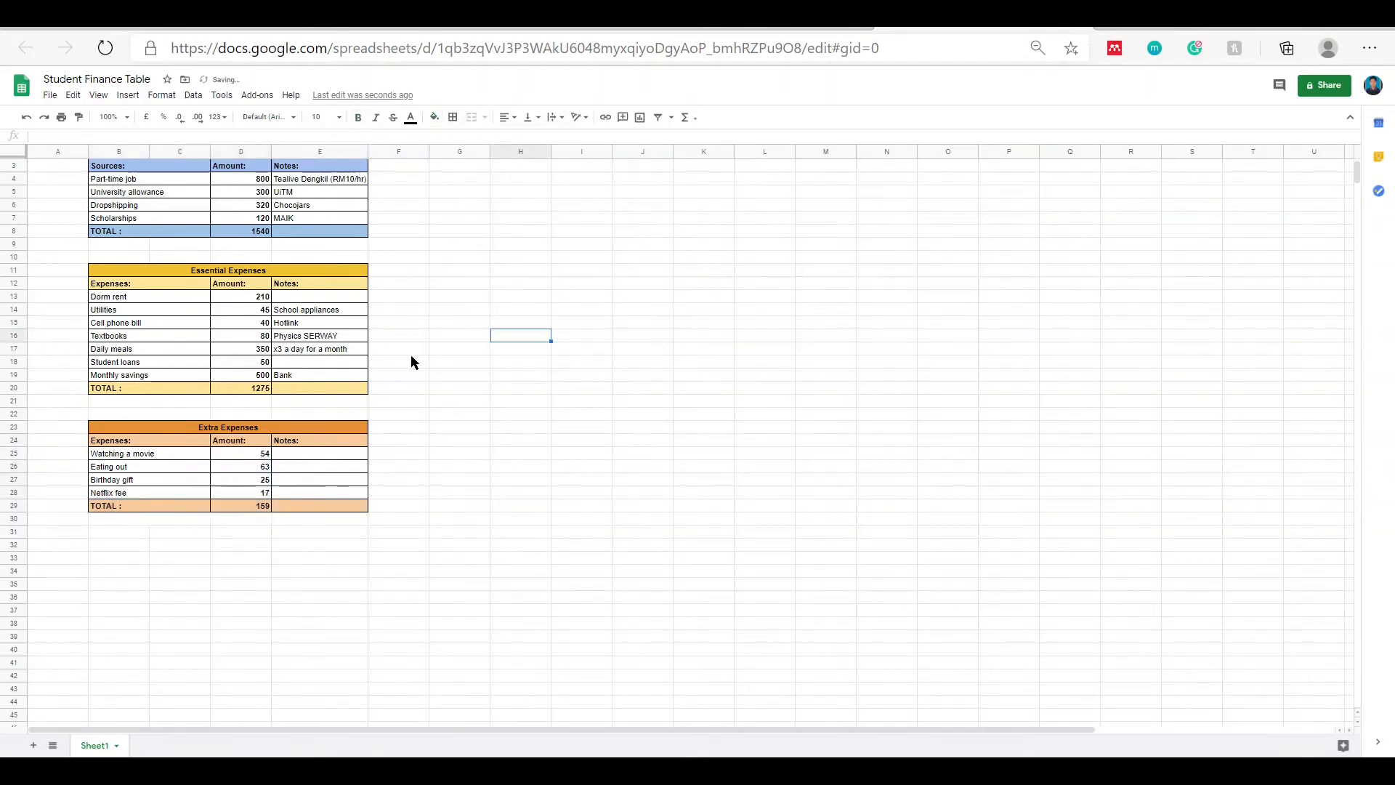
- Enter the labels "Allowance leftovers :" in H2 and "monthly cap" in H3
scroll(453, 320, up, 1)
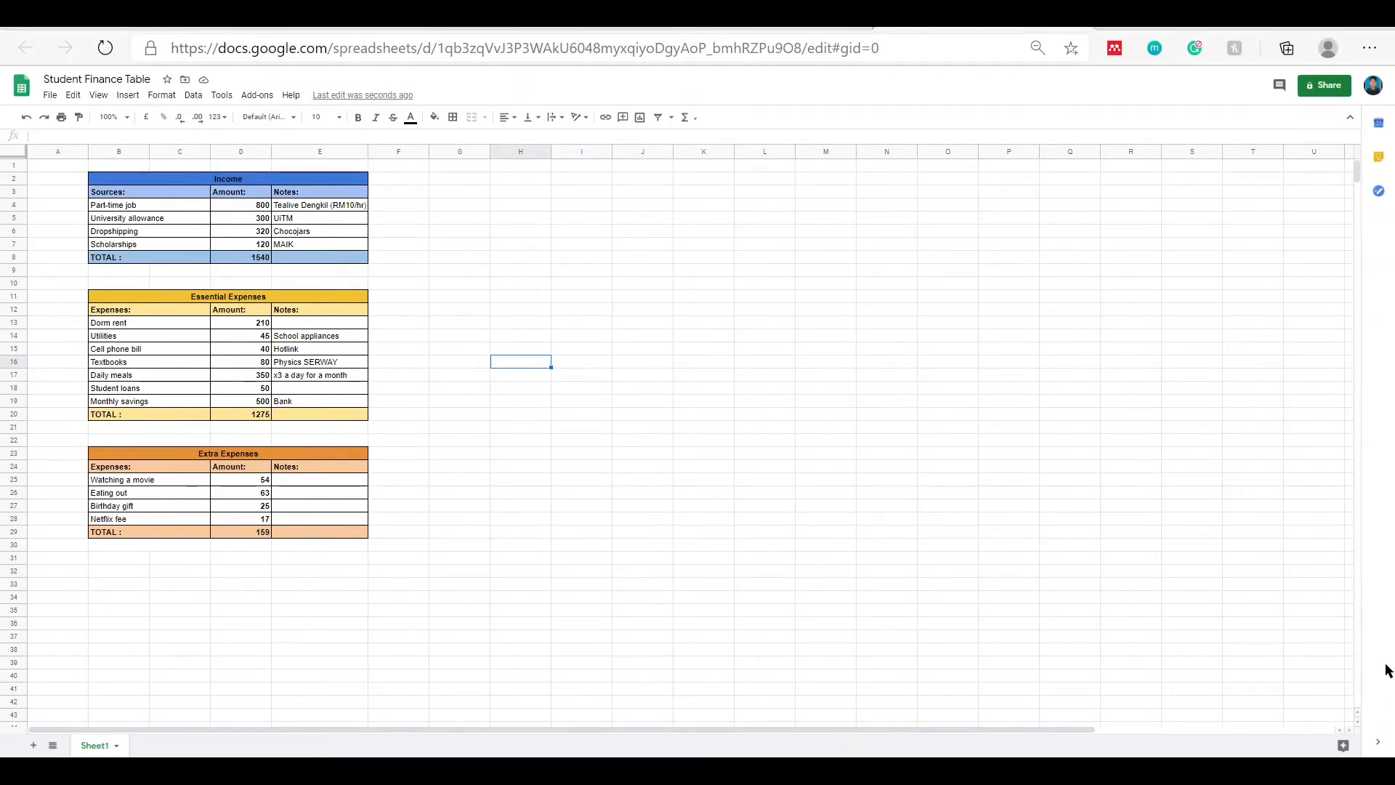
click(500, 185)
double_click(529, 188)
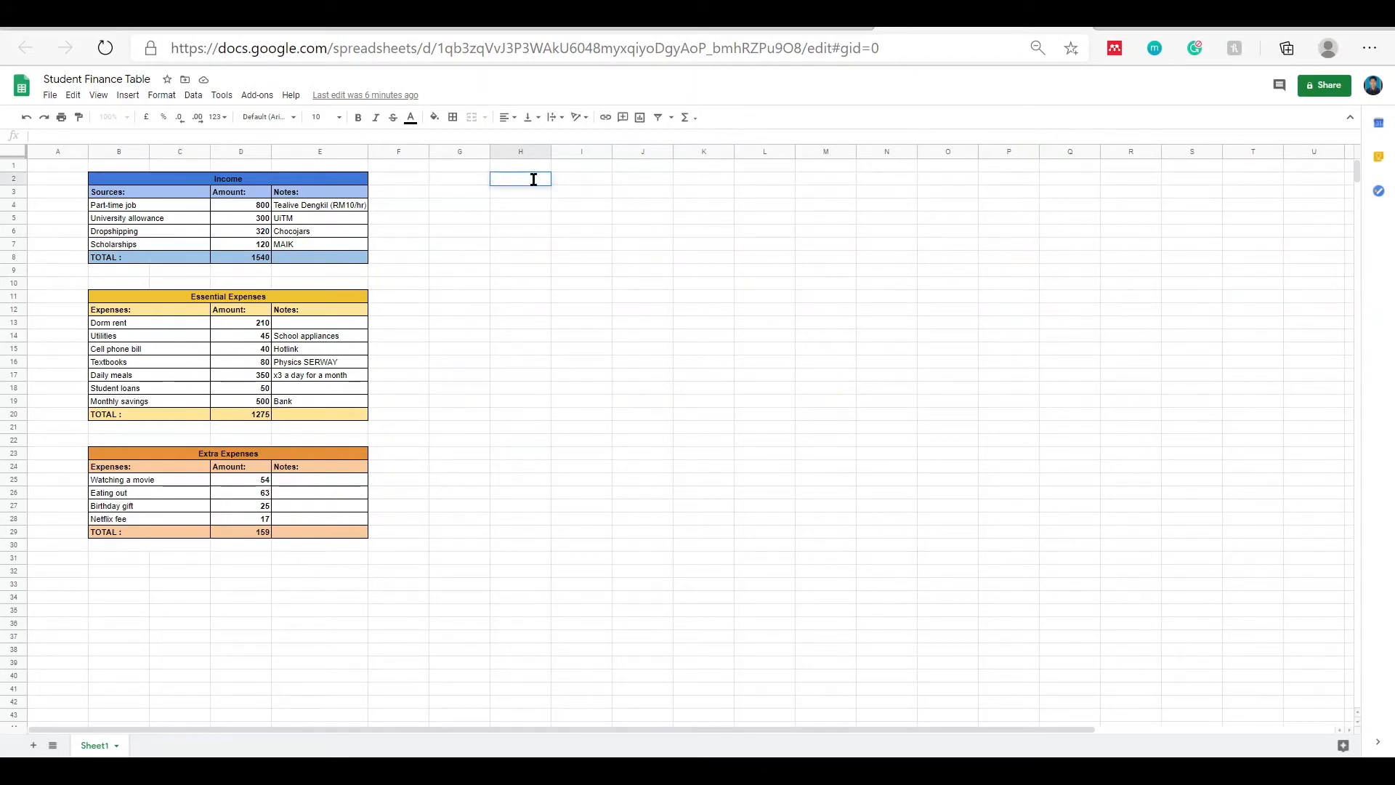
text(Allowance leftovers :)
key(Return)
text(monthly cap)
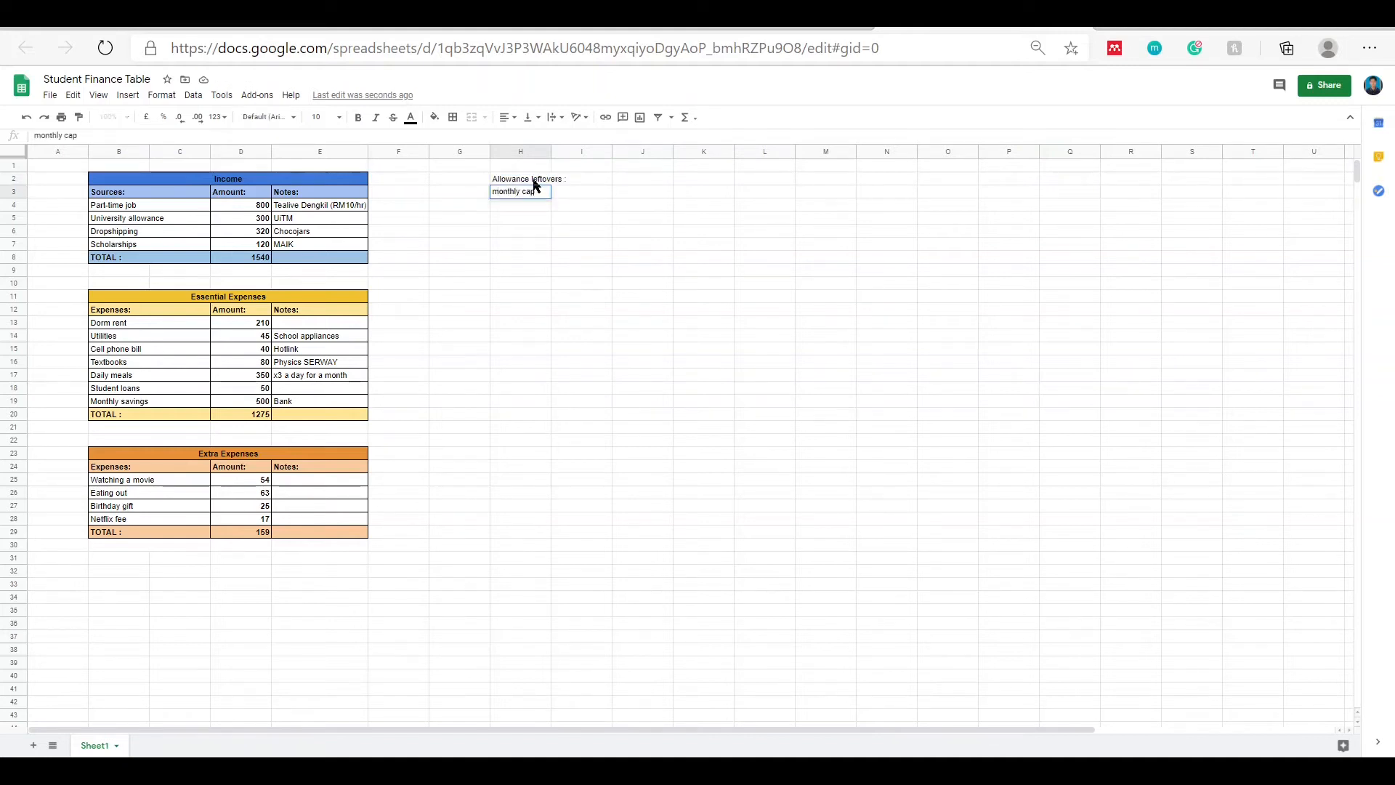
- Correct the label in H3 to "Monthly cap :" and widen column H to fit the labels
click(499, 191)
key(BackSpace)
text(M)
click(614, 181)
double_click(542, 192)
text(:)
drag(551, 151, 572, 152)
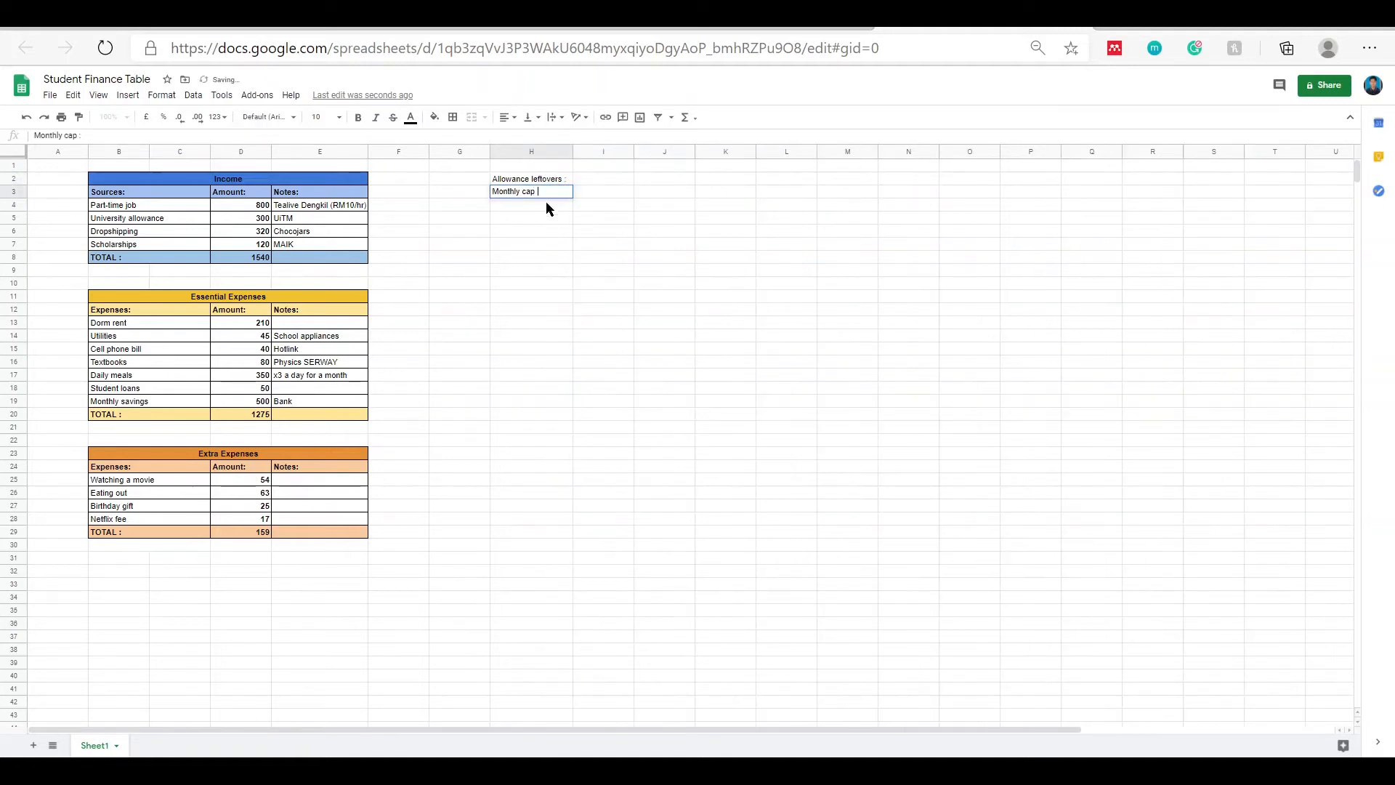
click(581, 180)
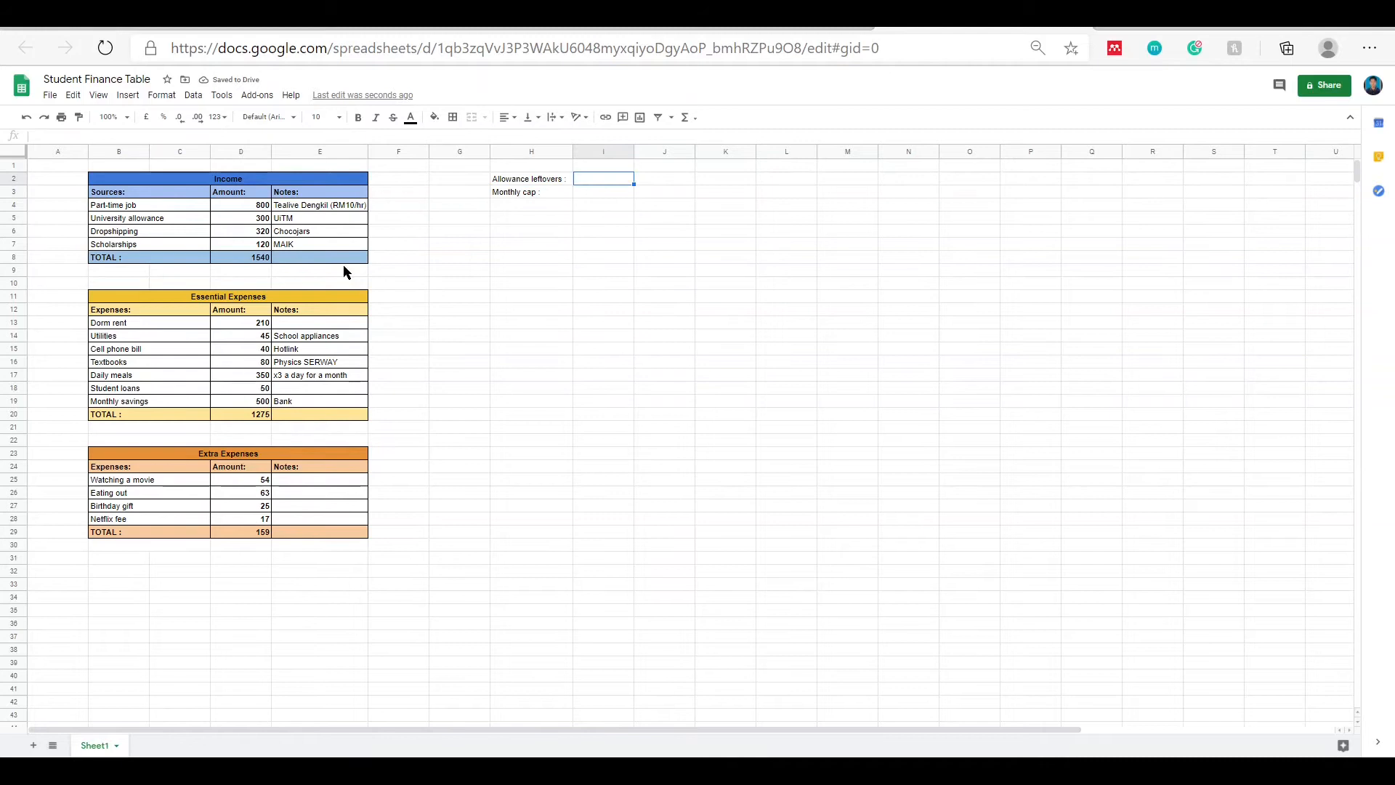
- Exclude the daily meals from the essential expenses total by changing D20 to =SUM(D13:D19)-D17
click(258, 415)
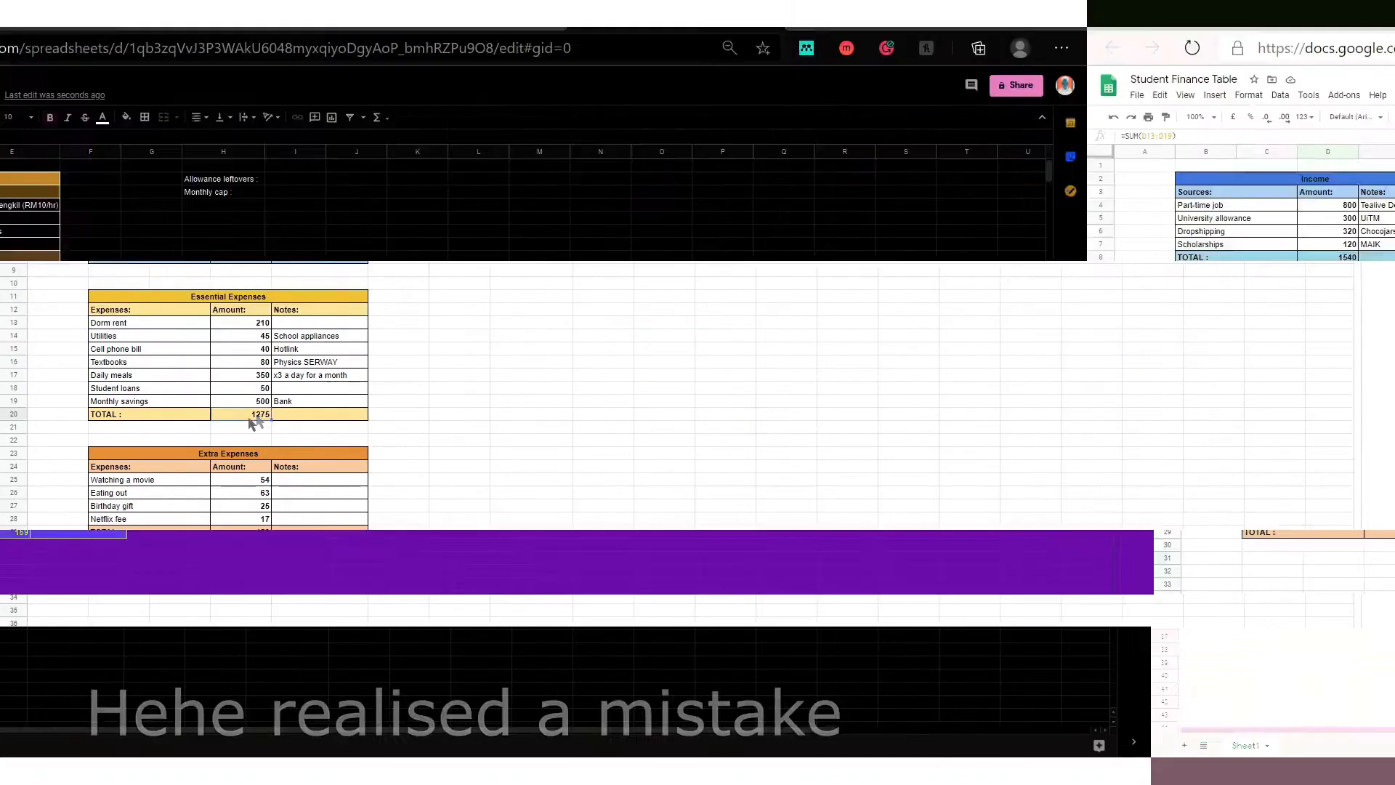
click(99, 137)
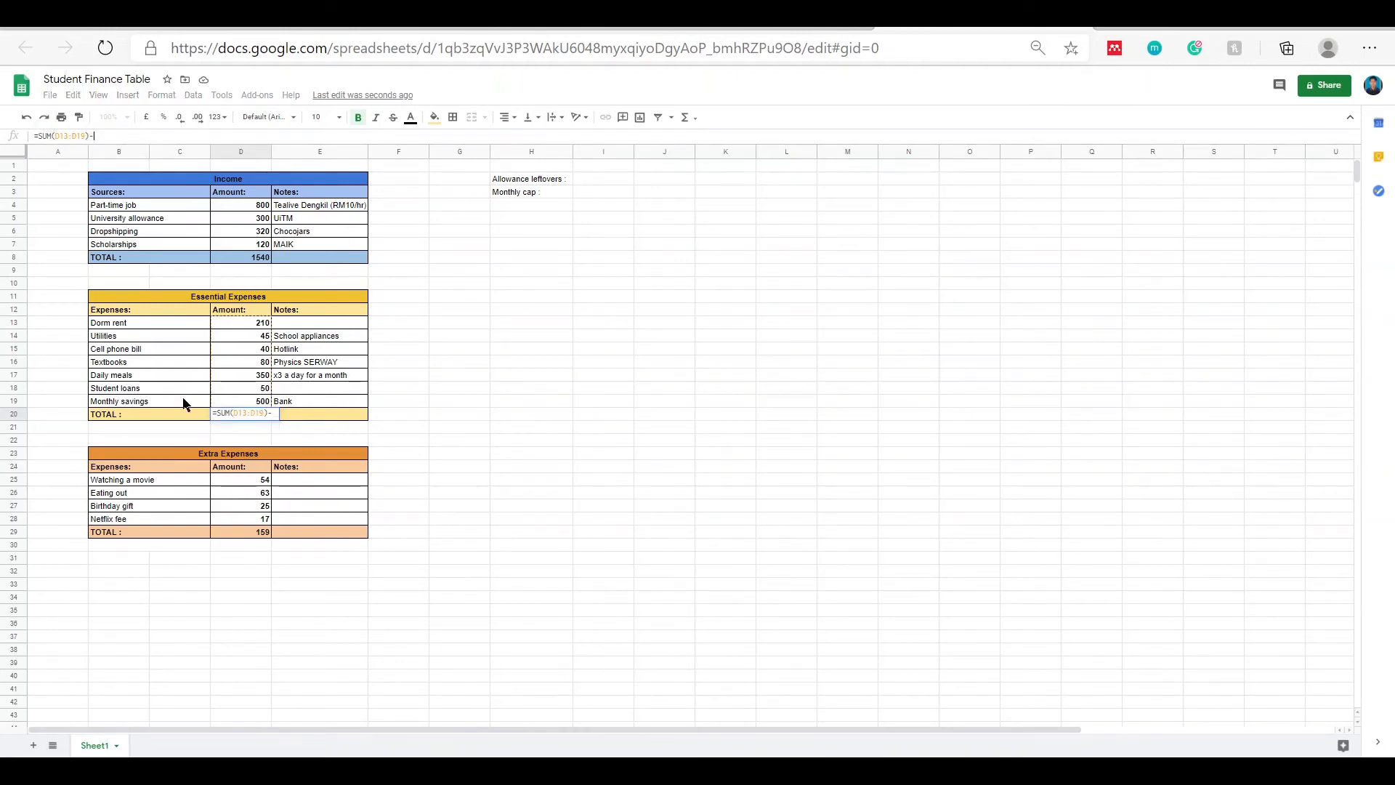
click(253, 379)
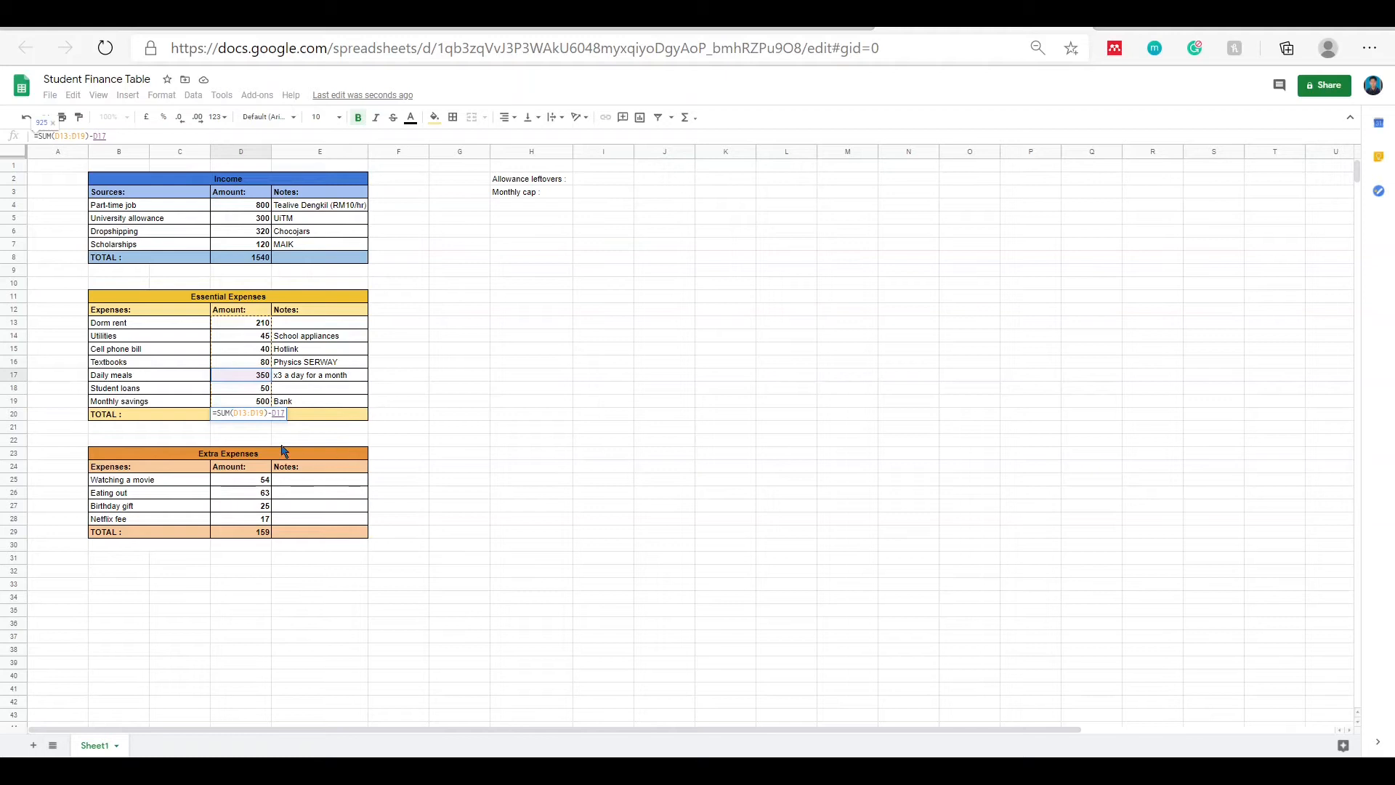
key(Return)
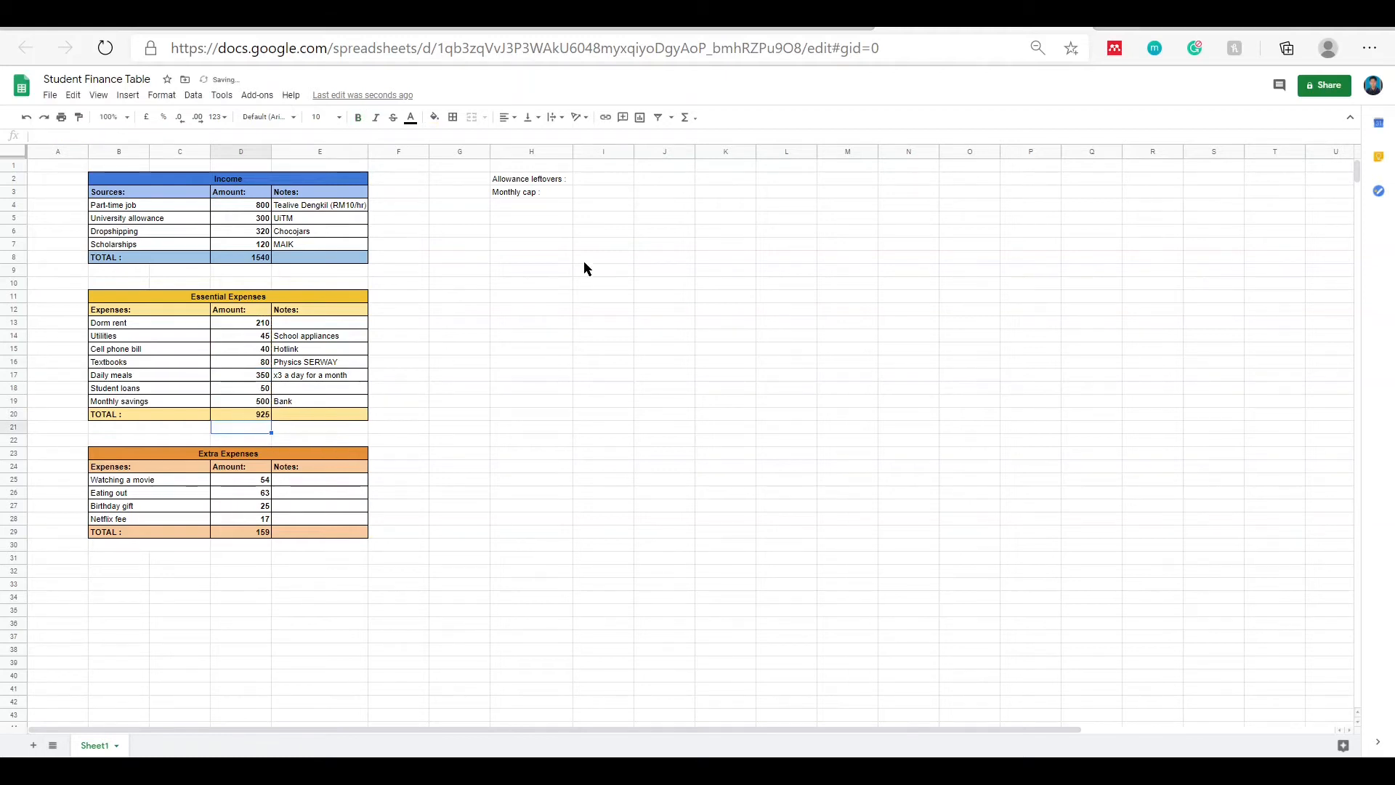
- Calculate the allowance leftovers in I2 with the formula =D8-D20-D29
double_click(598, 178)
text(=)
click(248, 257)
text(-)
click(256, 419)
text(-)
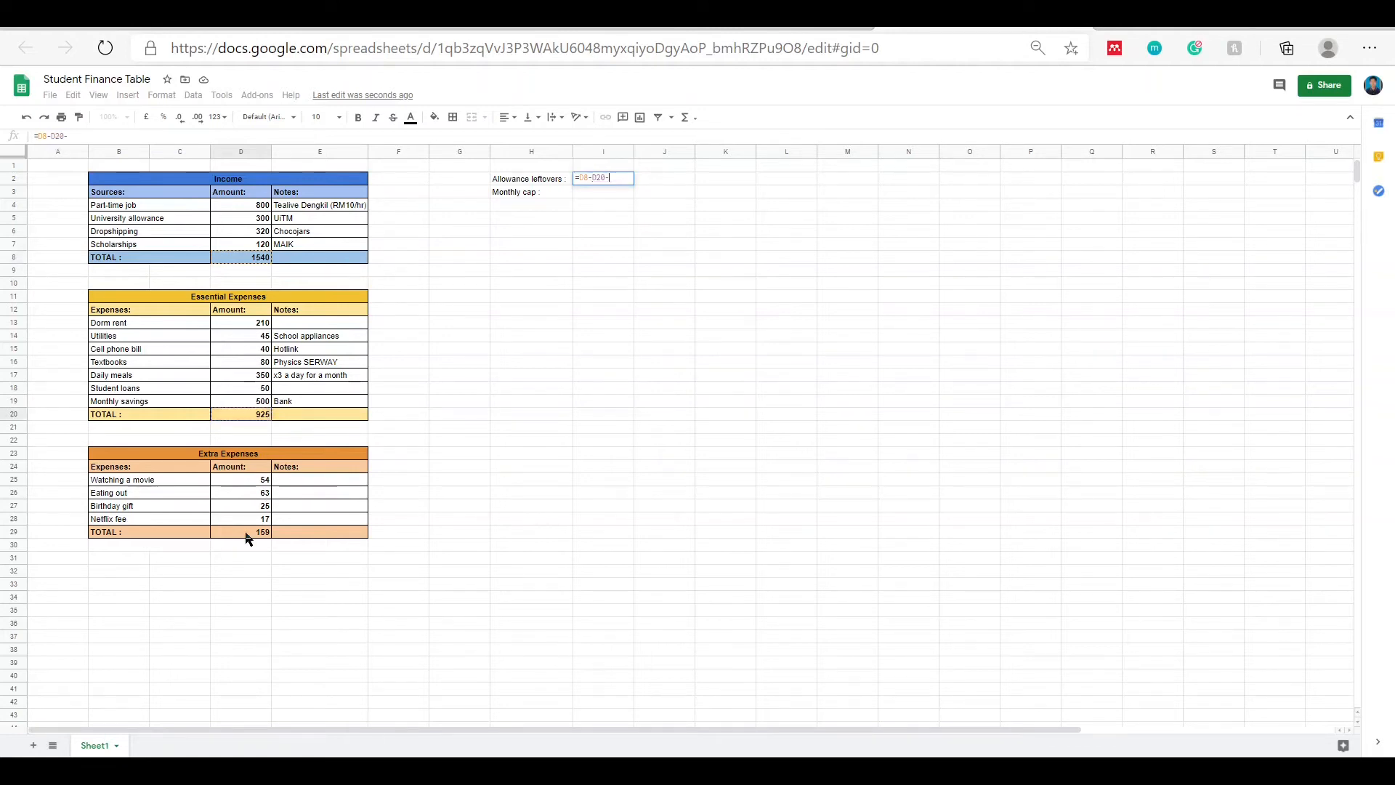
click(246, 534)
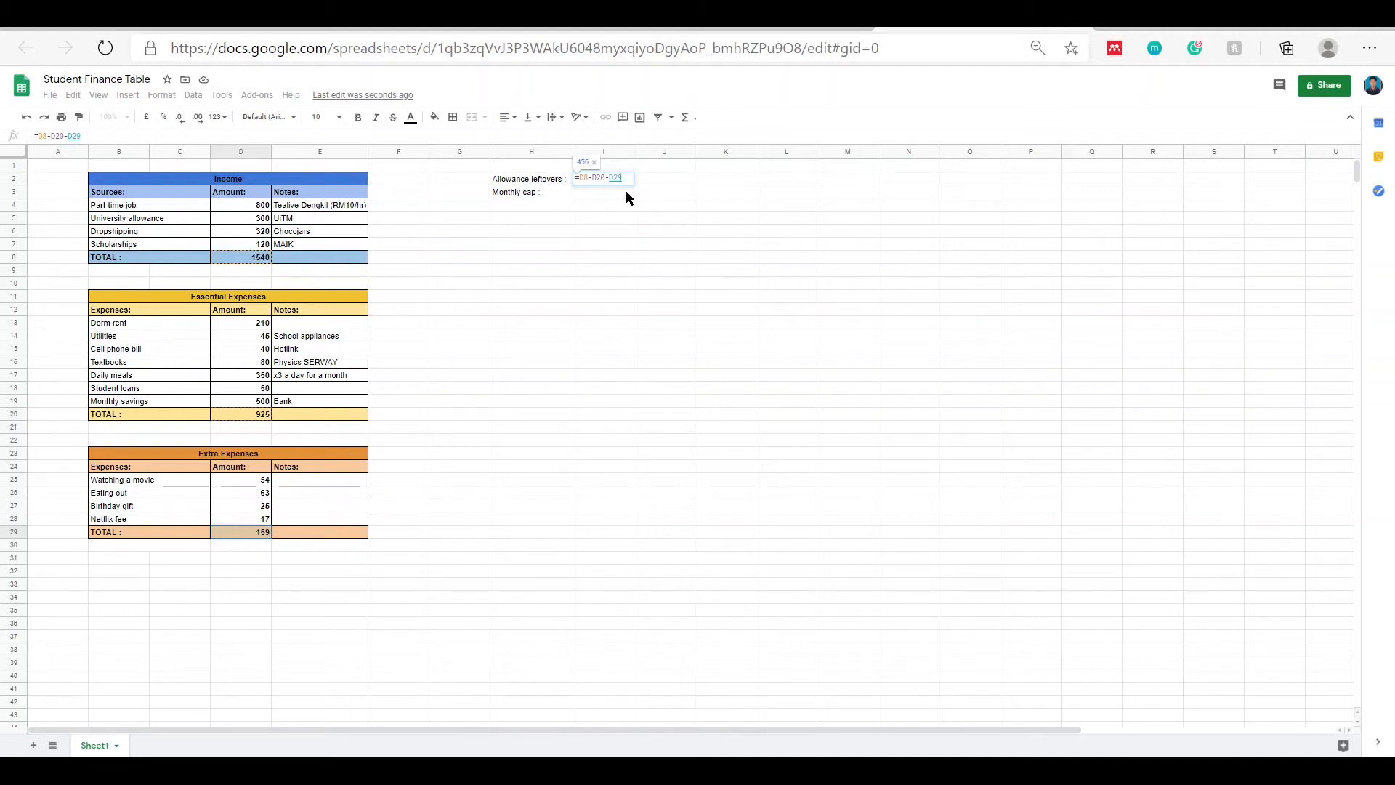
key(Return)
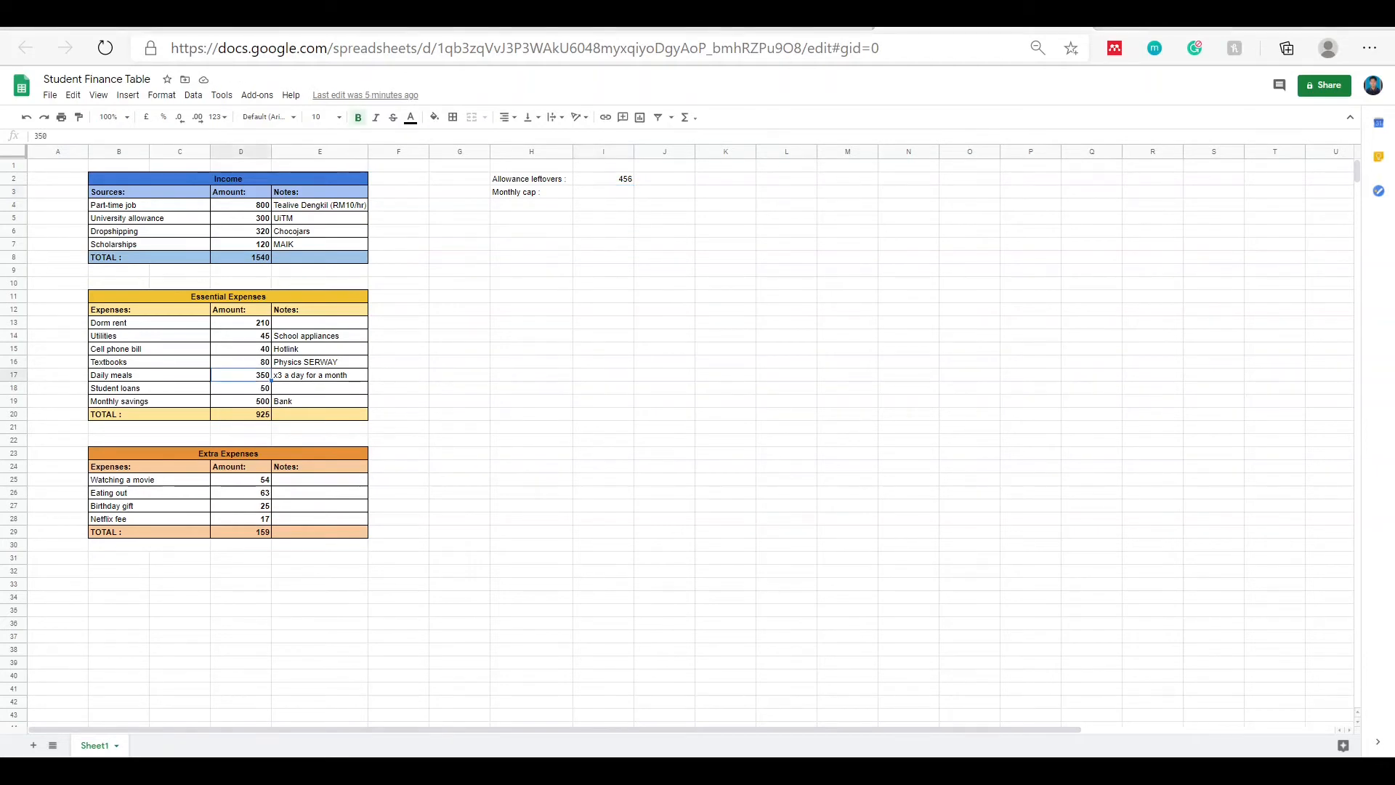
- Calculate the monthly cap in I3 with the formula =D17+I2
click(600, 191)
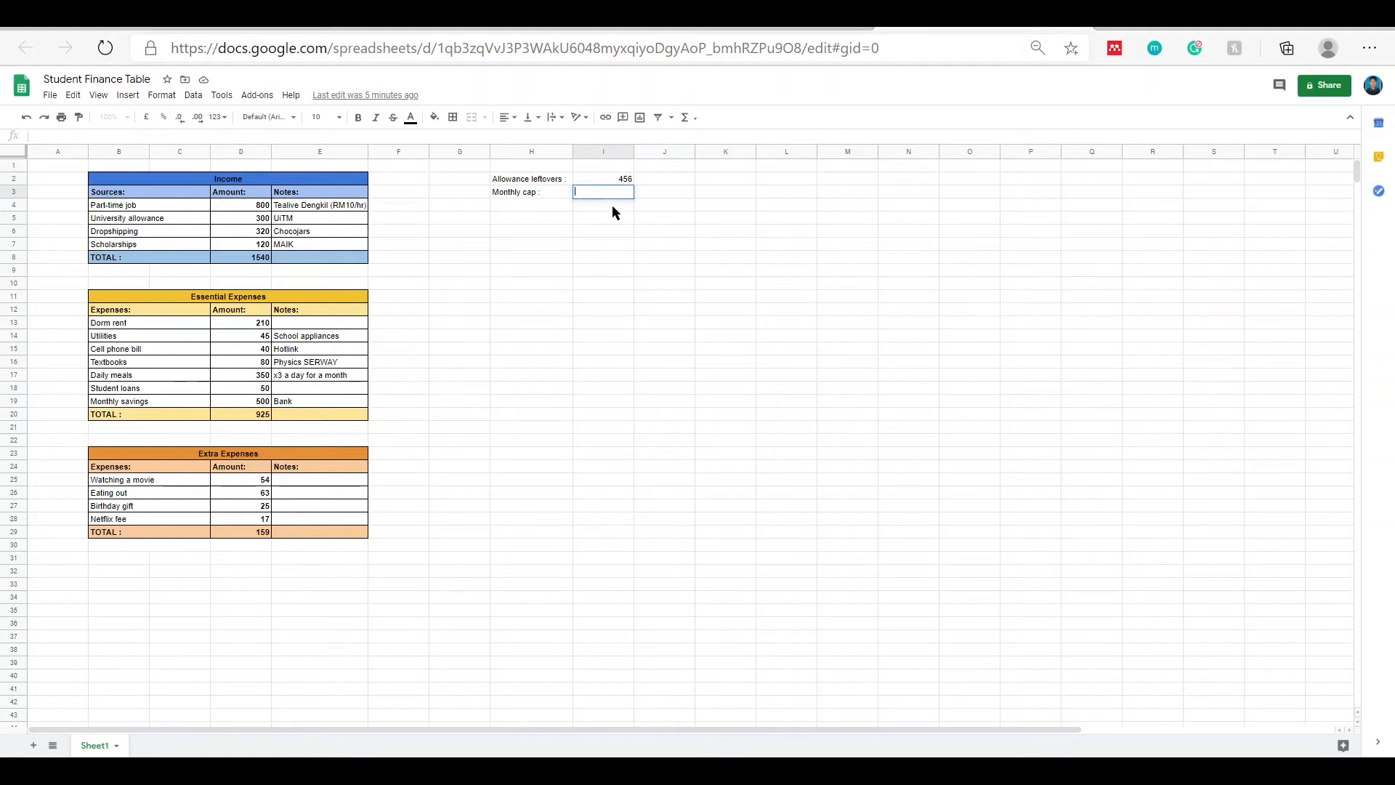
text(=)
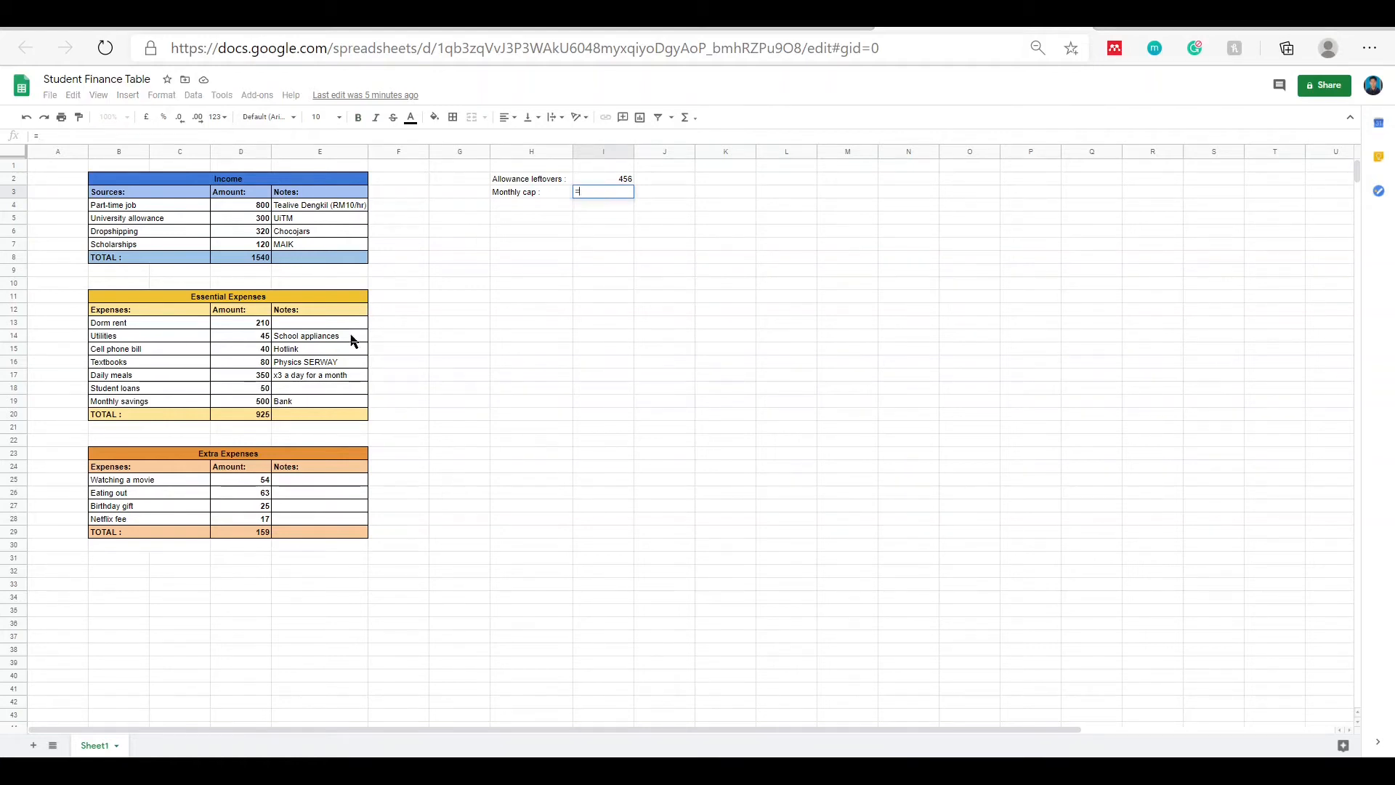
click(263, 379)
text(+)
click(623, 180)
key(Return)
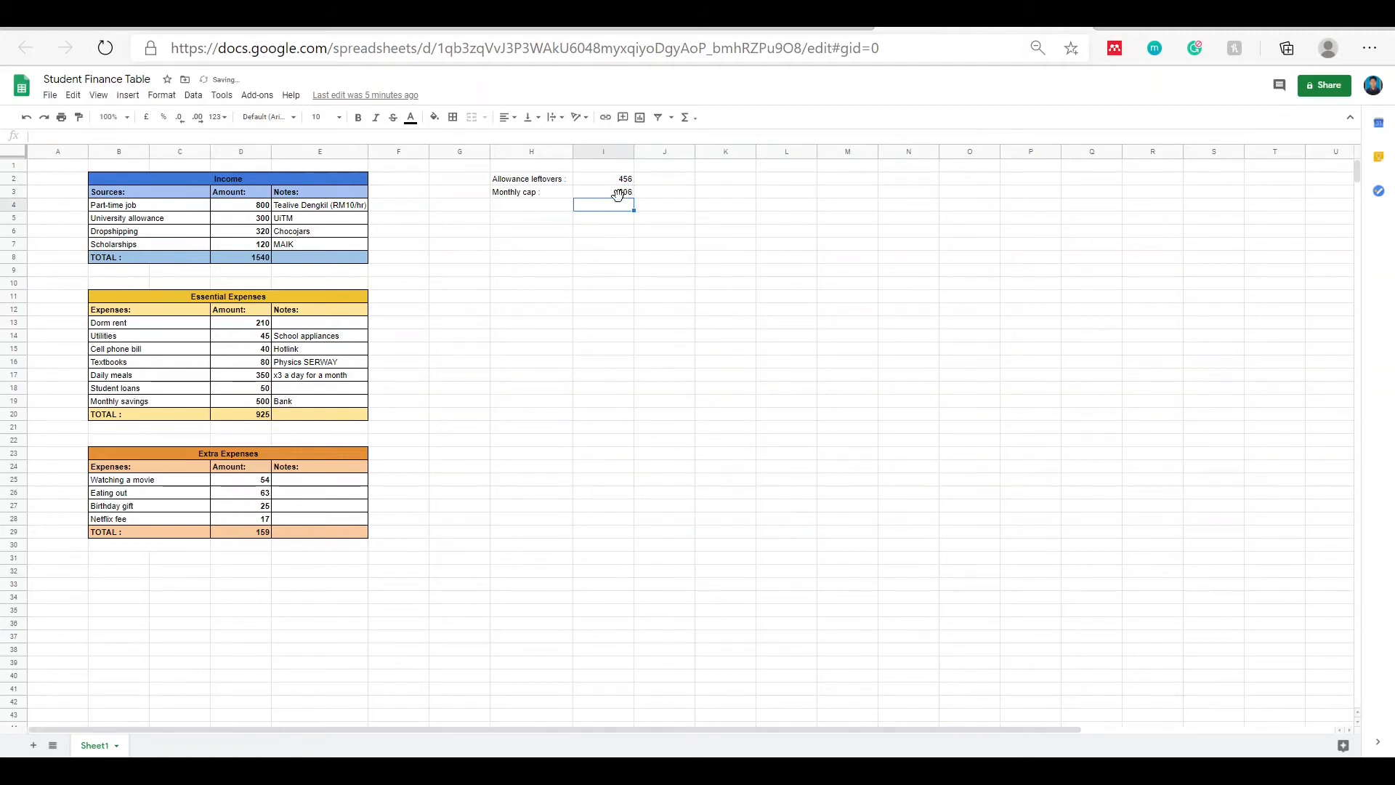
- Enter the labels "Current spending" in H4 and "Allowance leftovers:" in H5
click(530, 202)
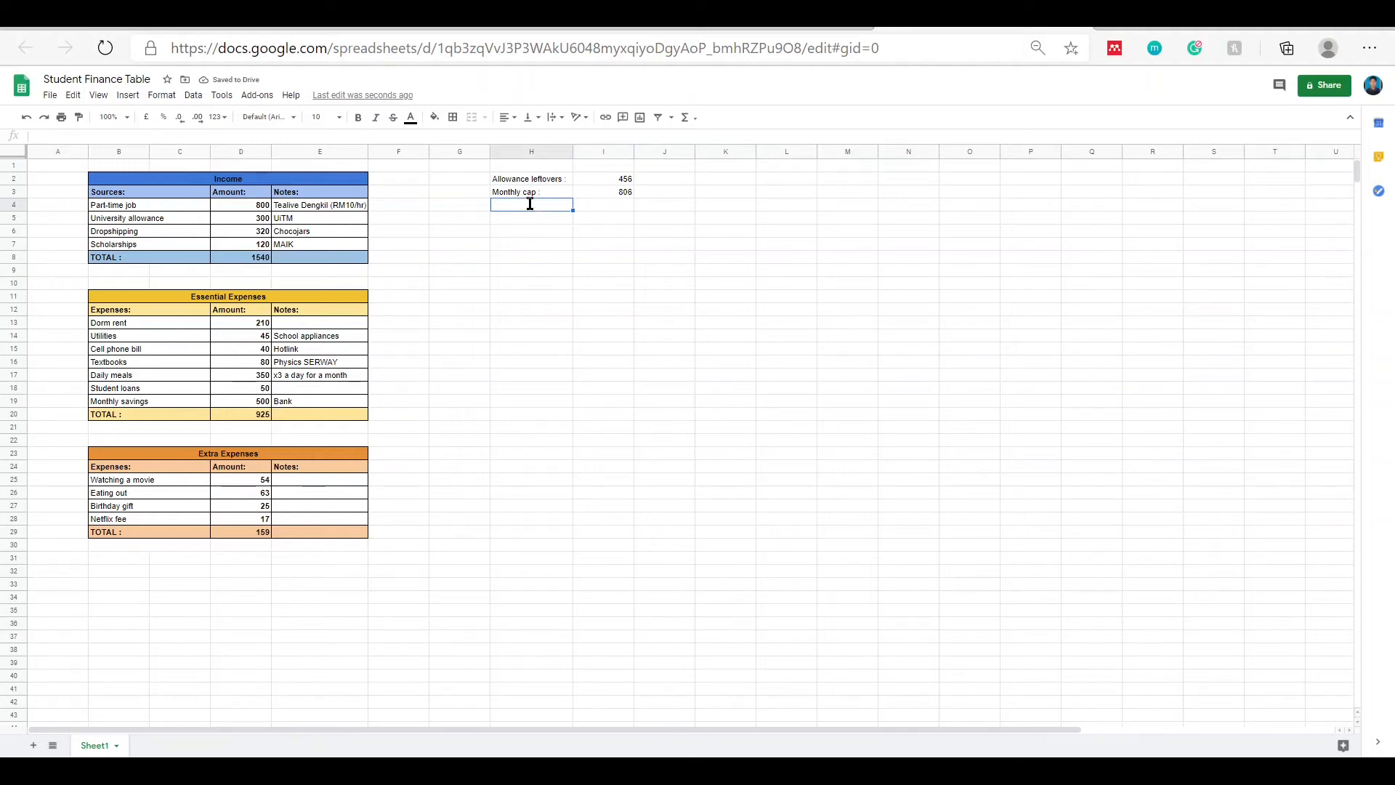
double_click(534, 203)
text(Current Spending)
key(Return)
text(Allowance leftovers:)
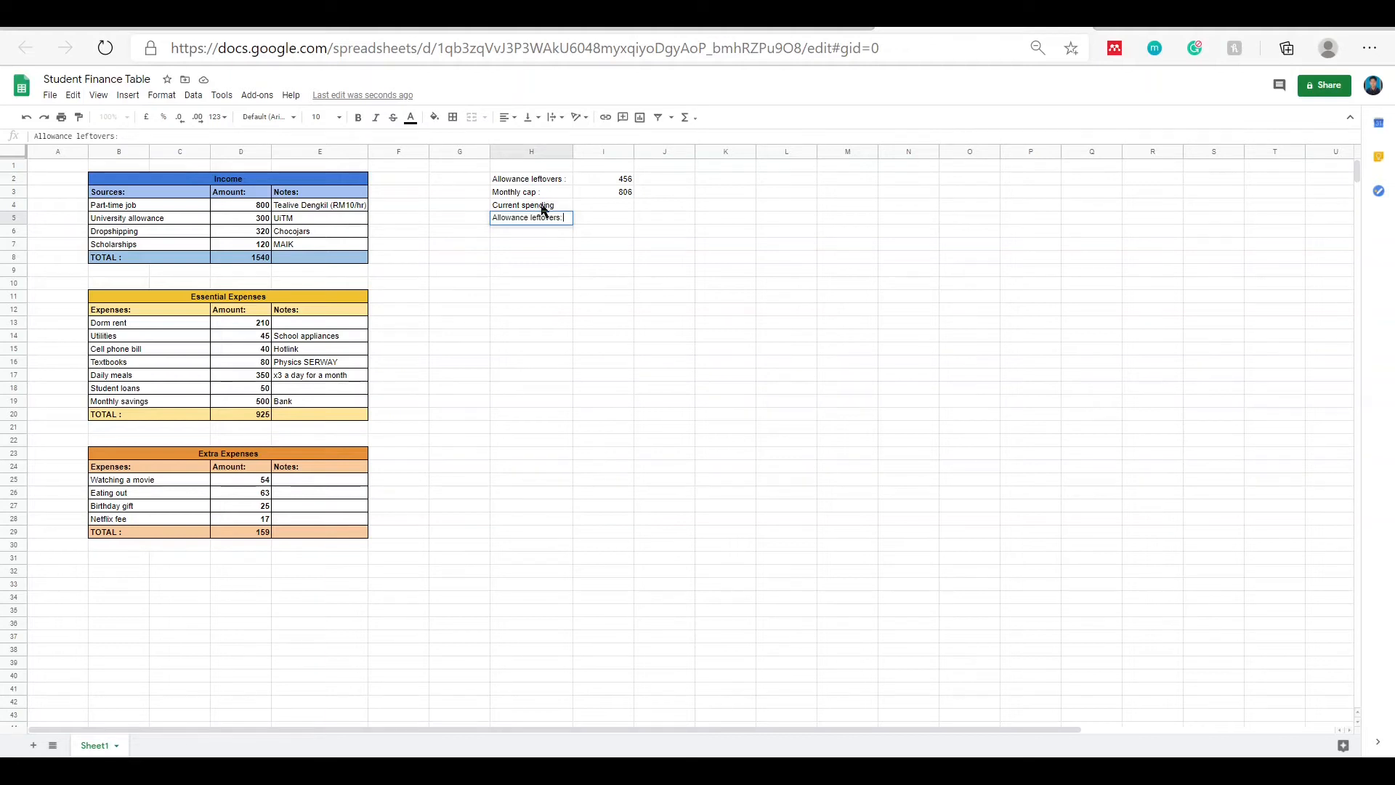
click(546, 207)
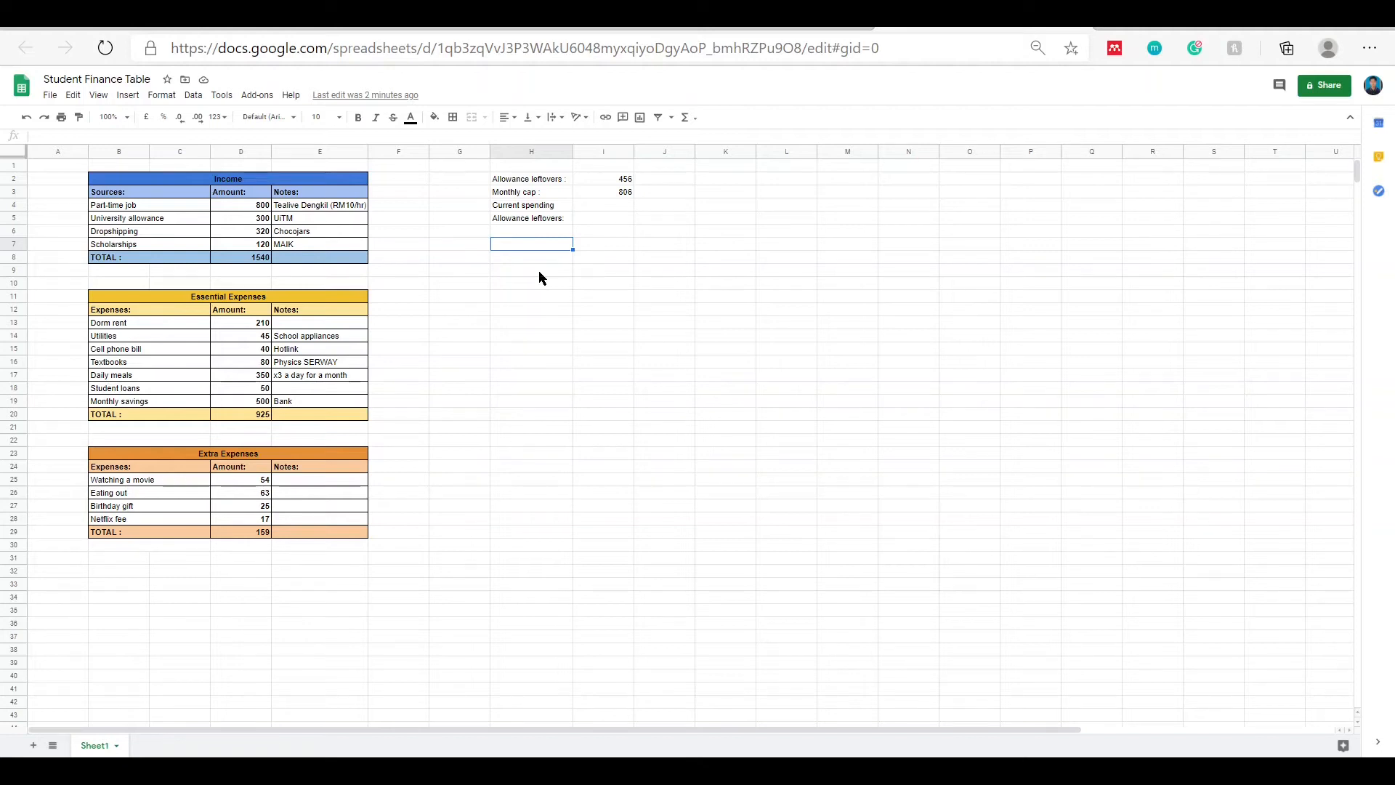
- Change the label in H5 to "Allowance (current):" and add a colon to the "Current spending" label in H4
double_click(551, 218)
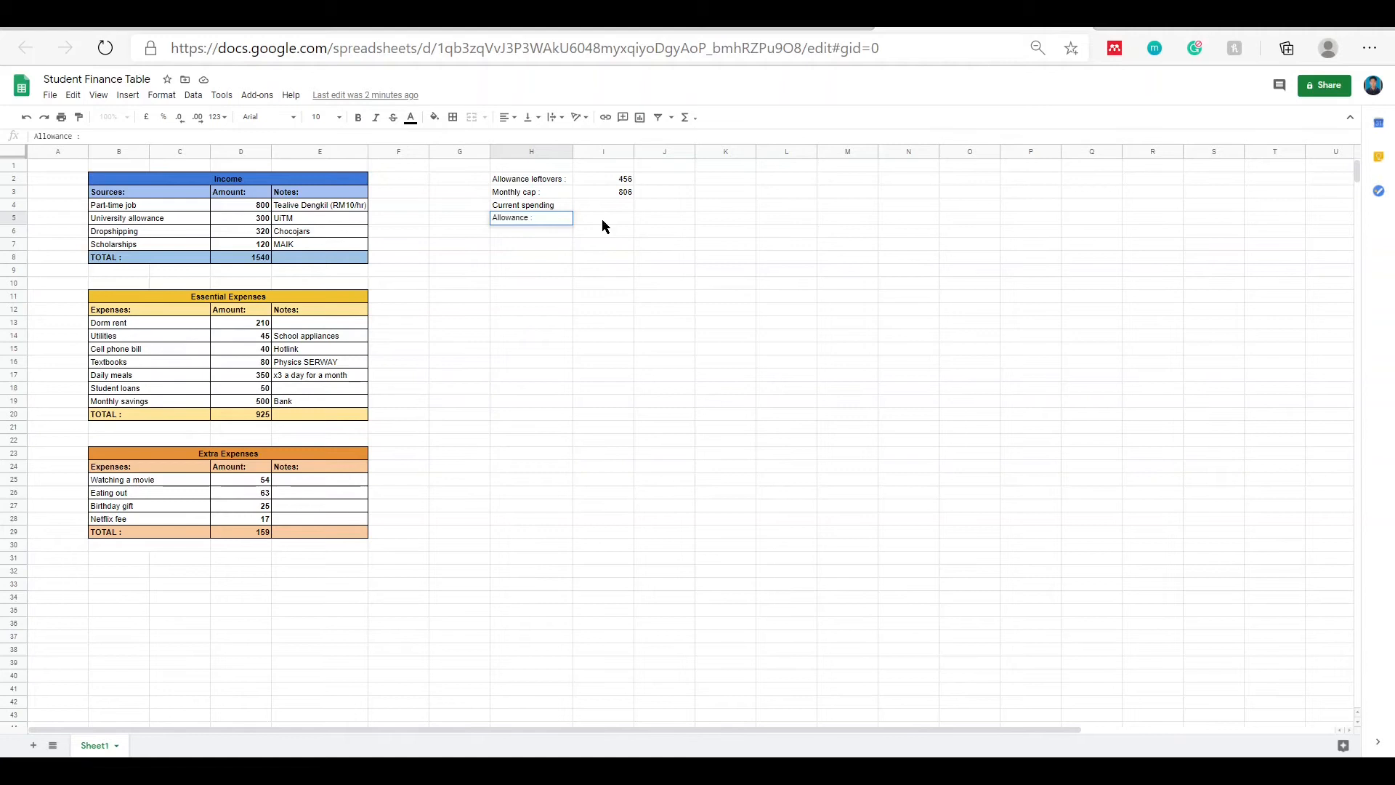
key(BackSpace)
text((current))
click(558, 207)
double_click(559, 206)
text(:)
click(554, 233)
click(550, 252)
- Apply all borders to the allowance summary in H2:I5
click(524, 181)
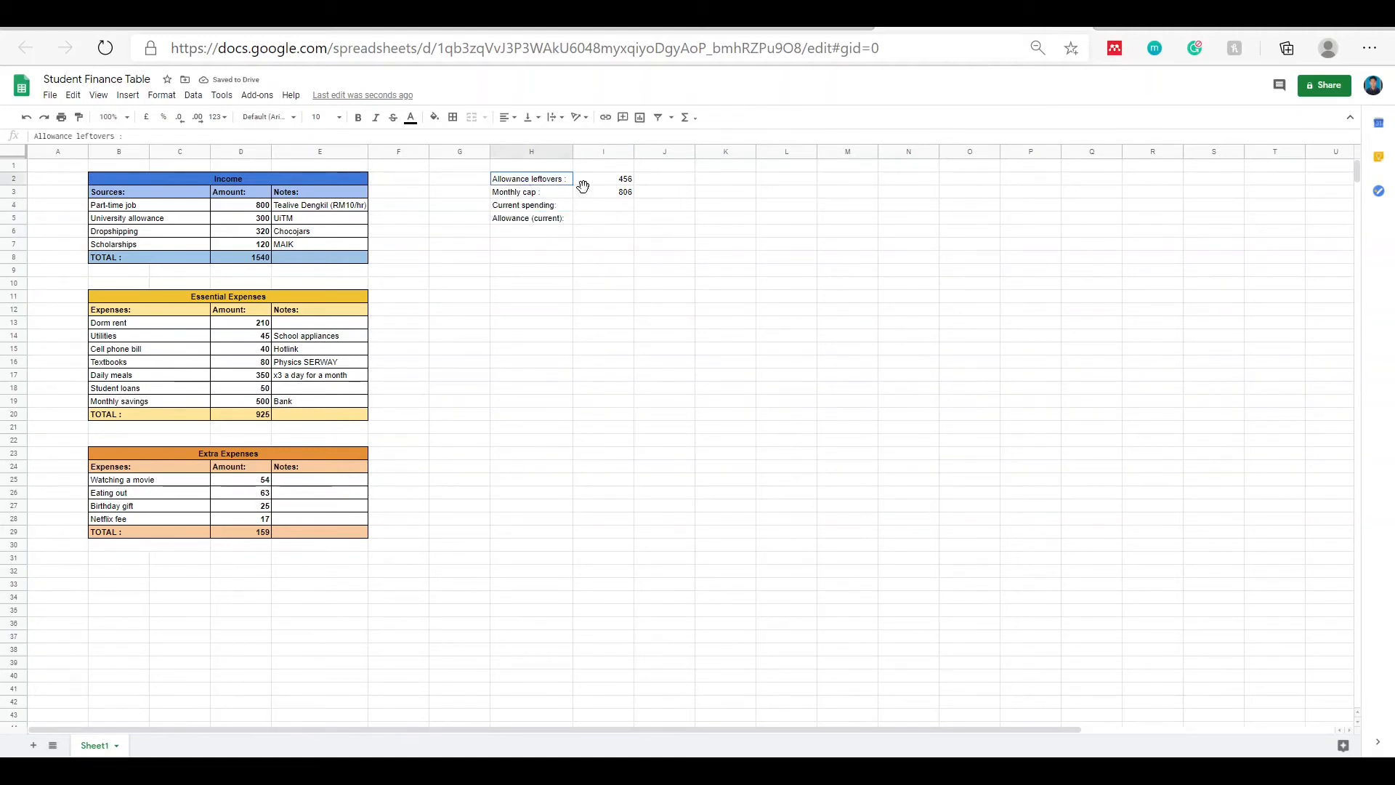
drag(583, 187, 617, 214)
click(453, 117)
click(457, 138)
- Apply all borders to the empty header row H7:M7
click(526, 247)
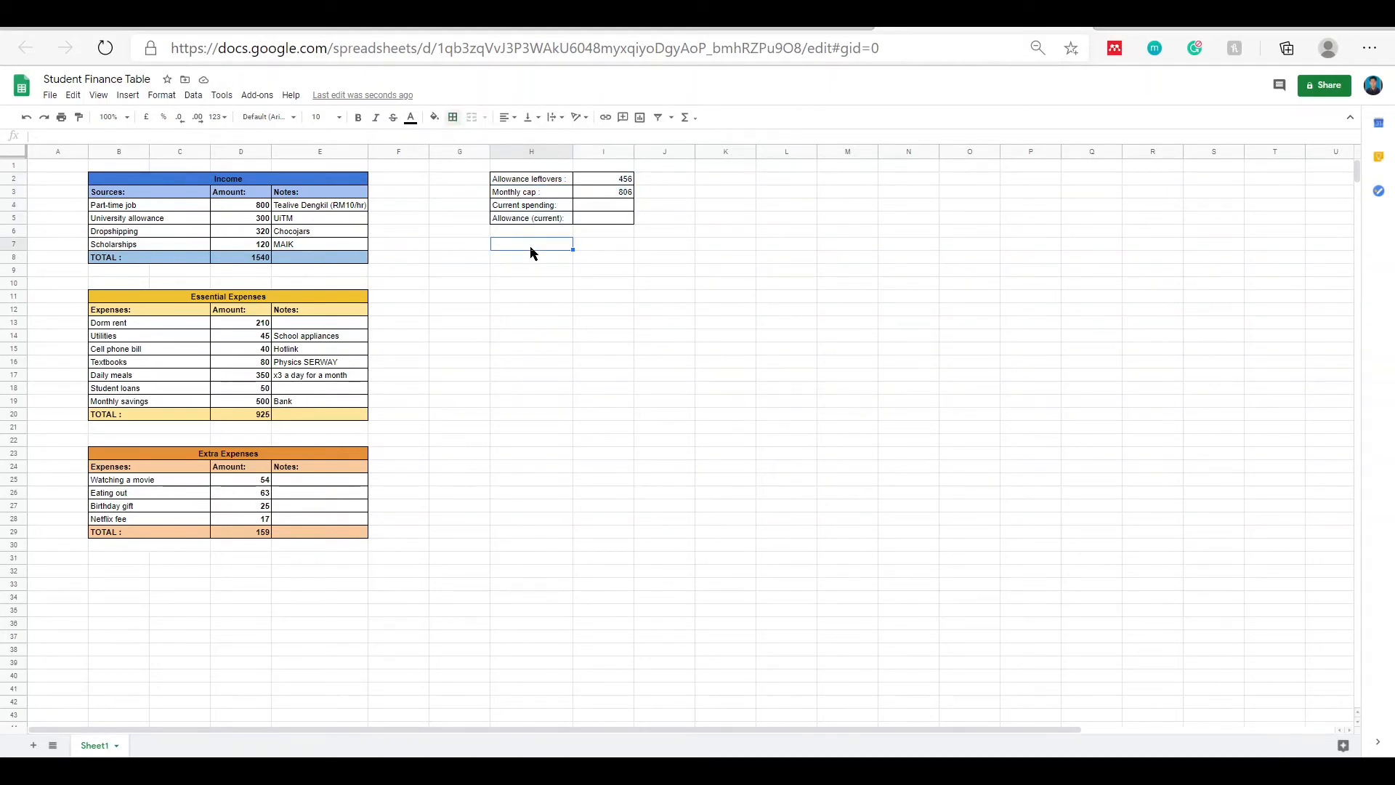
drag(534, 247, 862, 250)
click(452, 117)
click(457, 138)
- Enter the column headers "Expenses", "Amount" and "Category" in H7, I7 and J7
click(537, 251)
click(536, 245)
text(Expenses)
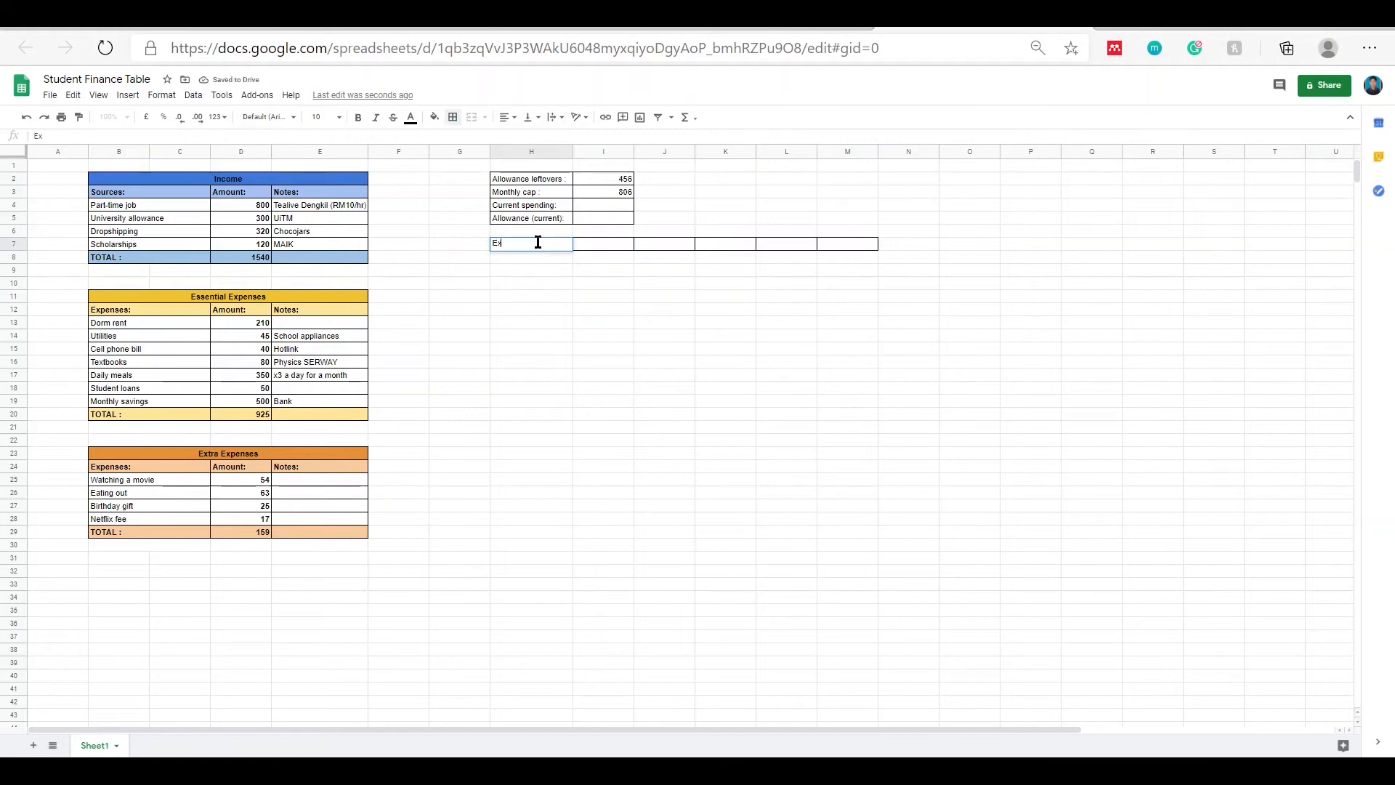
click(586, 244)
text(Amount)
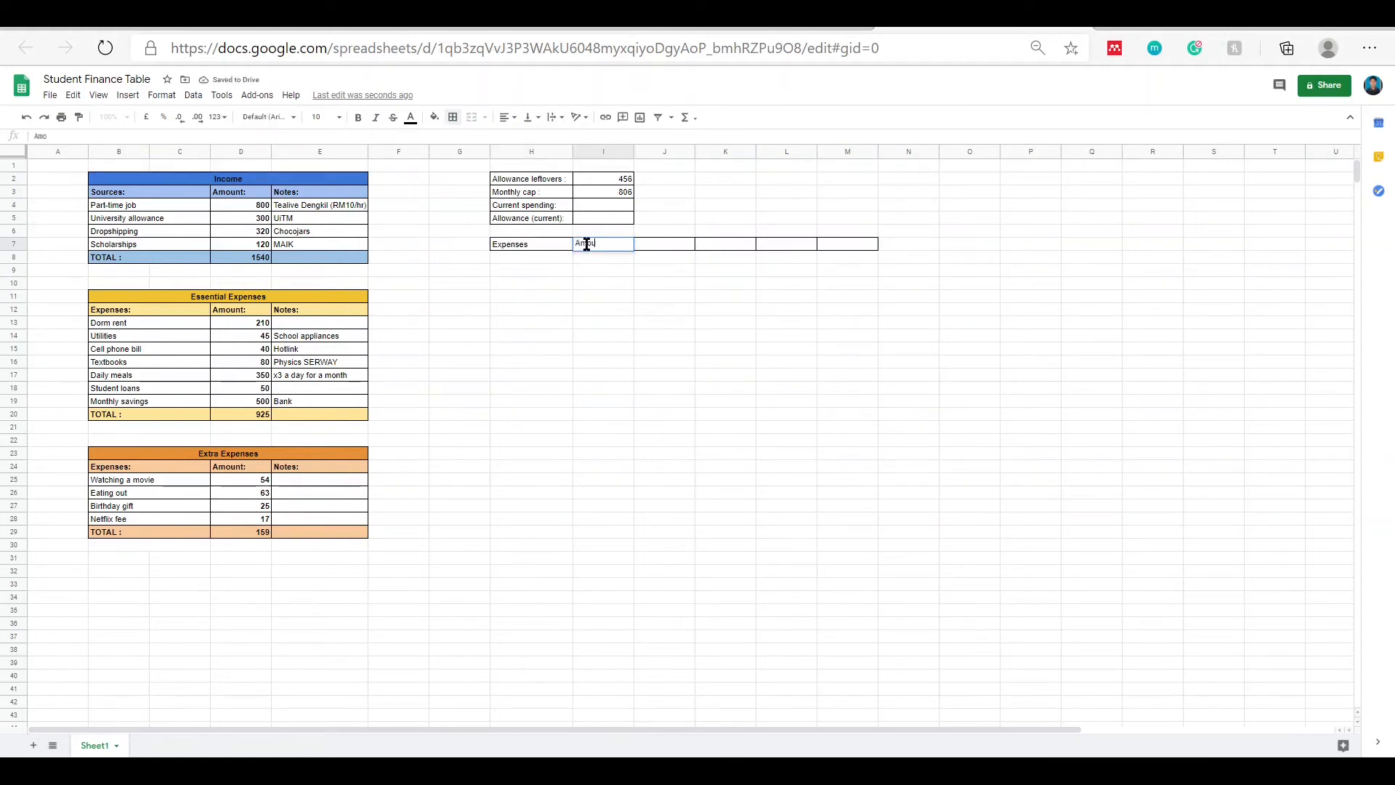
click(656, 242)
text(Category)
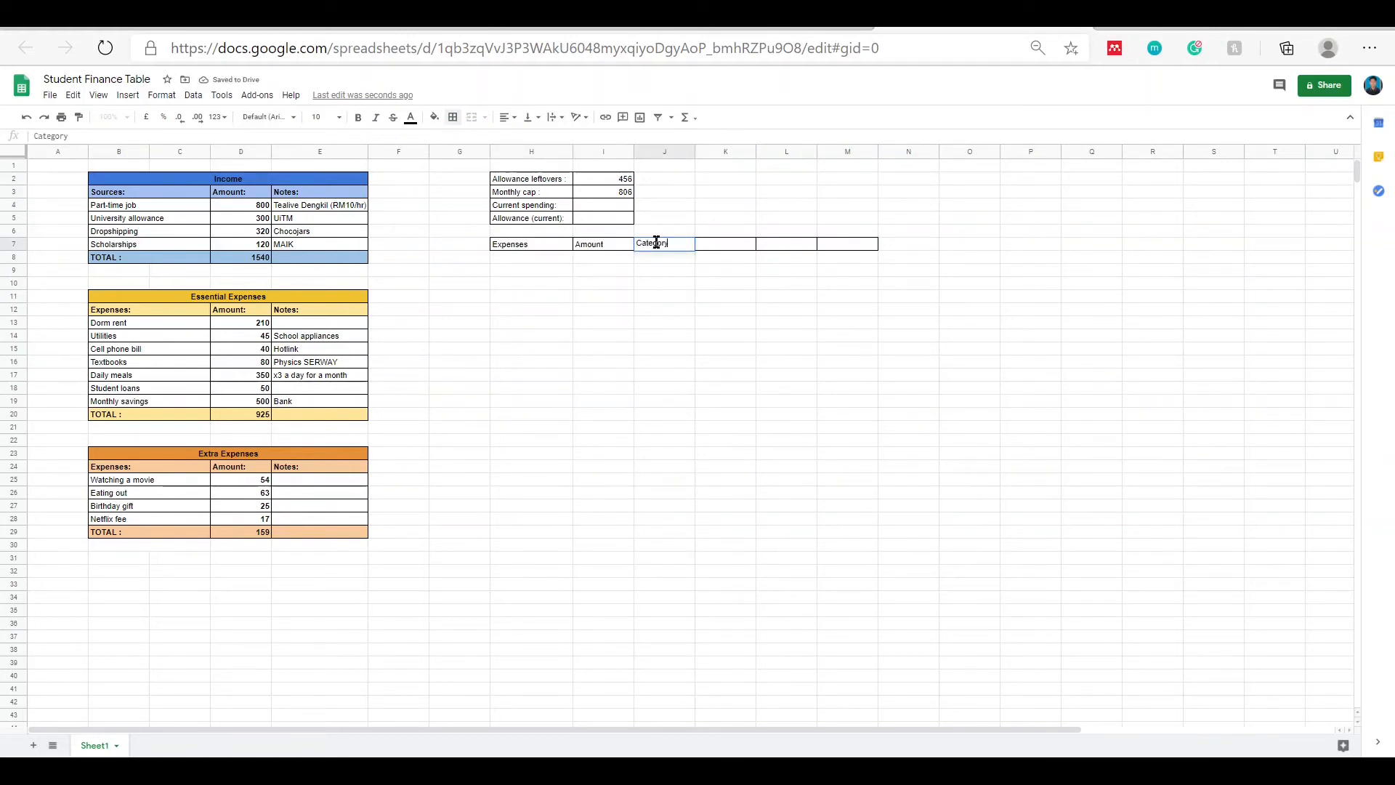
- Enter the column headers "Date", "Month" and "Comments" in K7, L7 and M7
click(706, 245)
text(Date)
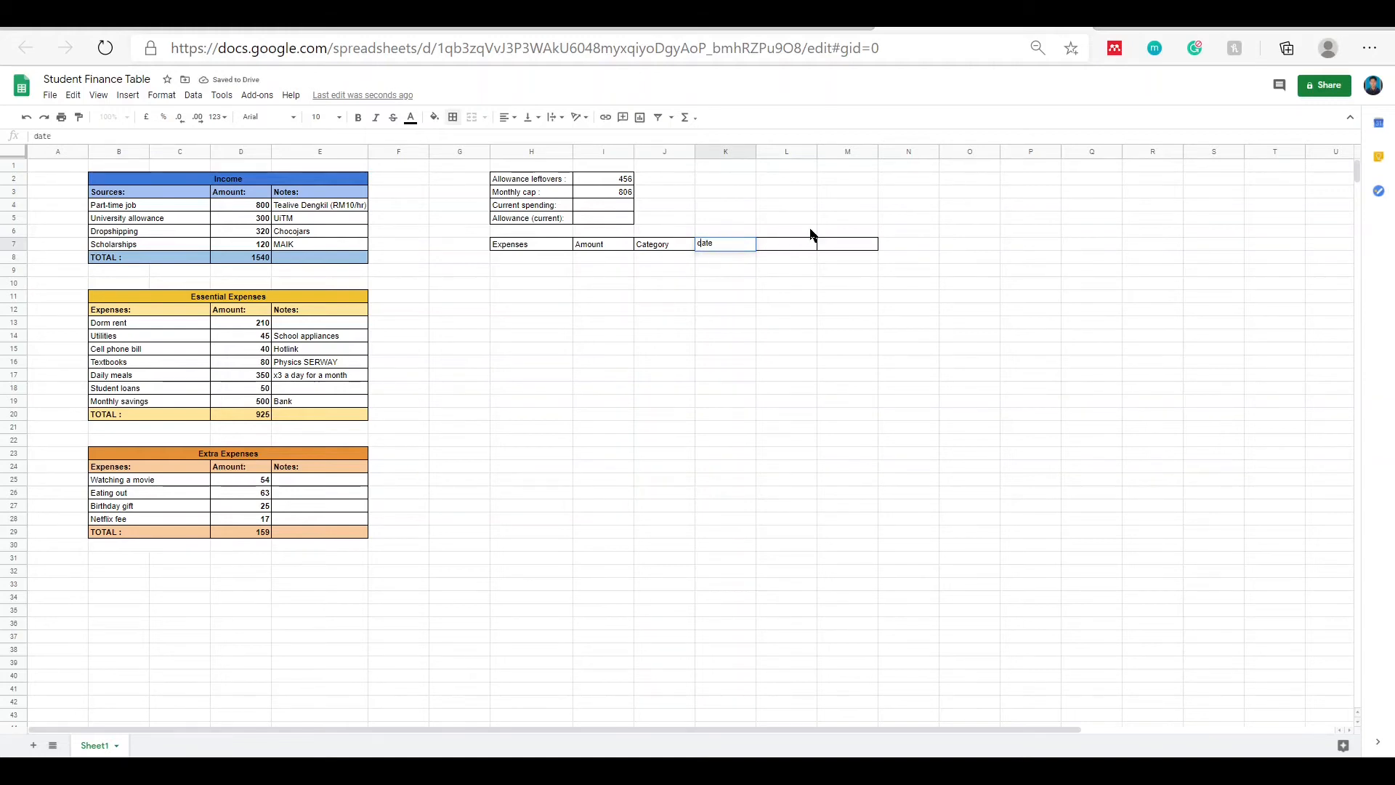
click(793, 242)
text(Month)
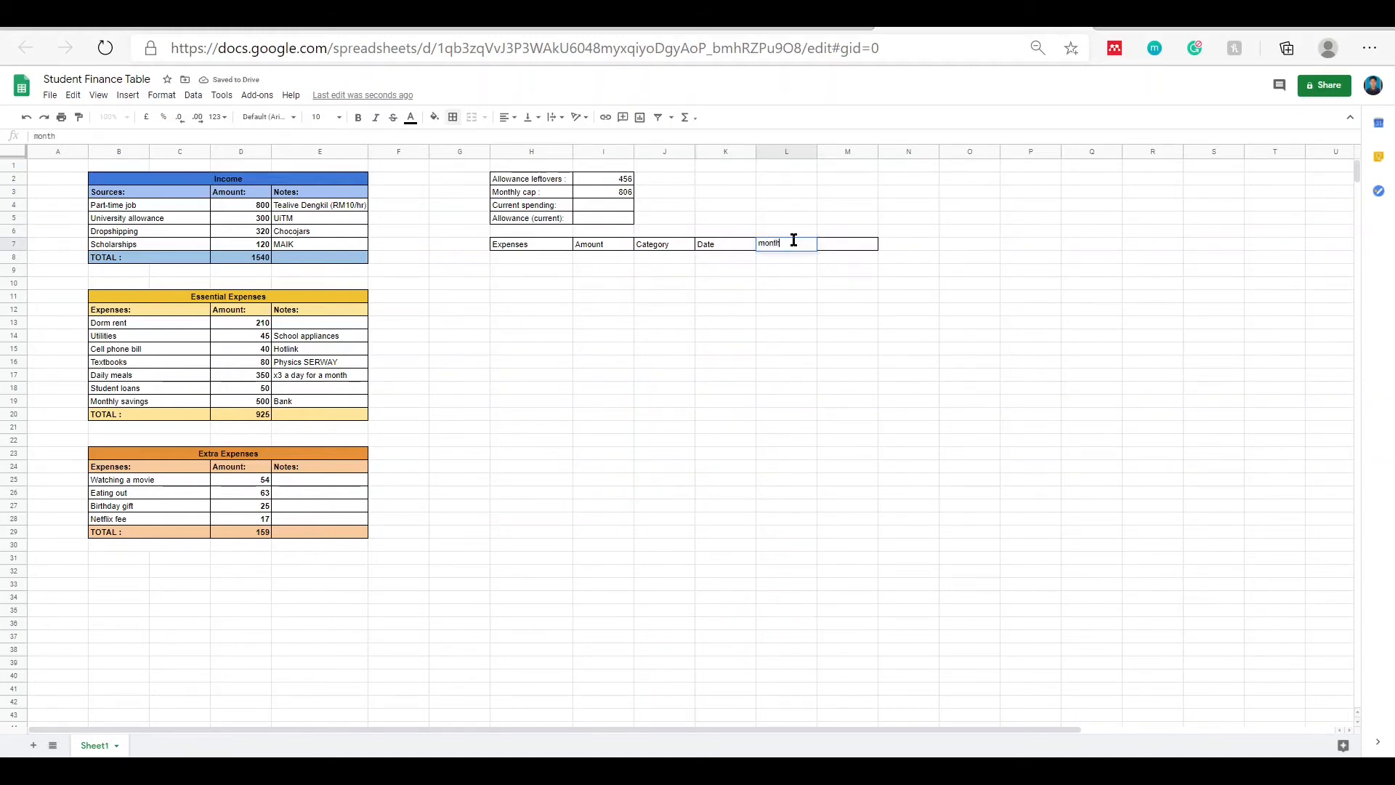
double_click(836, 243)
text(Comments)
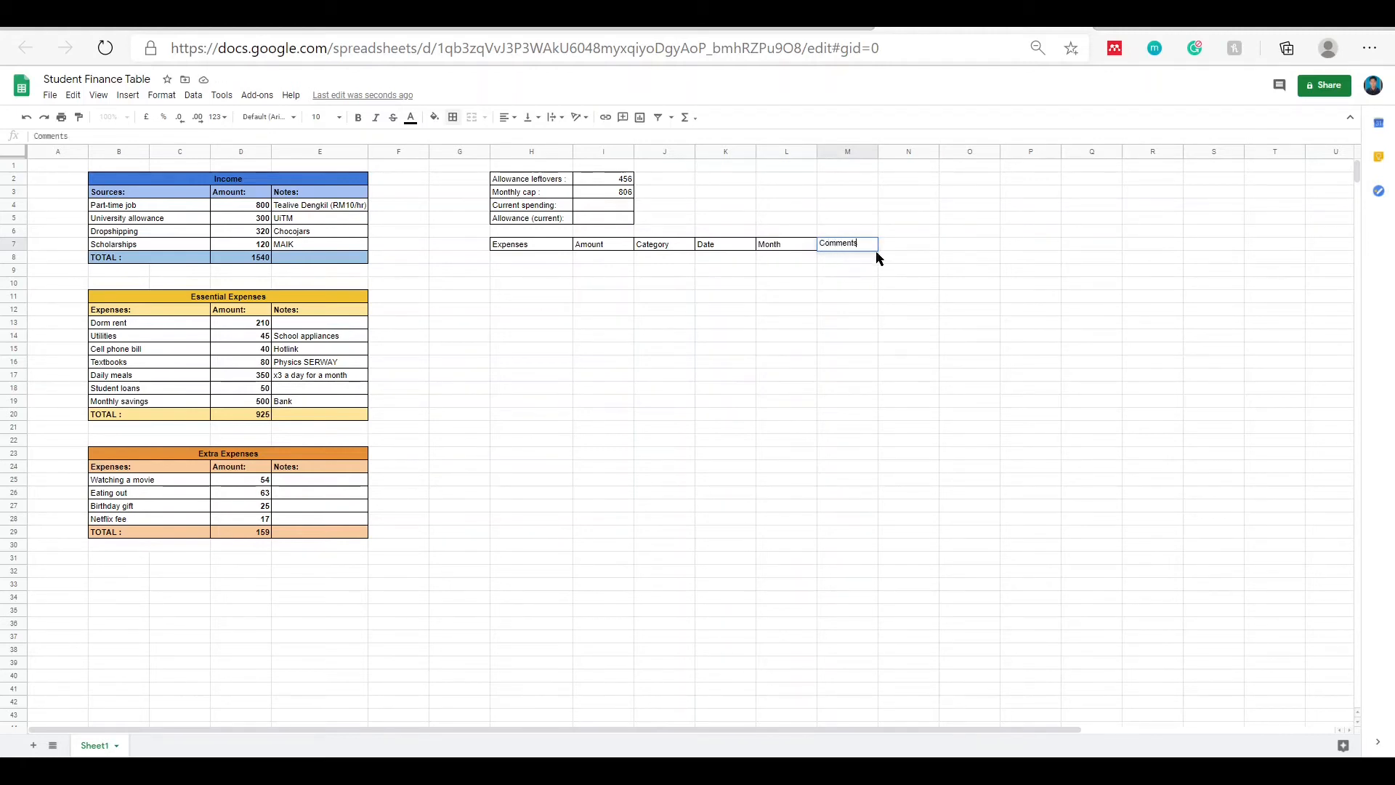
click(664, 270)
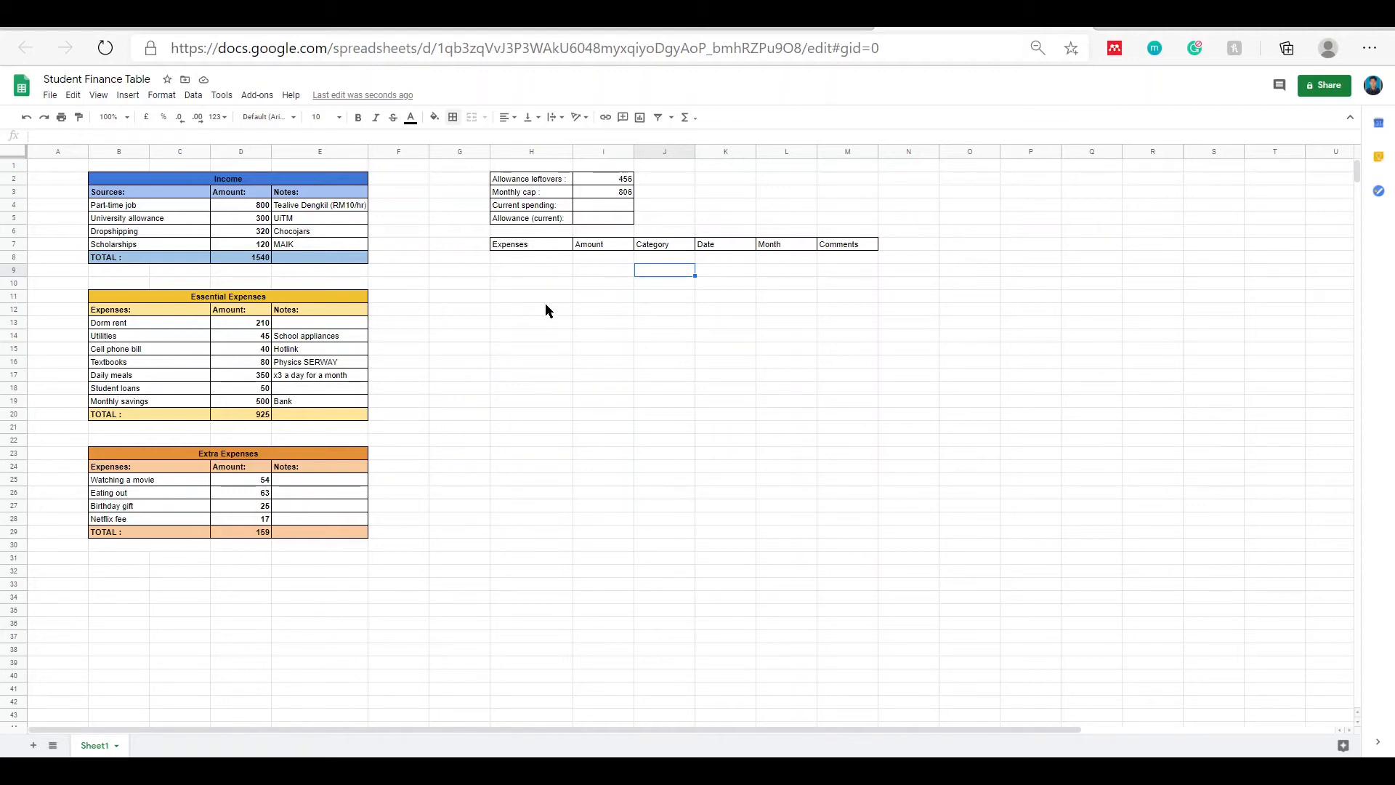
- Define a named range called Expenses covering H7:H1000
drag(542, 249, 548, 311)
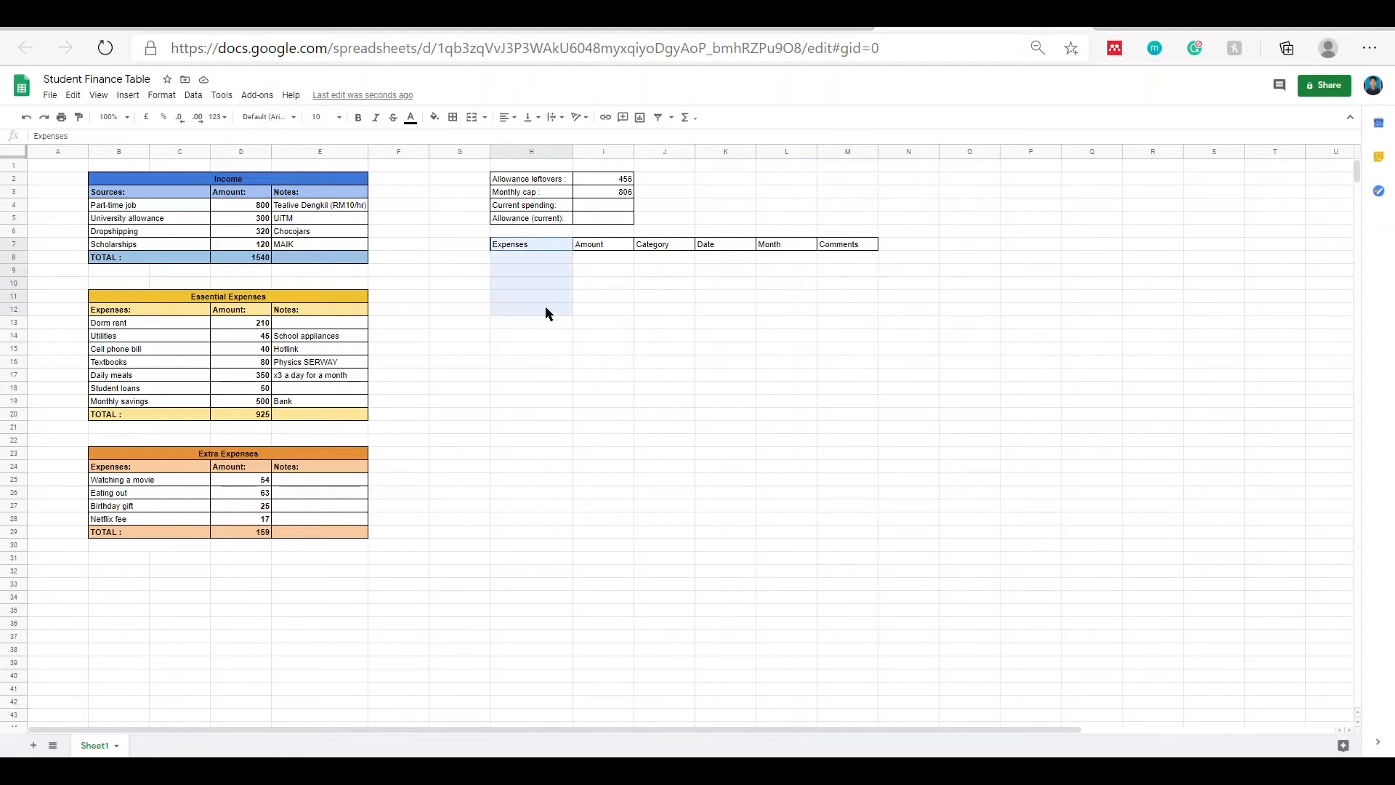
right_click(527, 275)
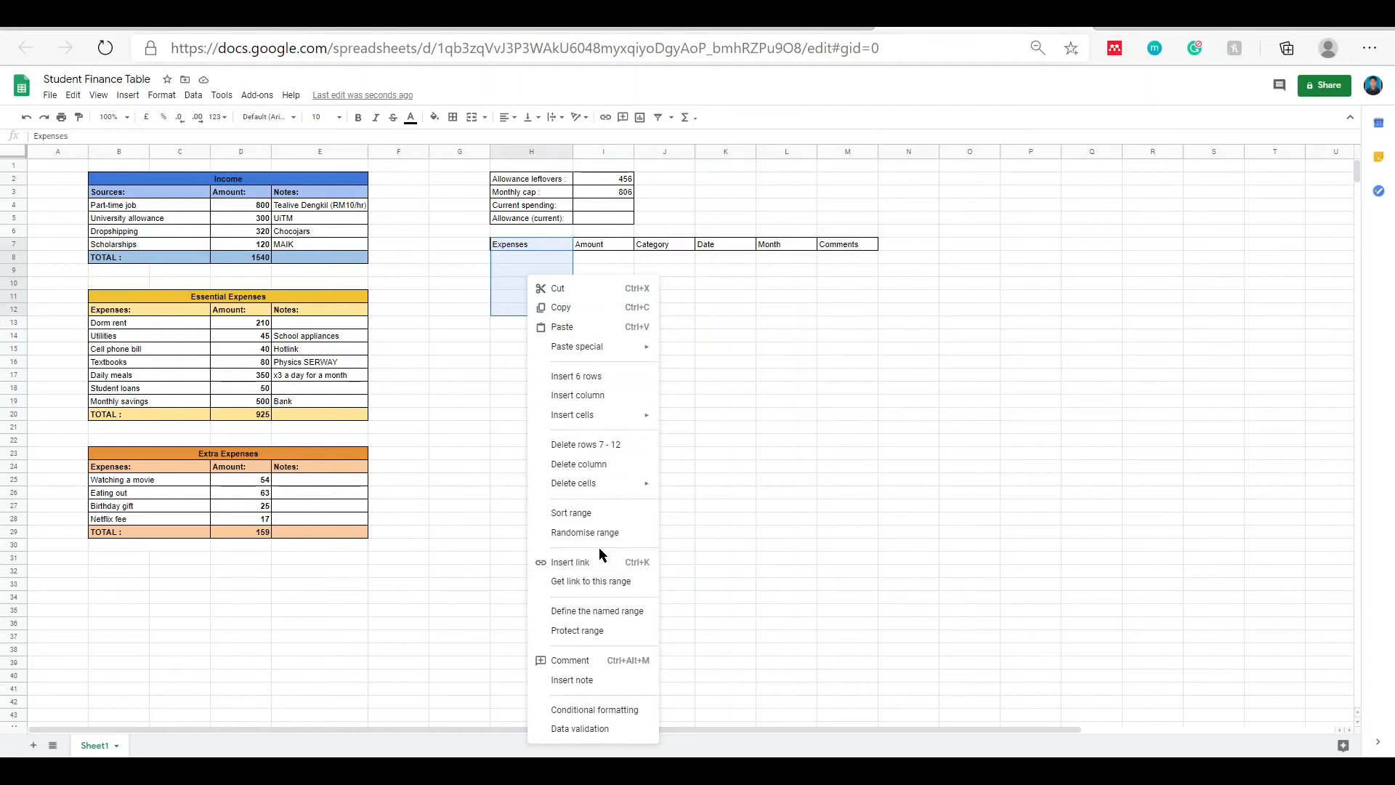
click(599, 615)
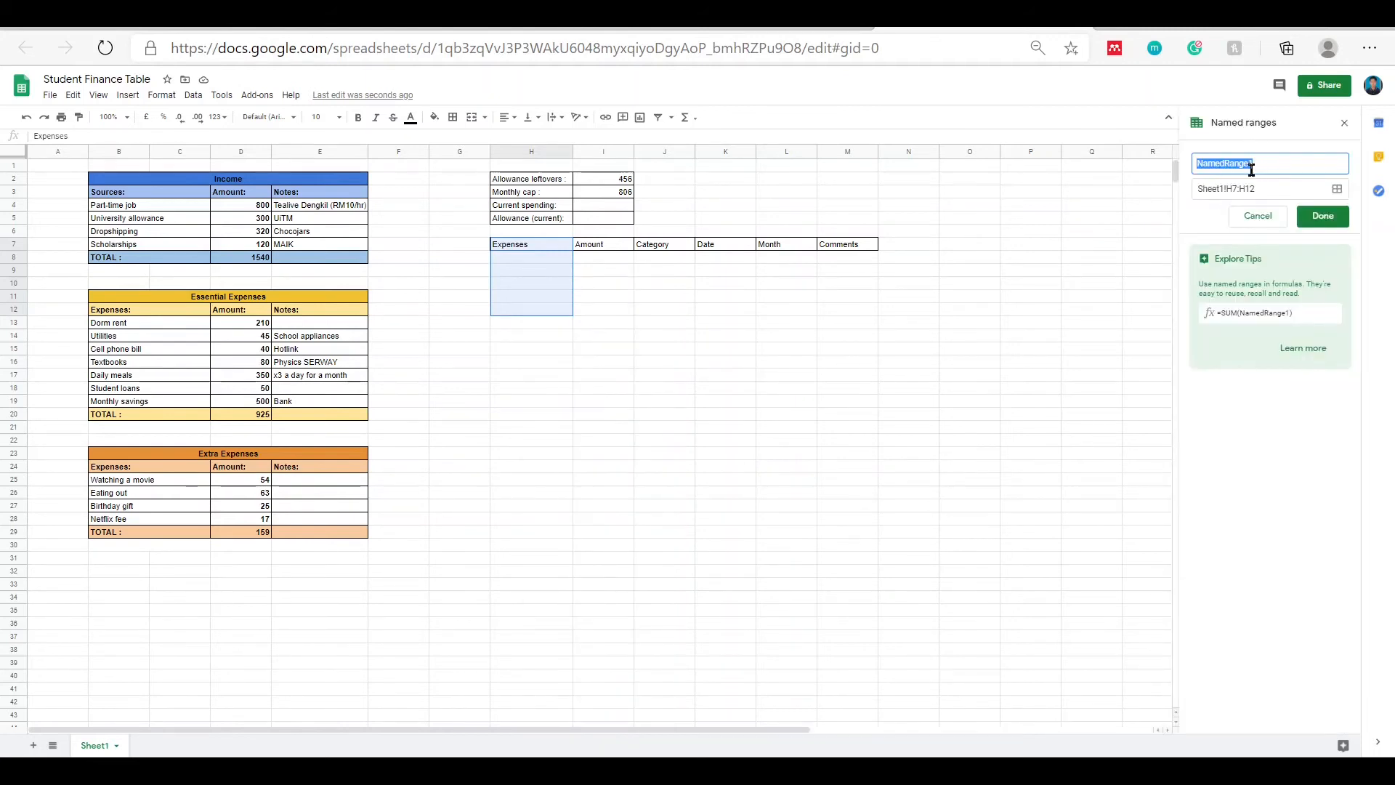
text(Expenses)
click(1275, 191)
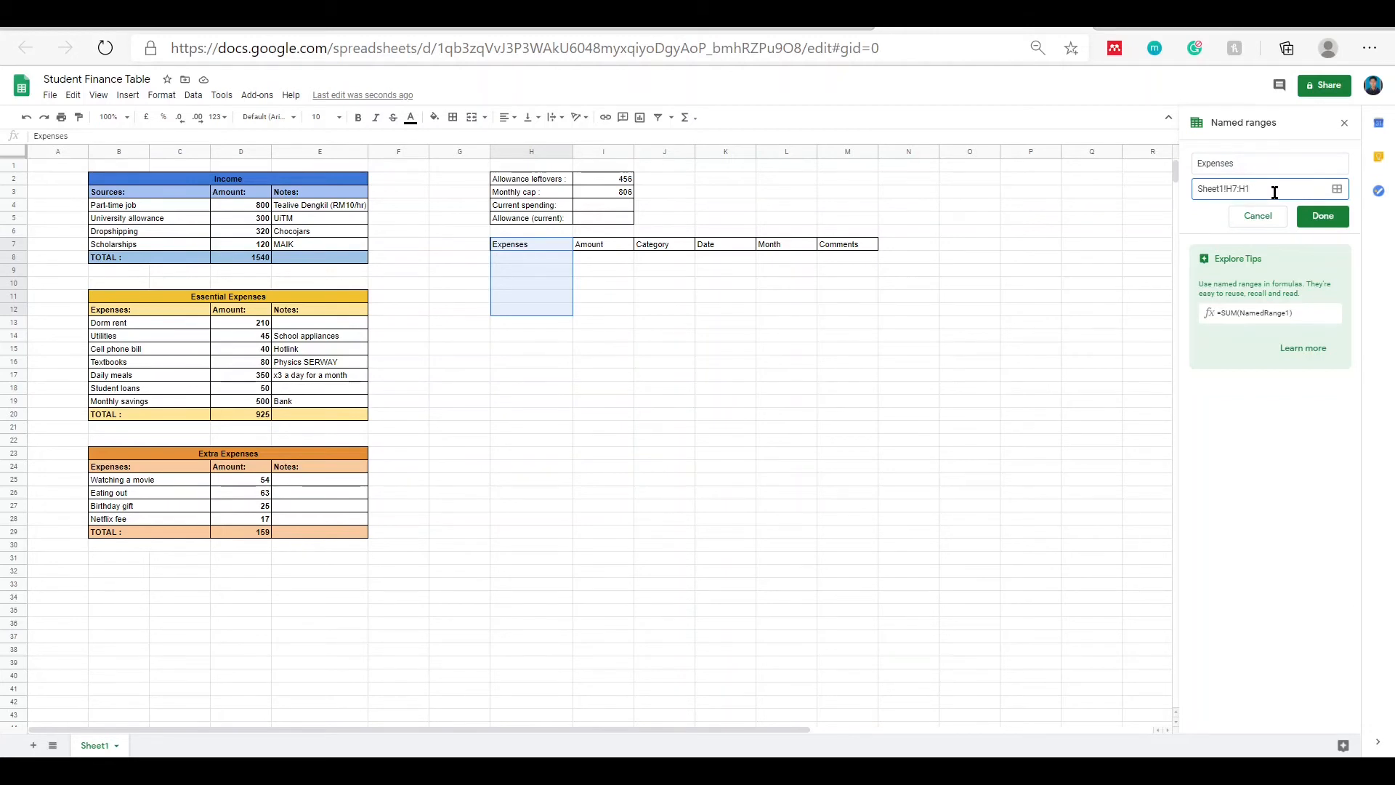
text(000)
click(1319, 217)
click(537, 319)
click(531, 389)
click(527, 467)
click(523, 400)
click(536, 257)
- Define a named range called Amount covering I7:I1000
drag(603, 244, 609, 307)
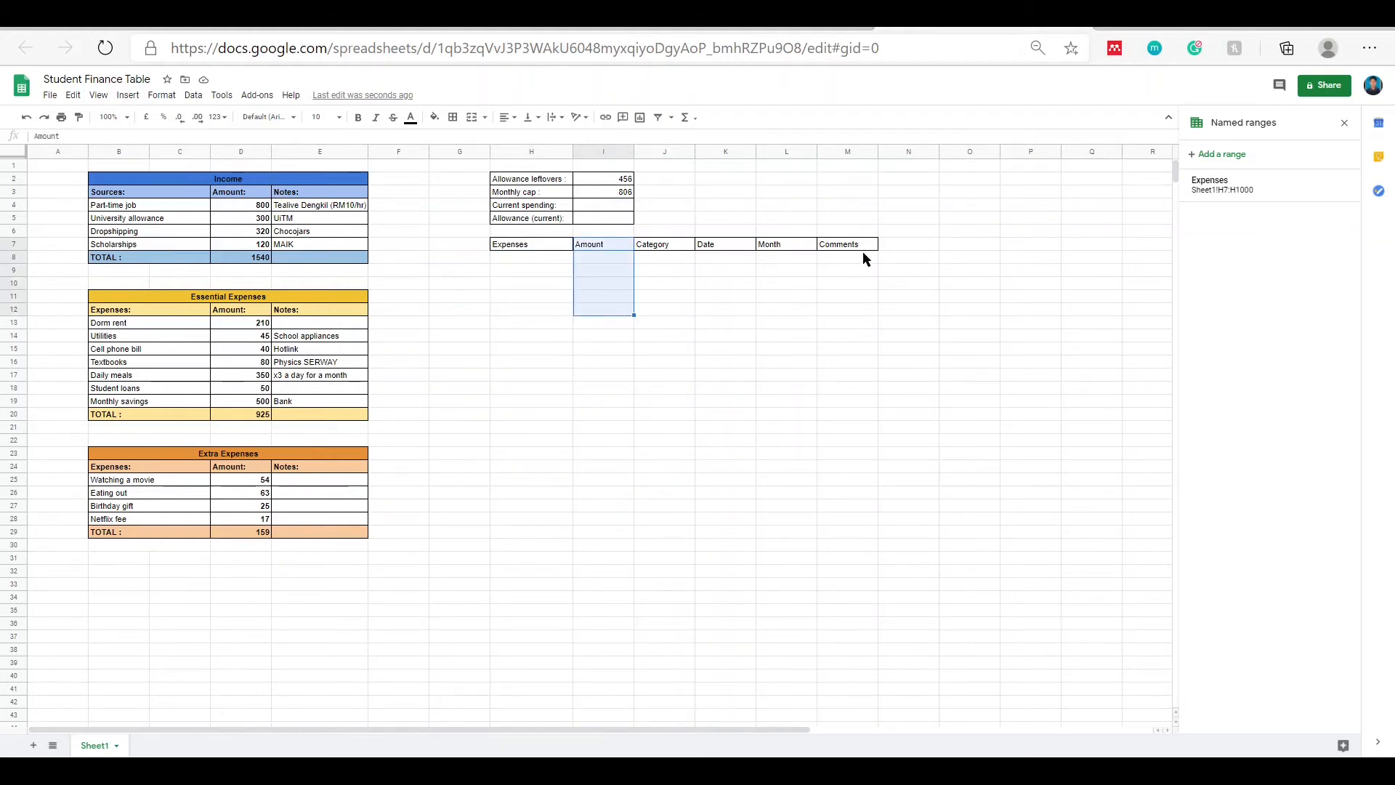
click(1228, 154)
text(Amount)
click(1261, 187)
key(BackSpace)
text(000)
key(Return)
- Define a named range called Category covering J7:J1000
drag(664, 245, 665, 285)
click(1283, 156)
text(Category)
click(1268, 188)
key(BackSpace)
text(000)
key(Return)
- Define a named range called Date covering K7:K1000
drag(730, 248, 727, 283)
click(1277, 155)
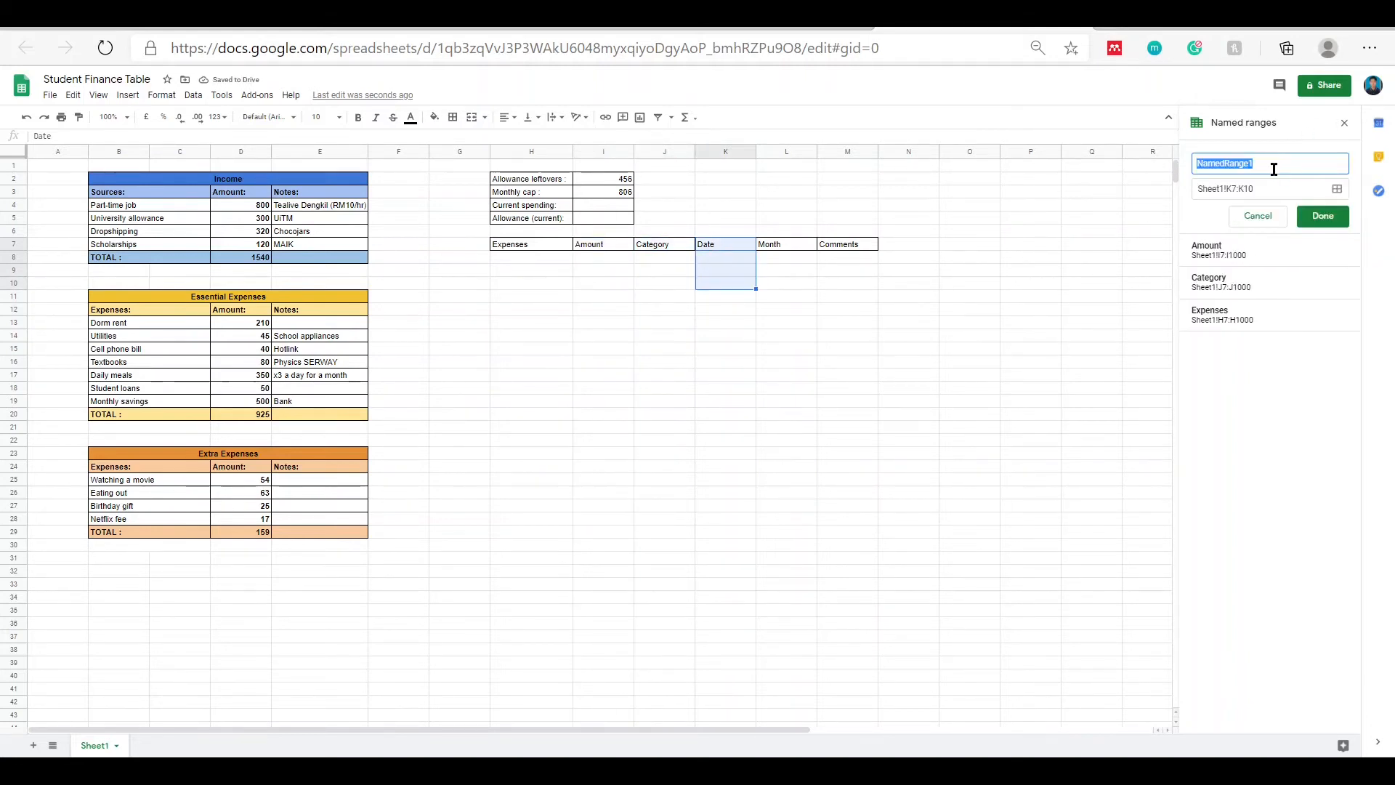
text(Date)
click(1266, 192)
key(BackSpace)
text(000)
key(Return)
- Define a named range called Month covering L7:L1000
drag(799, 247, 847, 297)
click(1273, 155)
text(Month)
click(1255, 188)
key(BackSpace)
text(000)
key(Return)
- Define a named range called Comments covering M7:M1000
click(1261, 154)
text(Comments)
click(1275, 188)
text(000)
key(Return)
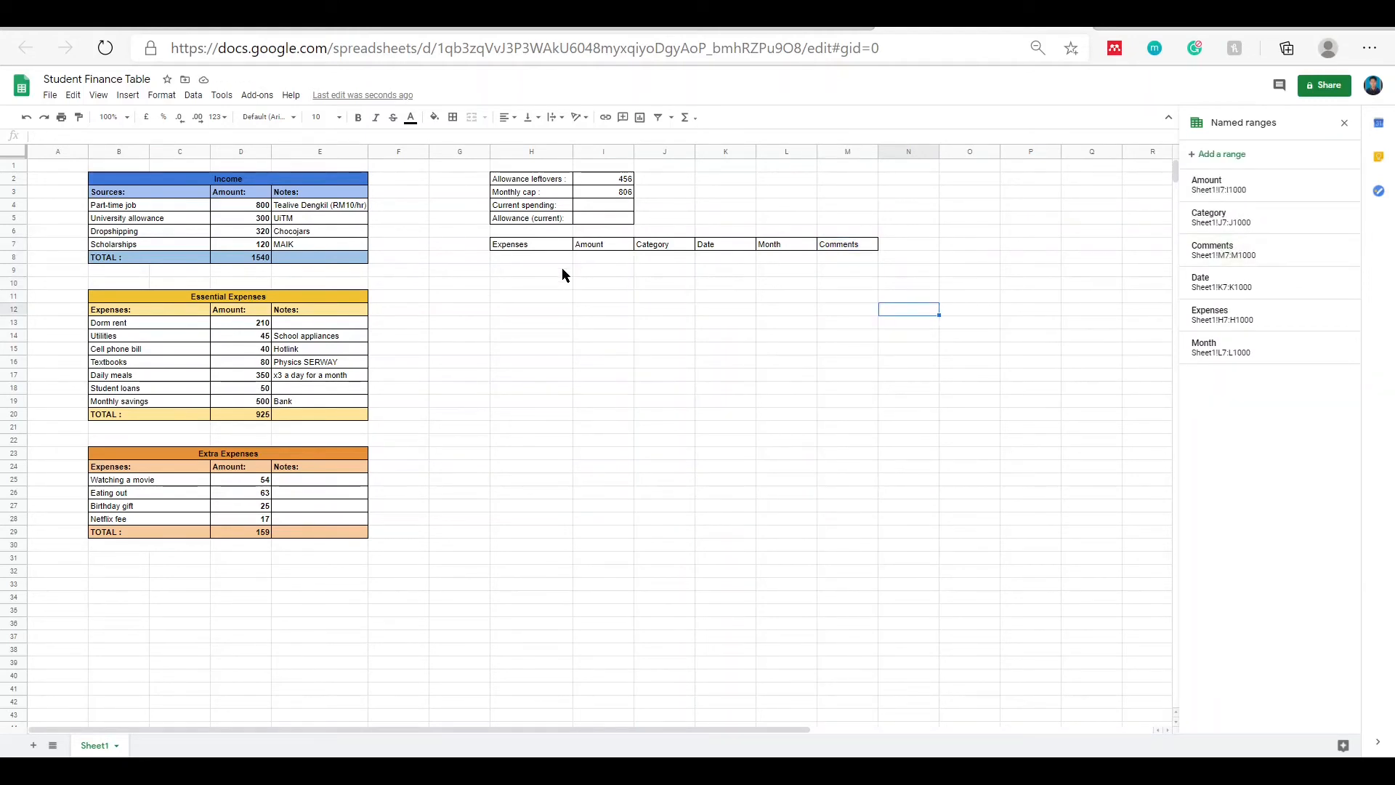
- Define a named range called Full_Table over the expense log cells H7:M19
drag(512, 251, 839, 402)
right_click(673, 304)
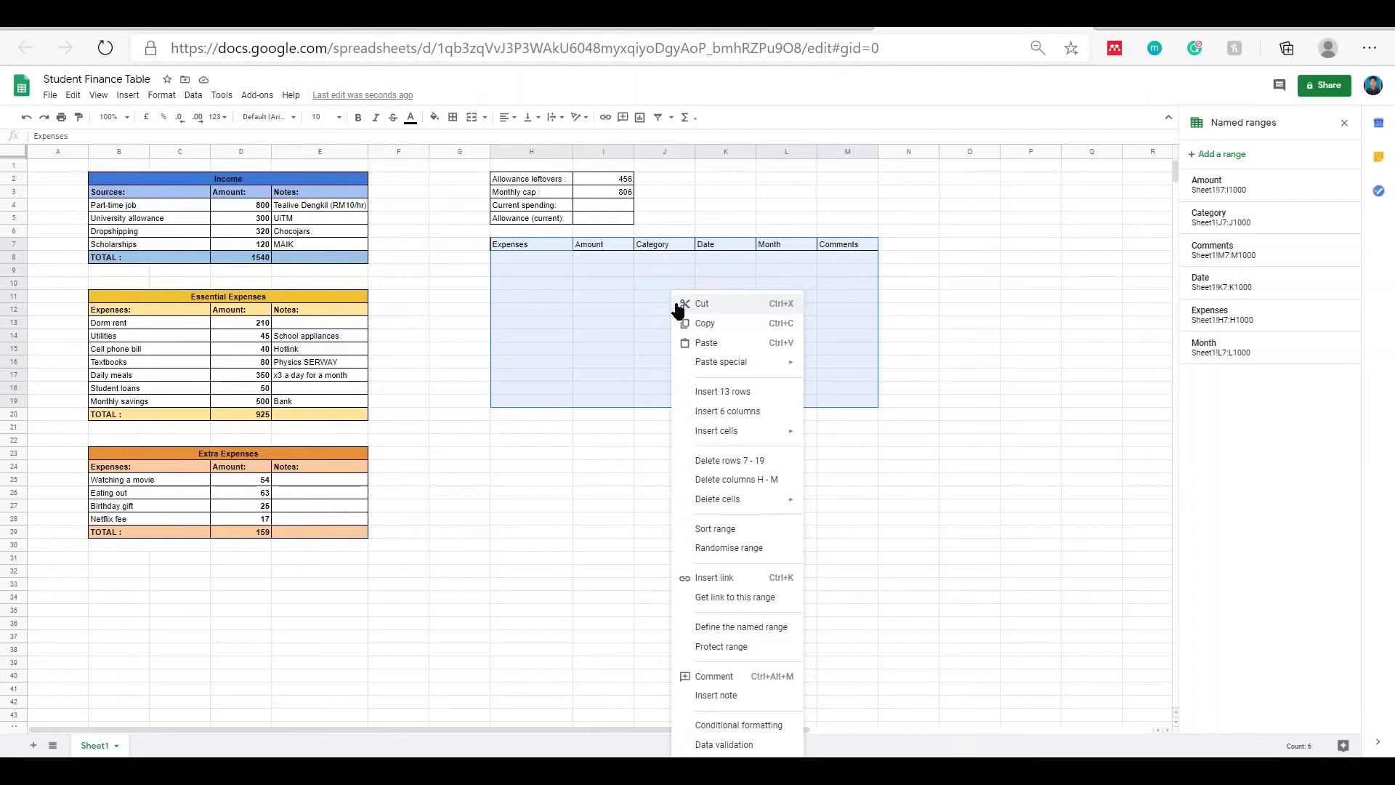
click(1244, 155)
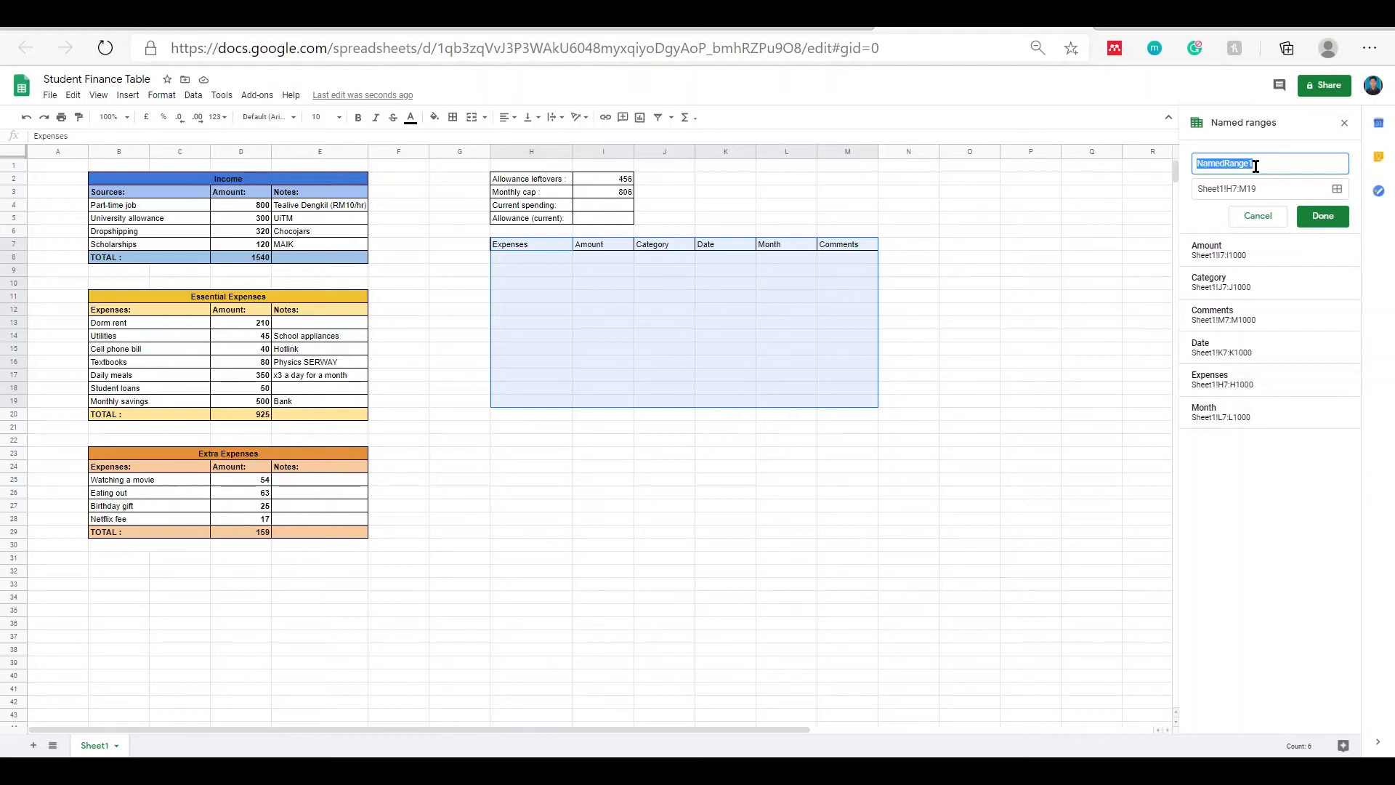
text(Full_ Table)
key(Return)
- Extend the Full_Table named range to H7:M1000
click(1253, 348)
click(1266, 379)
key(BackSpace)
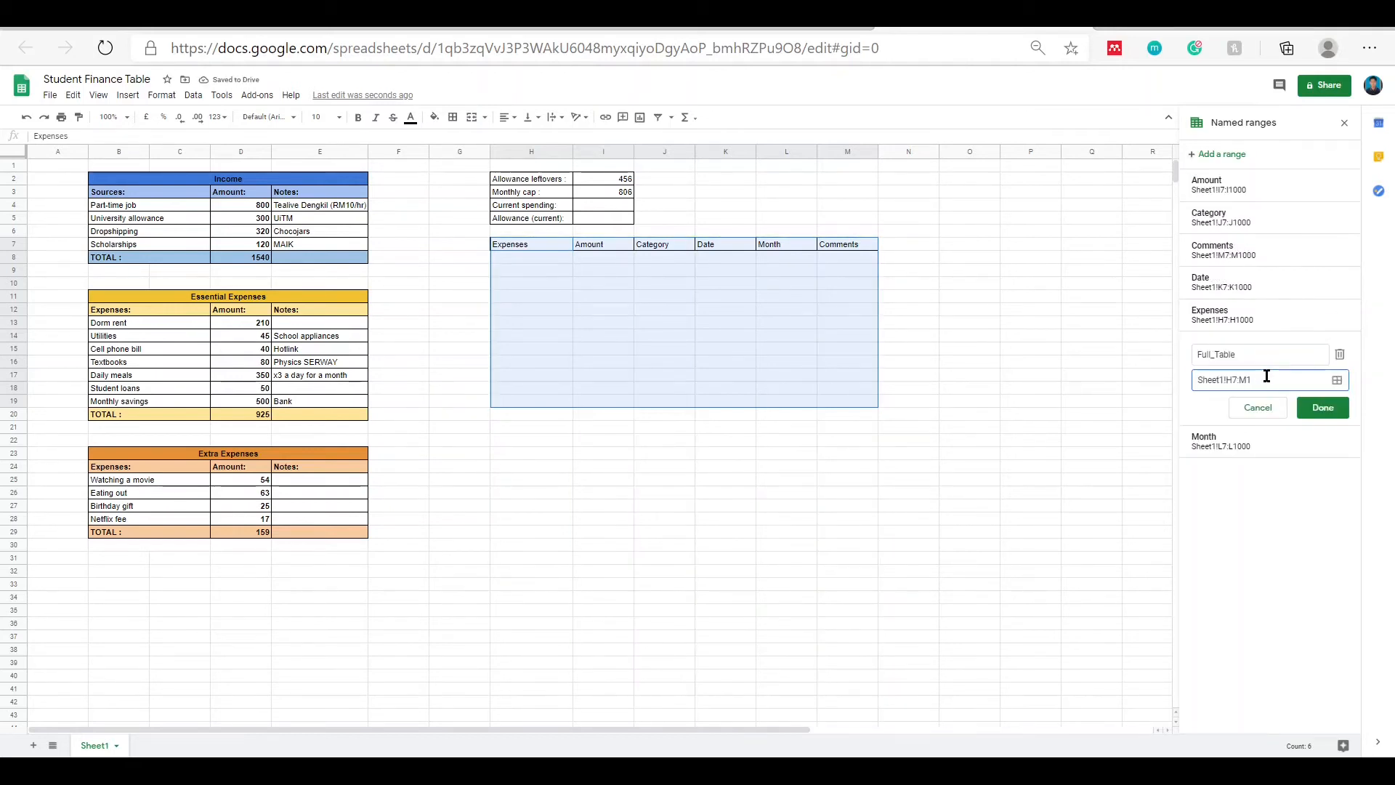
text(000)
click(1322, 408)
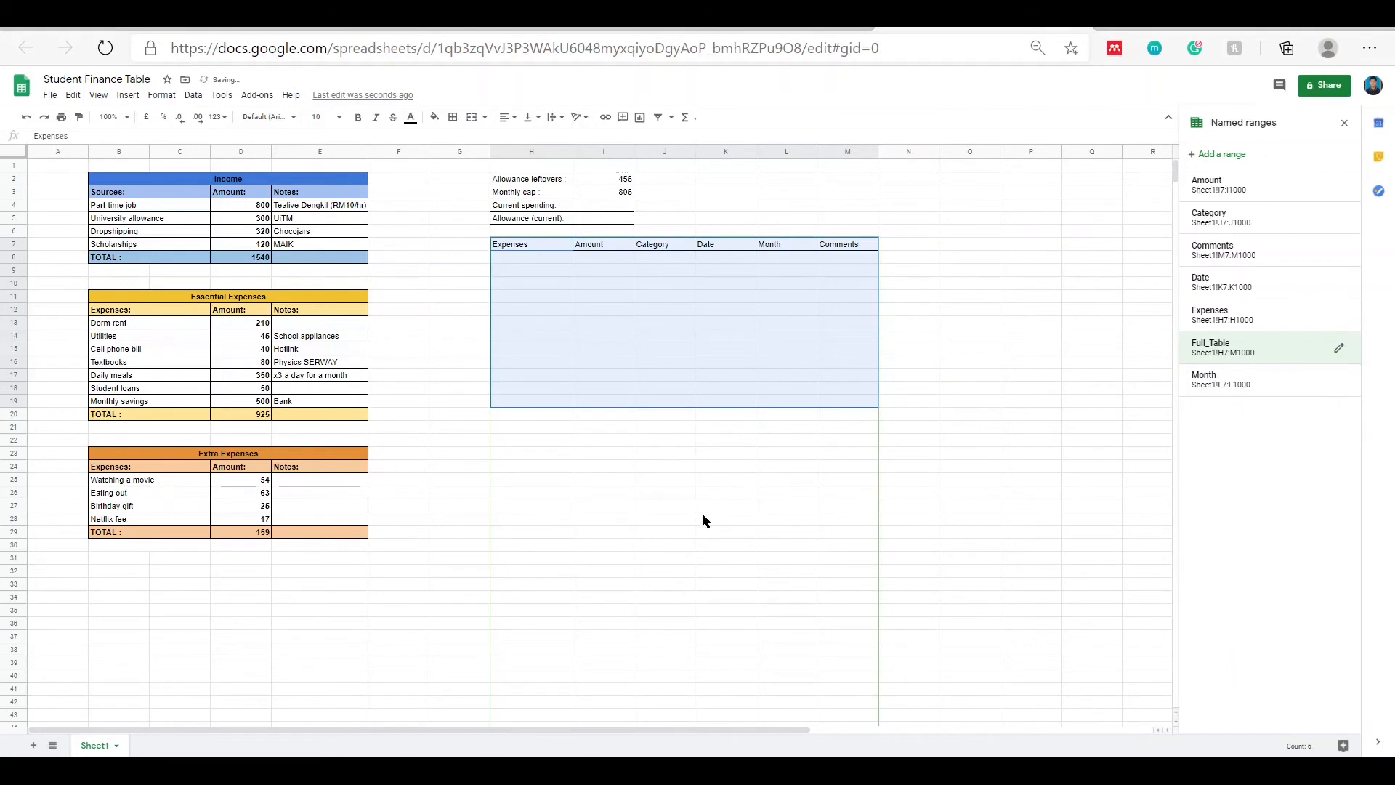
click(668, 439)
click(624, 532)
click(712, 480)
click(639, 378)
click(590, 325)
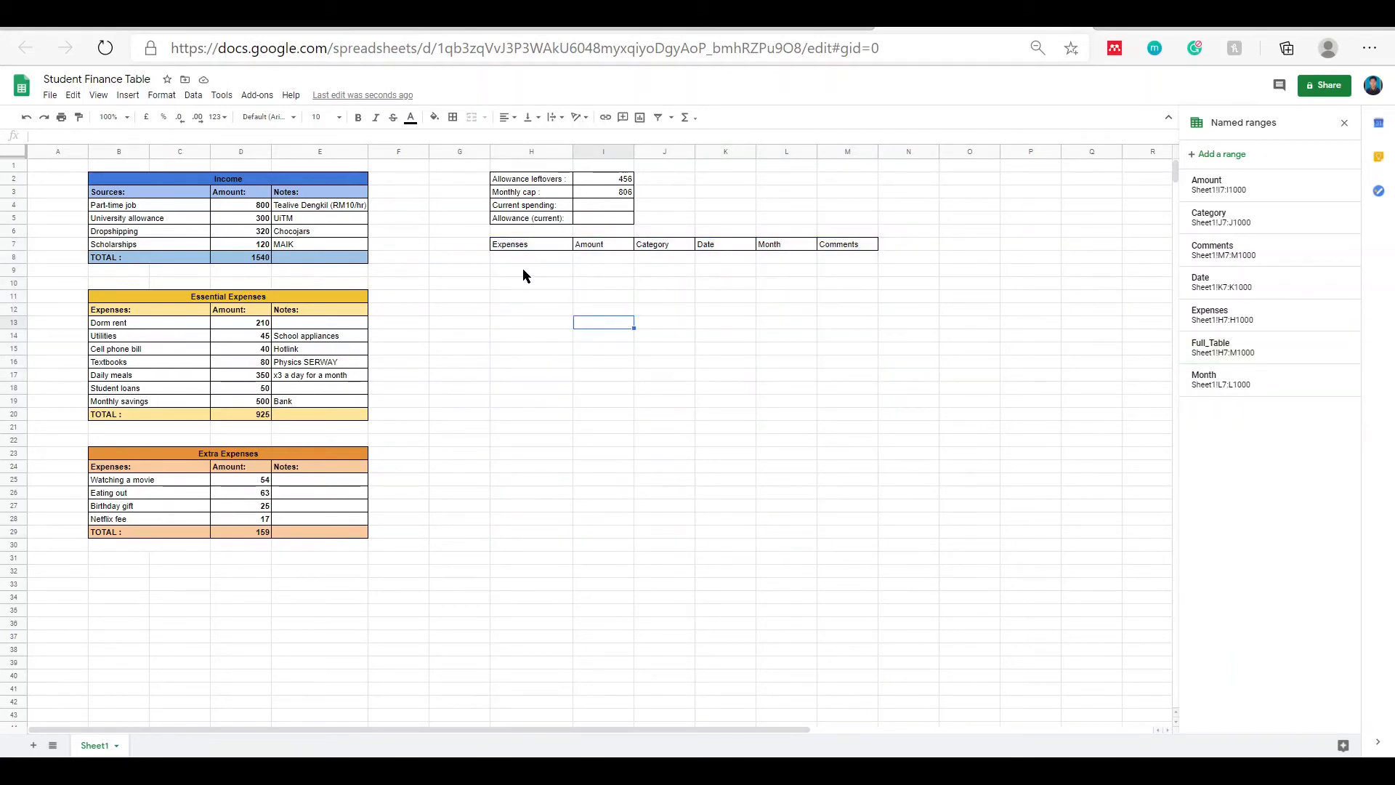
- Apply all borders to the whole Full_Table range
mouse_move(1259, 198)
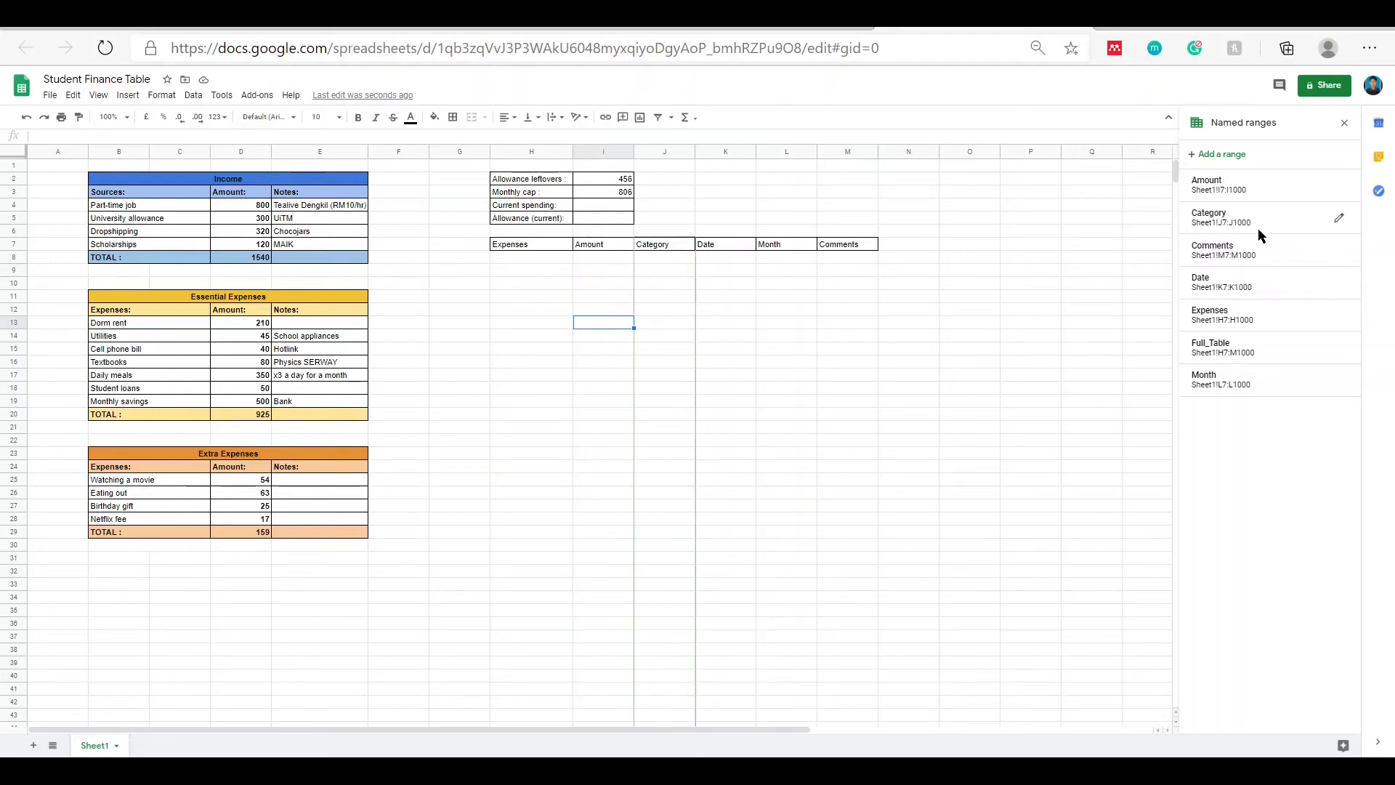
click(1259, 352)
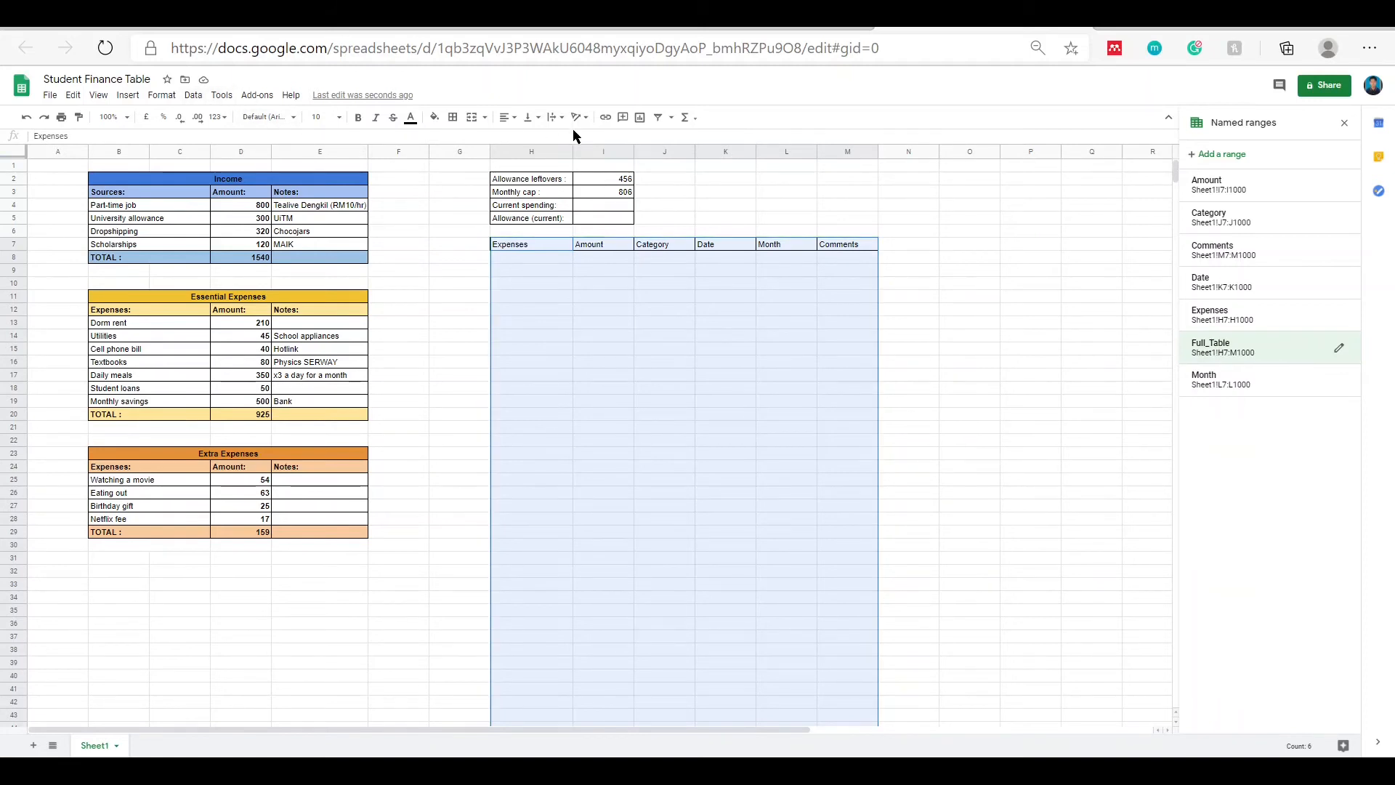
click(453, 118)
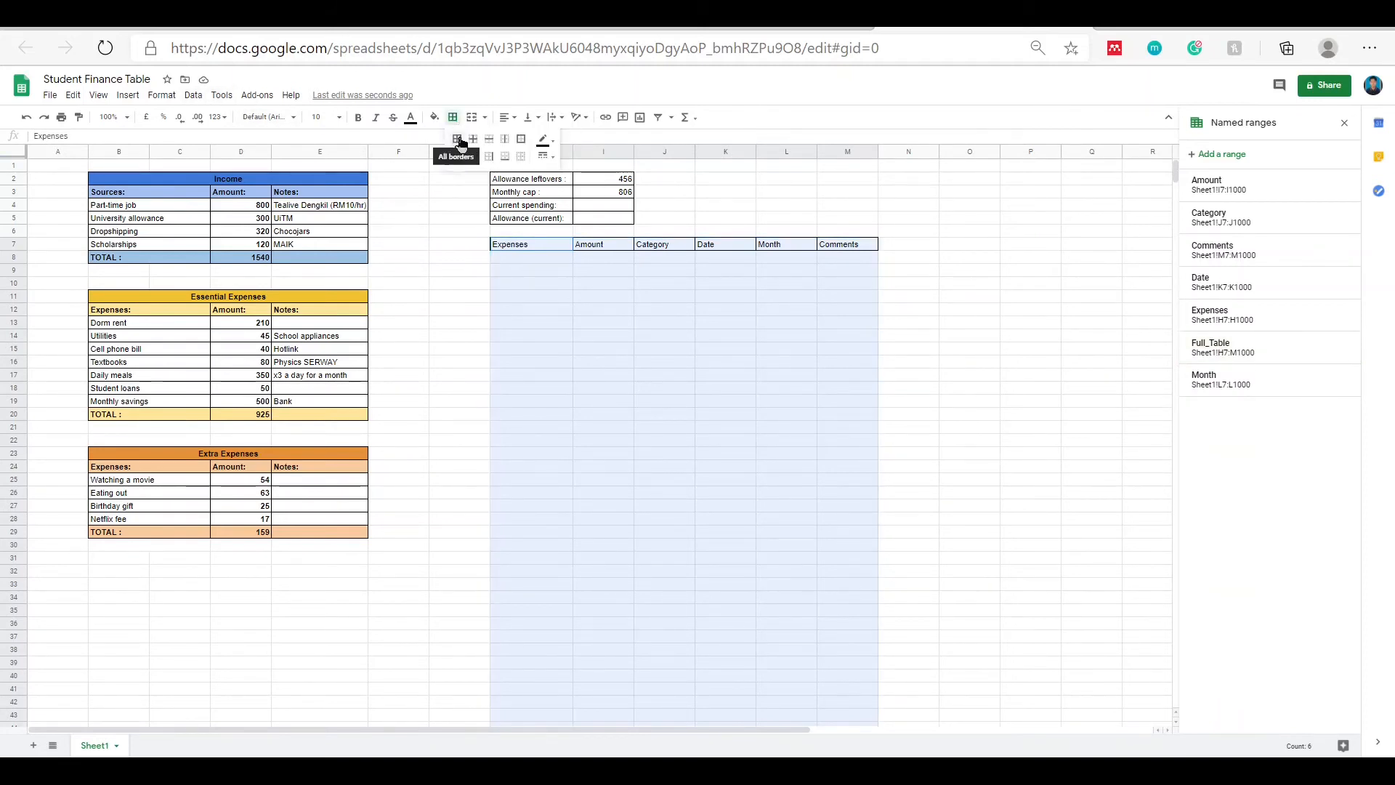
click(459, 142)
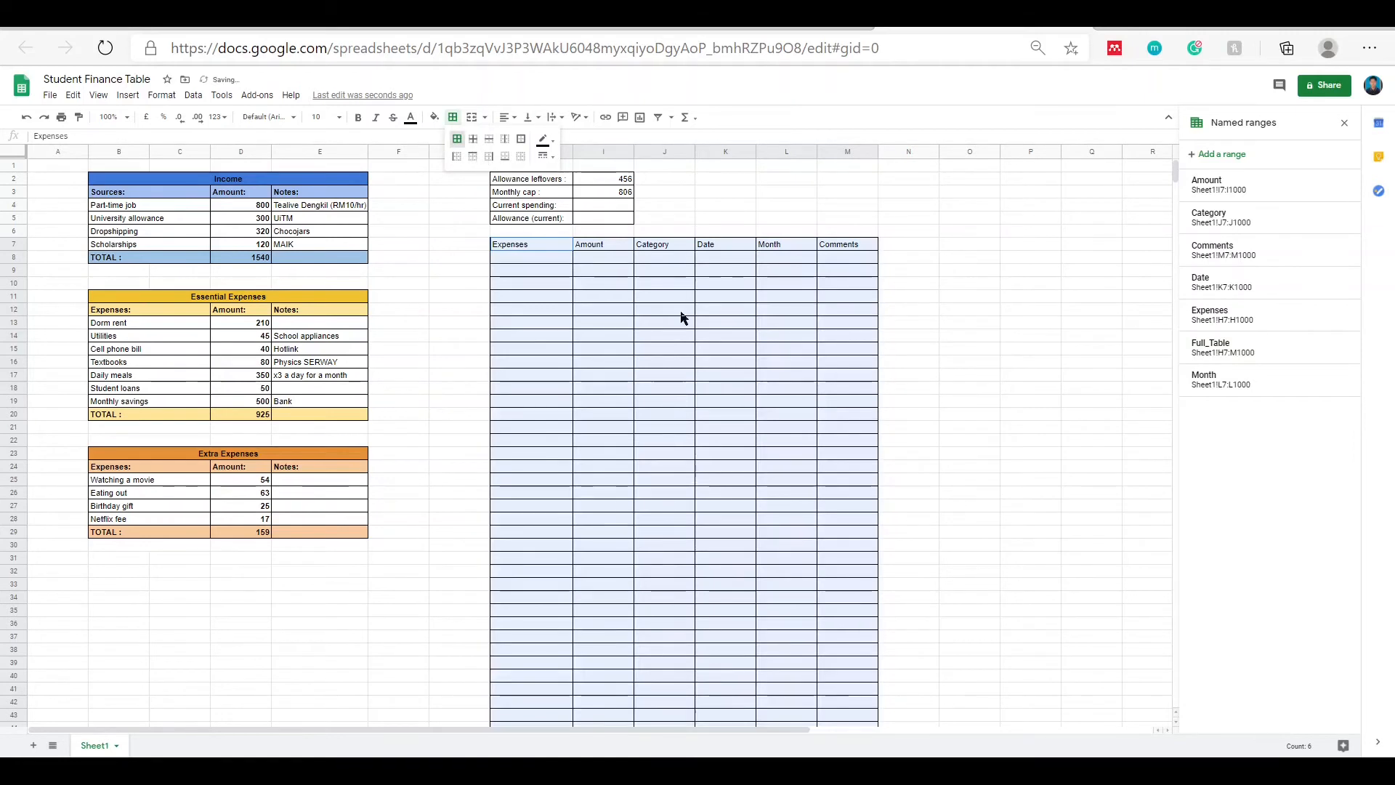
scroll(660, 348, down, 2)
scroll(660, 347, up, 3)
click(725, 218)
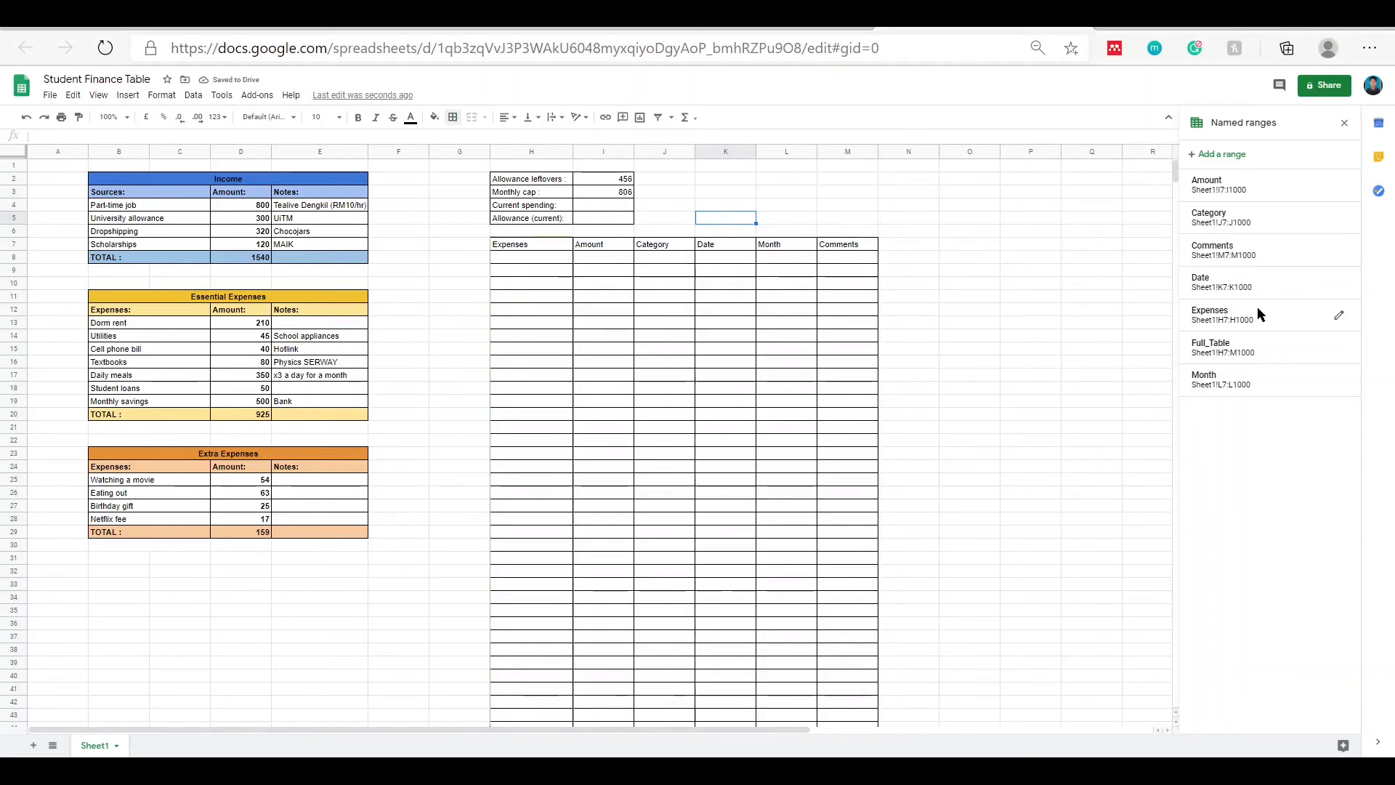
- Apply alternating colours to the Full_Table range H7:M1000 using a blue style with a header row
click(1260, 346)
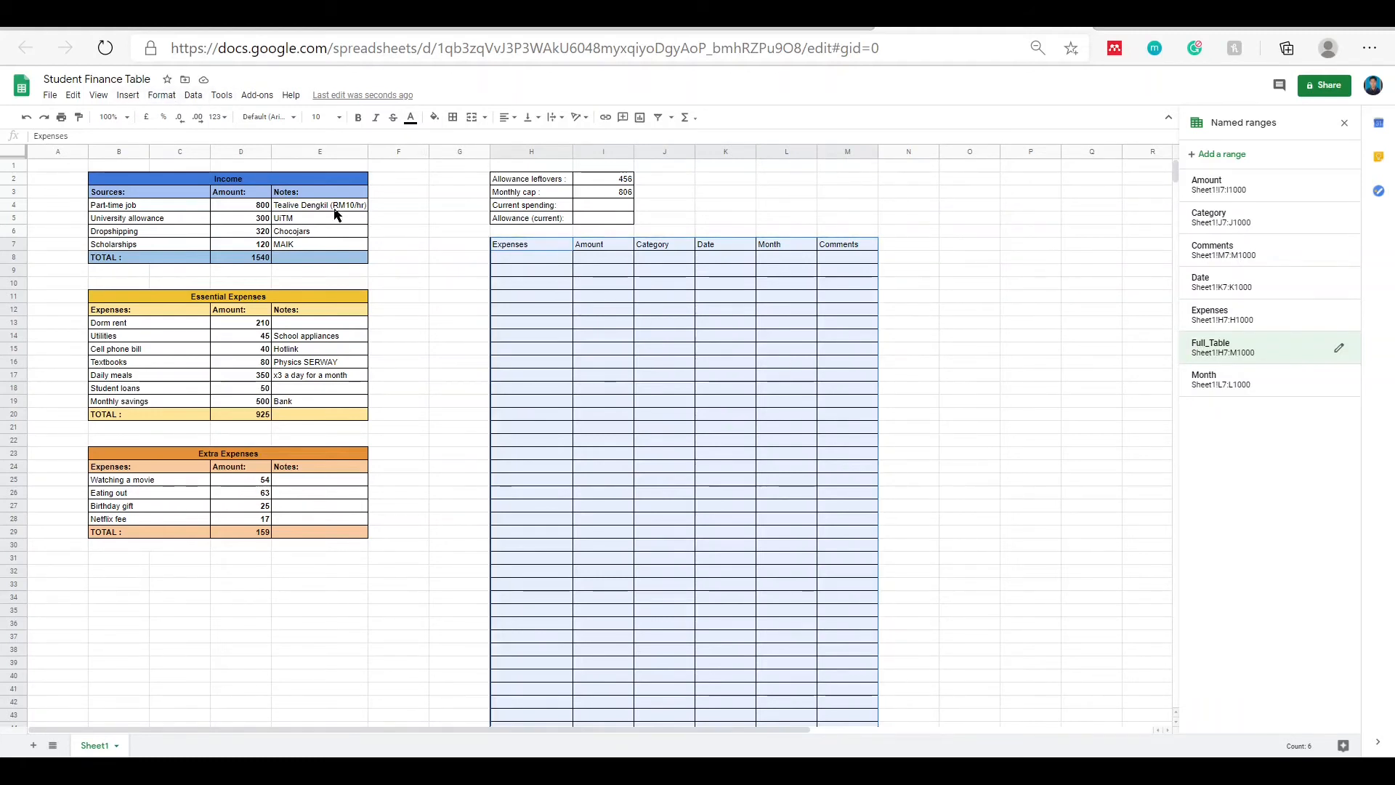
click(162, 95)
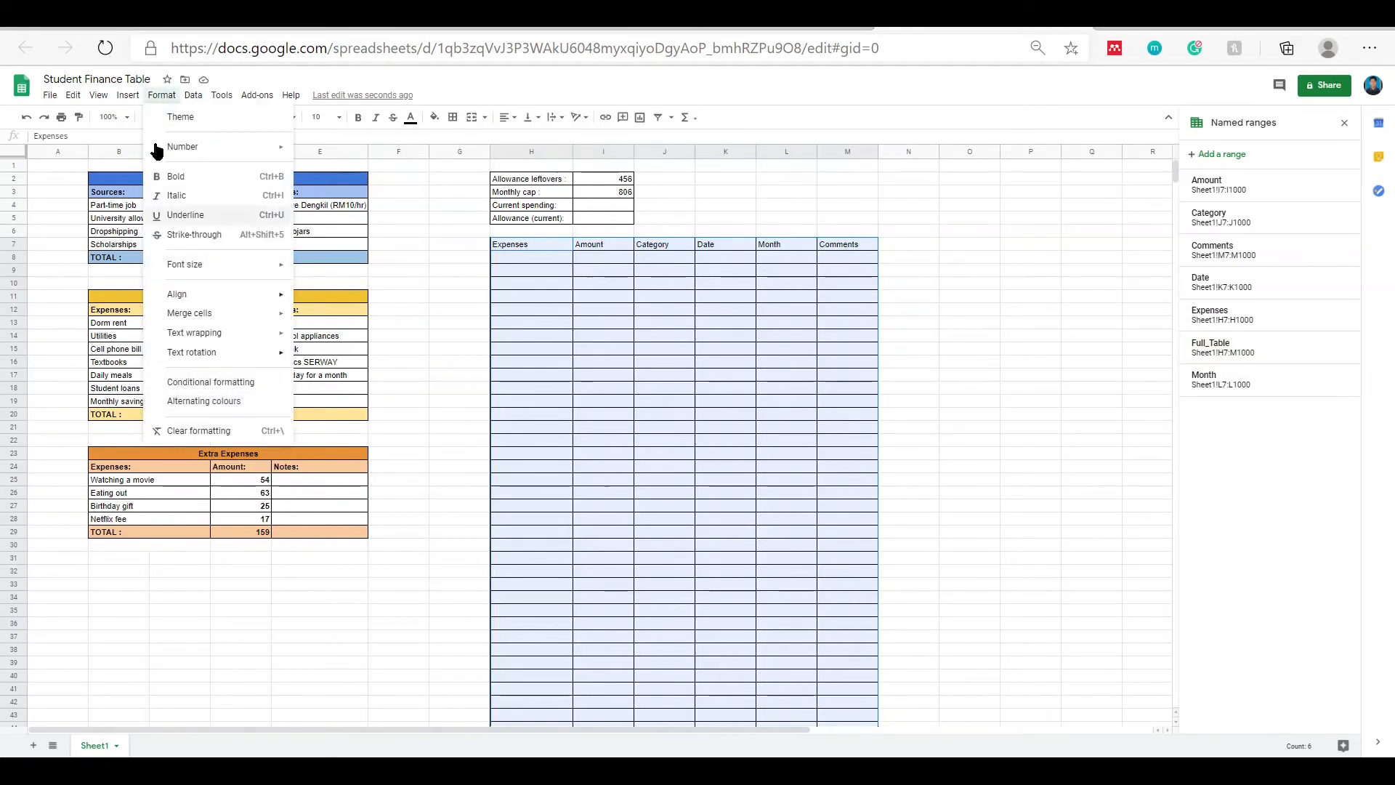
click(202, 402)
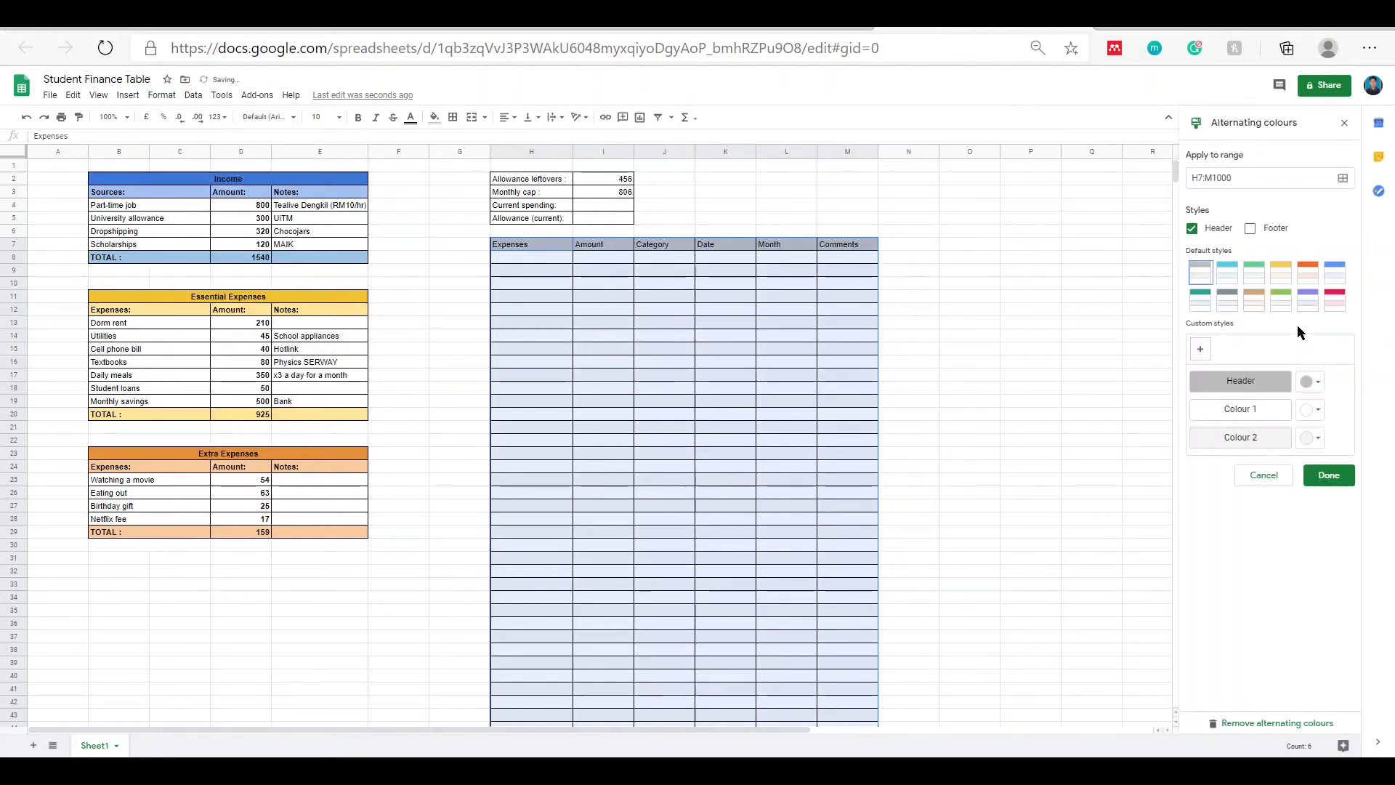
click(1333, 298)
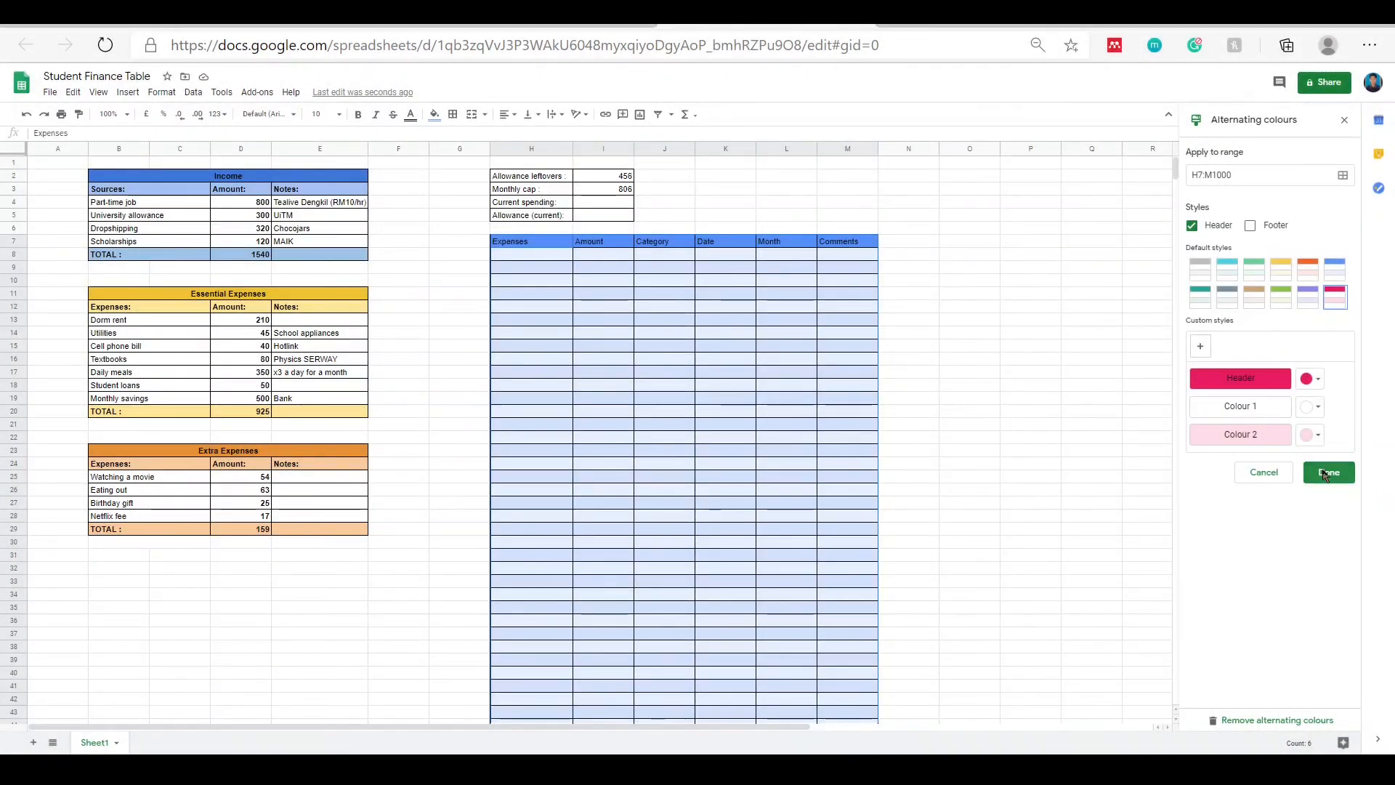
click(1328, 473)
click(1031, 410)
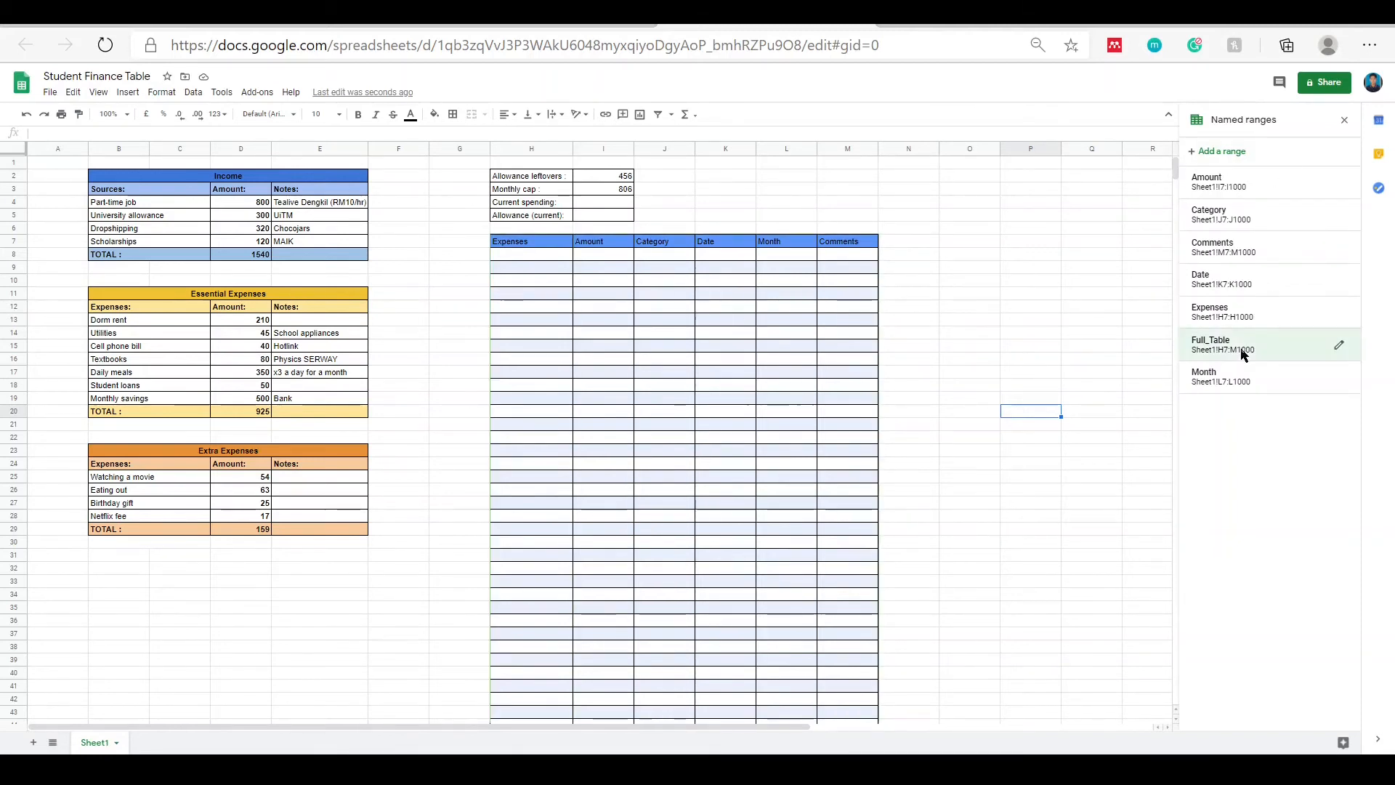
- Check the cell range covered by the Full_Table named range
click(1319, 345)
click(1339, 345)
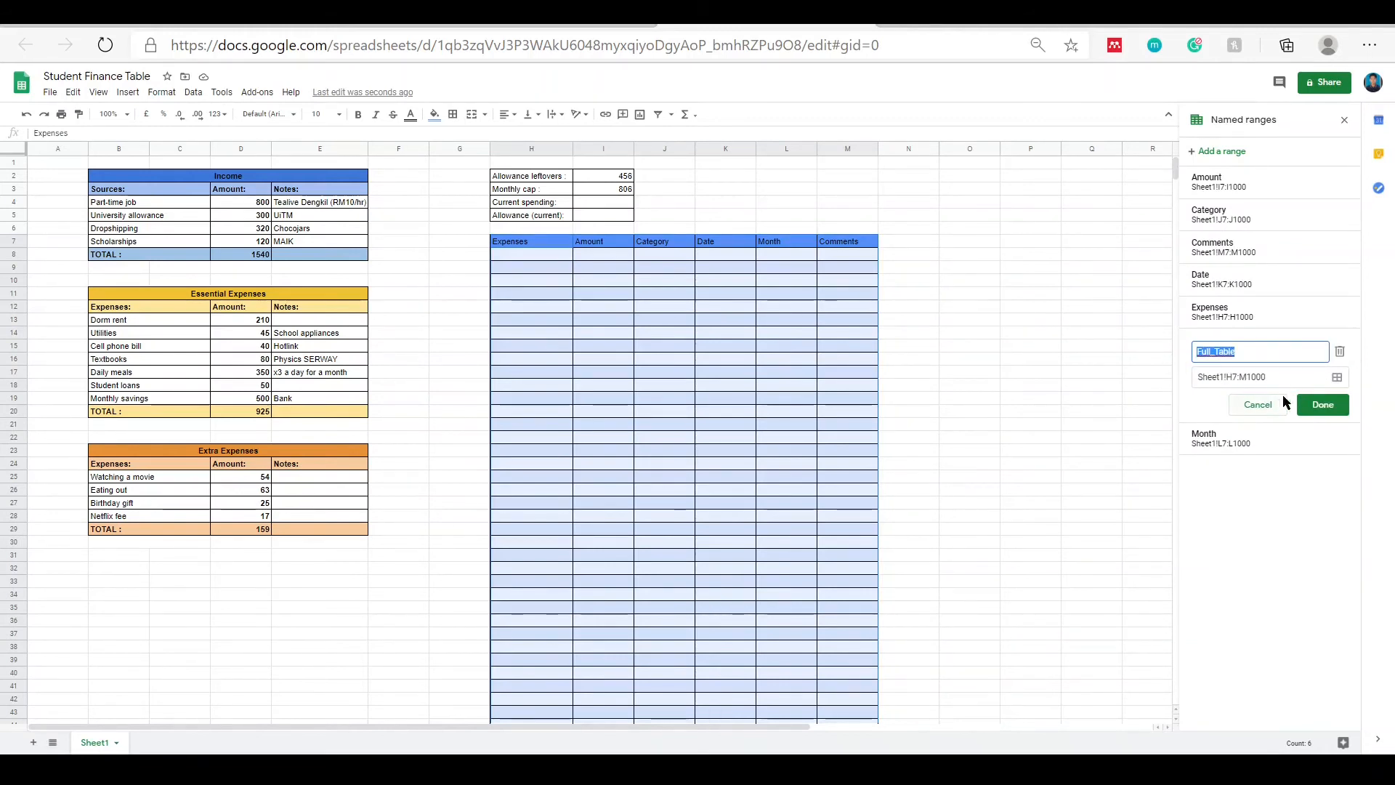
click(1320, 404)
click(1060, 402)
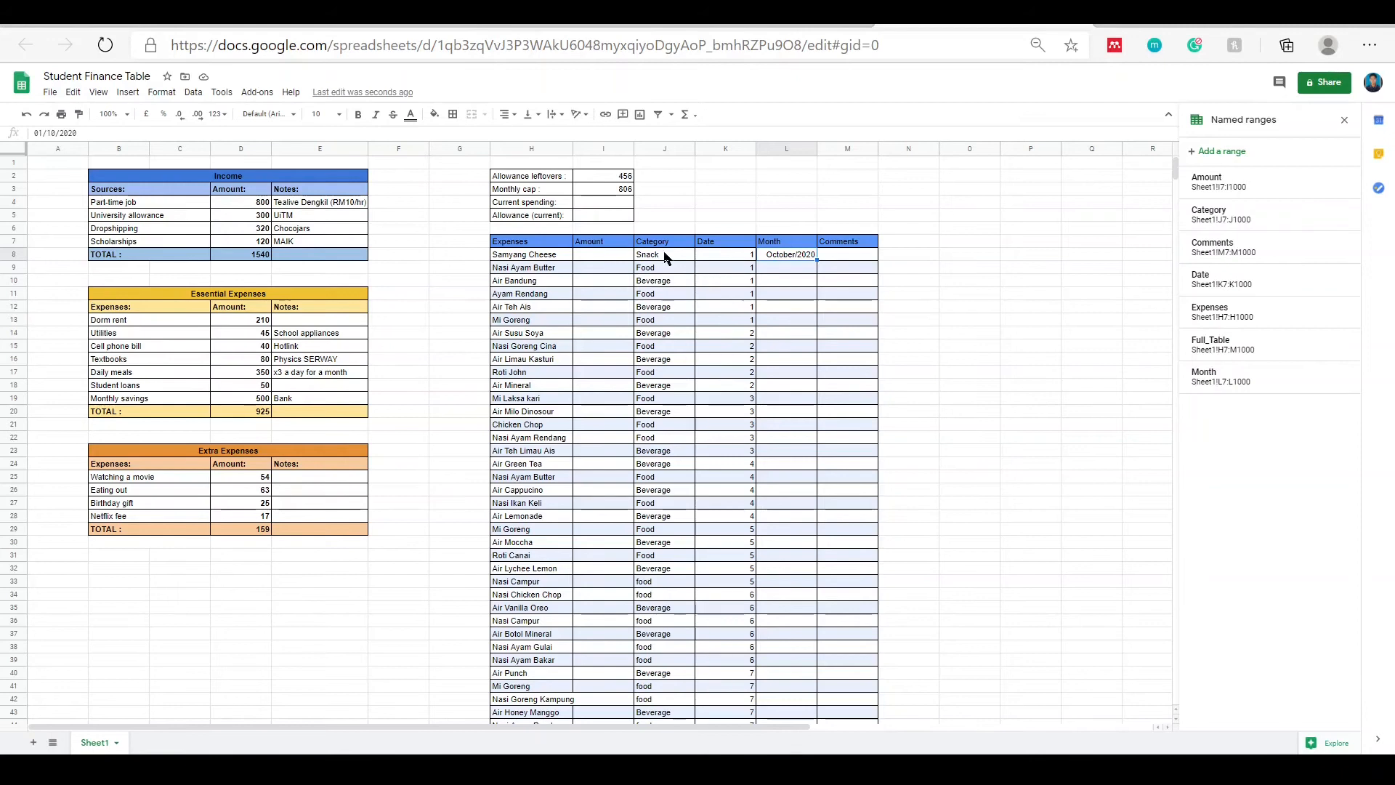
- Fill the October/2020 value from L8 down the Month column to the last logged expense in row 45
scroll(534, 280, down, 2)
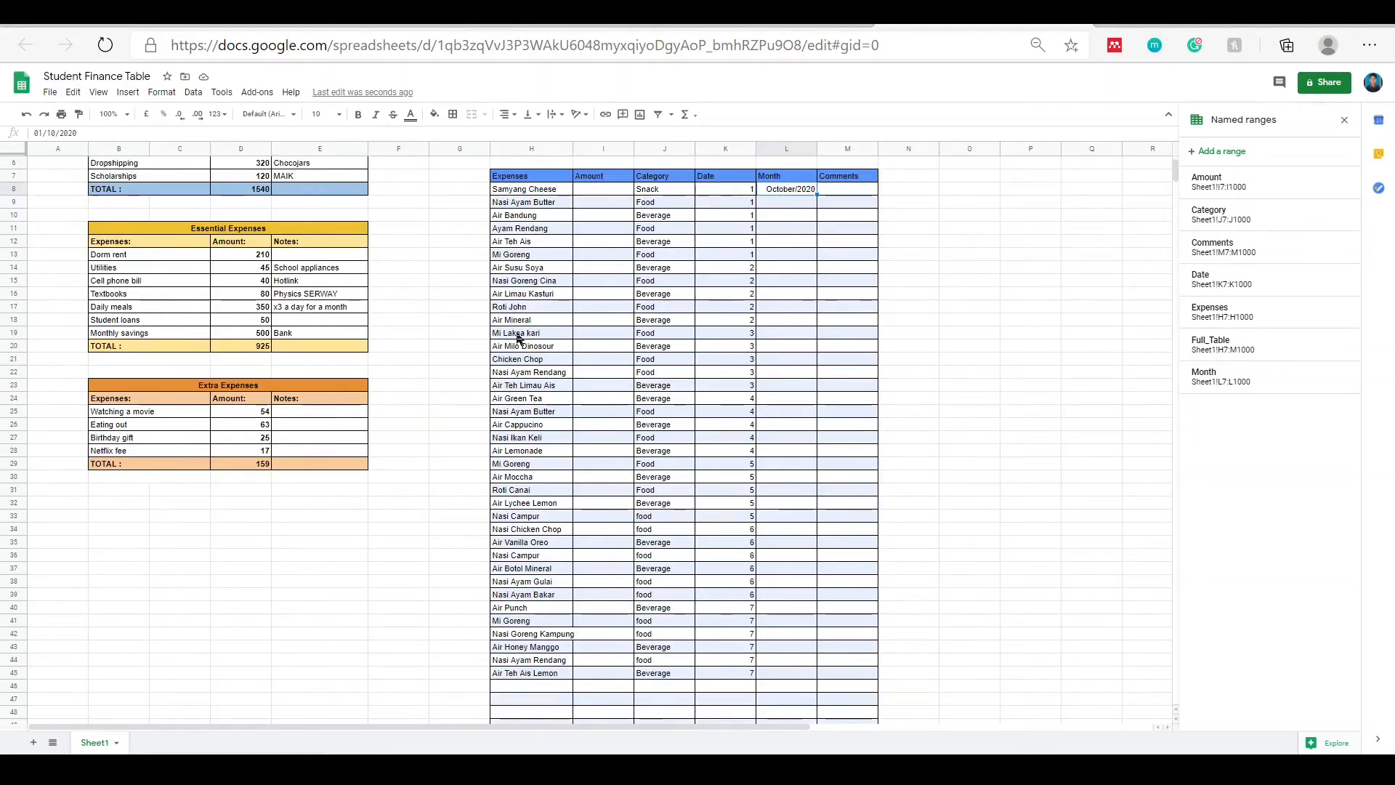
scroll(535, 280, up, 1)
scroll(534, 276, down, 3)
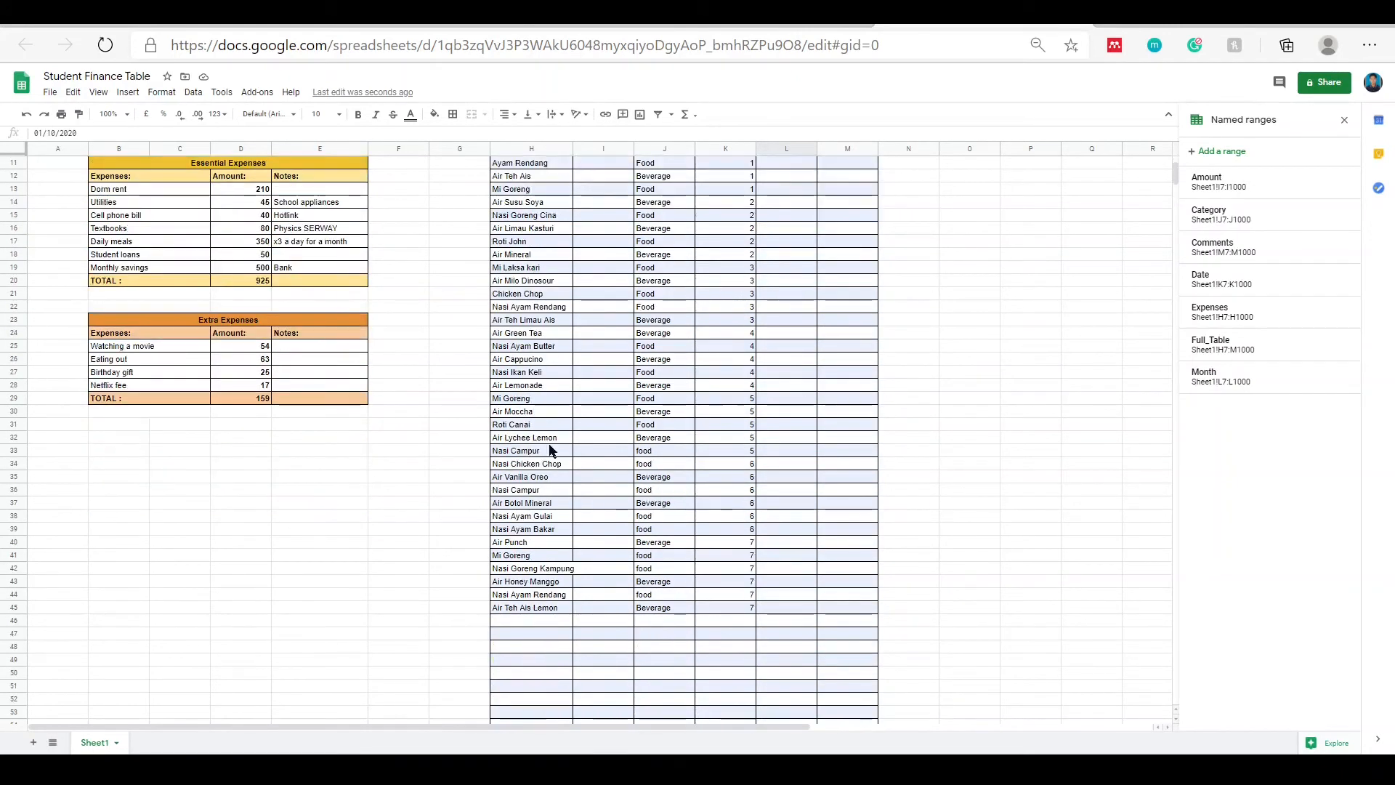
scroll(550, 451, up, 5)
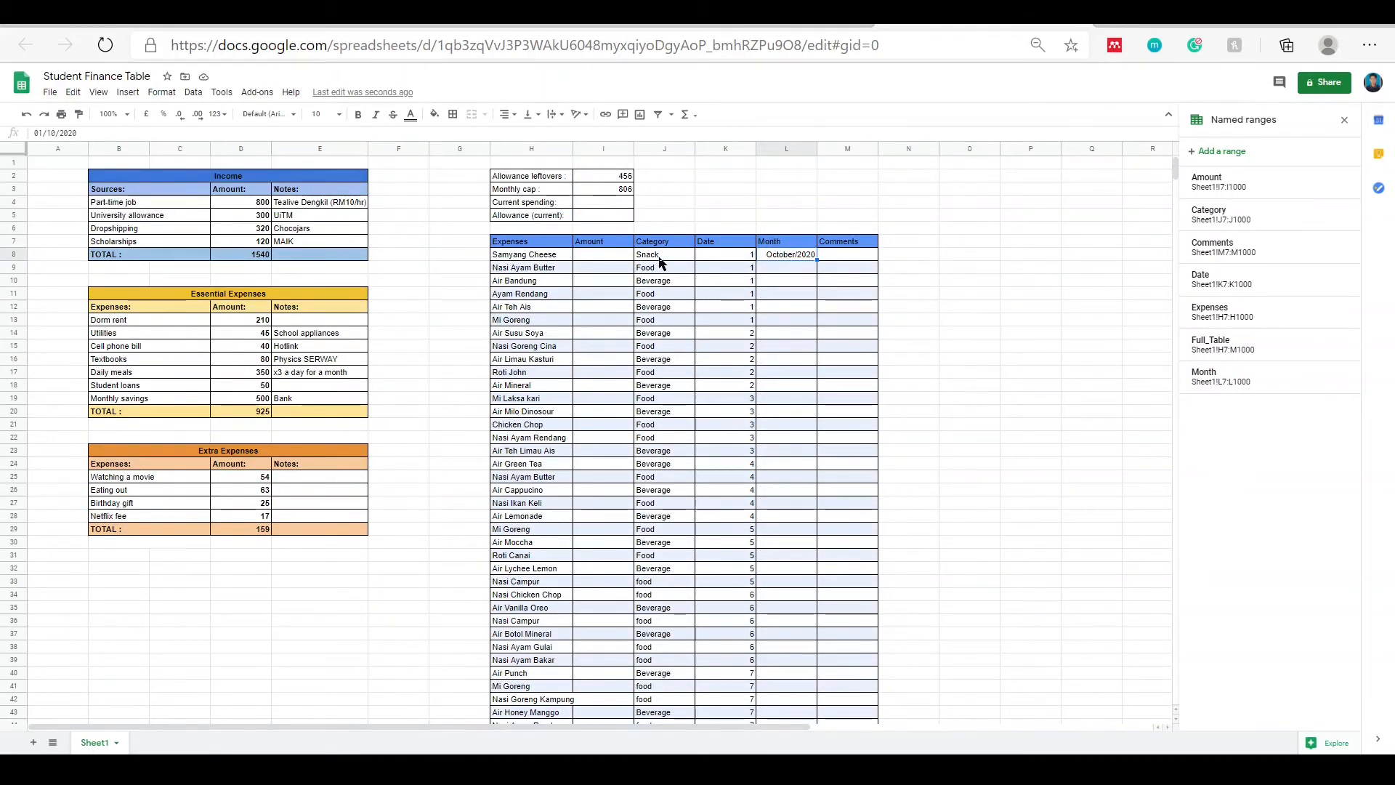
scroll(734, 298, down, 2)
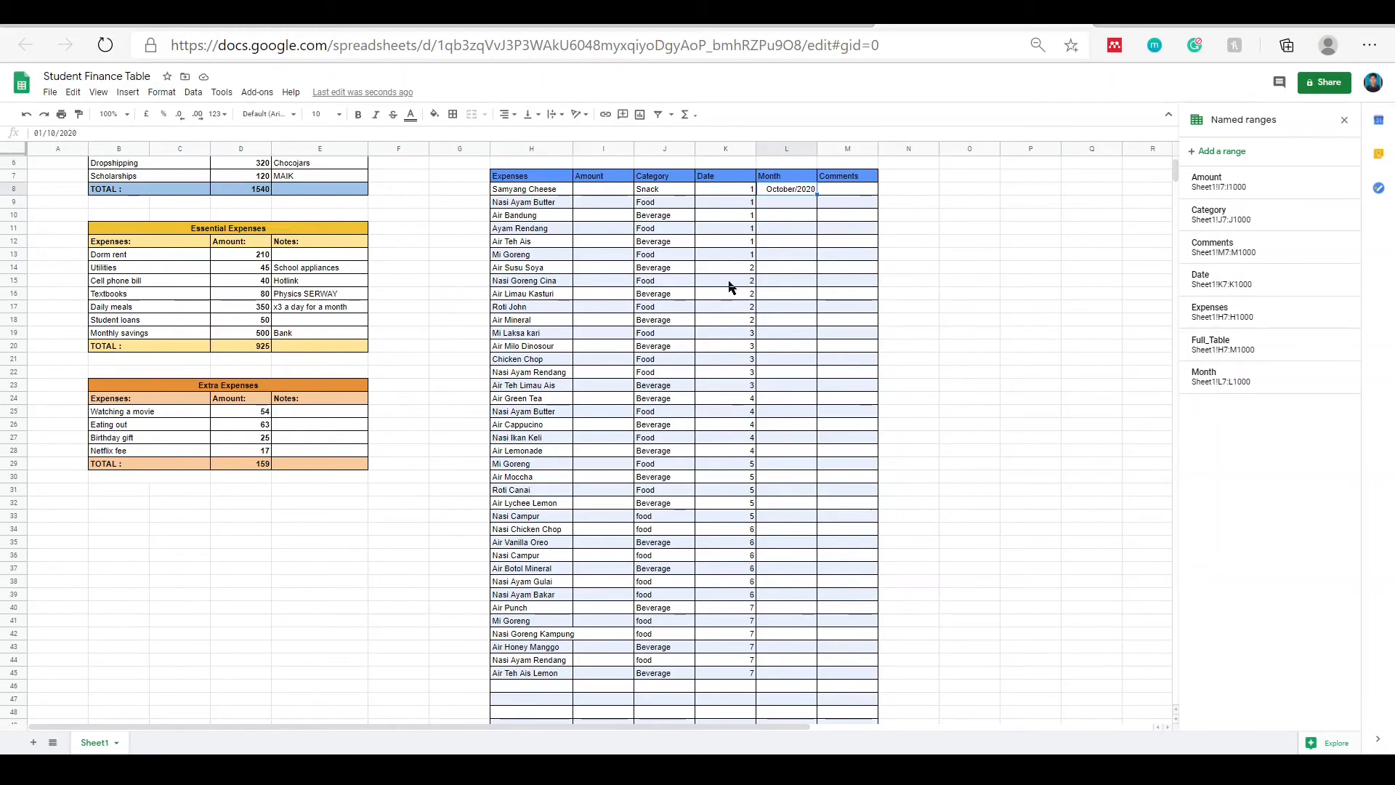
scroll(731, 287, up, 2)
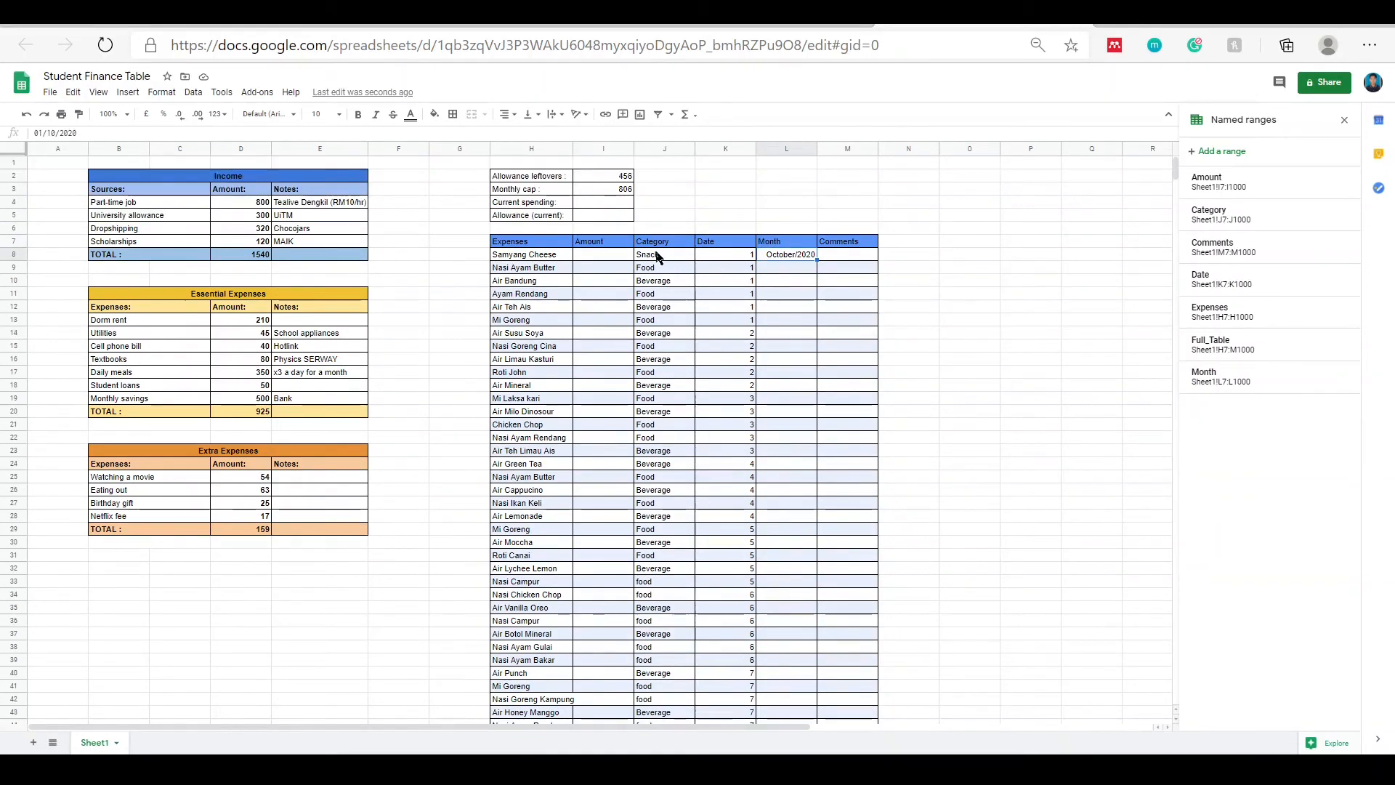
scroll(670, 436, down, 1)
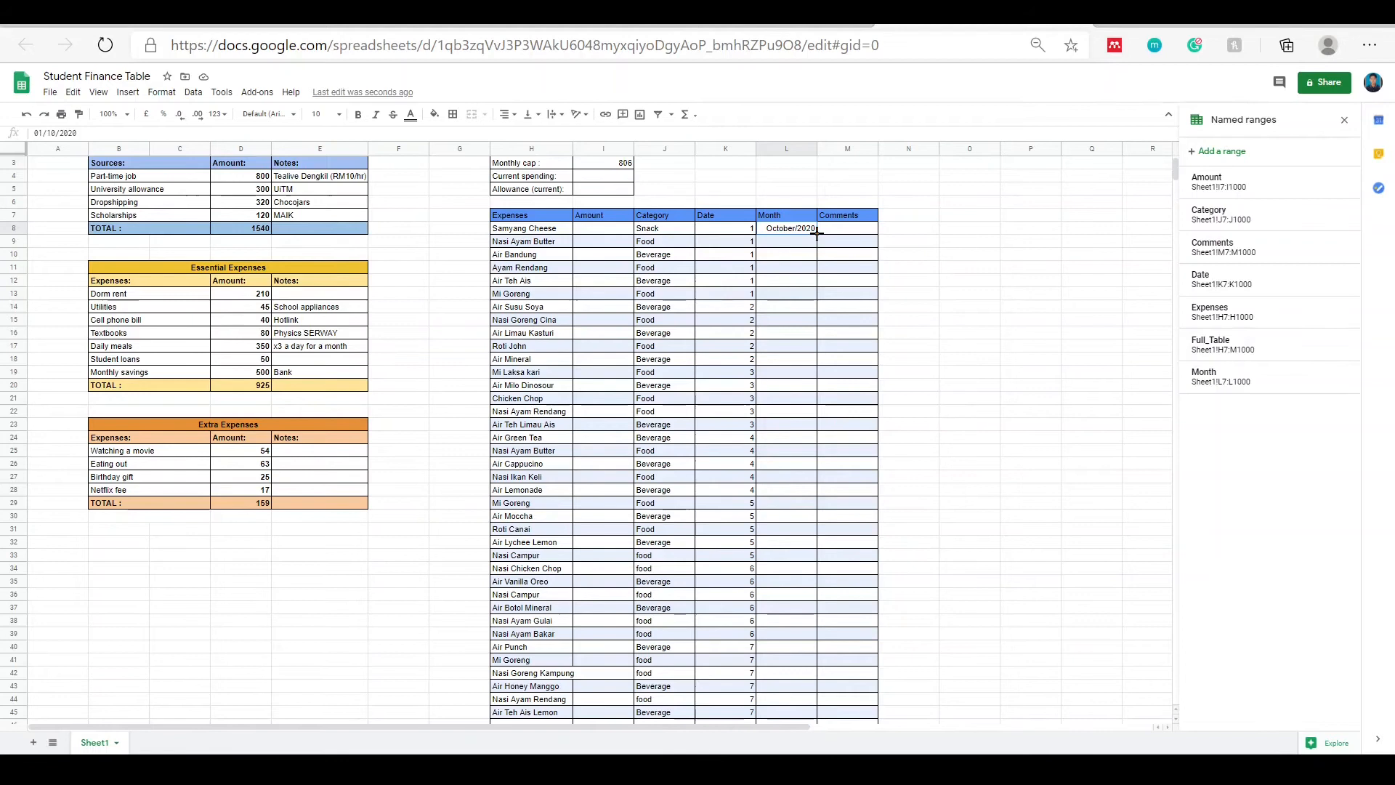
drag(817, 231, 805, 665)
scroll(901, 263, up, 2)
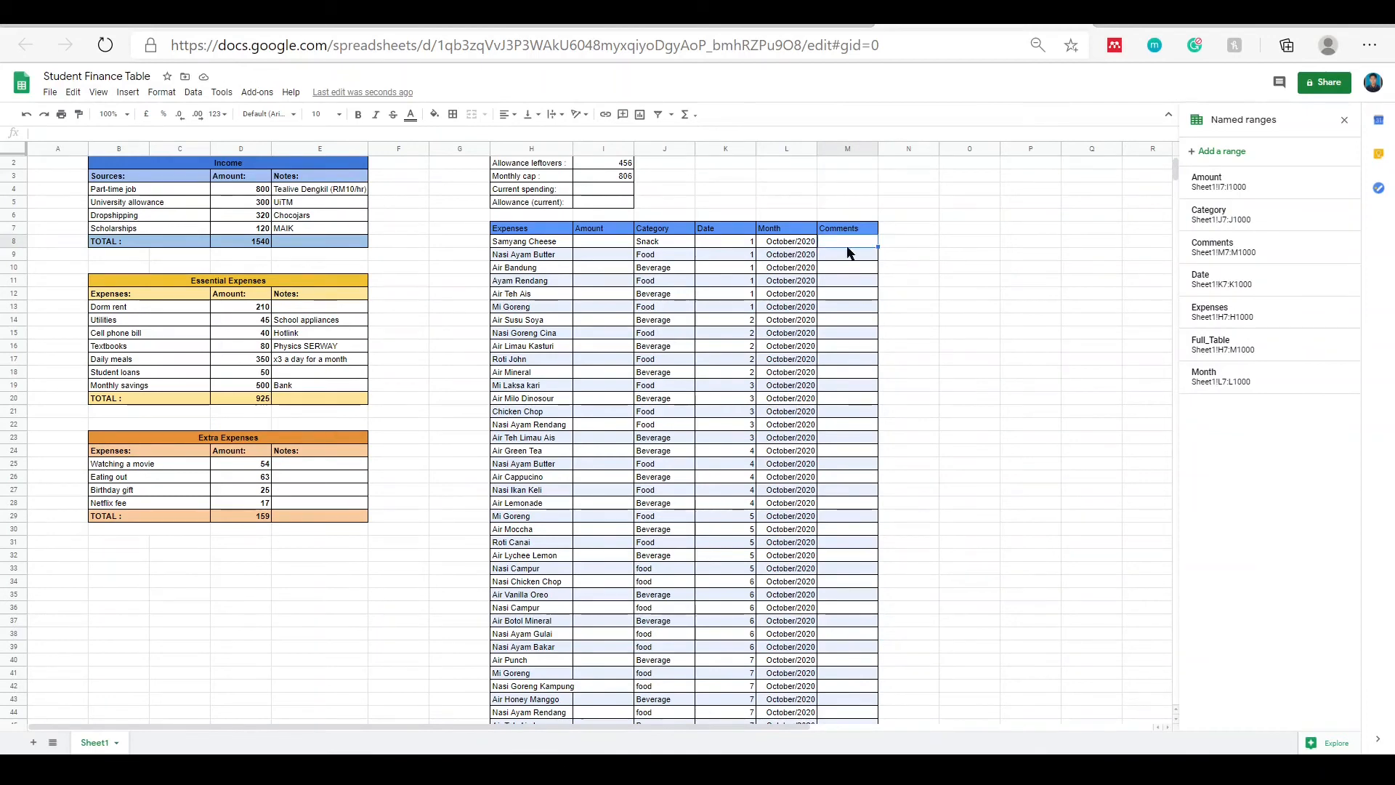
- Enter the comments 4/5 for Samyang Cheese and 1/5 for the first Nasi Ayam Butter entry in the expense log
text(4/5)
key(Return)
text(1/5)
key(Return)
click(599, 241)
scroll(650, 272, up, 1)
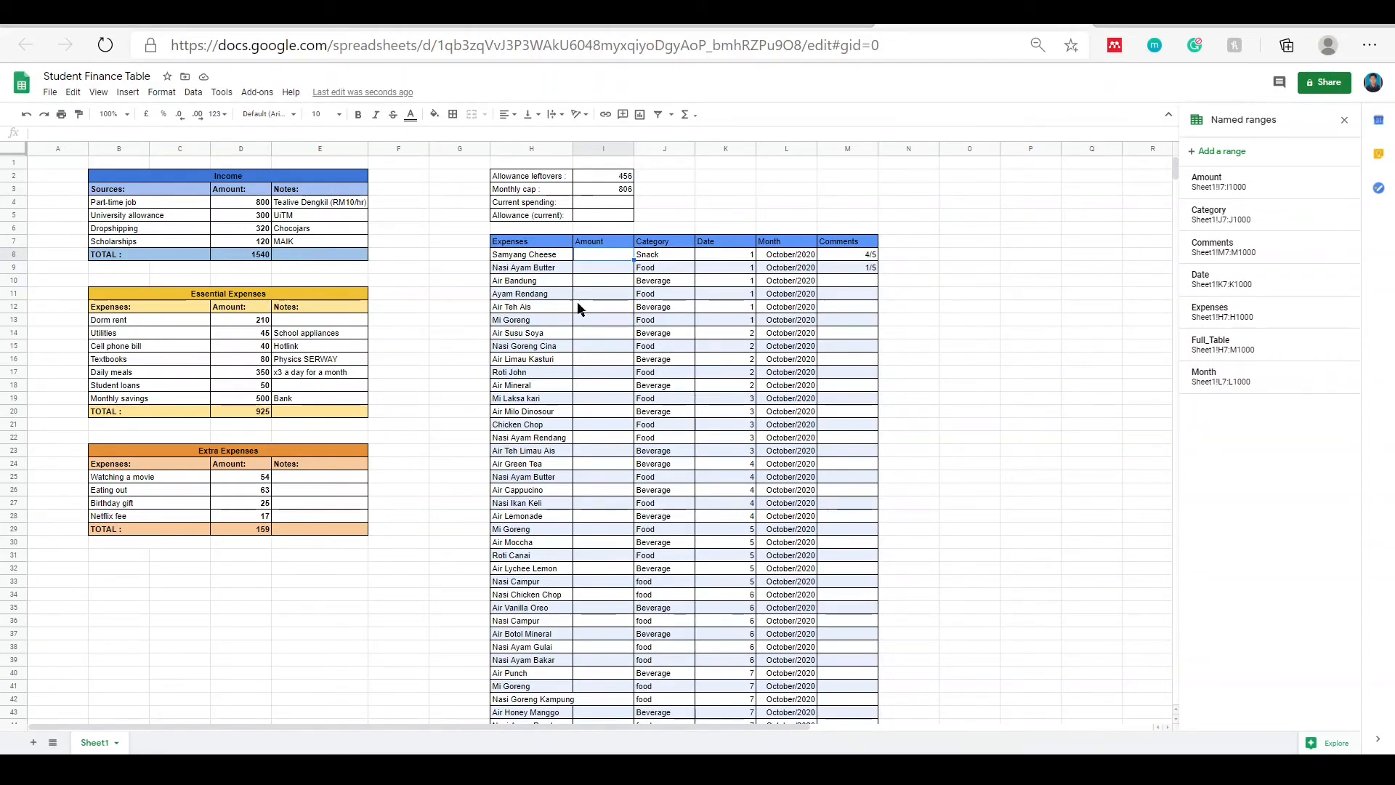
- Show two decimal places on the totals of the Income, Essential Expenses and Extra Expenses tables
click(250, 255)
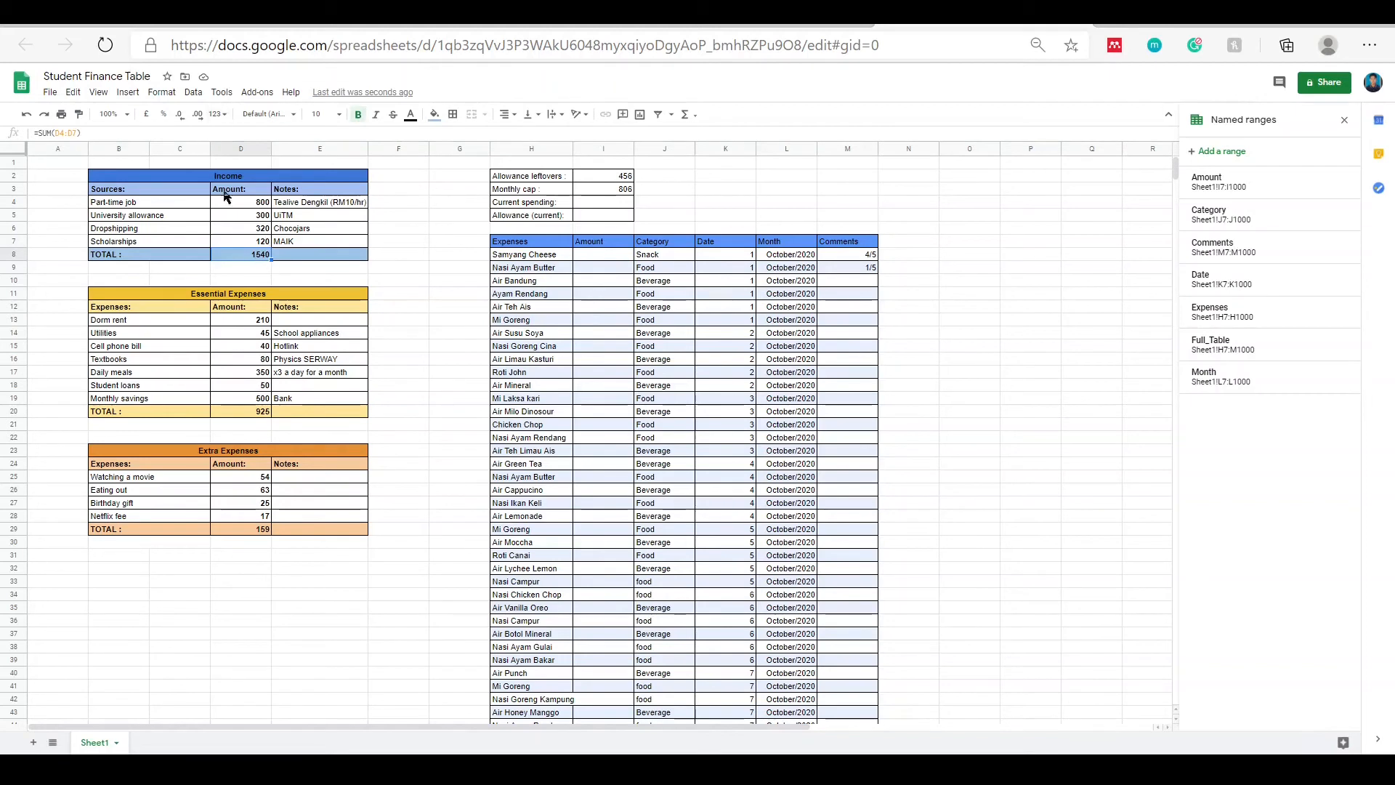
click(197, 118)
click(197, 118)
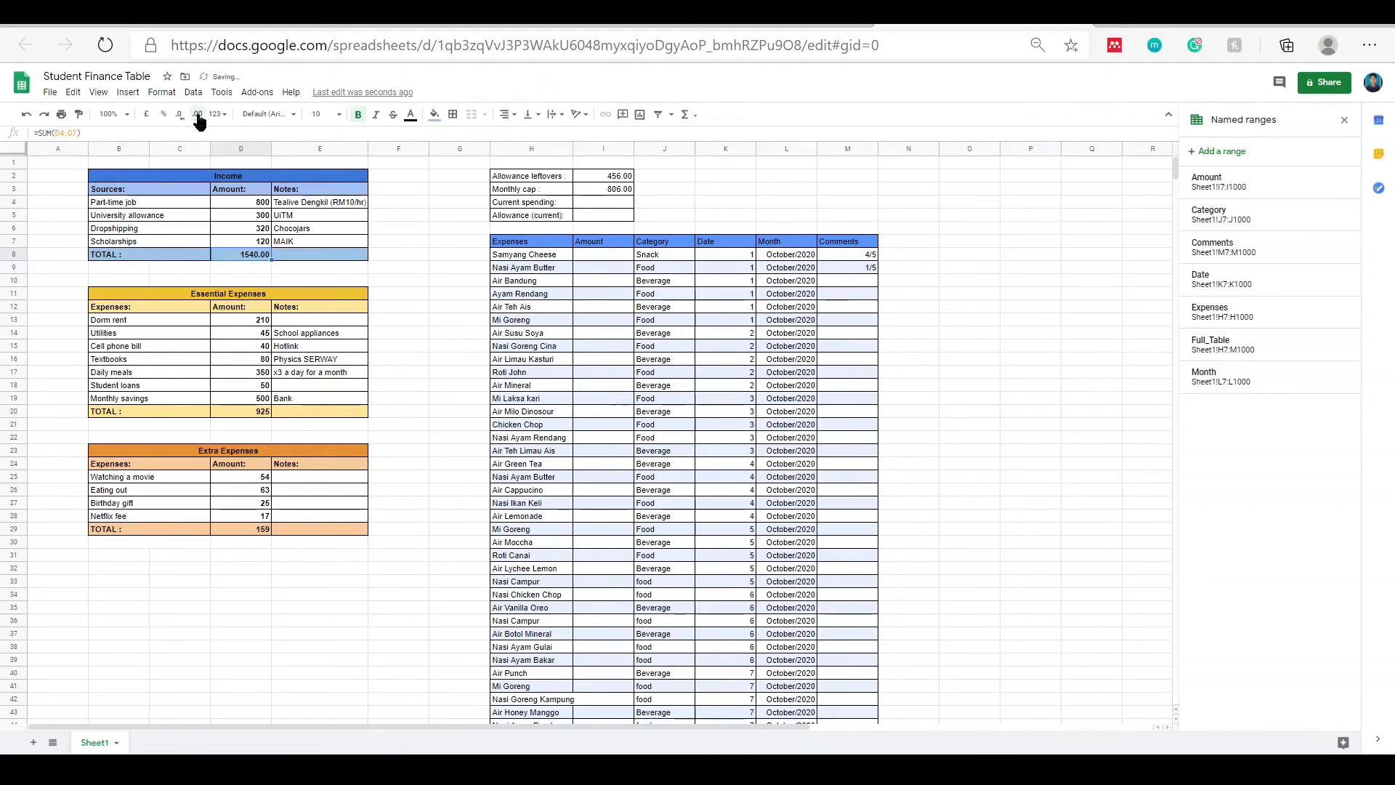
click(252, 413)
click(197, 115)
click(247, 529)
click(197, 115)
click(197, 115)
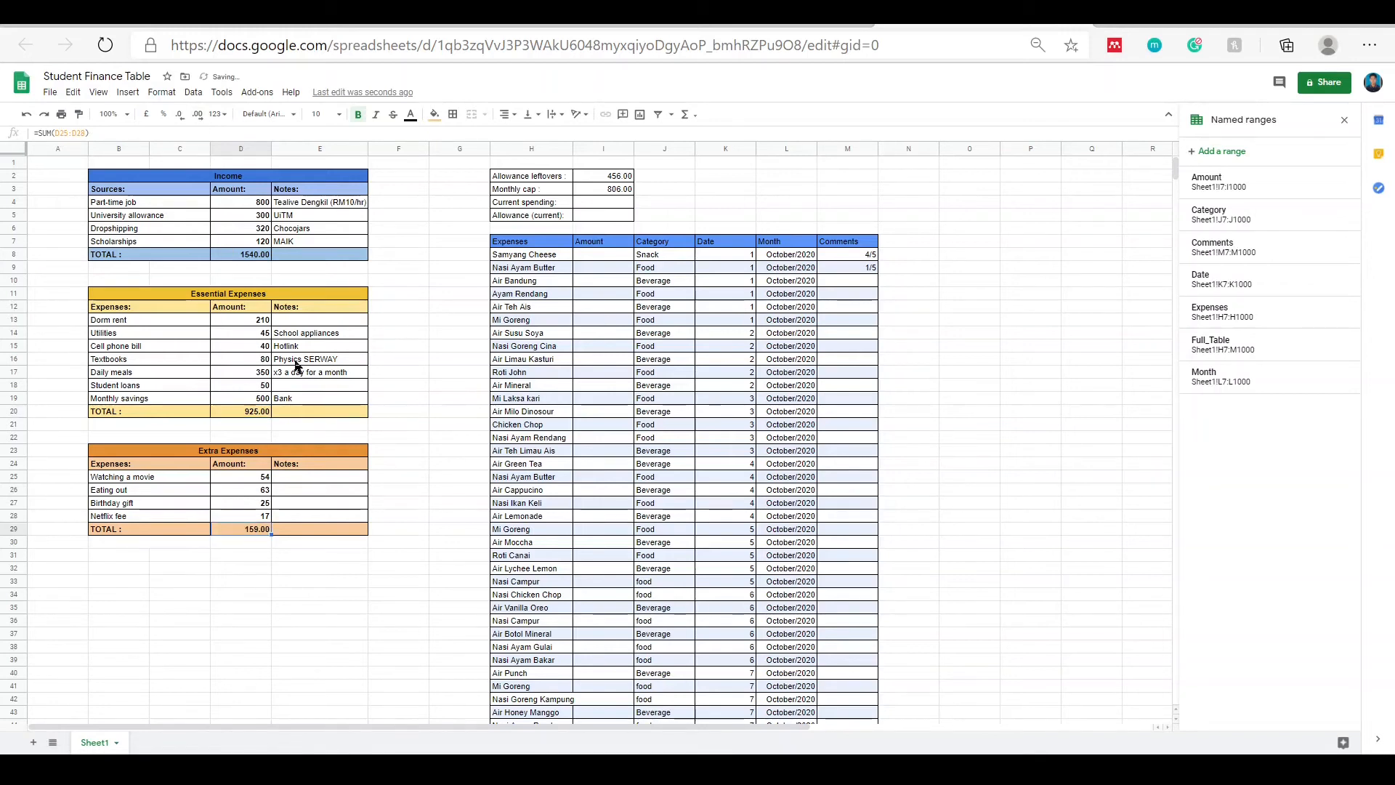
- Format the Income table's total in D8 as Malaysian Ringgit
click(240, 256)
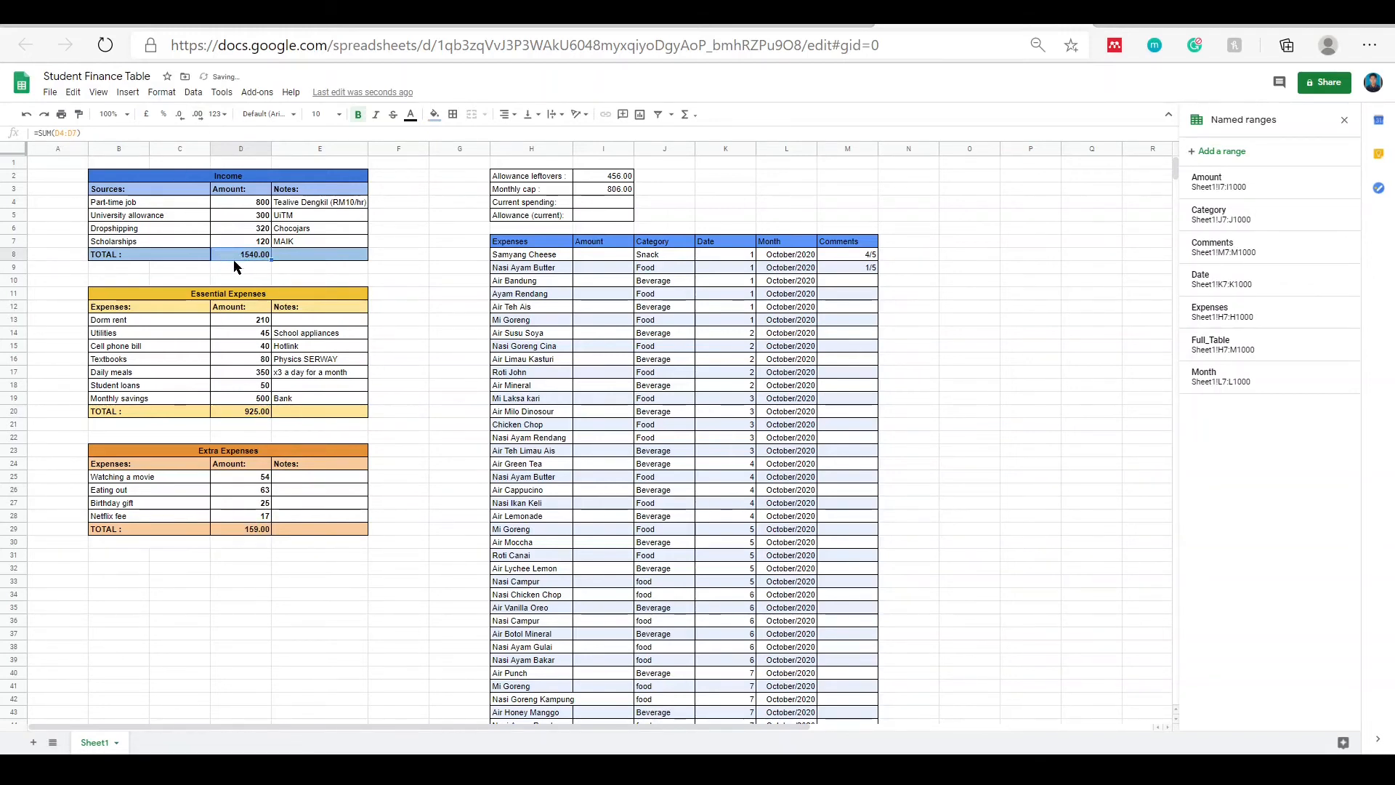
click(130, 98)
click(157, 94)
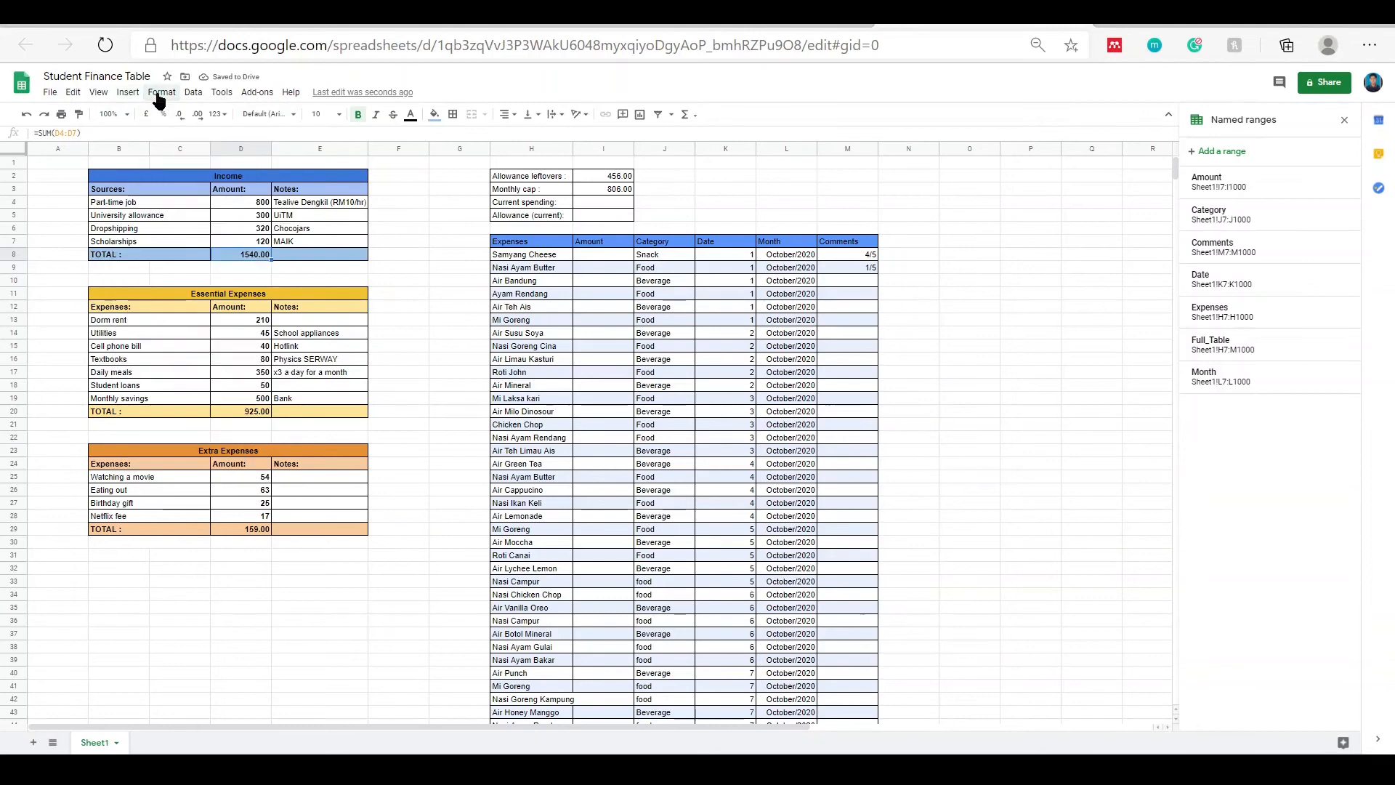
click(157, 95)
mouse_move(189, 143)
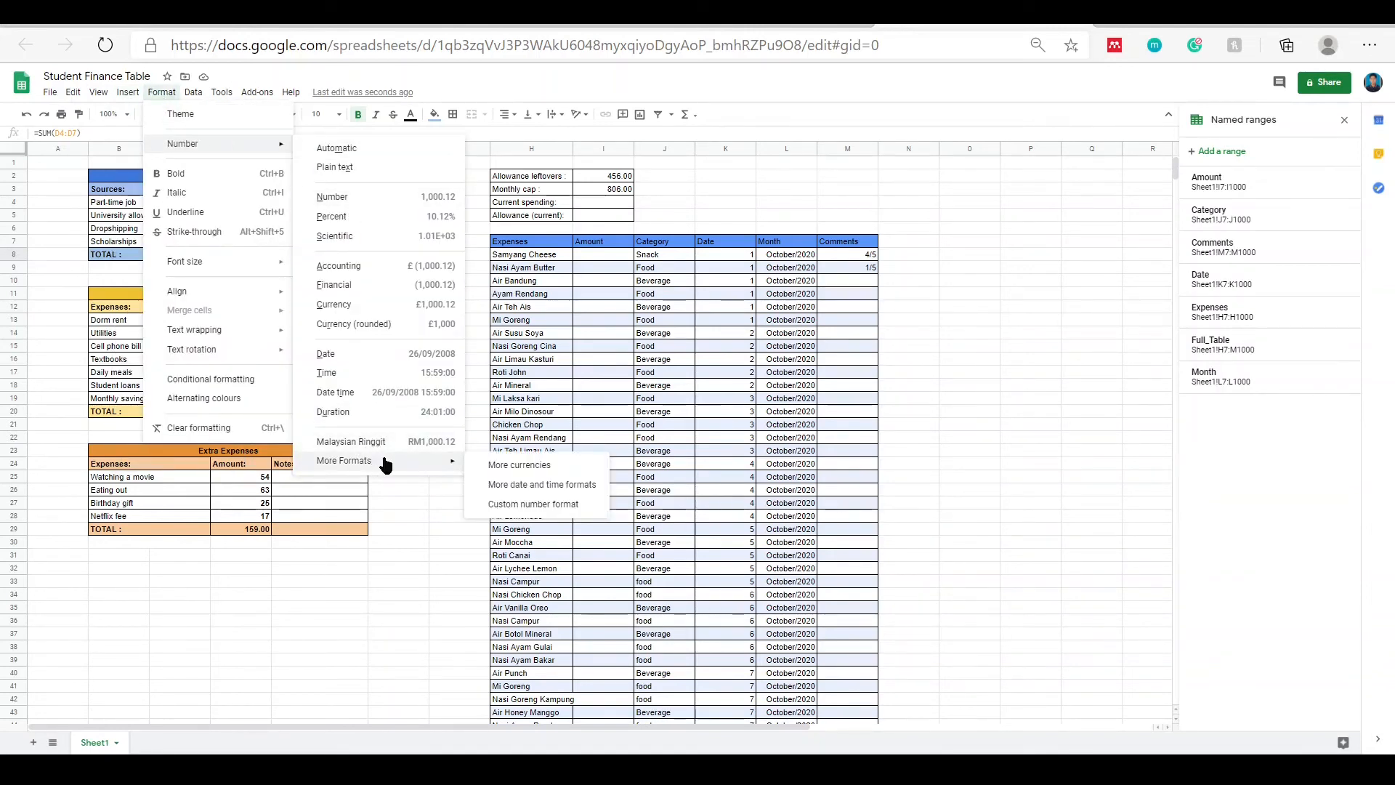
mouse_move(428, 460)
click(407, 442)
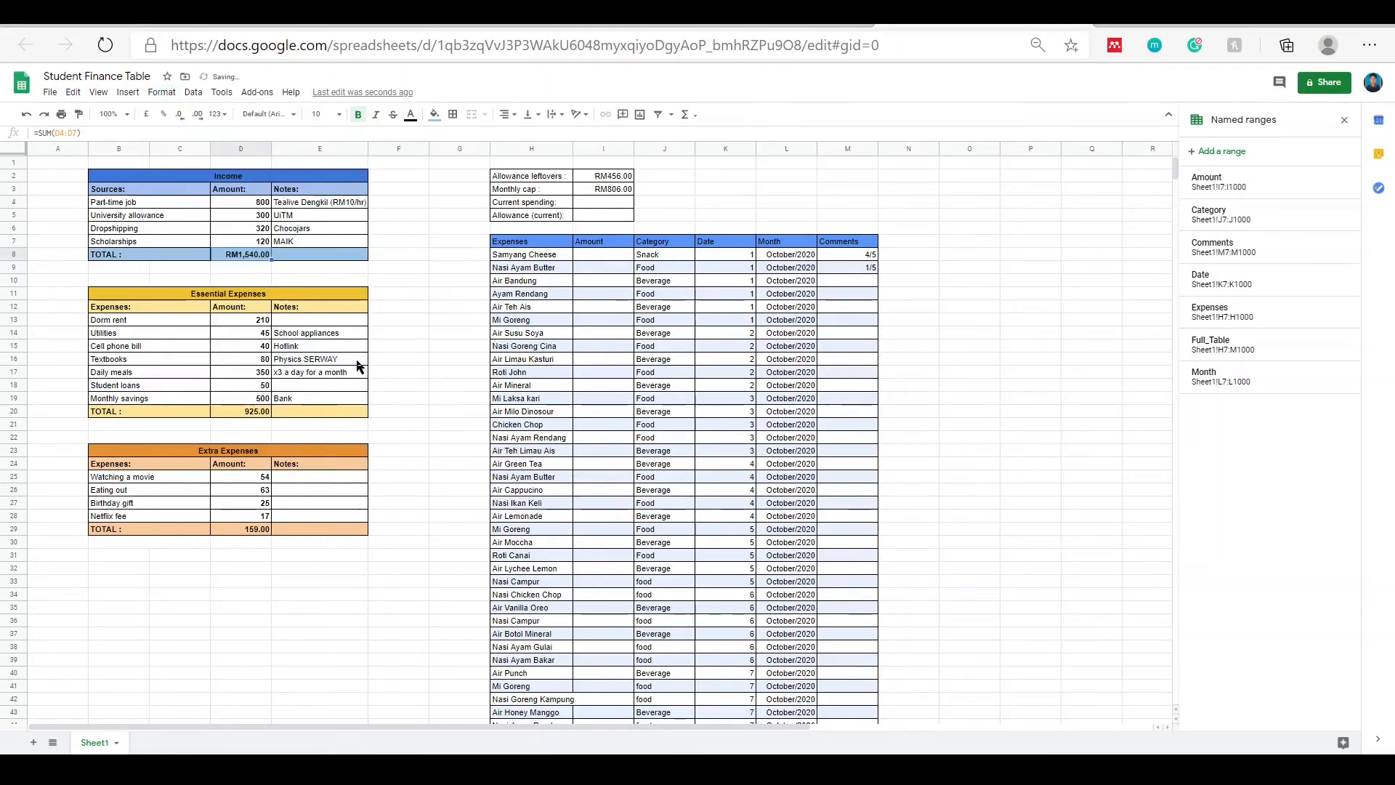
- Format the Essential Expenses total in D20 and the Extra Expenses total in D29 as Malaysian Ringgit
click(241, 411)
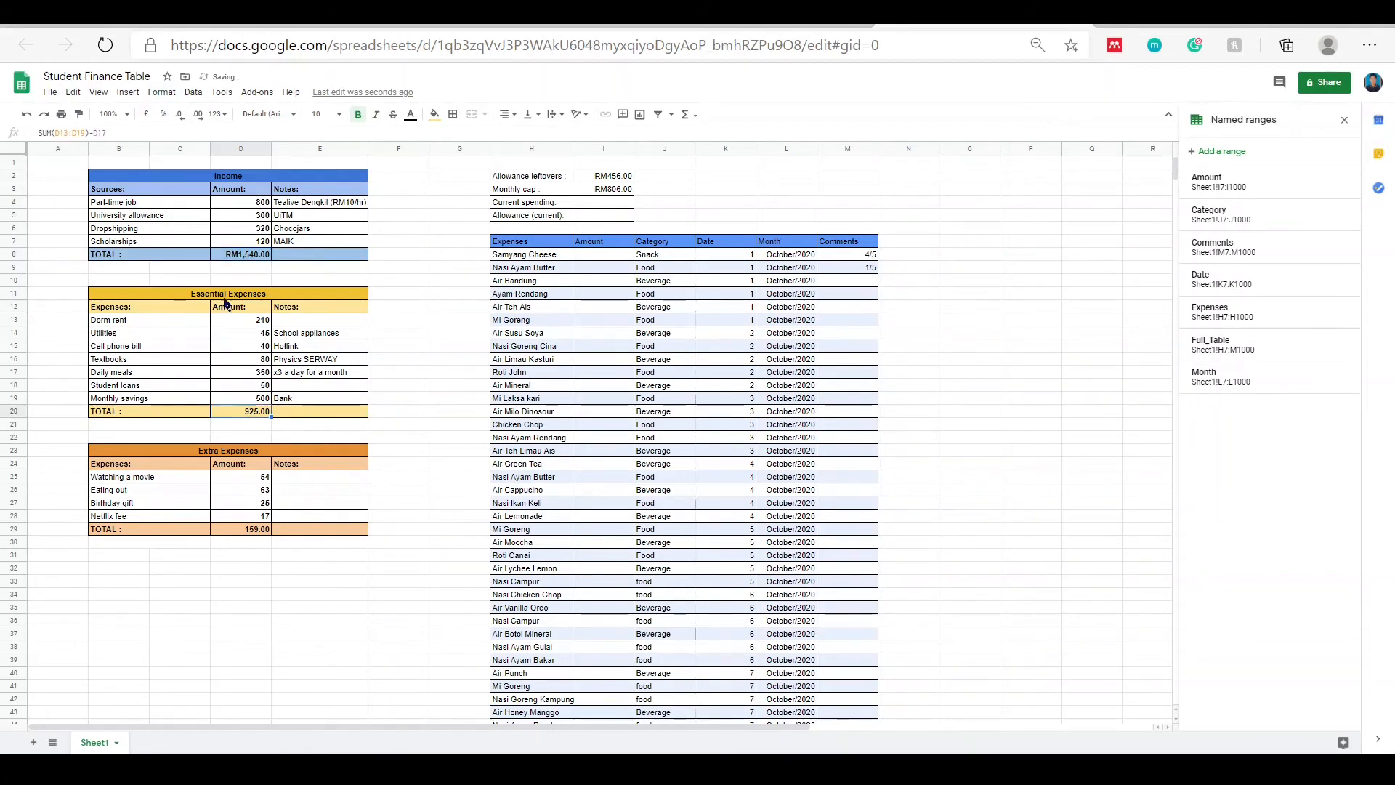
click(178, 94)
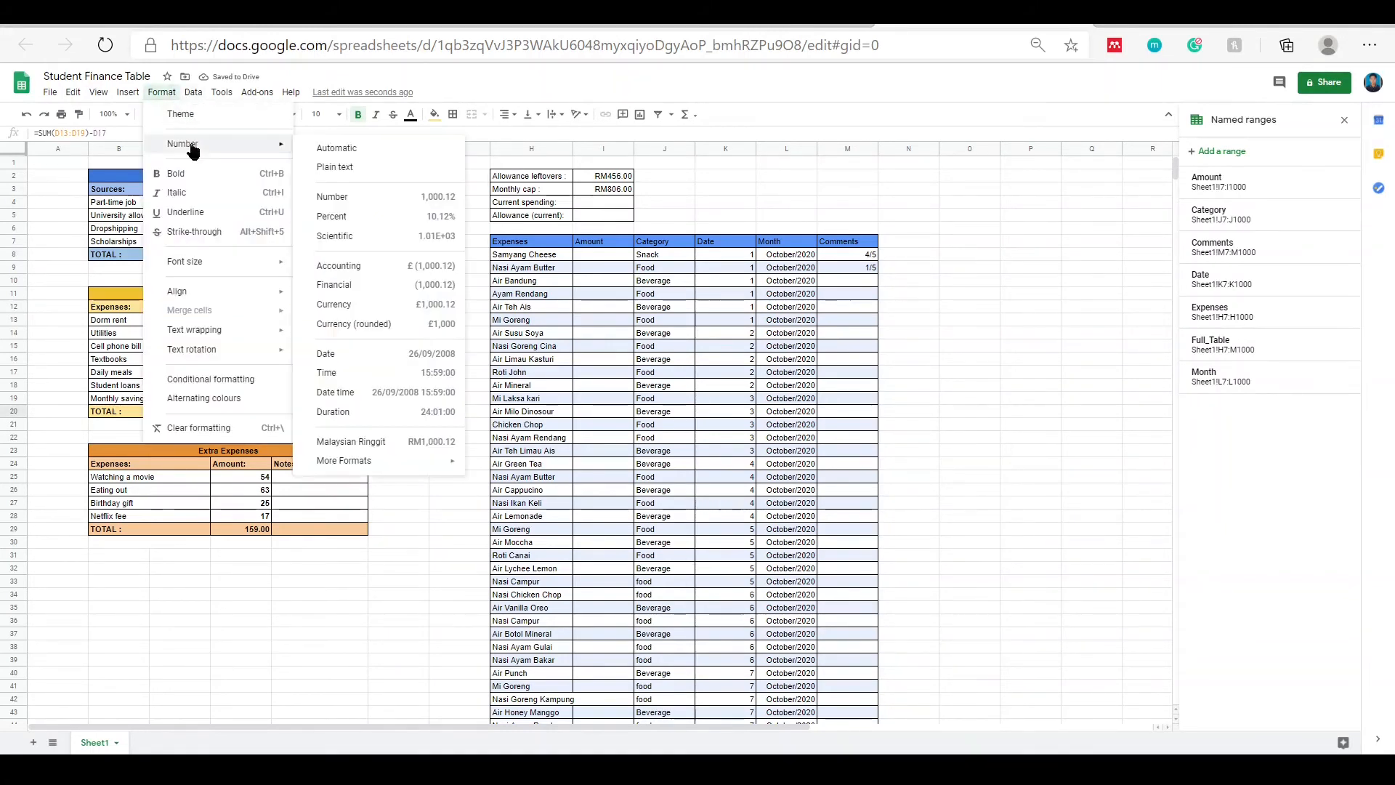
click(373, 442)
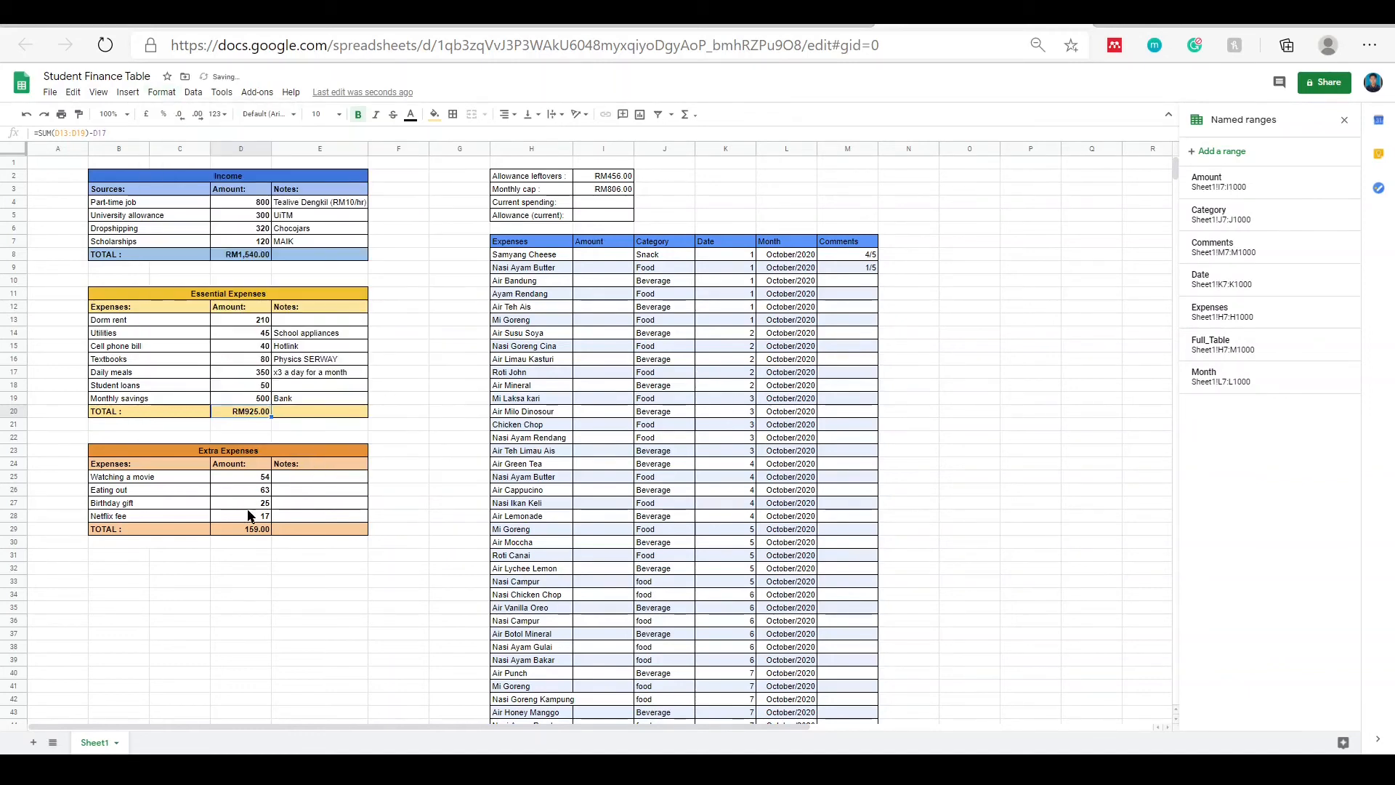
click(252, 532)
click(161, 92)
mouse_move(193, 93)
mouse_move(205, 145)
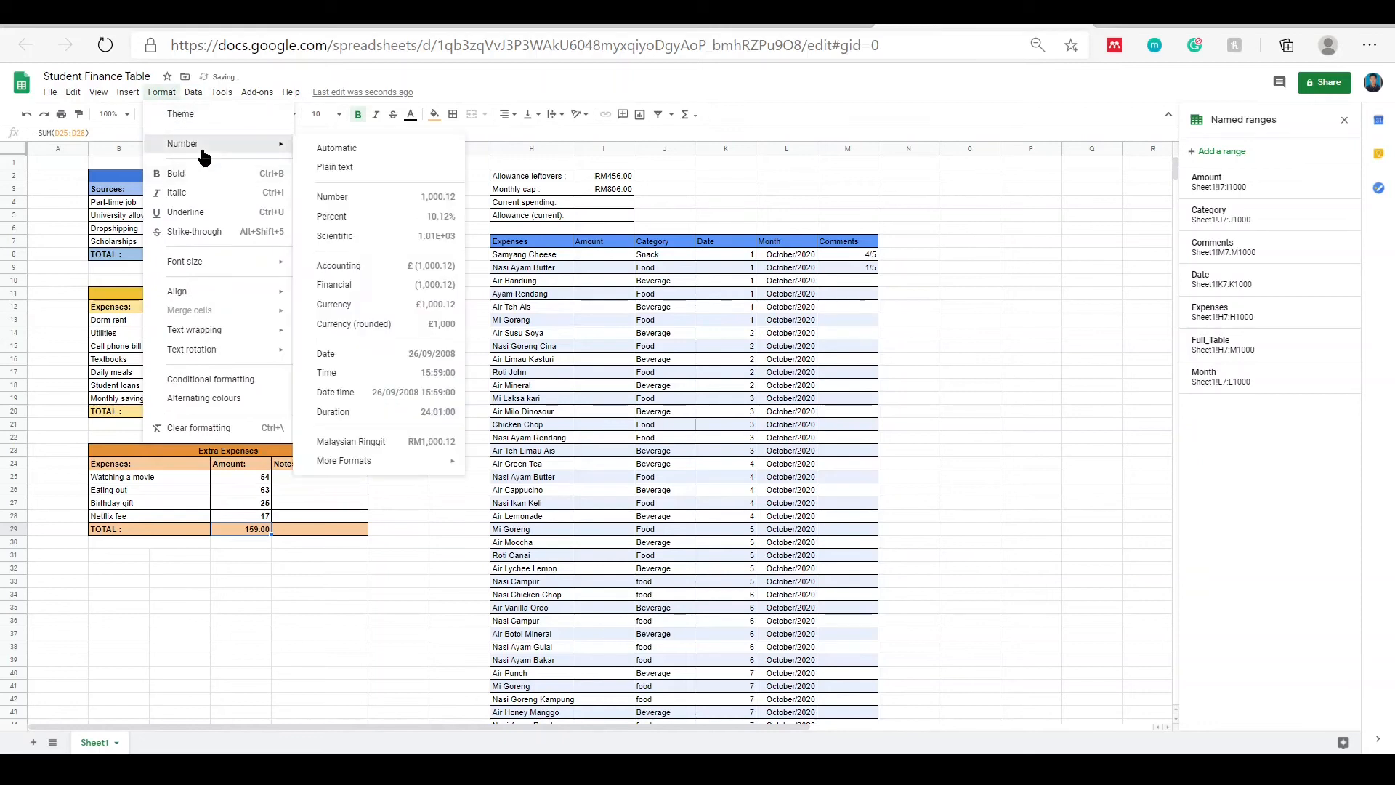
click(385, 439)
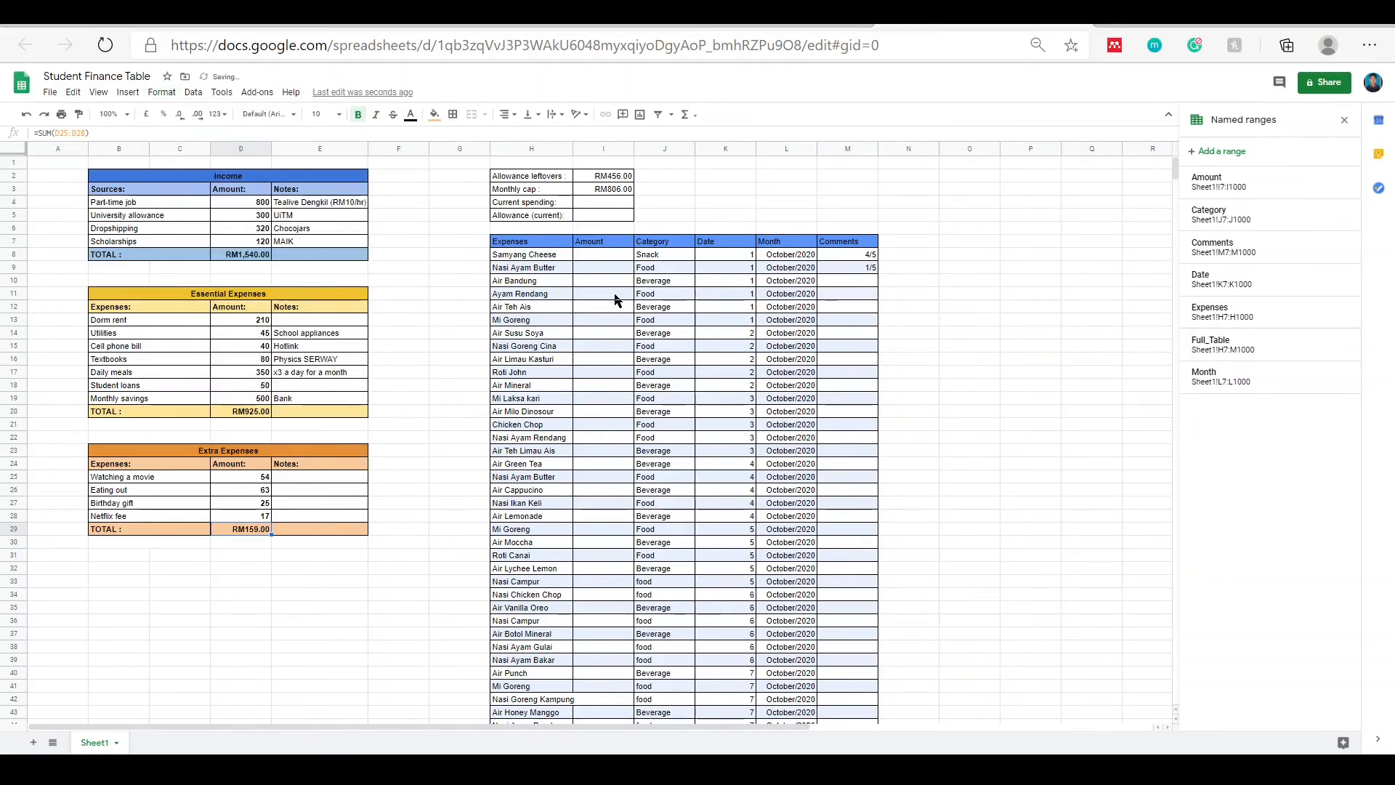
- Format the whole Amount named range I7:I1000 of the expense log as Malaysian Ringgit
scroll(602, 258, down, 1)
scroll(602, 258, down, 1)
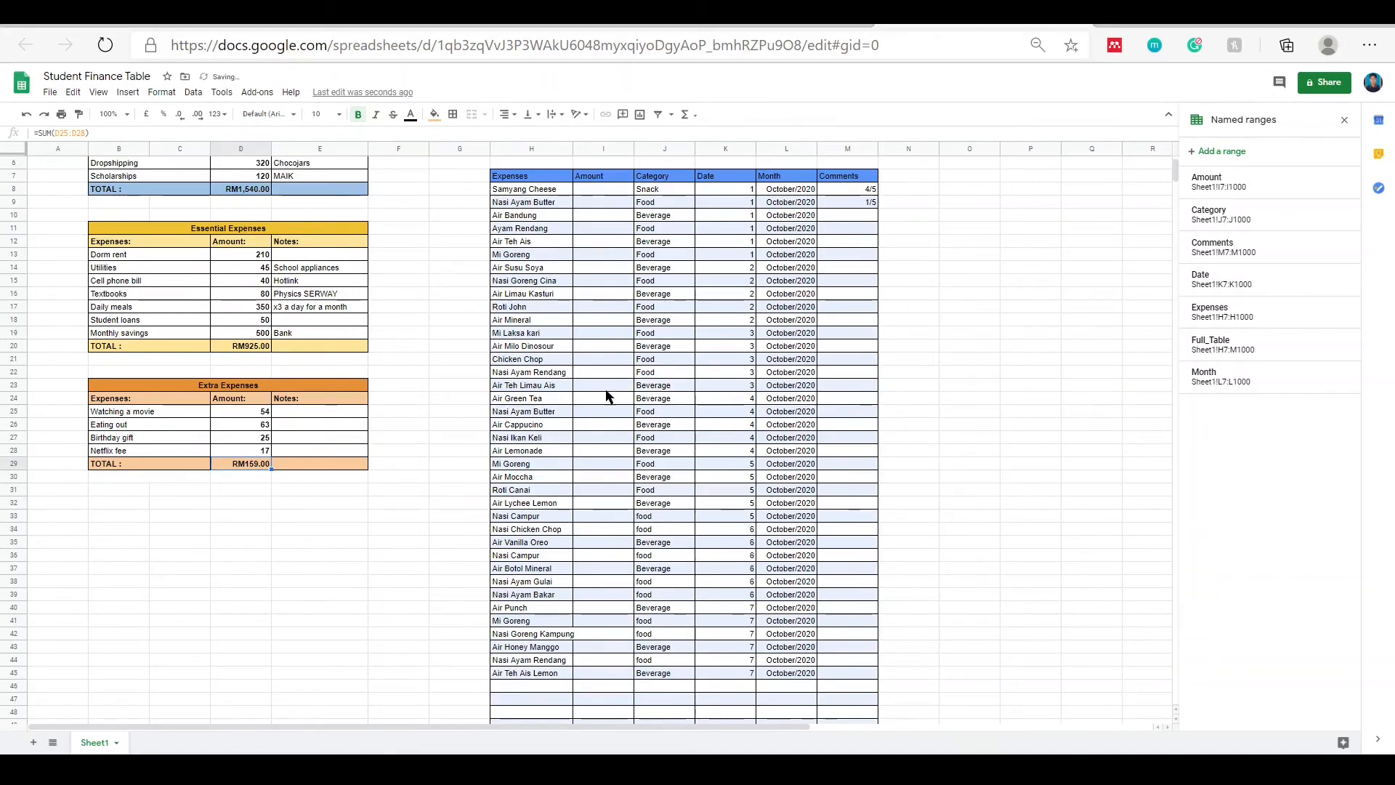
scroll(666, 226, up, 2)
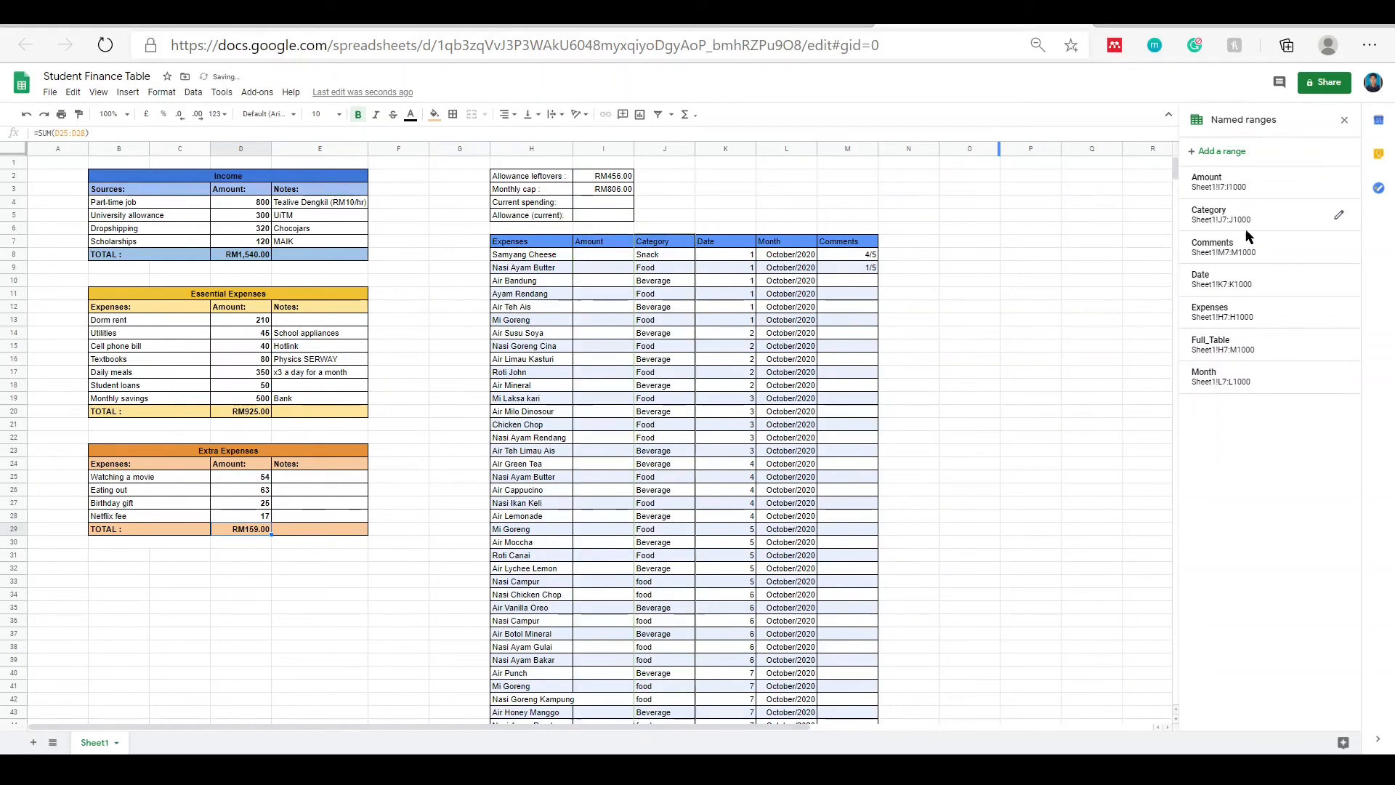
click(1243, 188)
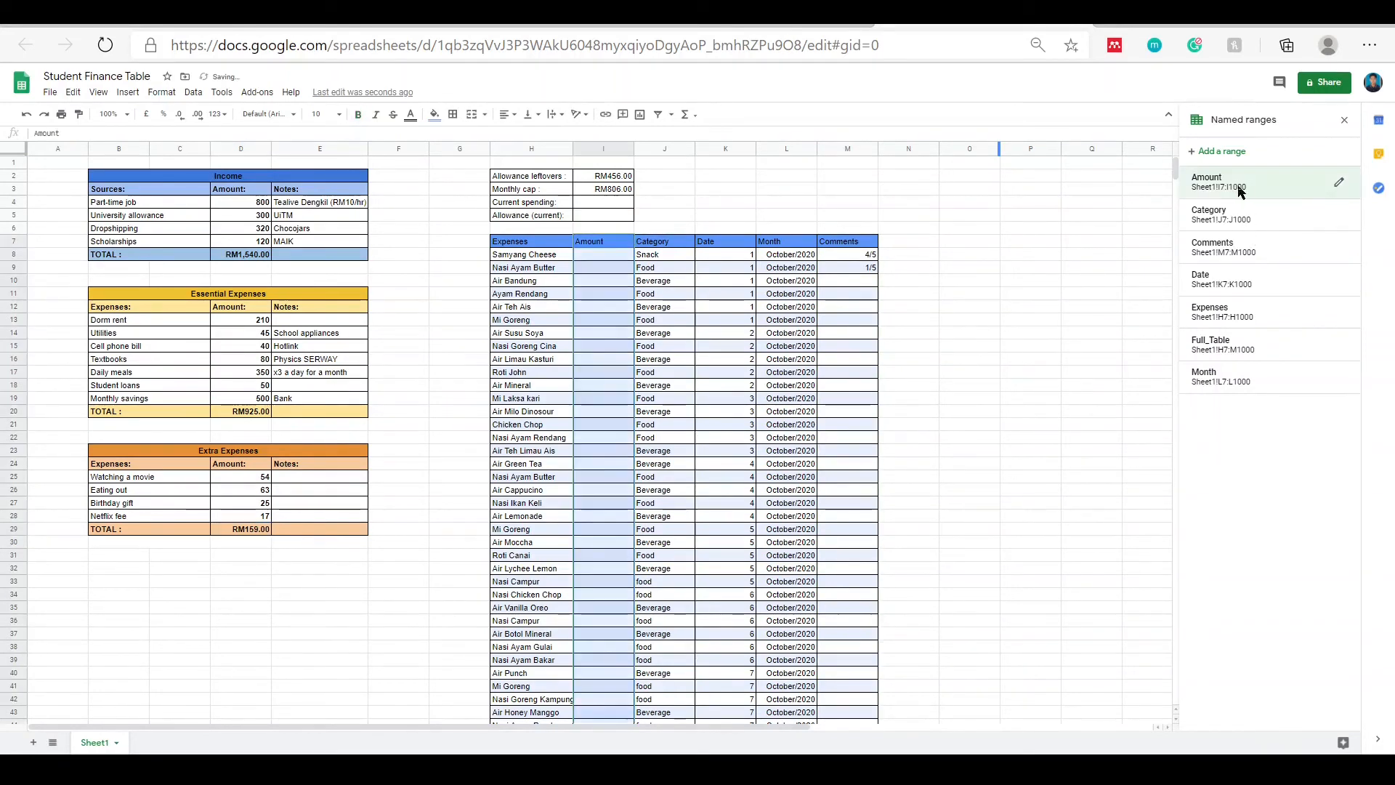
click(1340, 188)
click(1313, 243)
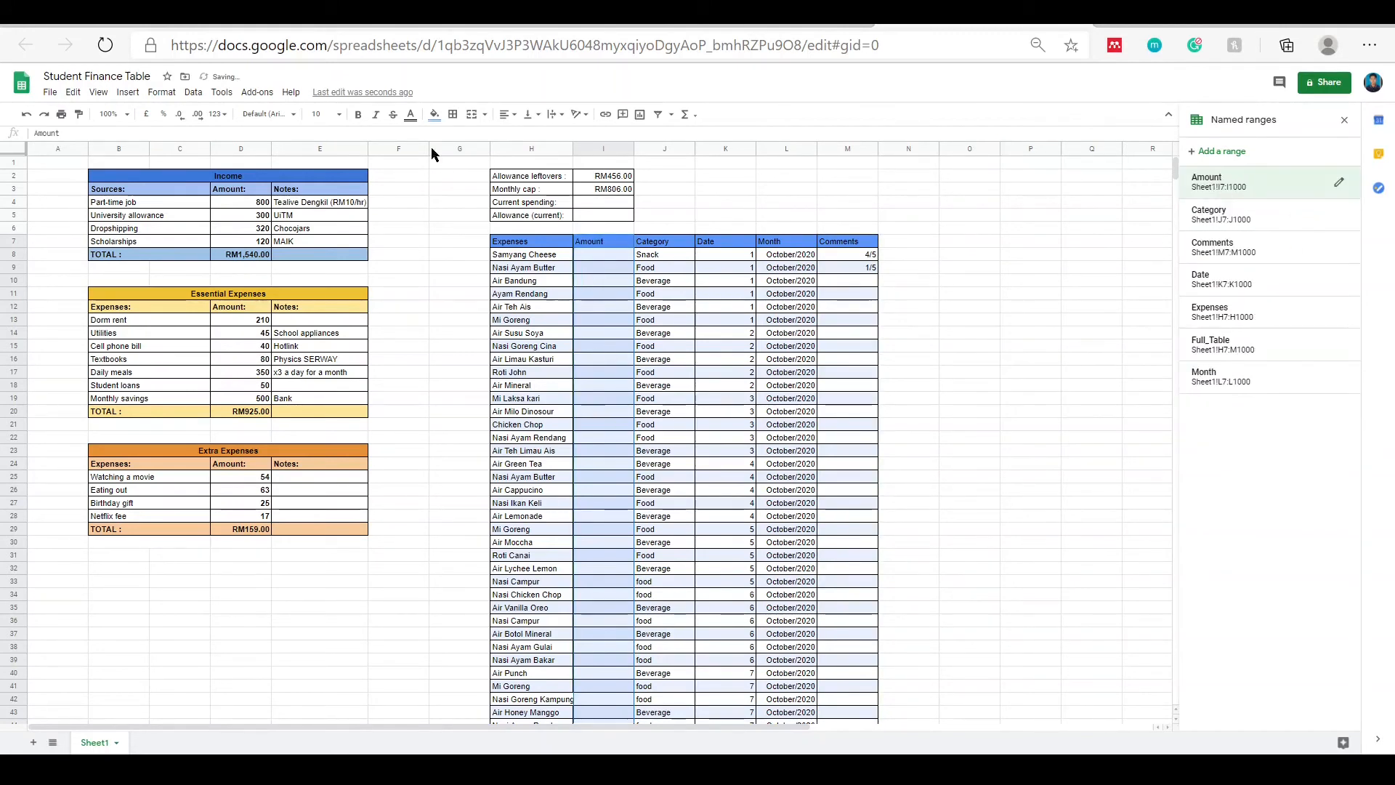
click(162, 95)
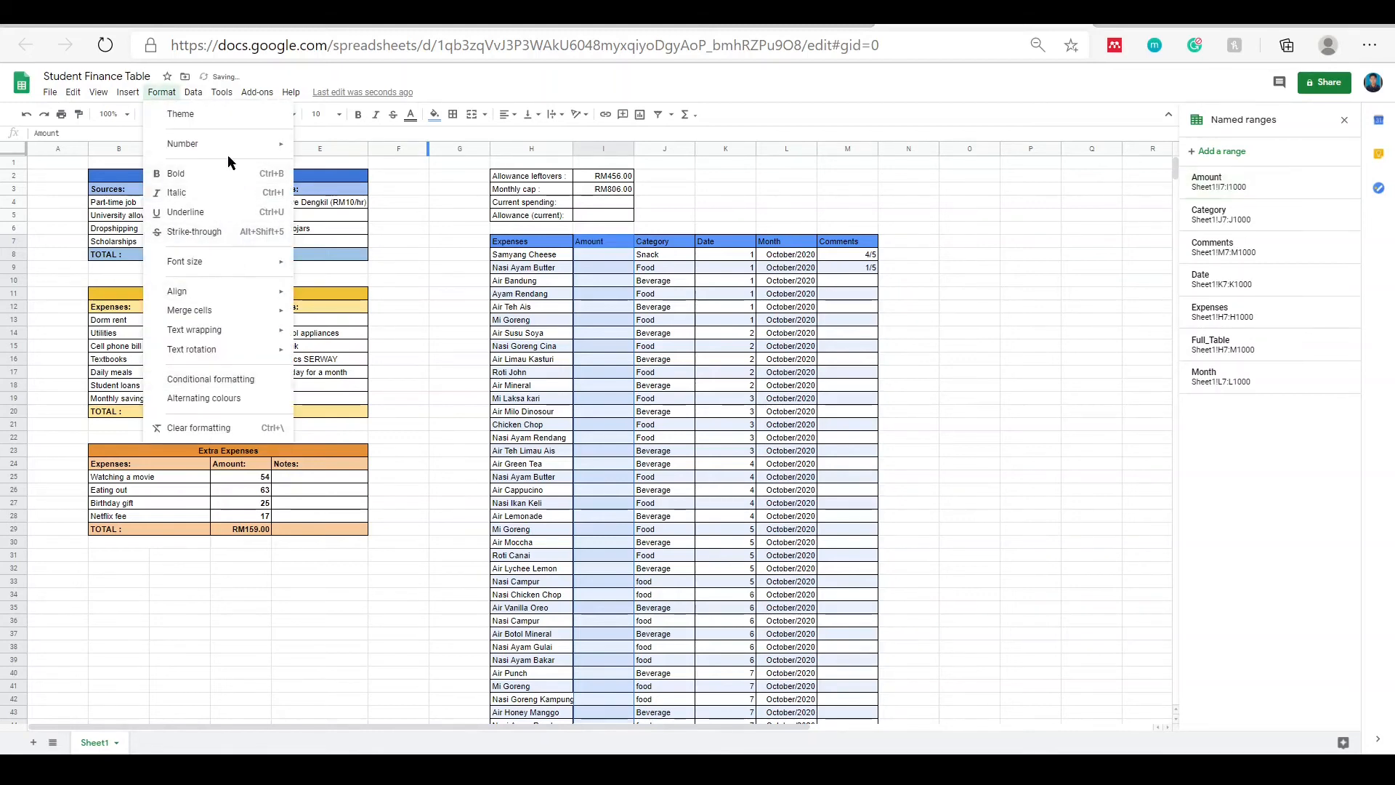
mouse_move(276, 146)
click(382, 446)
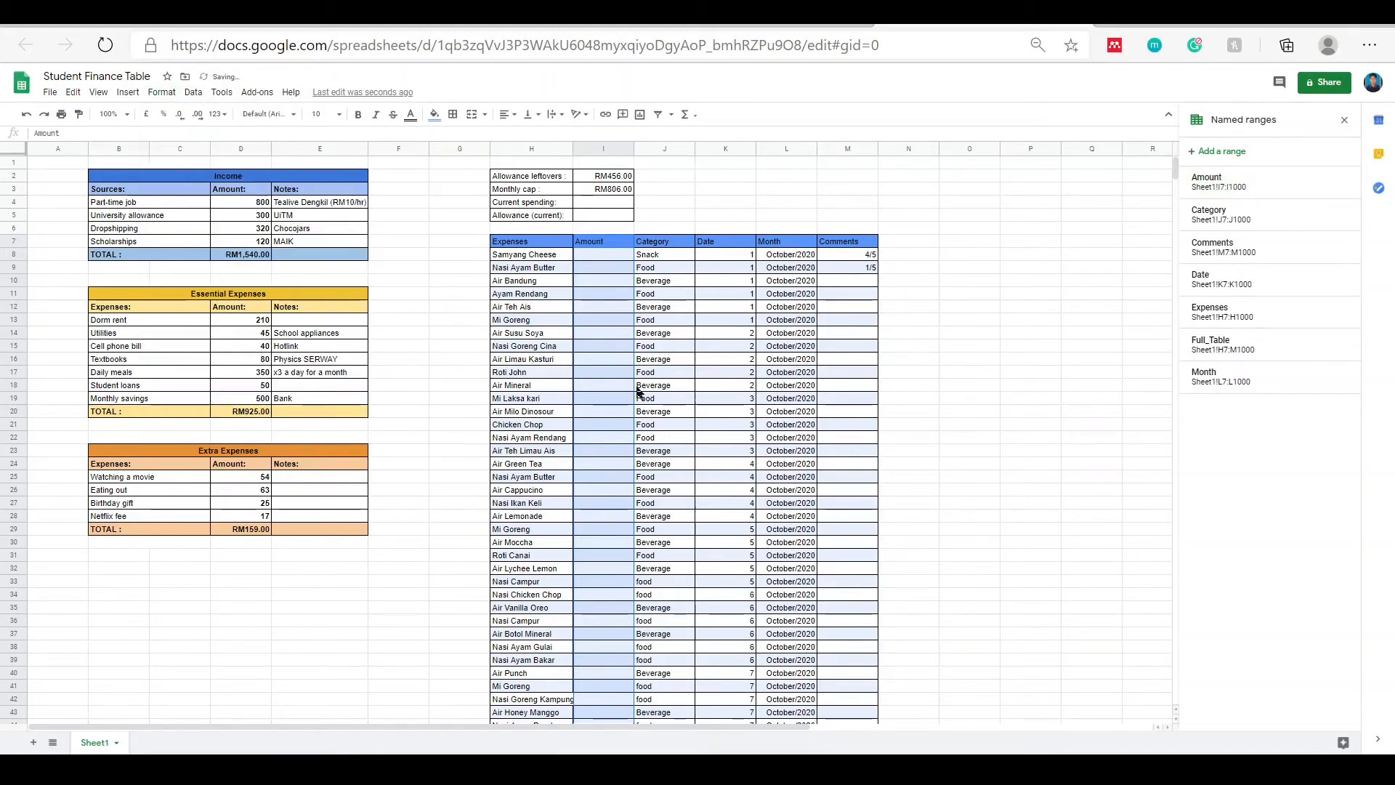
- Enter 7.60 as the amount for Samyang Cheese in I8
double_click(599, 256)
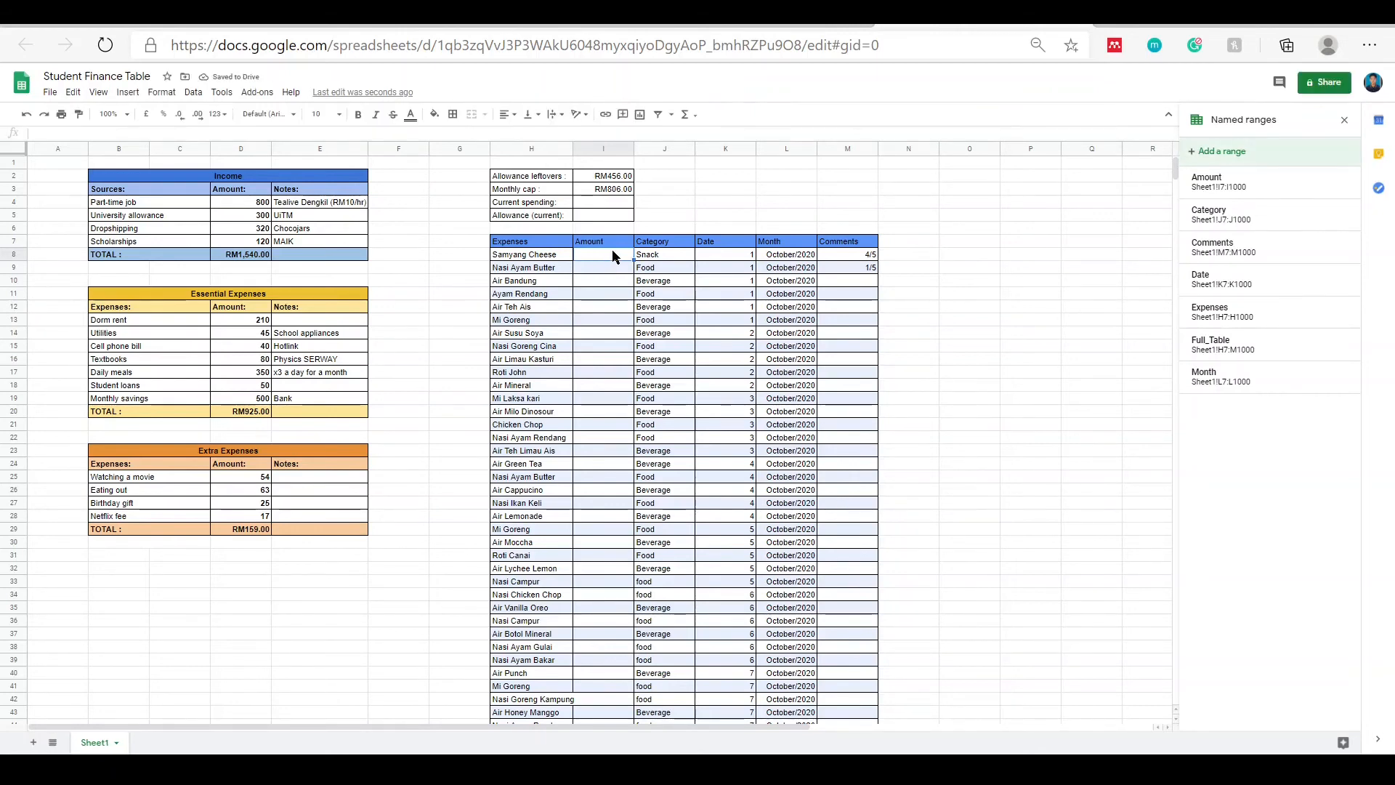
text(7)
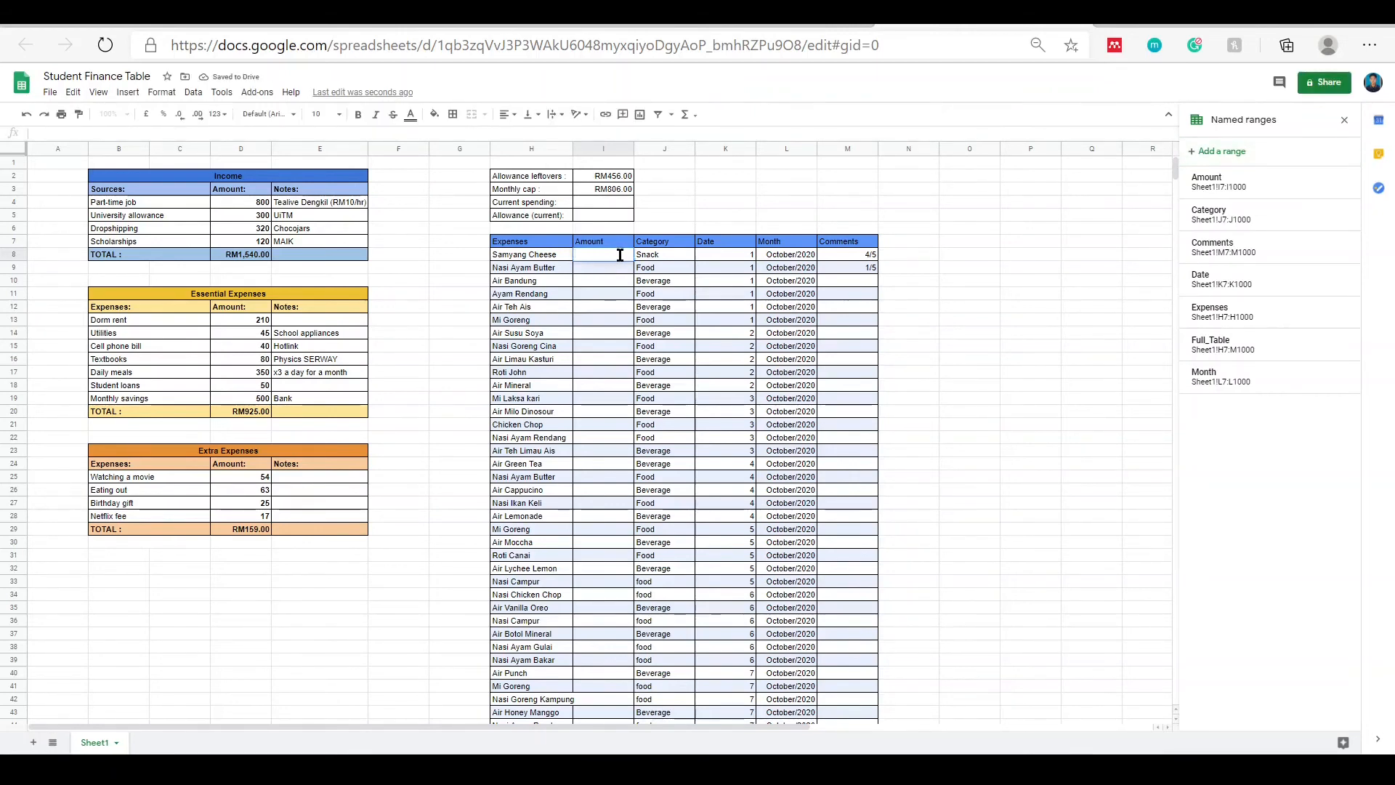
text(.60)
key(Return)
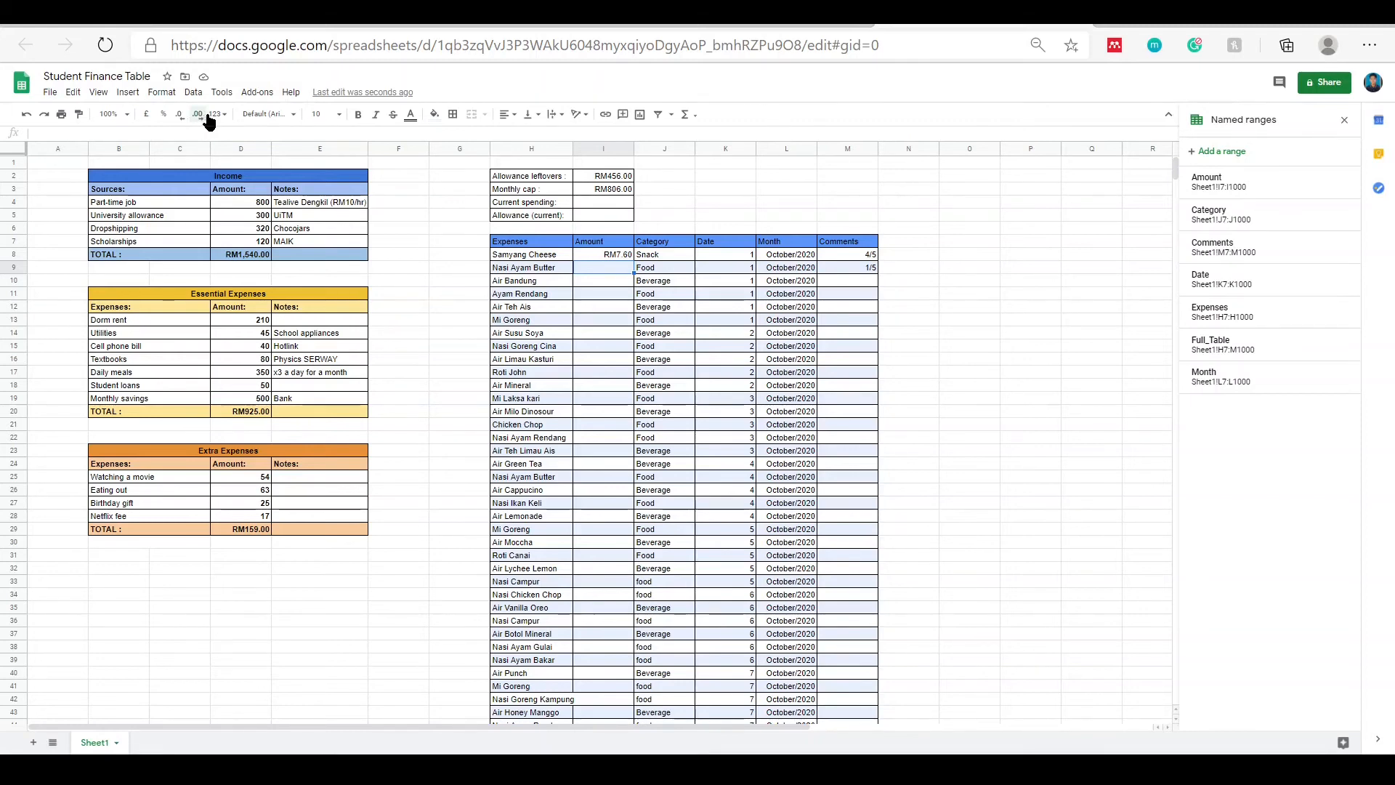
- Try an extra decimal place on the Amount named range and return it to two decimals
click(602, 256)
click(1298, 193)
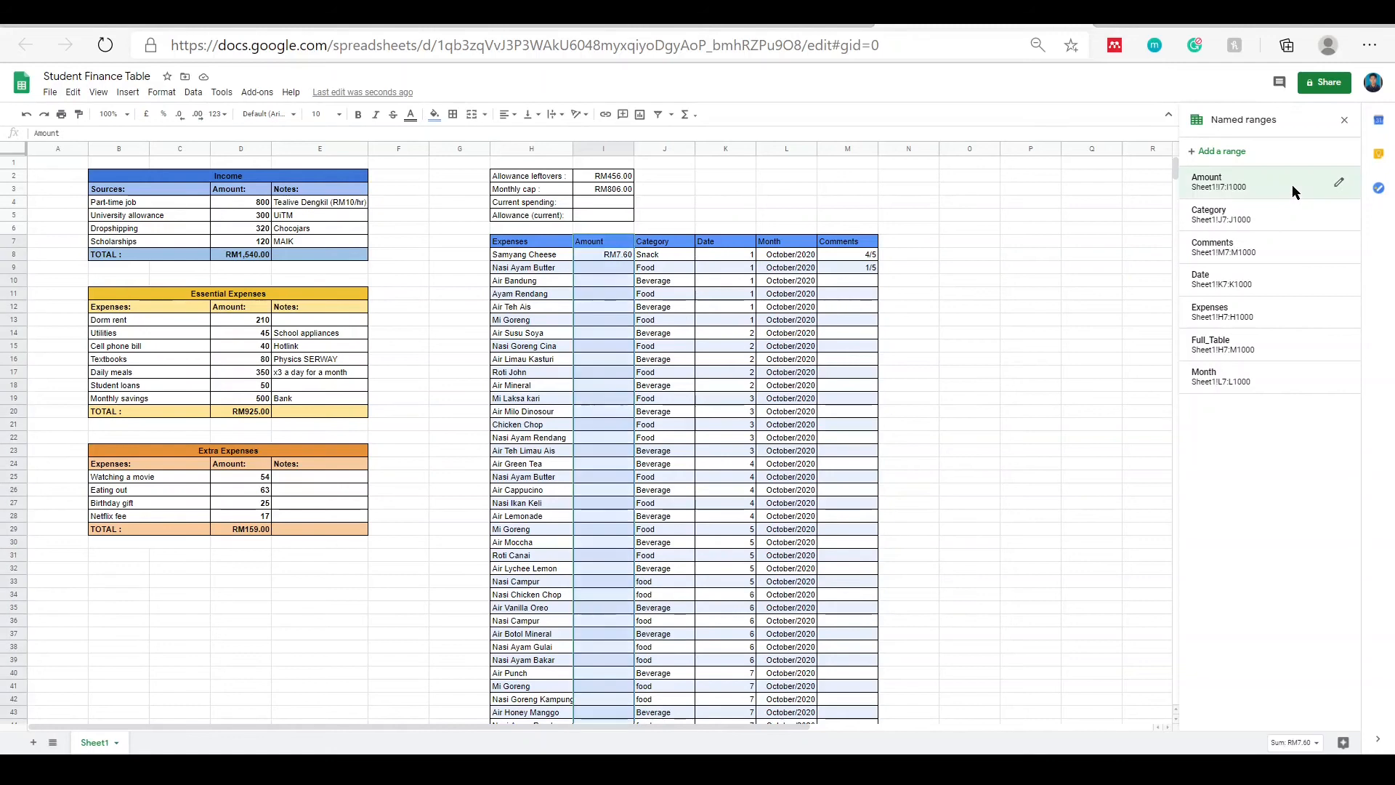
click(198, 115)
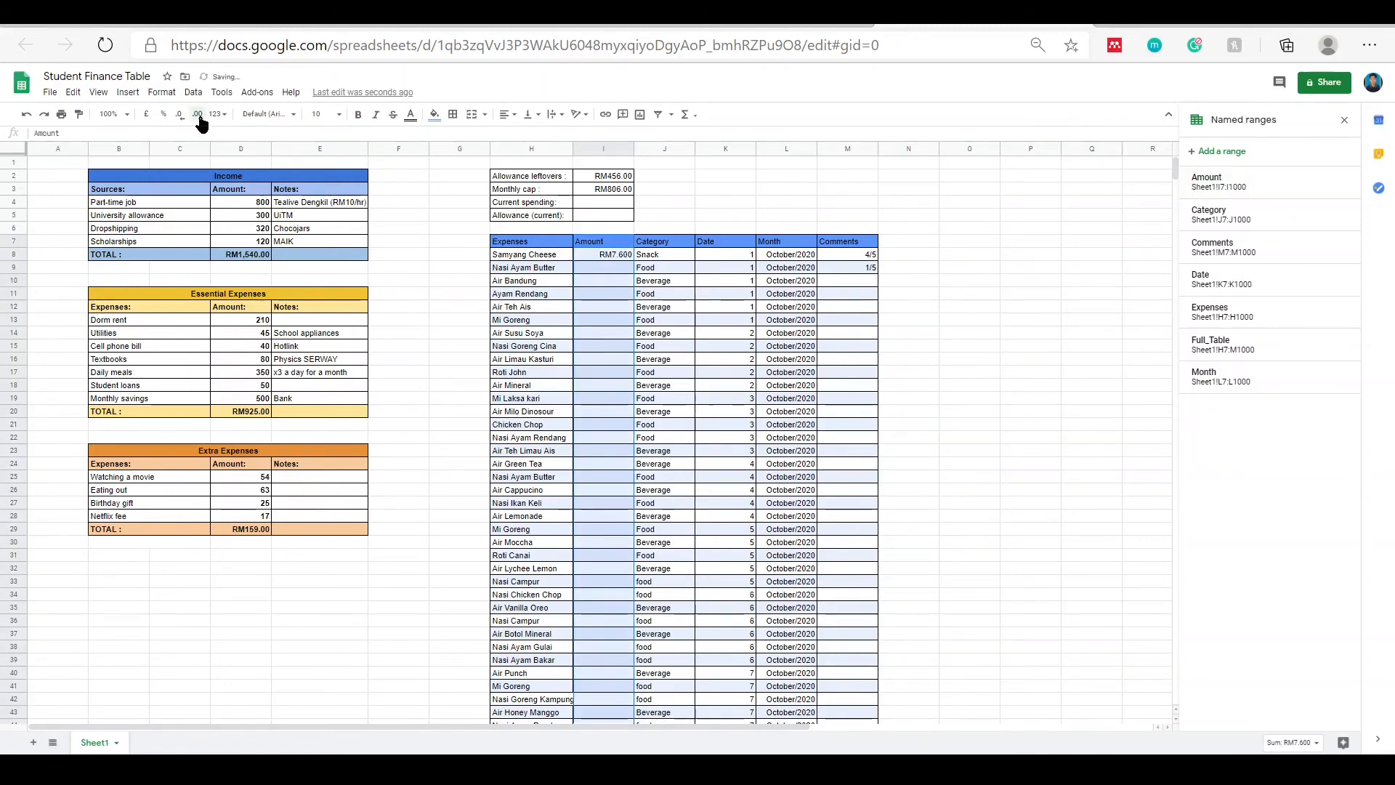
click(179, 115)
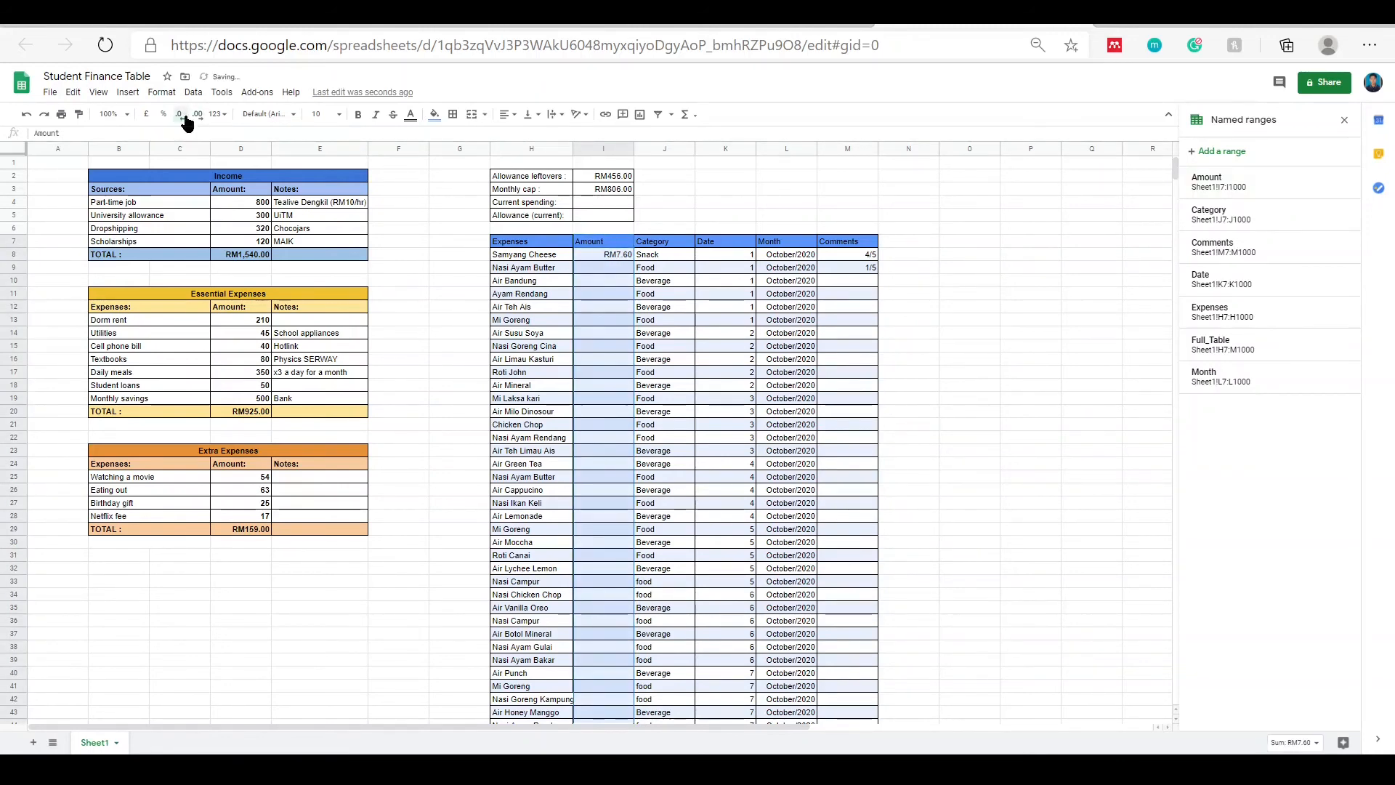
click(638, 213)
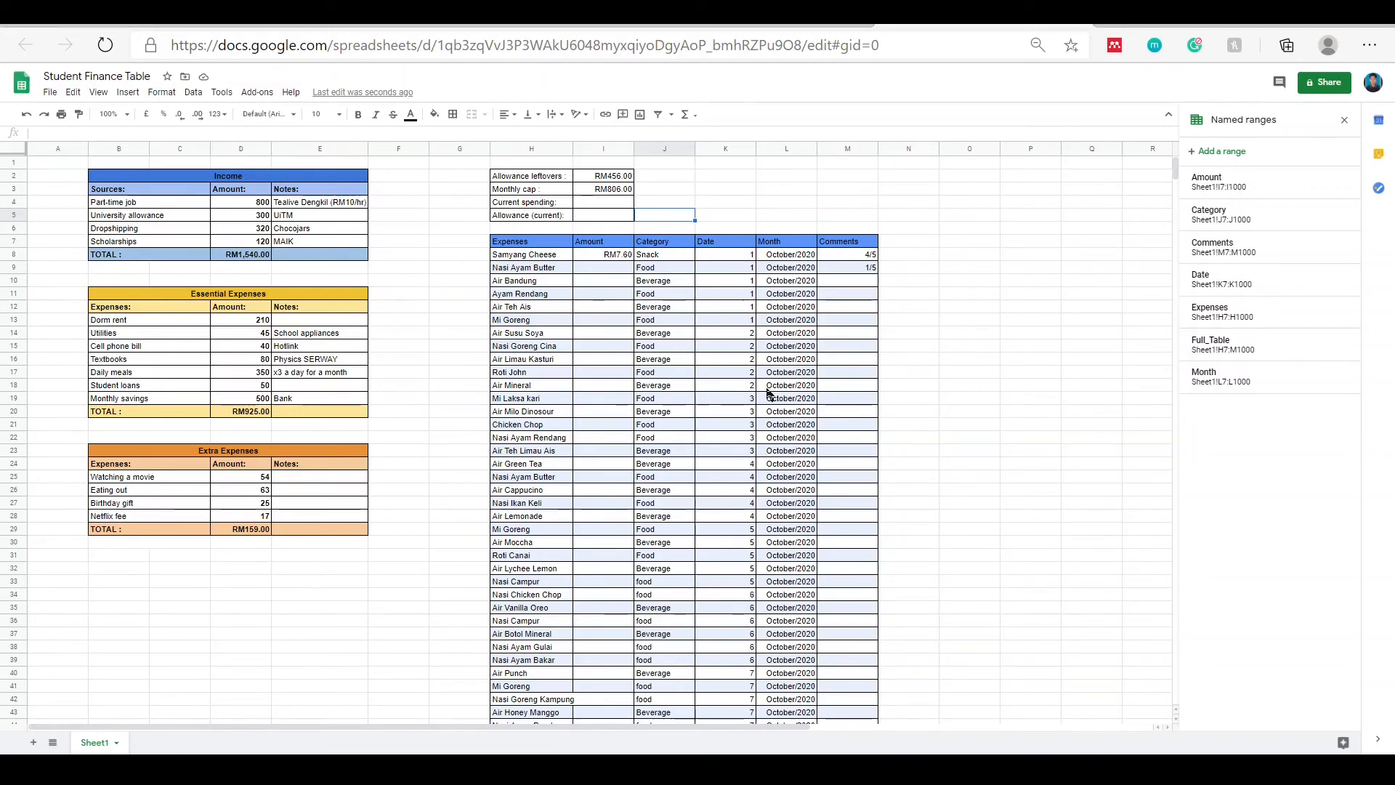
- Try sorting the Full_Table range by Category from A to Z with a header row, and undo the sort
click(1255, 338)
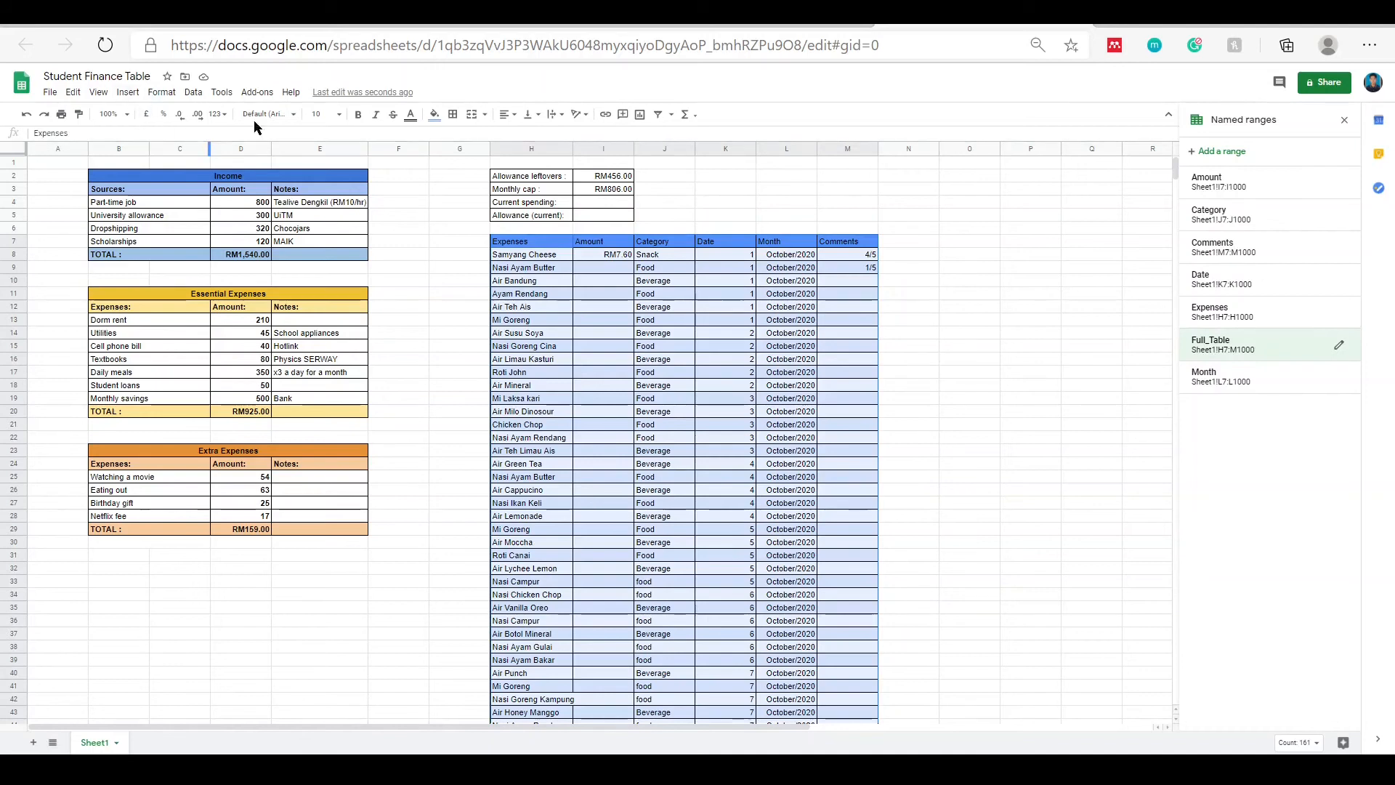
right_click(622, 273)
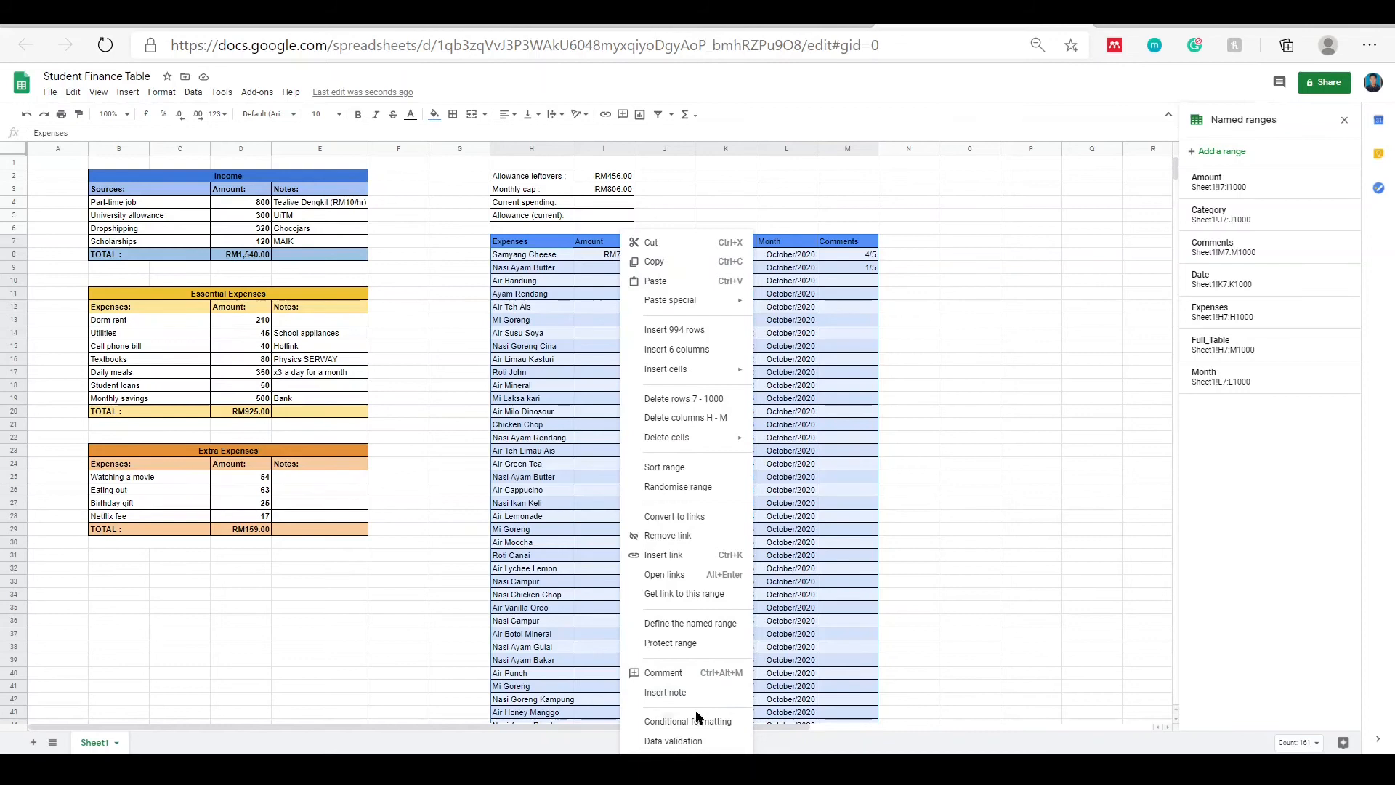
click(685, 468)
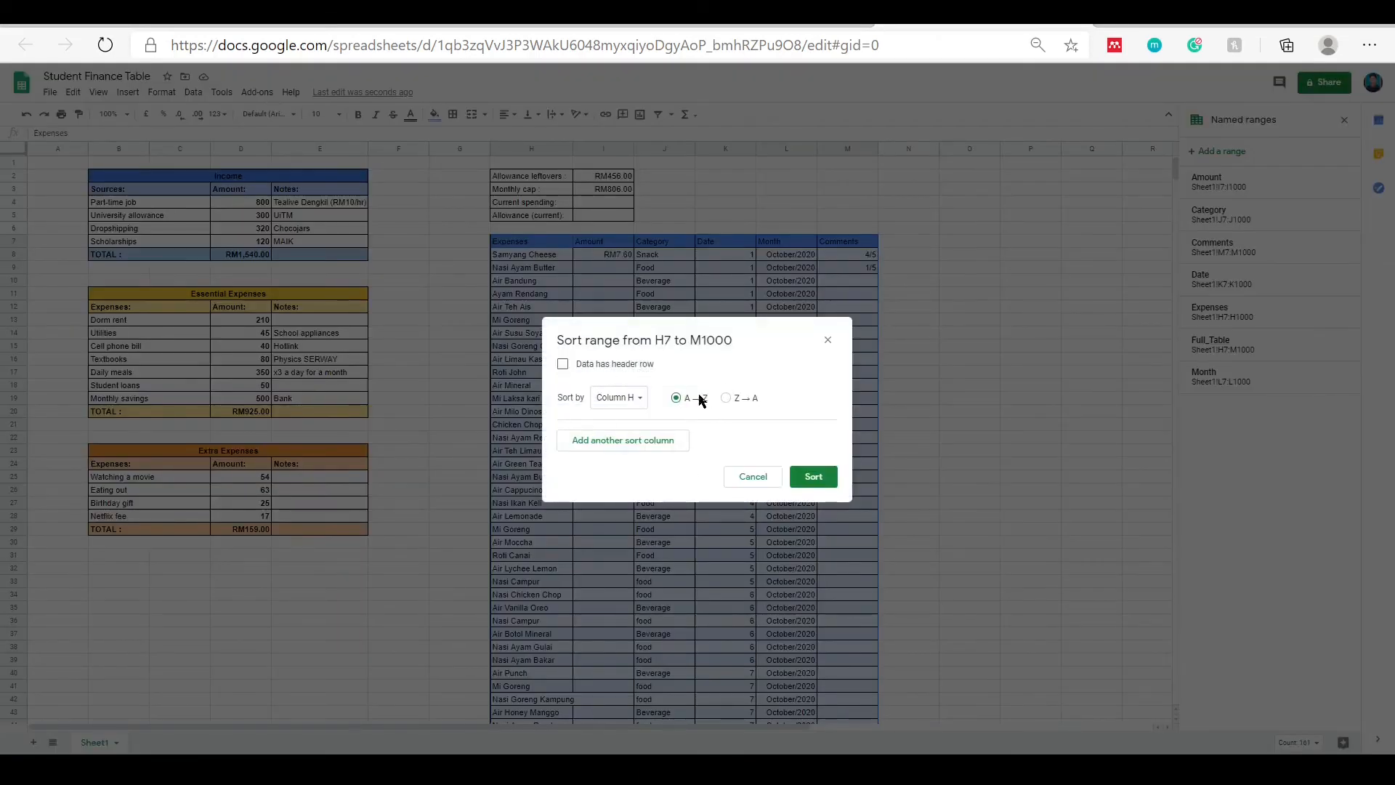
click(563, 365)
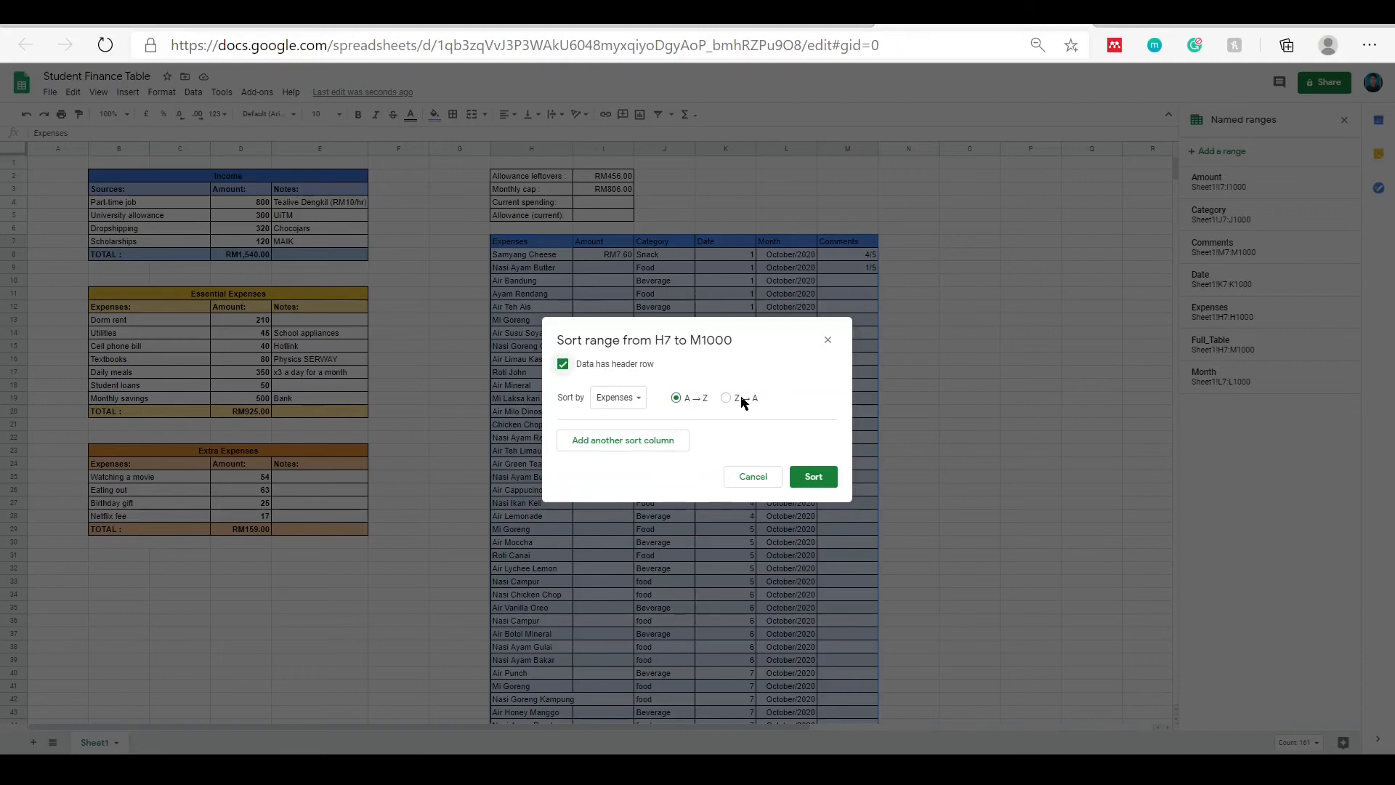
click(625, 402)
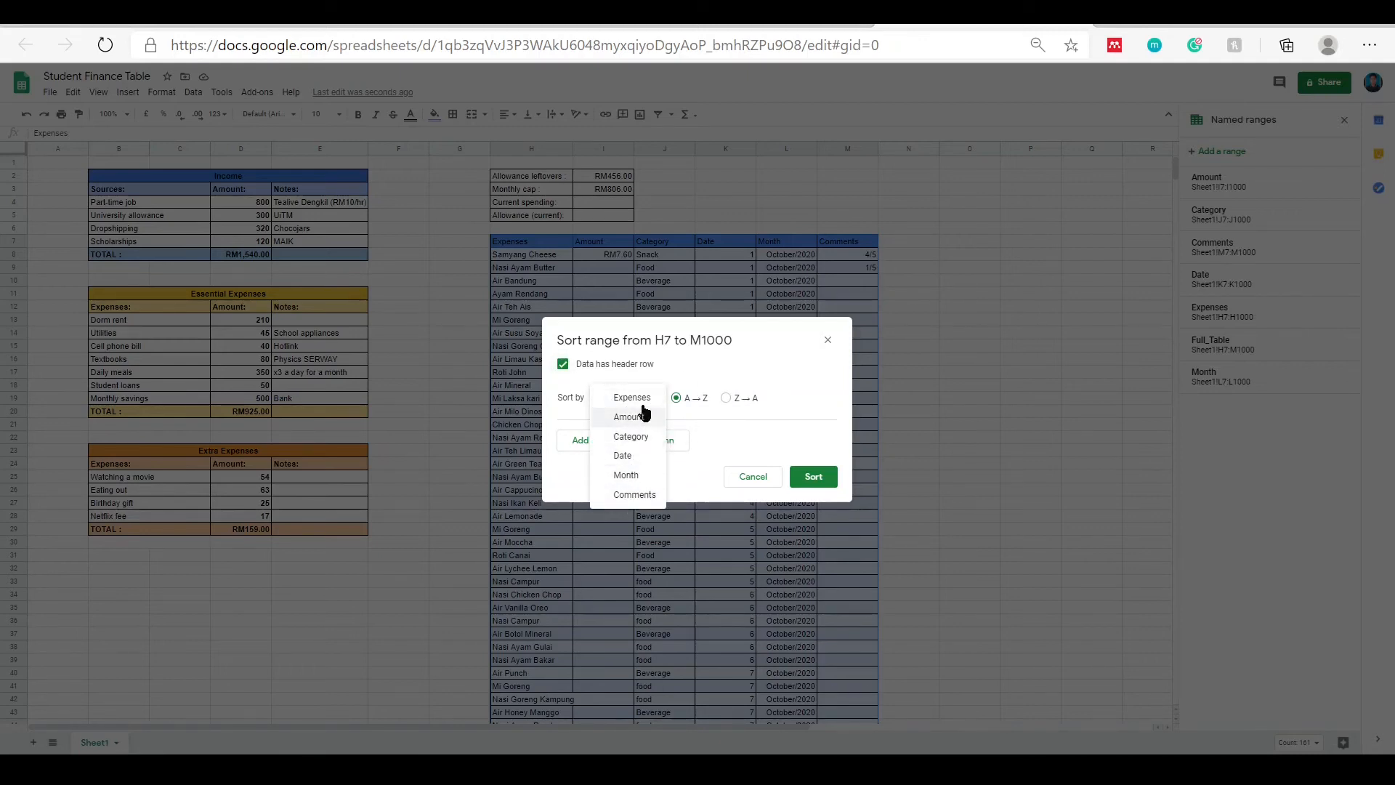
click(631, 436)
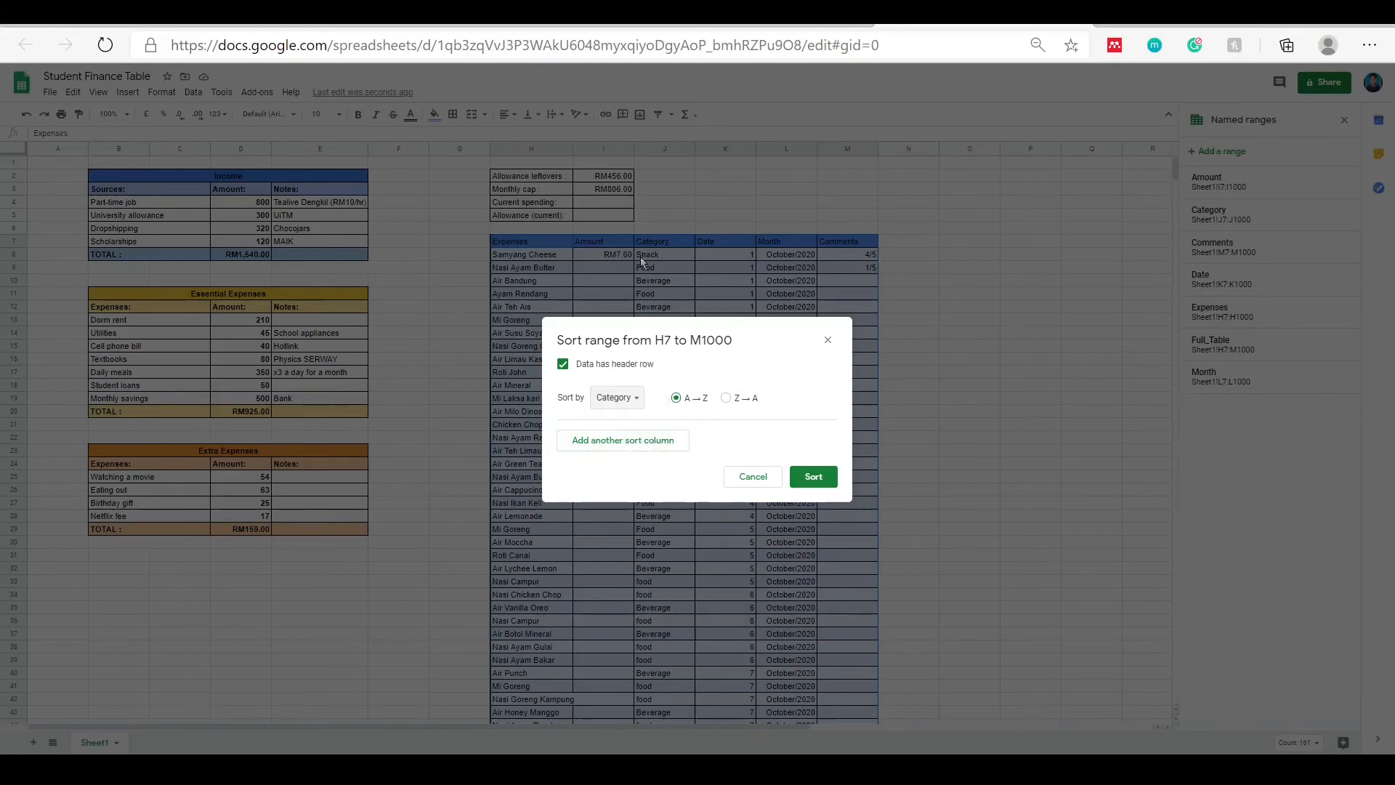
click(815, 474)
scroll(645, 355, down, 1)
key(ctrl+z)
- Add a bordered "No." header in G7, beside the expense log's Expenses column
click(607, 204)
click(471, 175)
text(No.)
click(454, 115)
click(459, 136)
click(512, 178)
- Extend the Full_Table named range to G7:M1000
click(1280, 344)
click(1339, 346)
click(1236, 380)
key(BackSpace)
text(G)
key(Return)
- Extend the expense log's blue alternating colours with header over the No. column
click(161, 92)
click(189, 390)
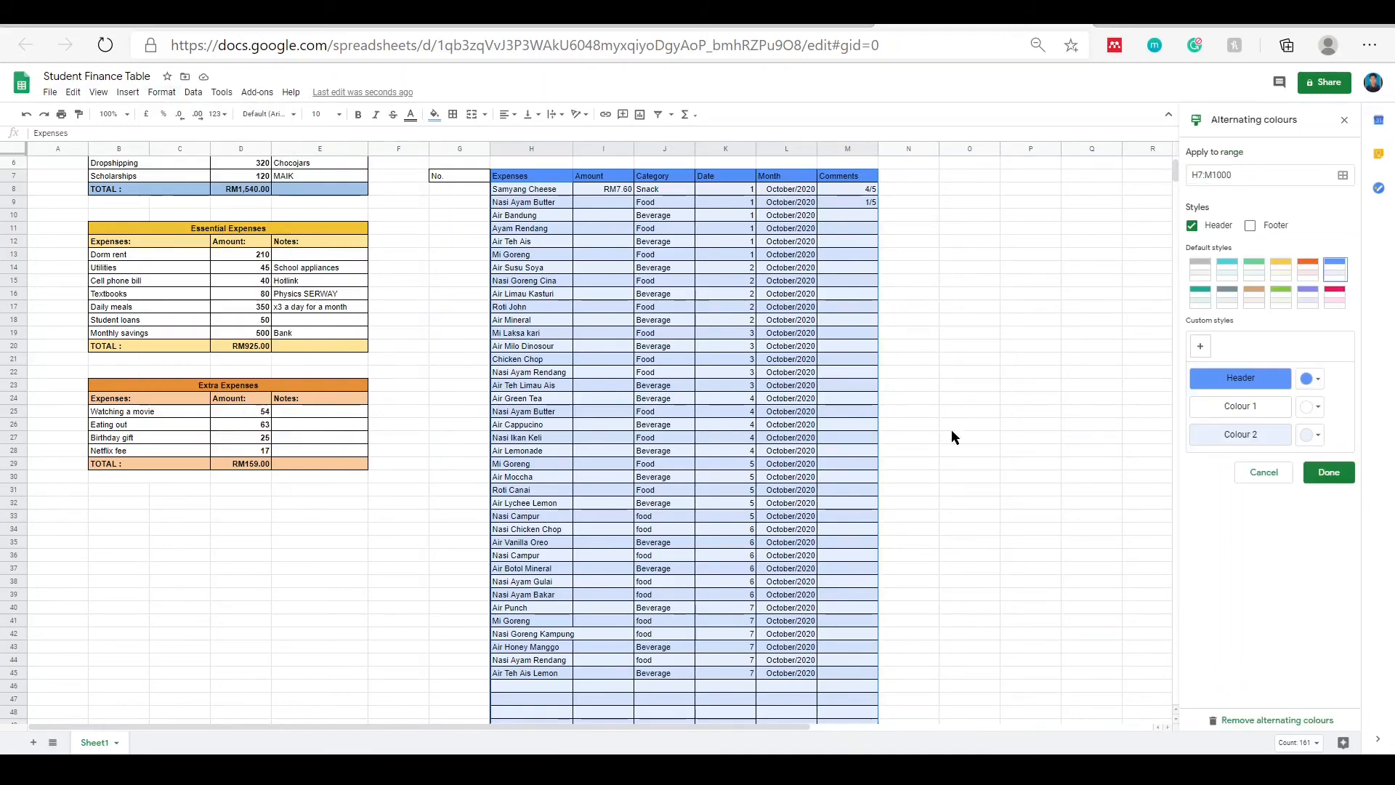
click(1328, 472)
- Define a named range called No covering G7:G1000
click(1221, 152)
click(1243, 187)
click(1324, 214)
click(1257, 404)
click(1339, 410)
click(1235, 442)
key(BackSpace)
text(G)
key(shift+Tab)
text(No)
key(Return)
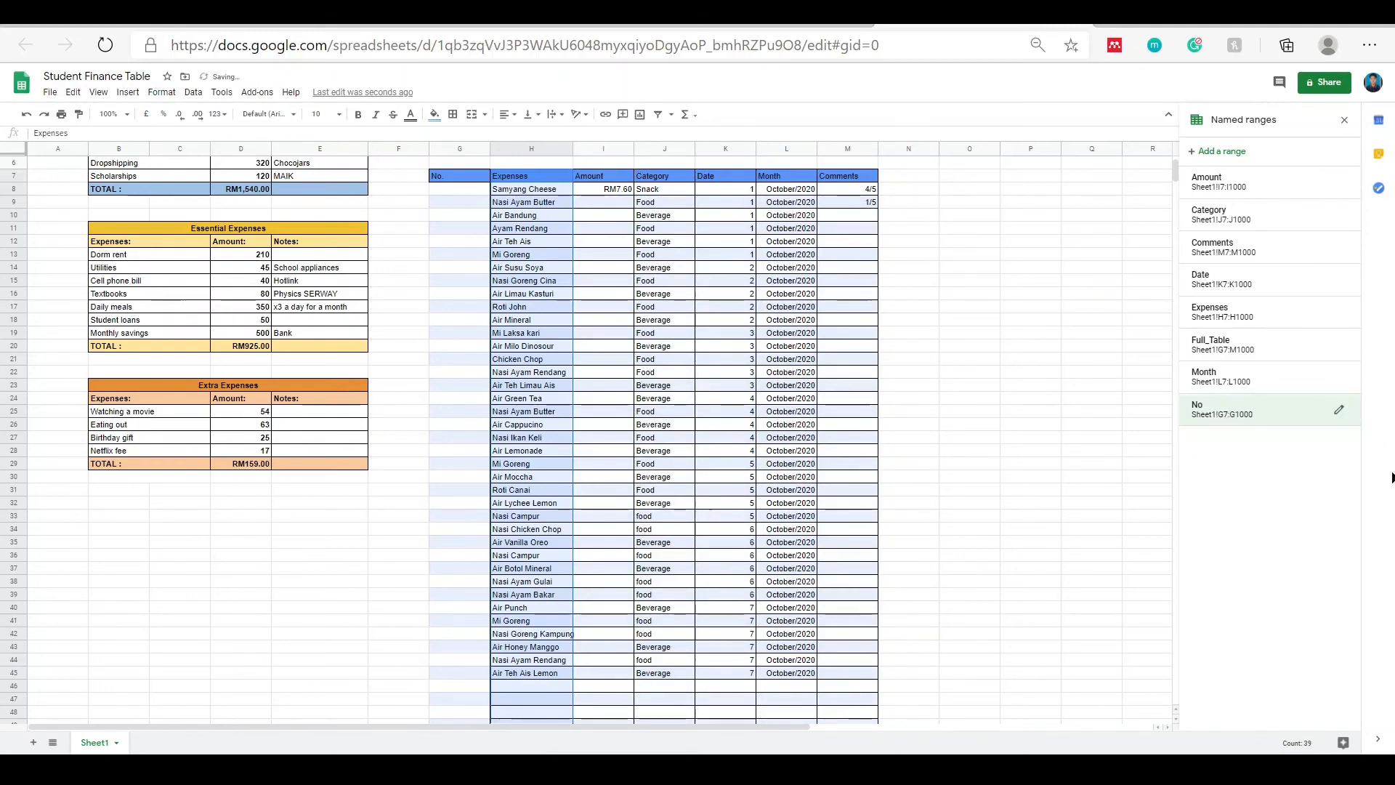
- Apply all borders to the No named range
click(1235, 409)
click(453, 114)
click(461, 135)
- Enter 1, 2 and 3 at the start of the No. column and fill the series down to 38
click(469, 189)
text(1)
key(Return)
text(2 3)
click(478, 190)
drag(478, 195, 488, 674)
- Review the expense log's numbering, amounts and comments from the first to the last entry
scroll(552, 498, down, 1)
scroll(582, 443, up, 2)
click(609, 396)
scroll(707, 379, down, 1)
scroll(727, 356, up, 1)
scroll(787, 303, down, 1)
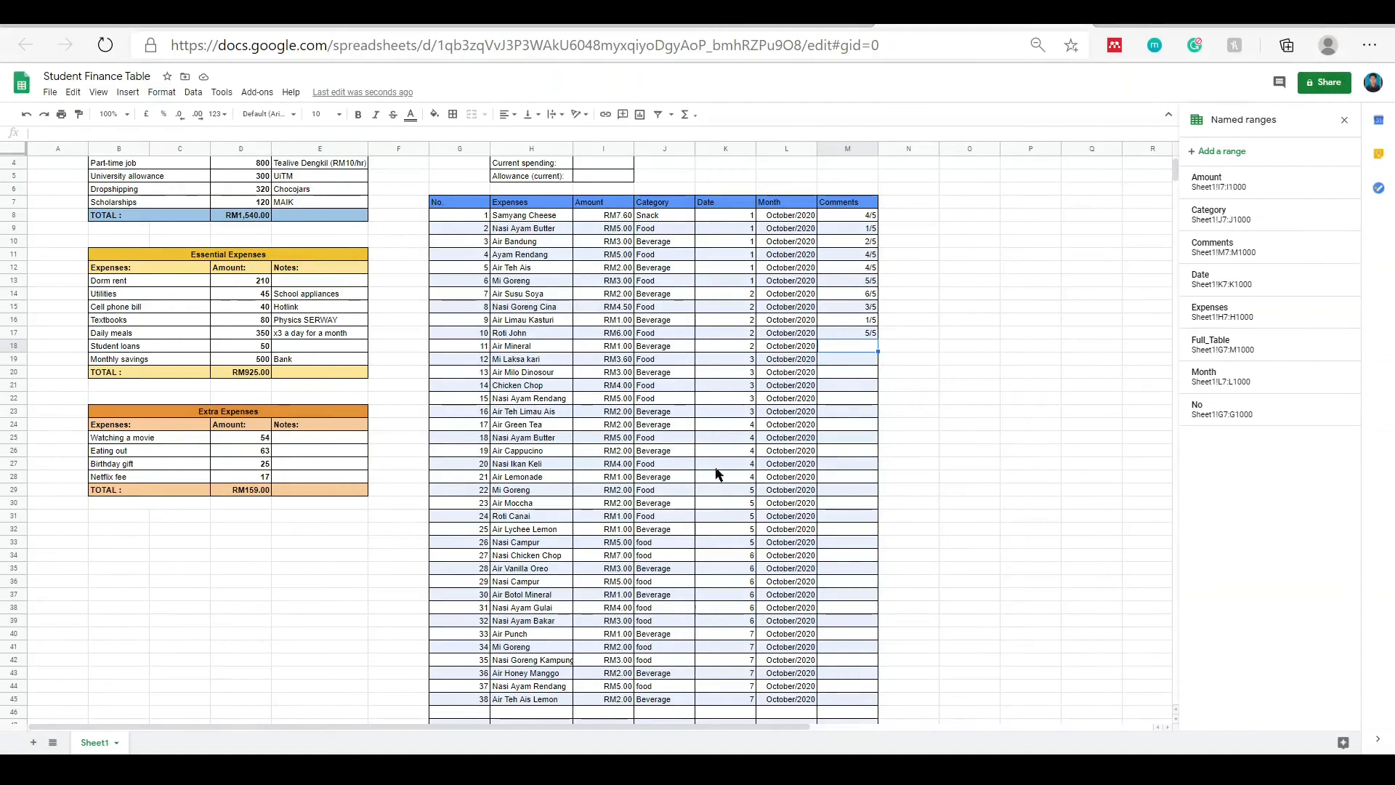
scroll(641, 345, down, 3)
scroll(639, 345, up, 4)
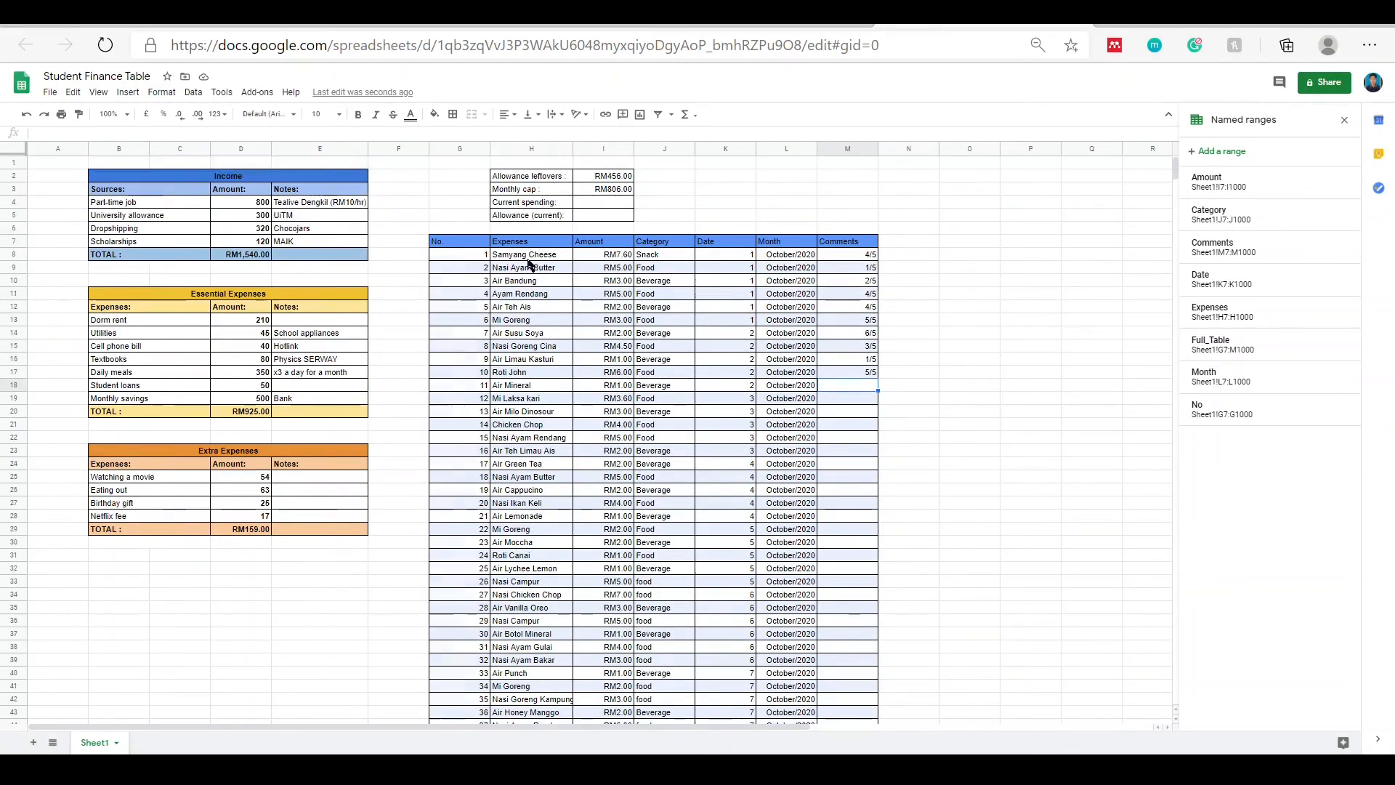
scroll(782, 343, down, 4)
scroll(782, 343, up, 3)
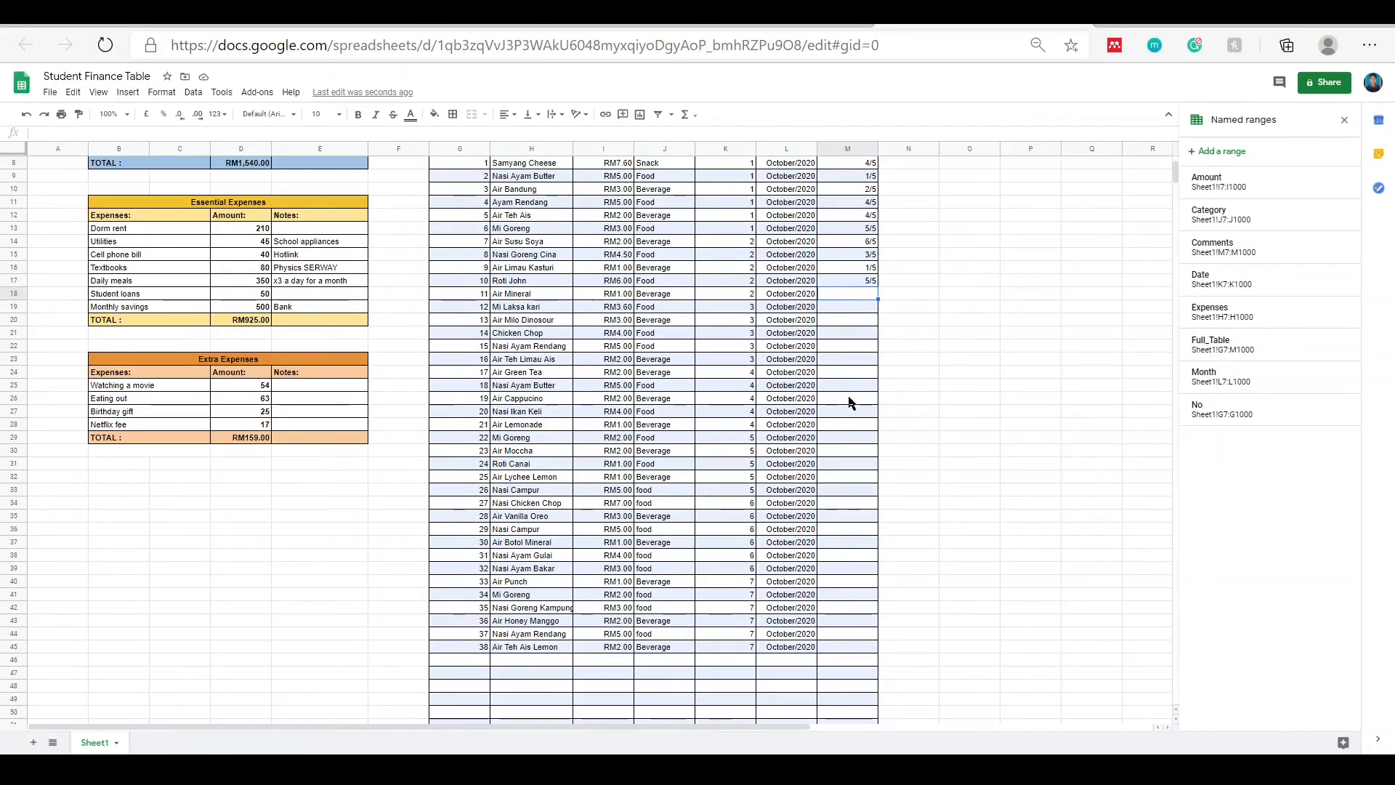
scroll(821, 363, up, 3)
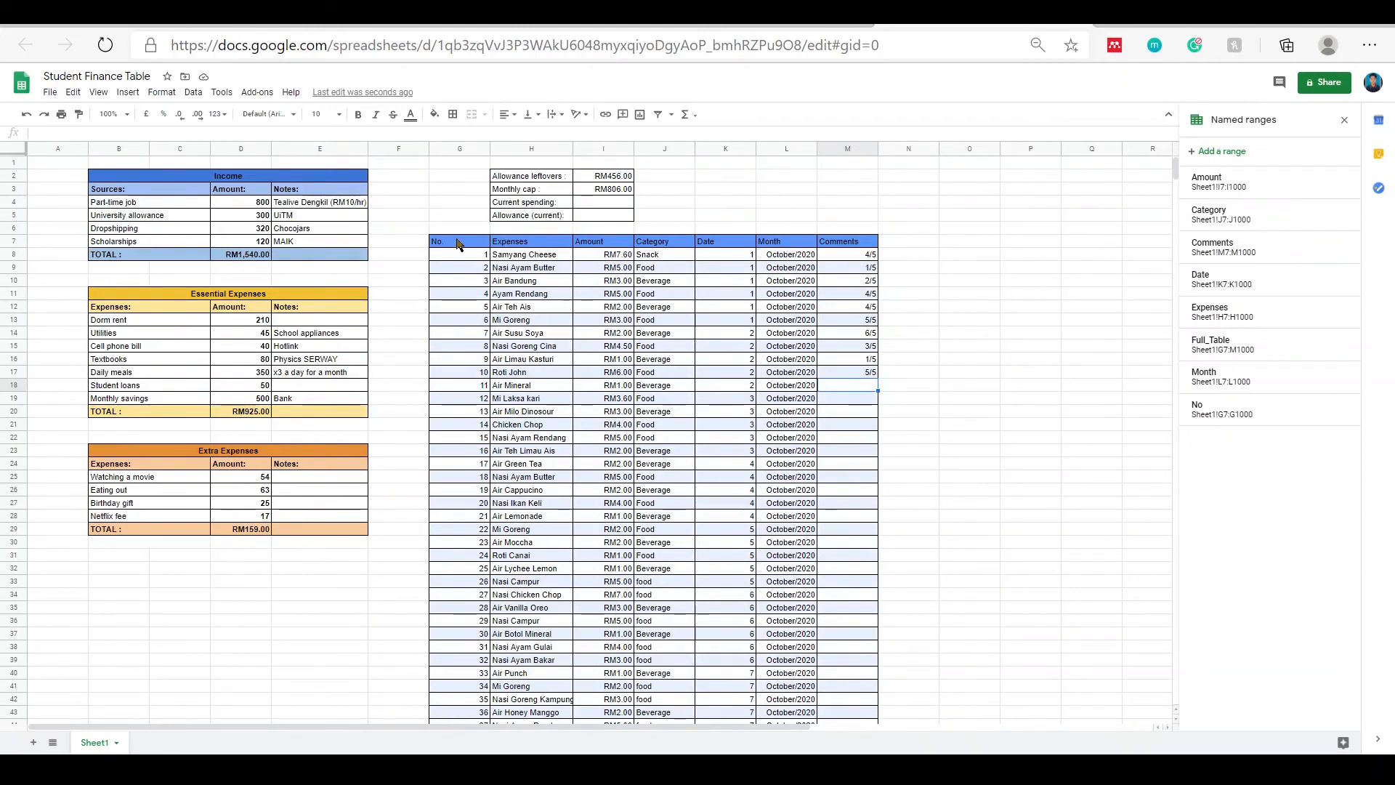
- Centre the No named range horizontally and check the column down to its end
click(1235, 409)
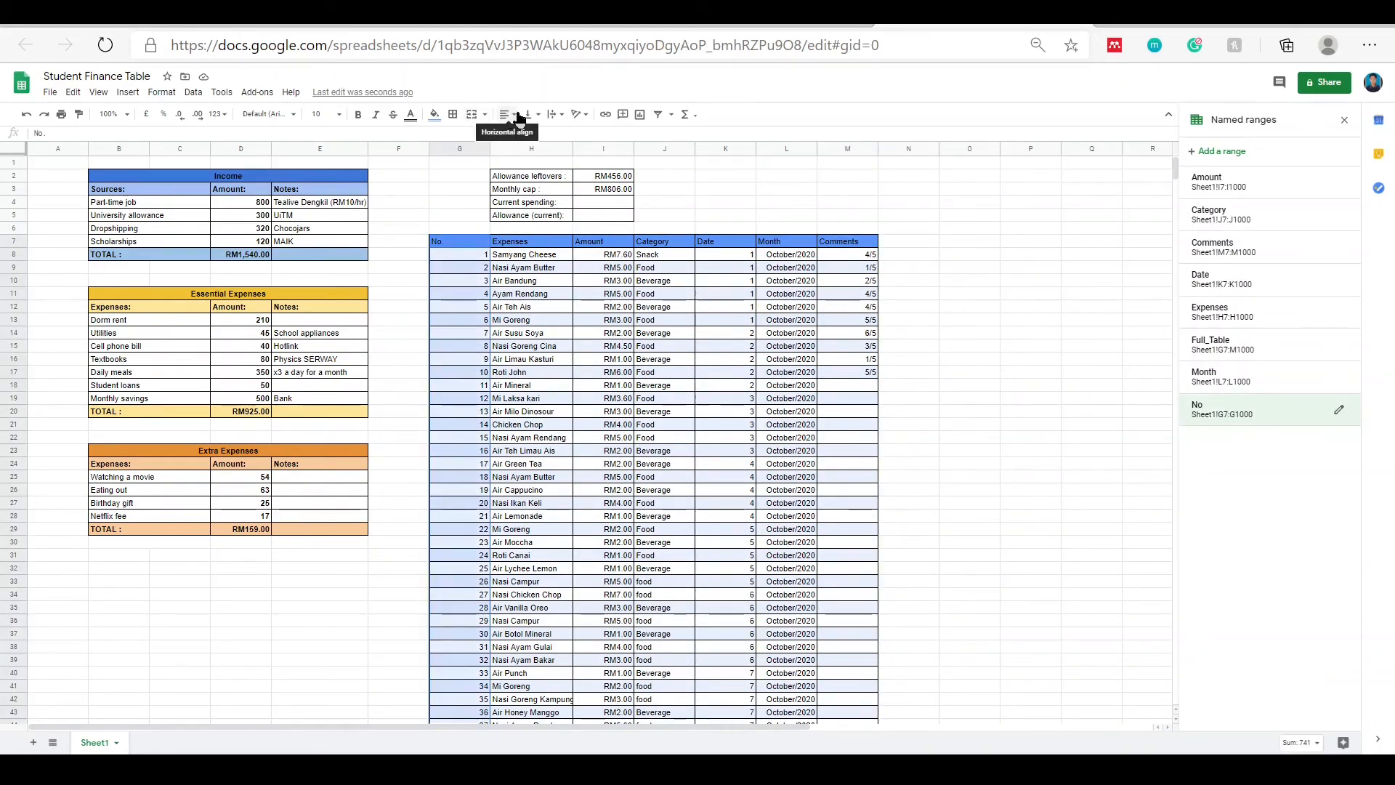
click(518, 114)
click(523, 140)
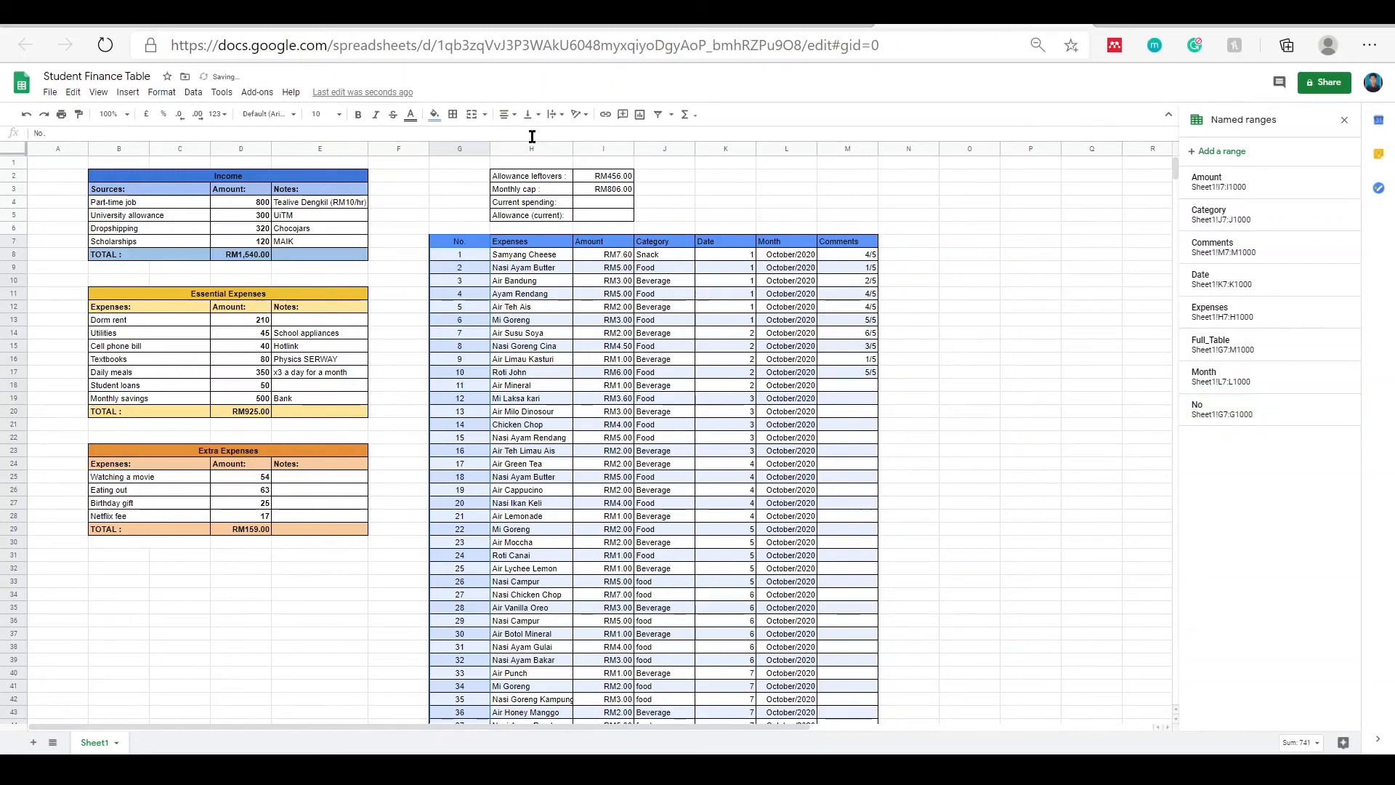
scroll(538, 305, down, 5)
scroll(638, 303, up, 4)
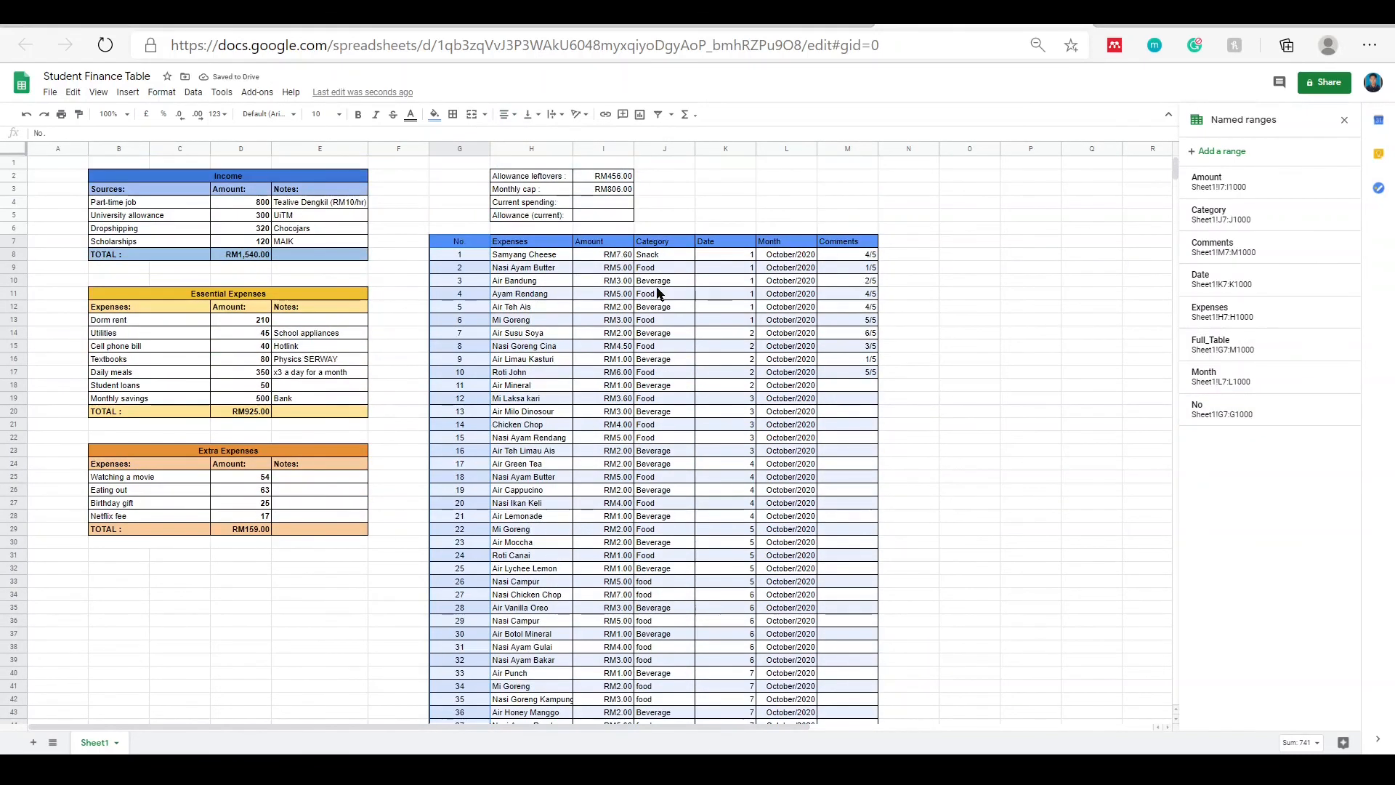
scroll(657, 295, down, 2)
scroll(657, 291, up, 3)
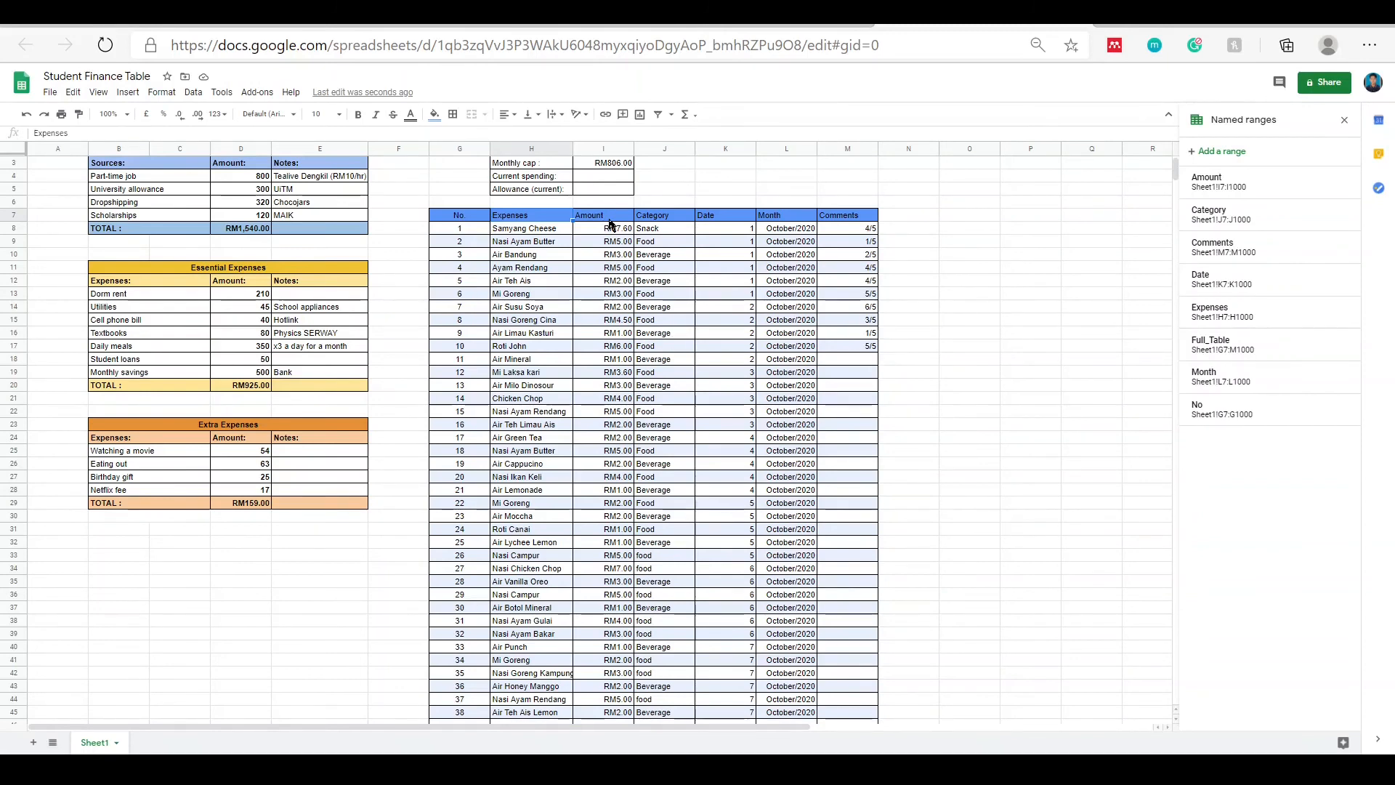
- Set up a conditional formatting rule on the Amount range I7:I1000 for values greater than 5
click(1208, 181)
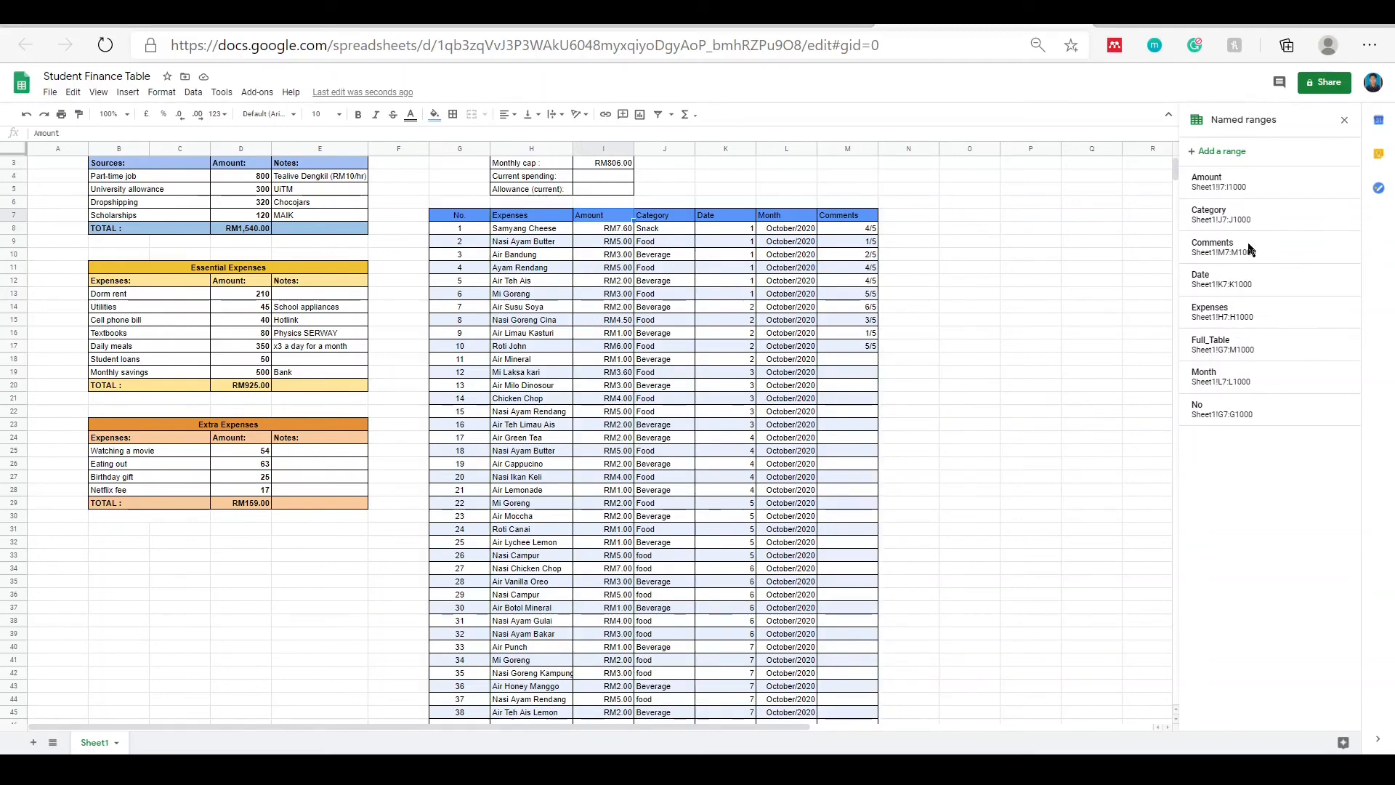
click(1267, 186)
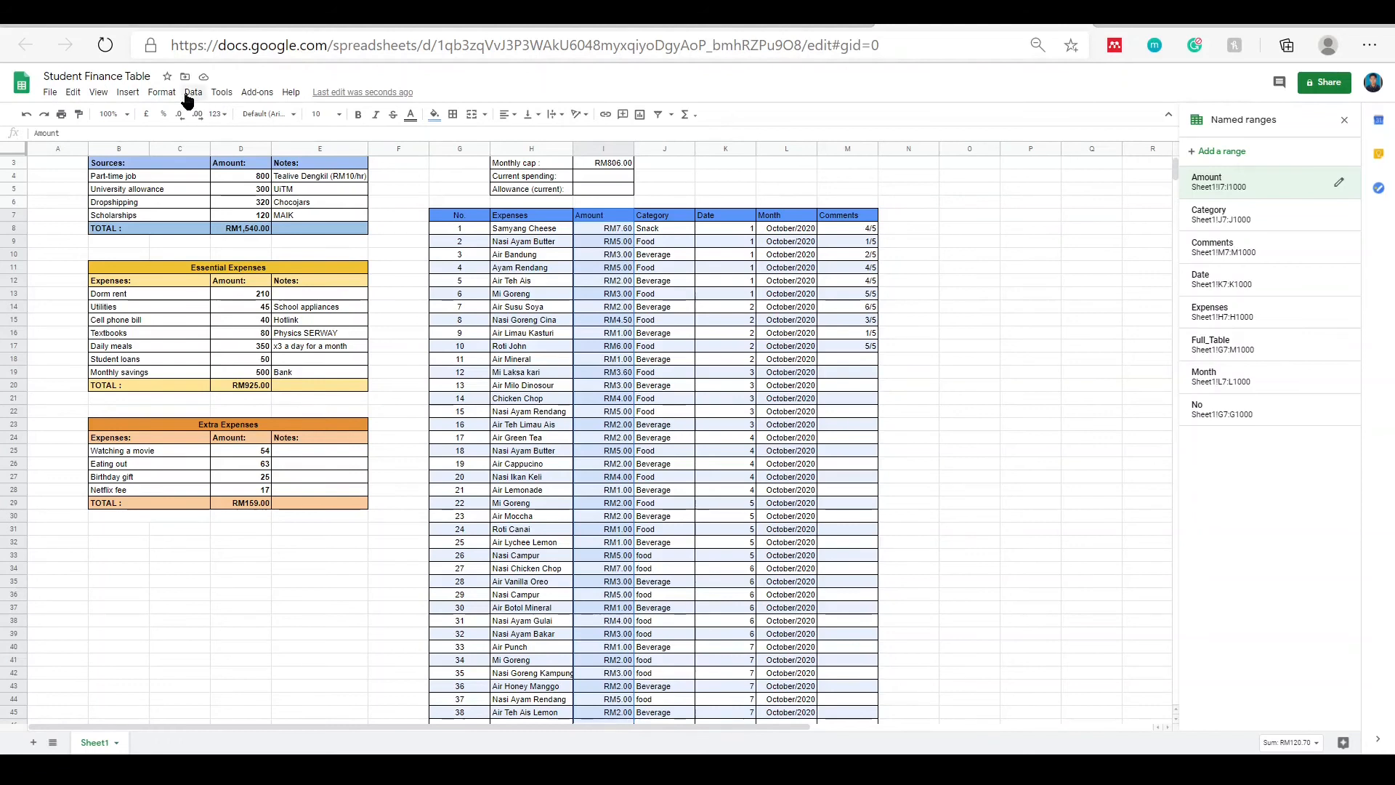
click(162, 93)
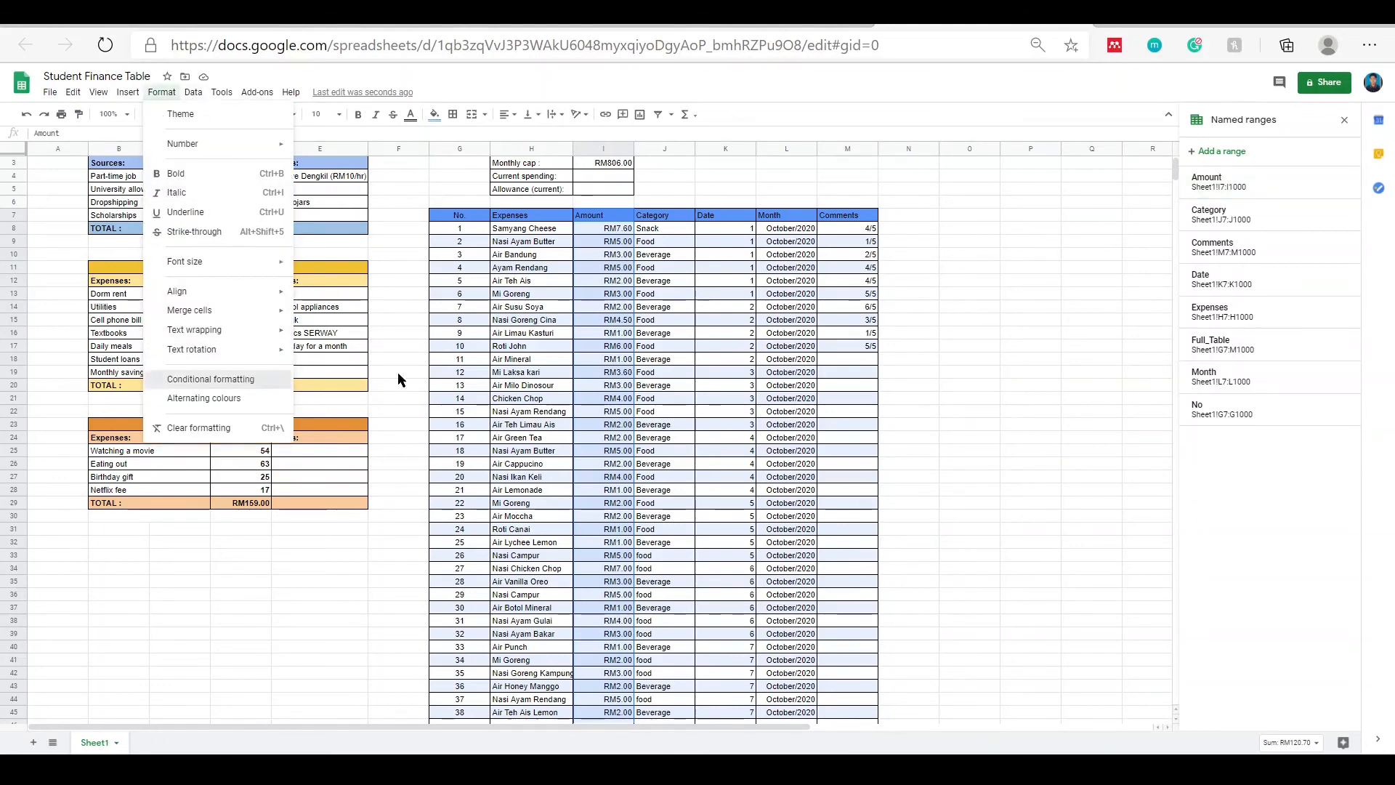
click(211, 379)
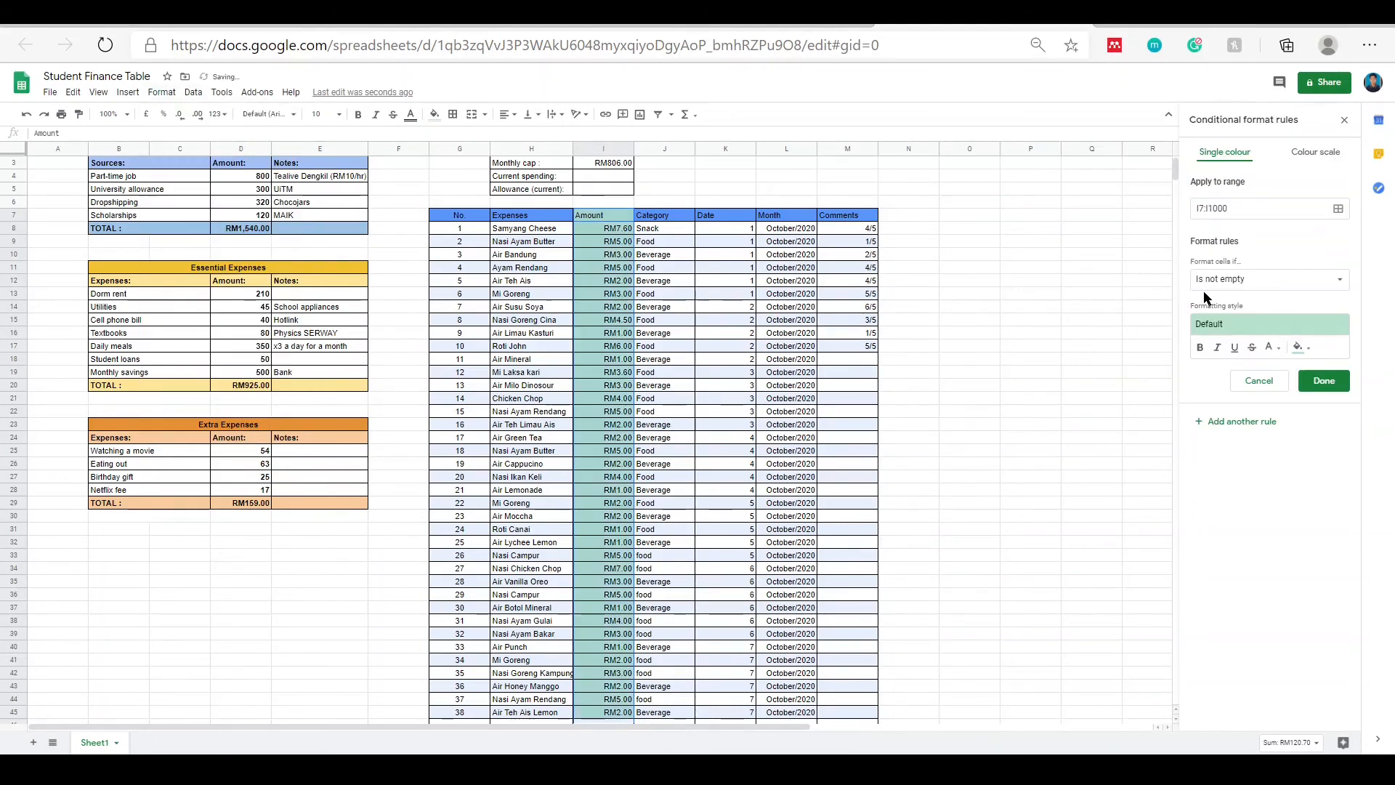
click(1266, 285)
click(1250, 474)
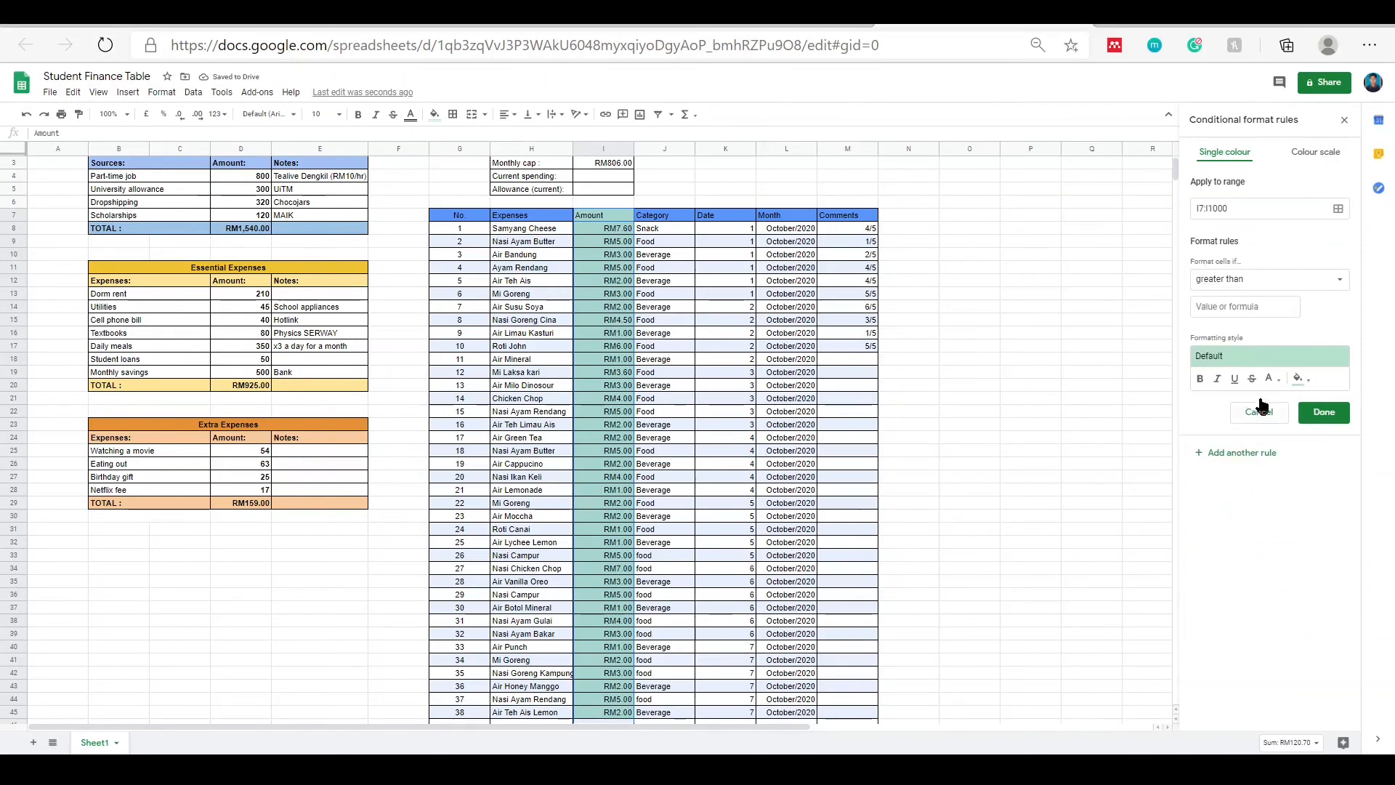
click(1256, 307)
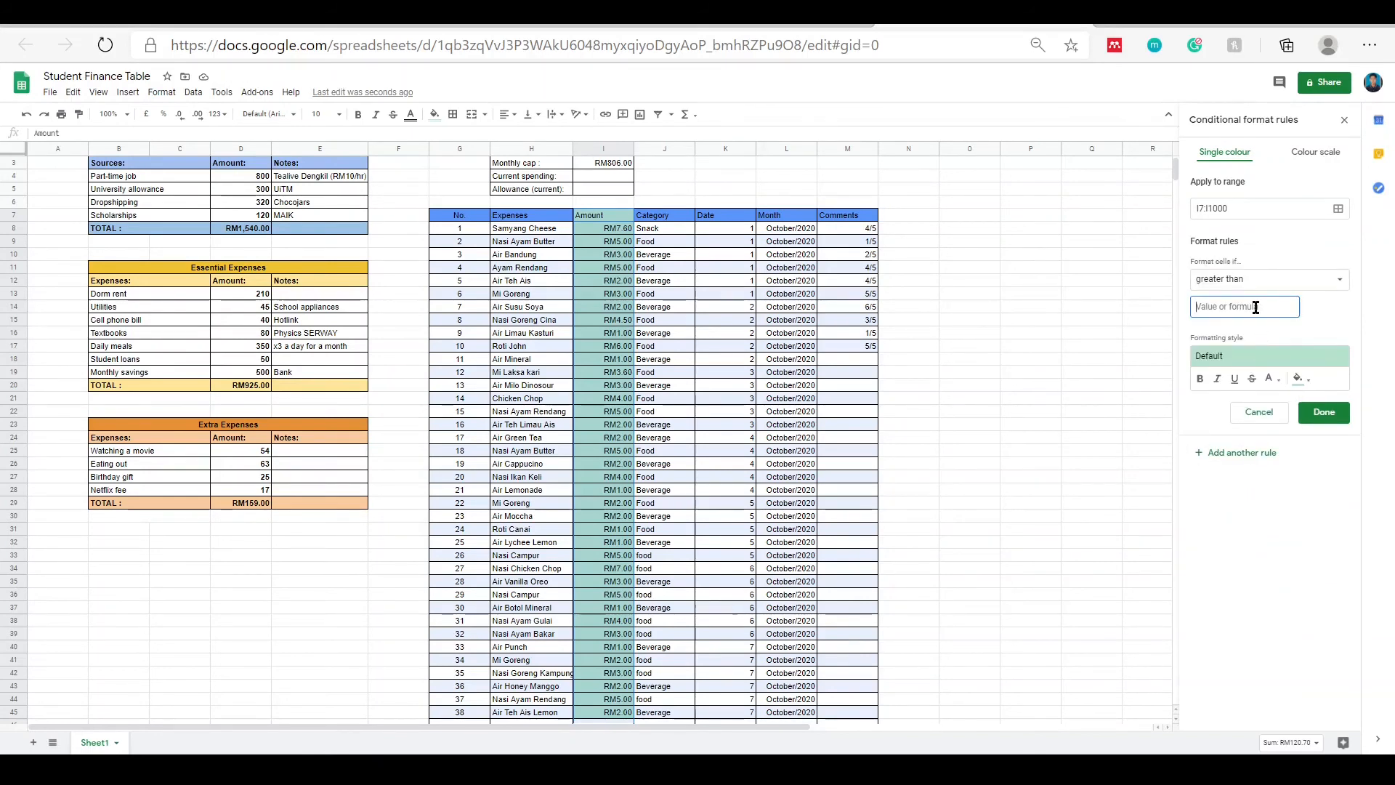
text(5)
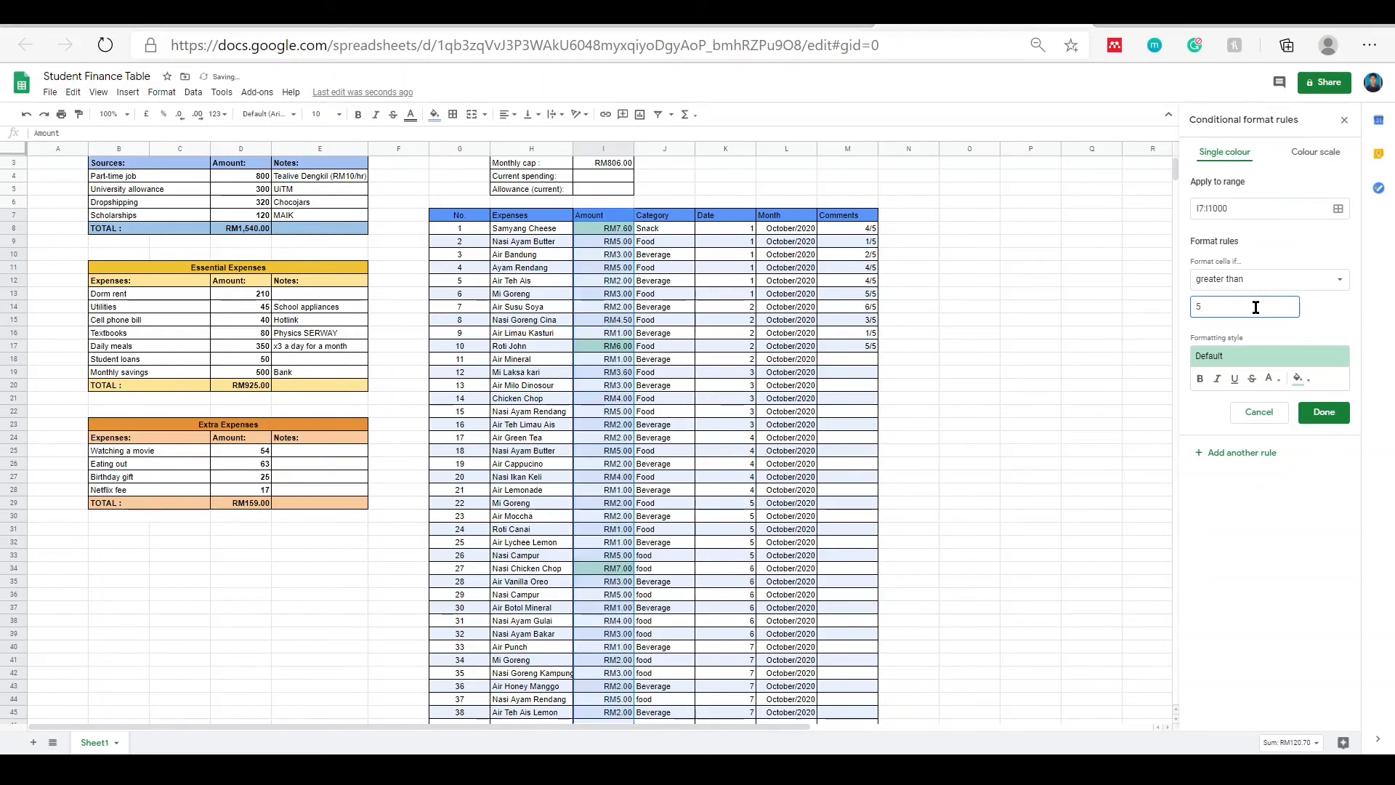
- Give the greater-than-5 rule red text on the default green fill and save it
click(1269, 379)
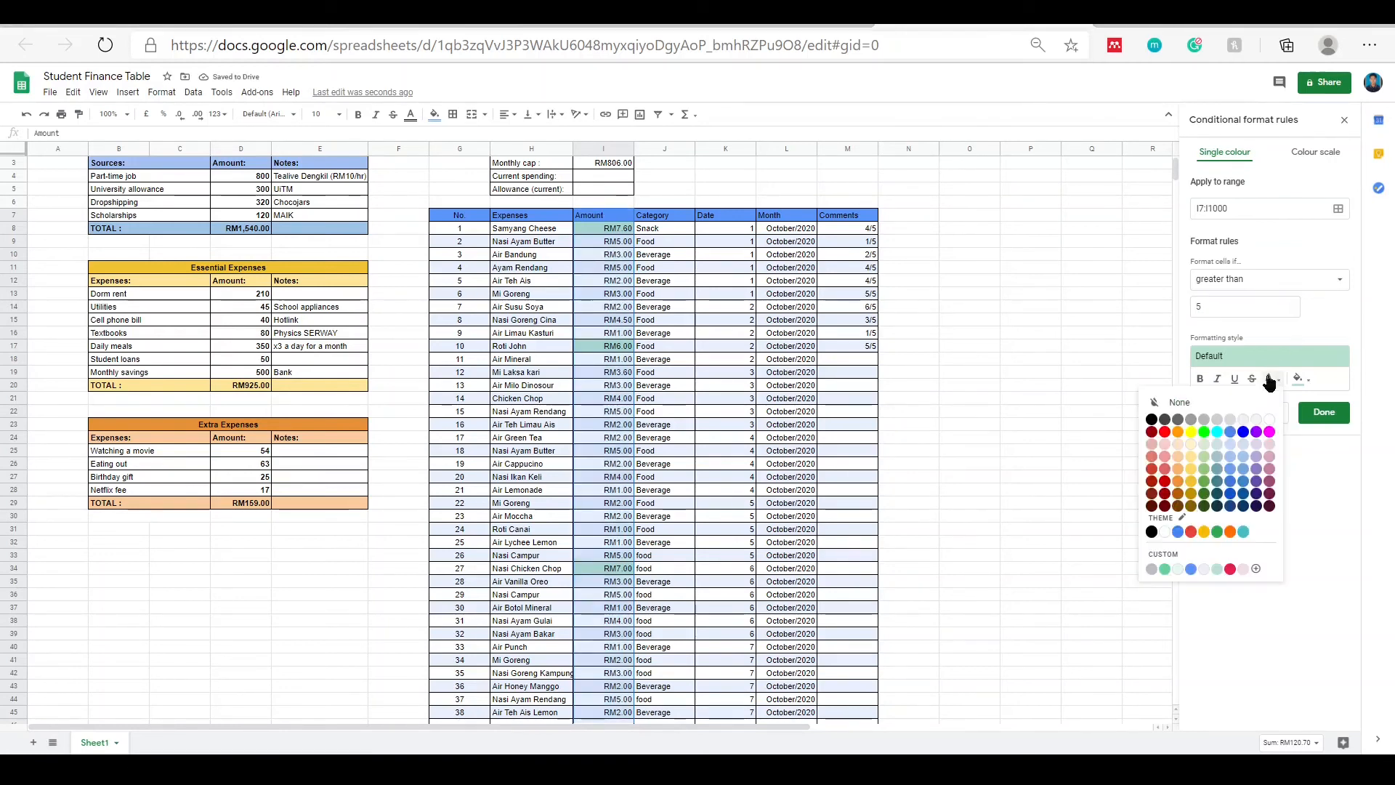
click(1151, 432)
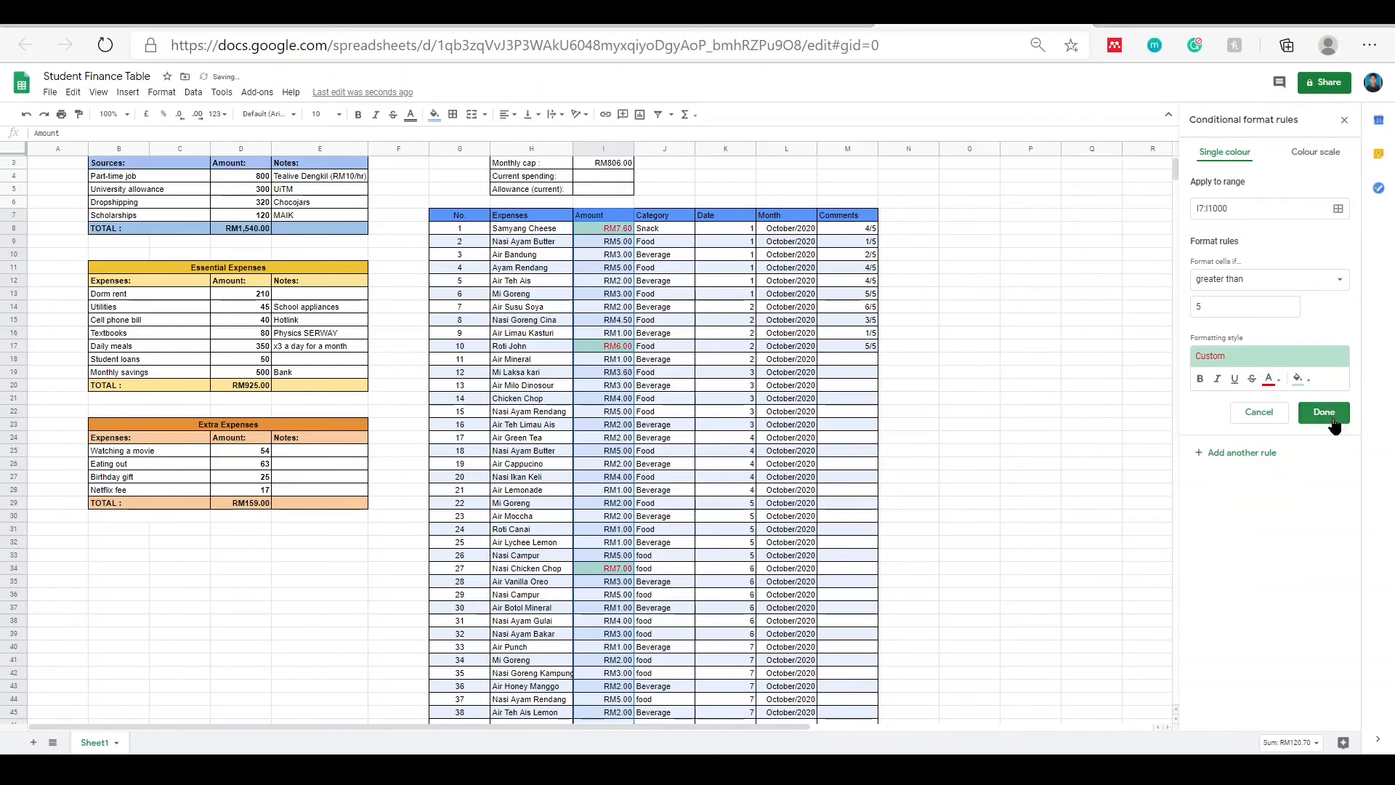
click(1327, 416)
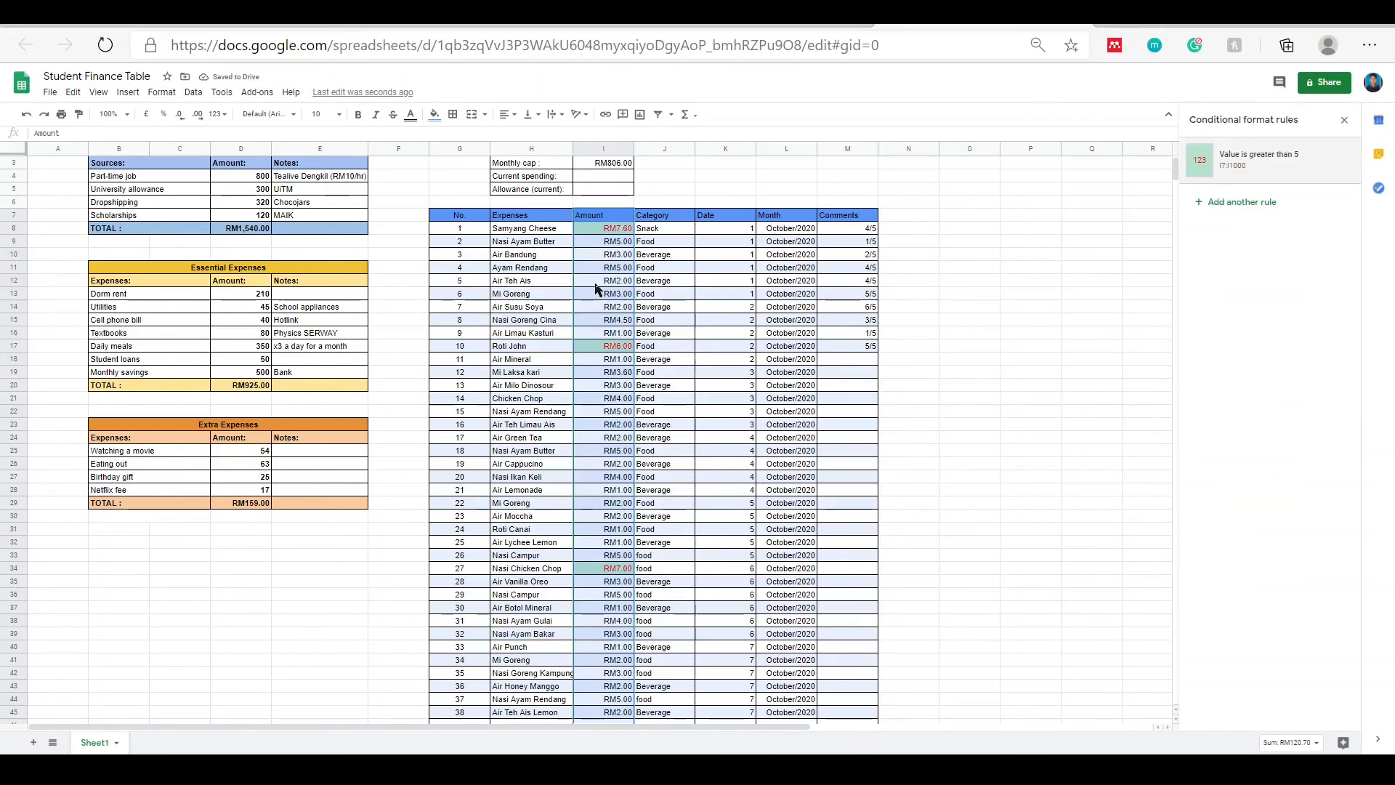
scroll(596, 289, down, 2)
click(832, 375)
scroll(732, 386, up, 2)
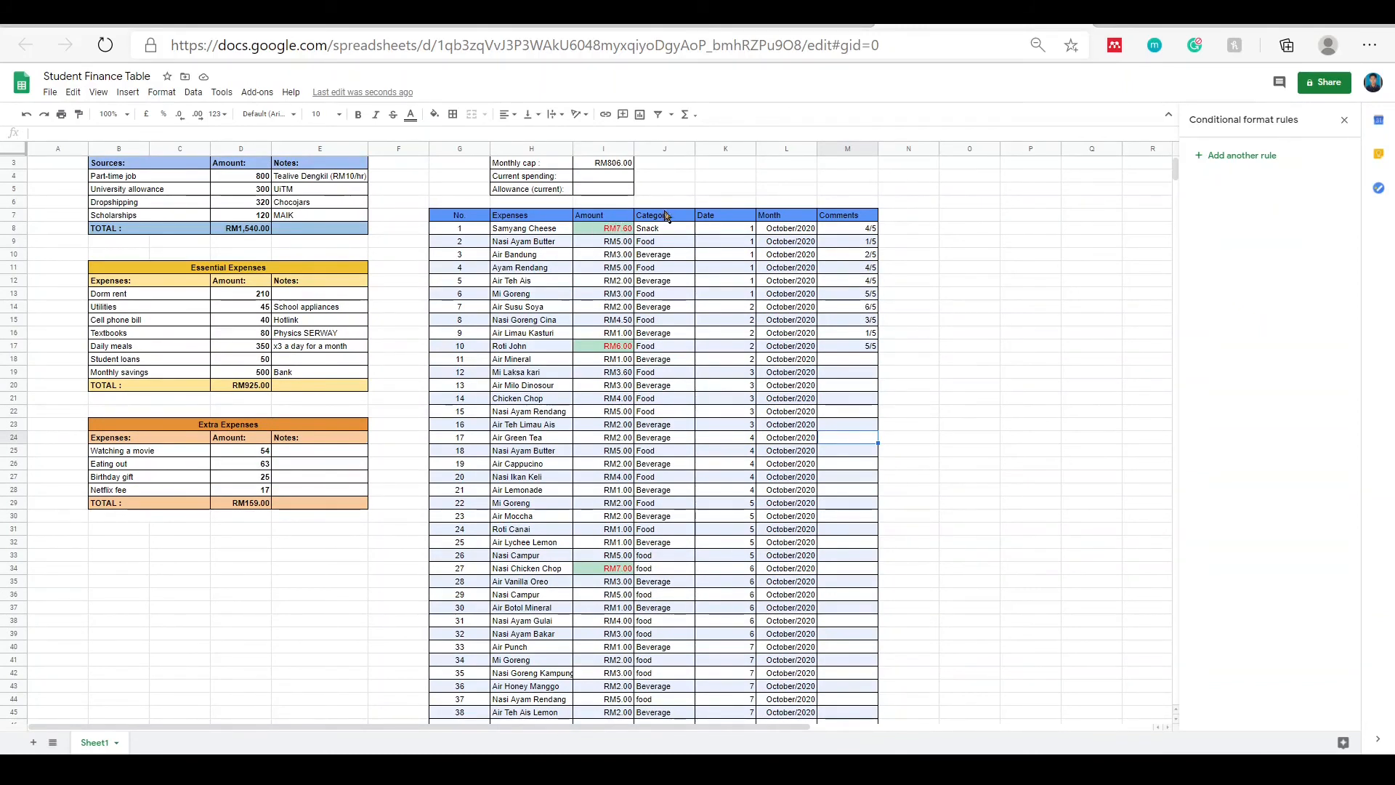
- Set up a second conditional formatting rule on the Amount range I7:I1000 for values less than 3
click(1235, 157)
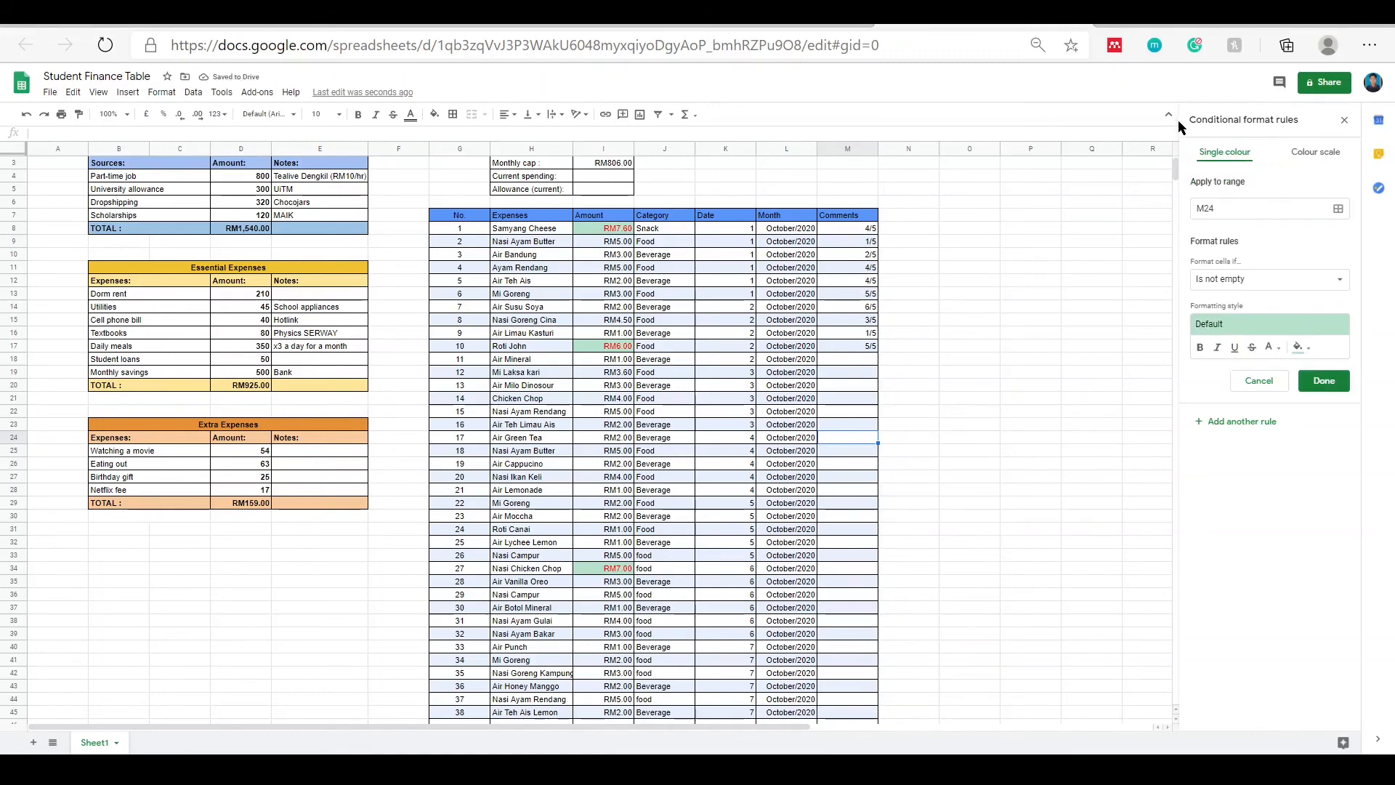
click(1345, 120)
click(1250, 181)
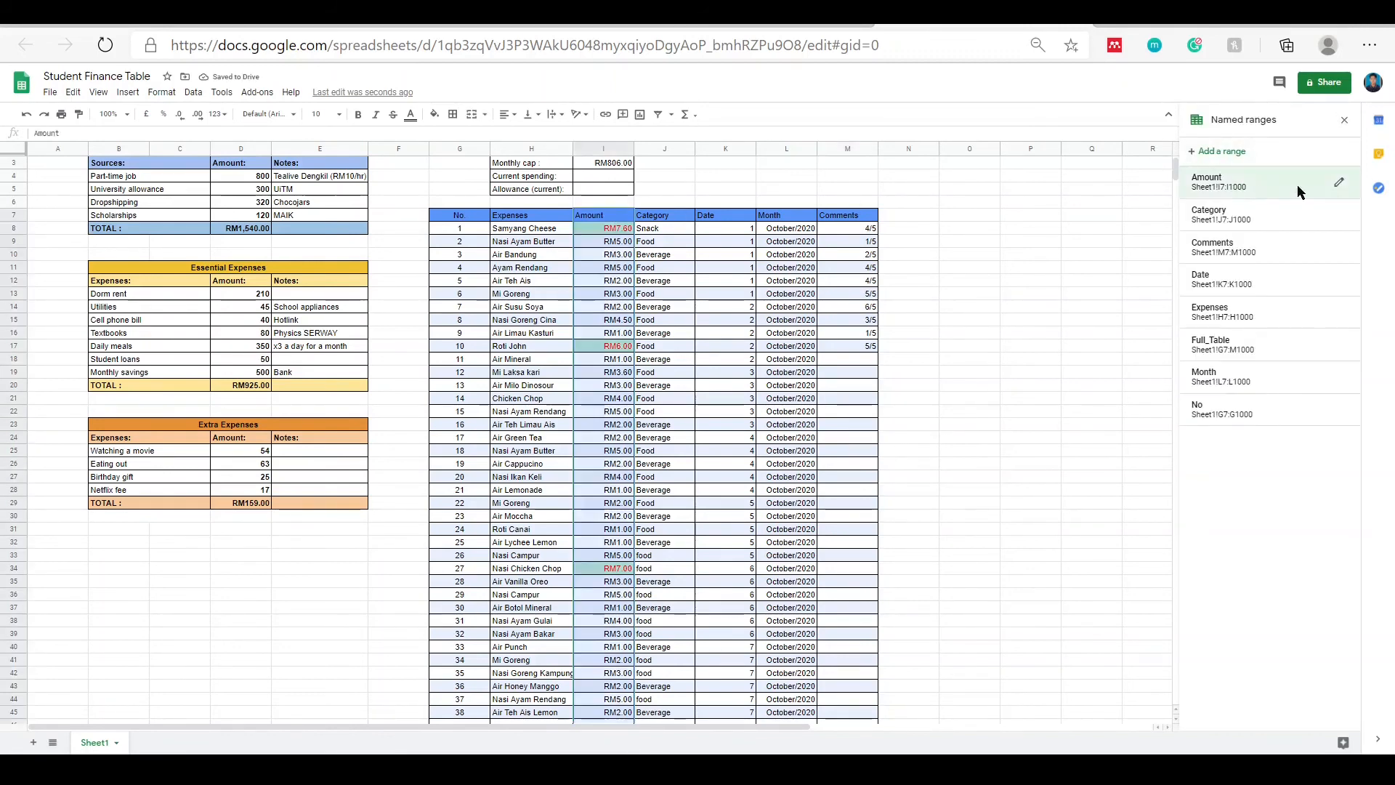
click(162, 92)
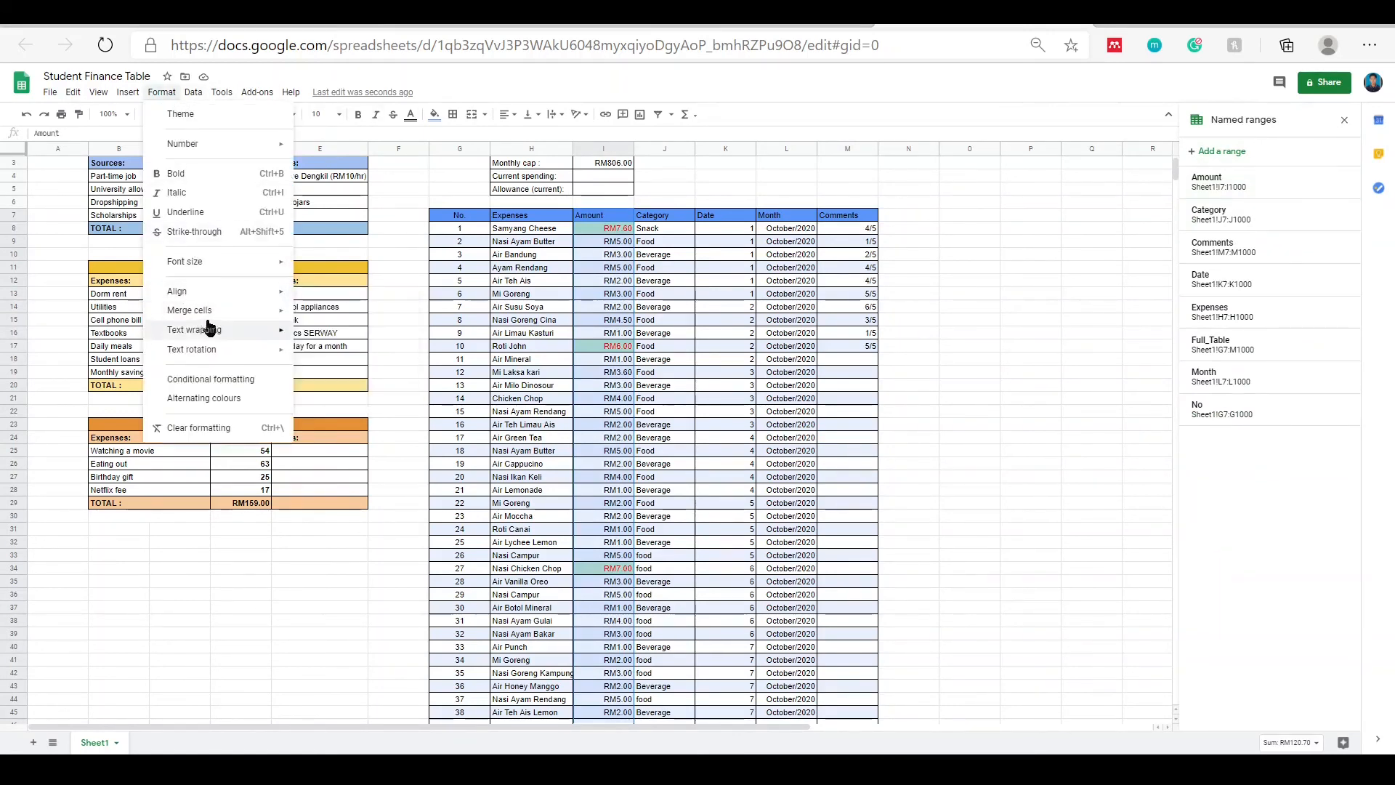
click(205, 378)
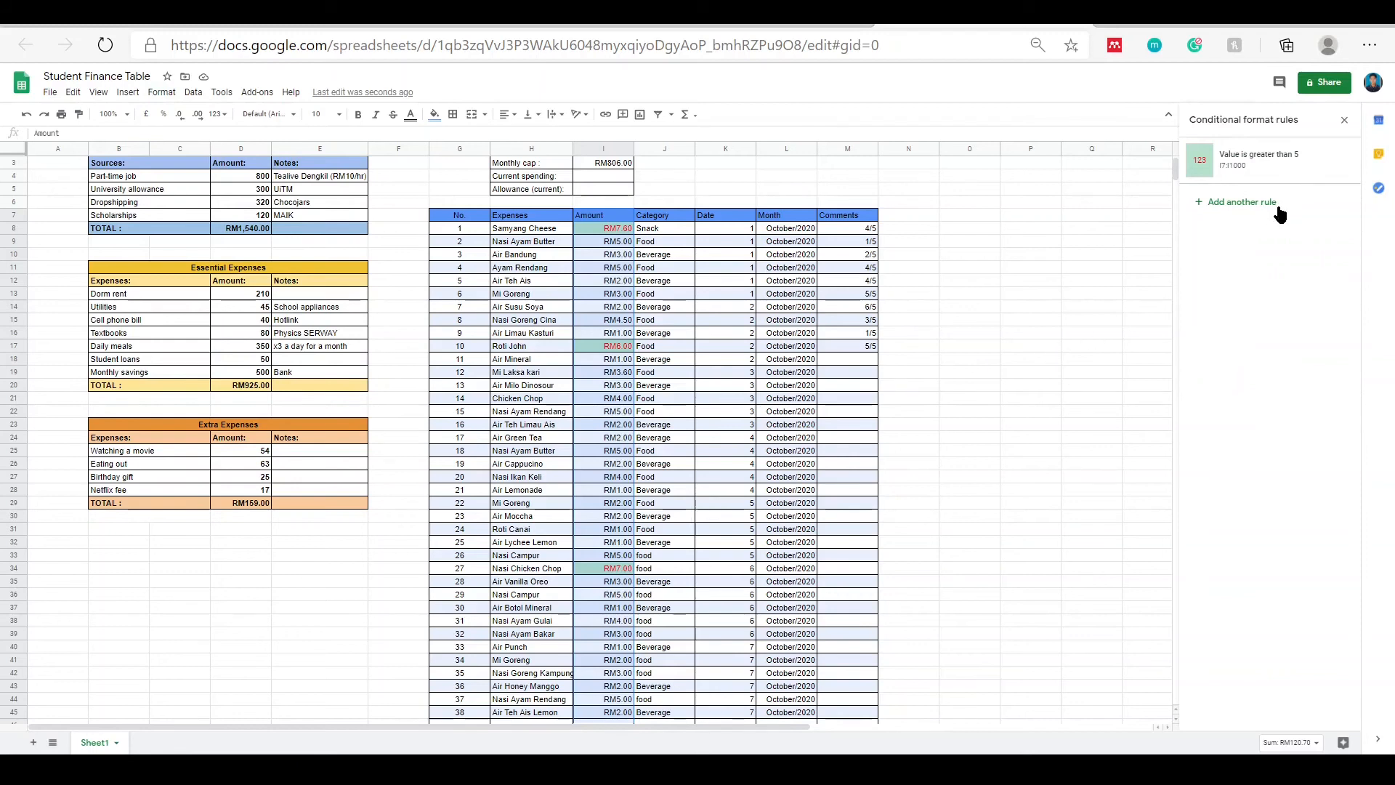
click(1280, 215)
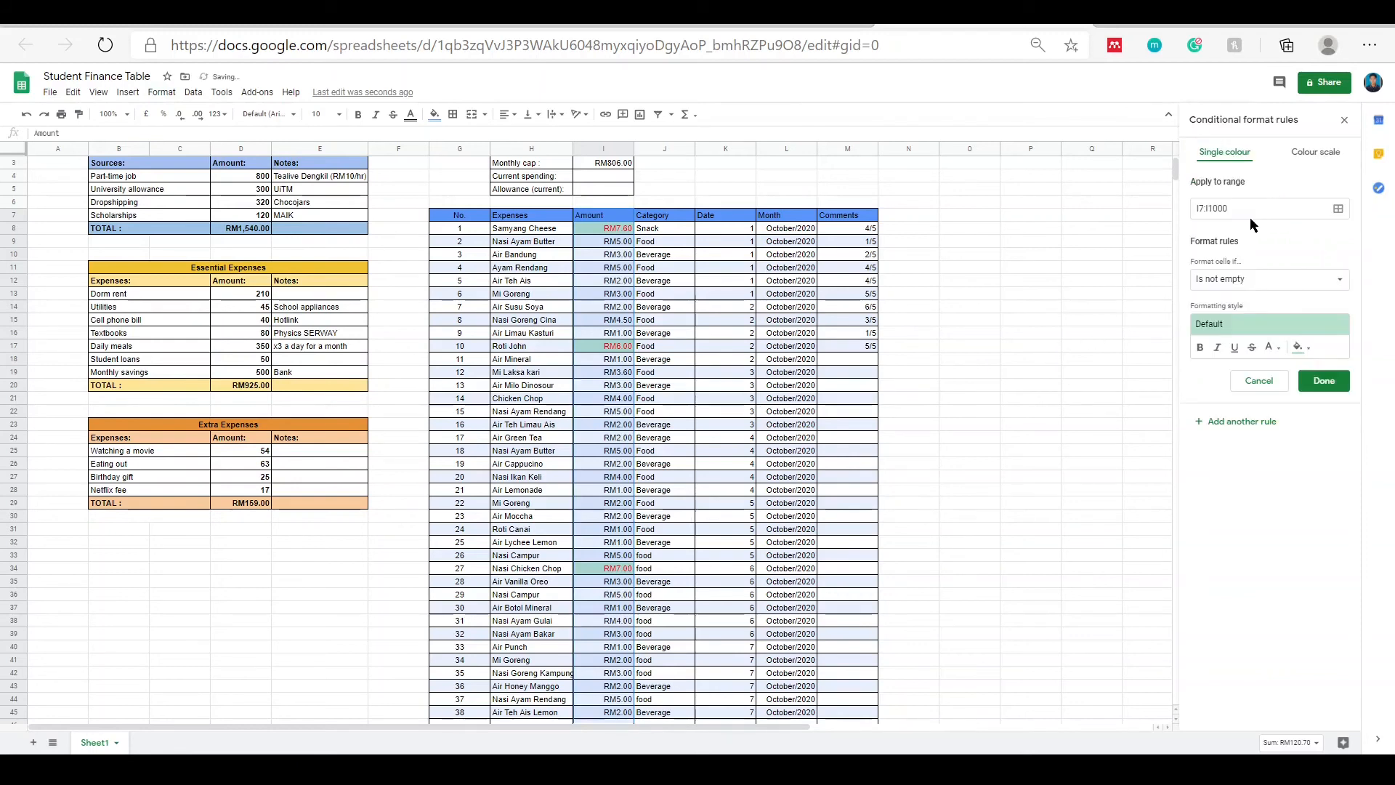
click(1232, 283)
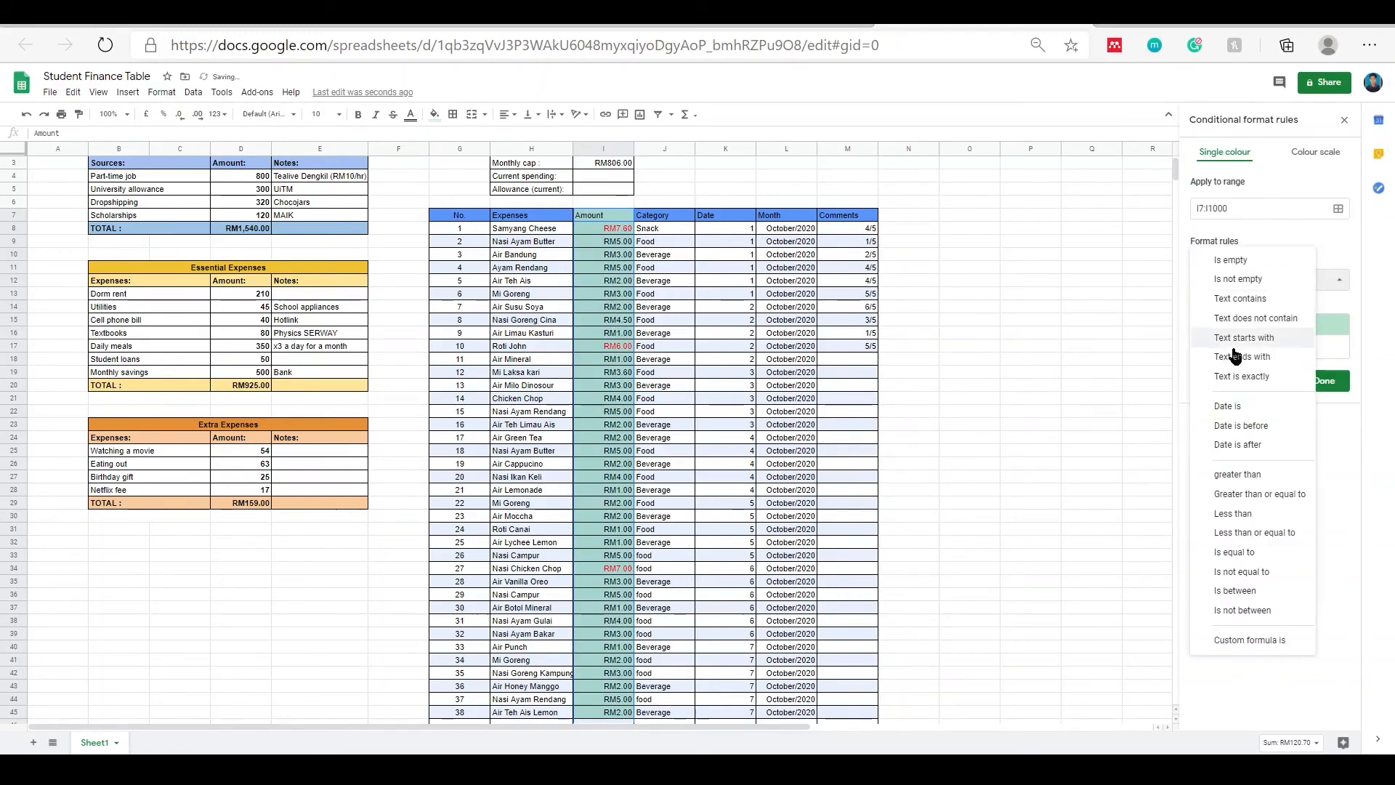
click(1249, 513)
click(1244, 306)
text(3)
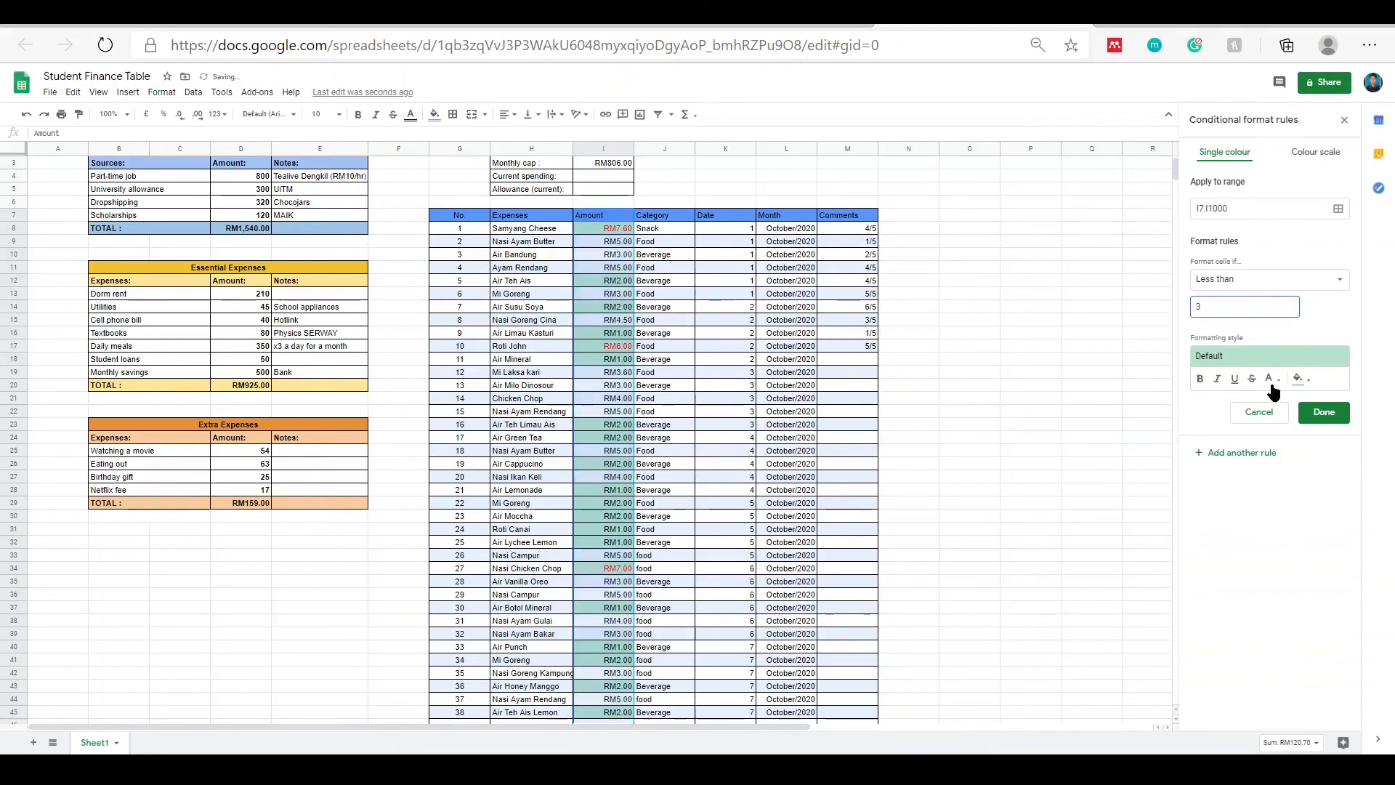
- Give the less-than-3 rule green text with no fill colour and save it
click(1272, 379)
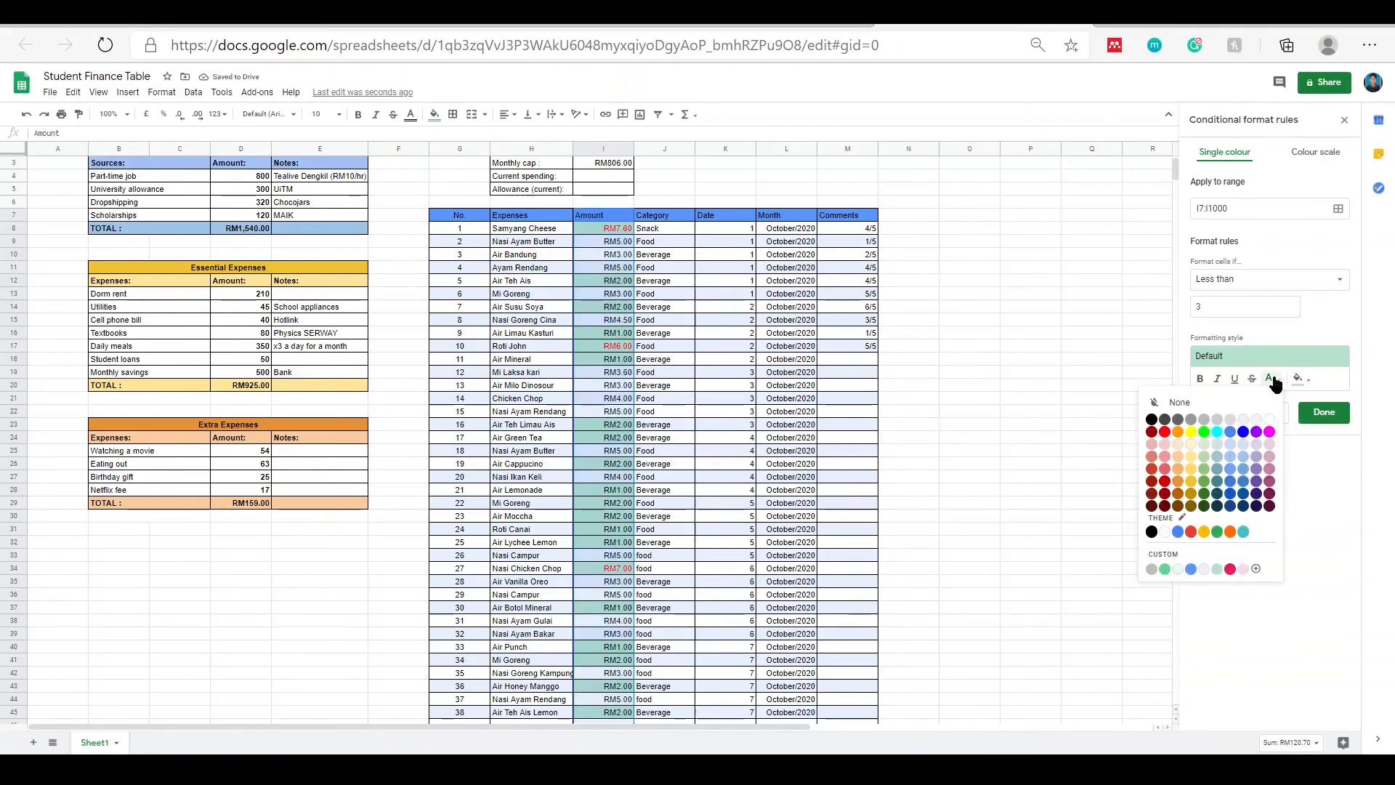
click(1205, 434)
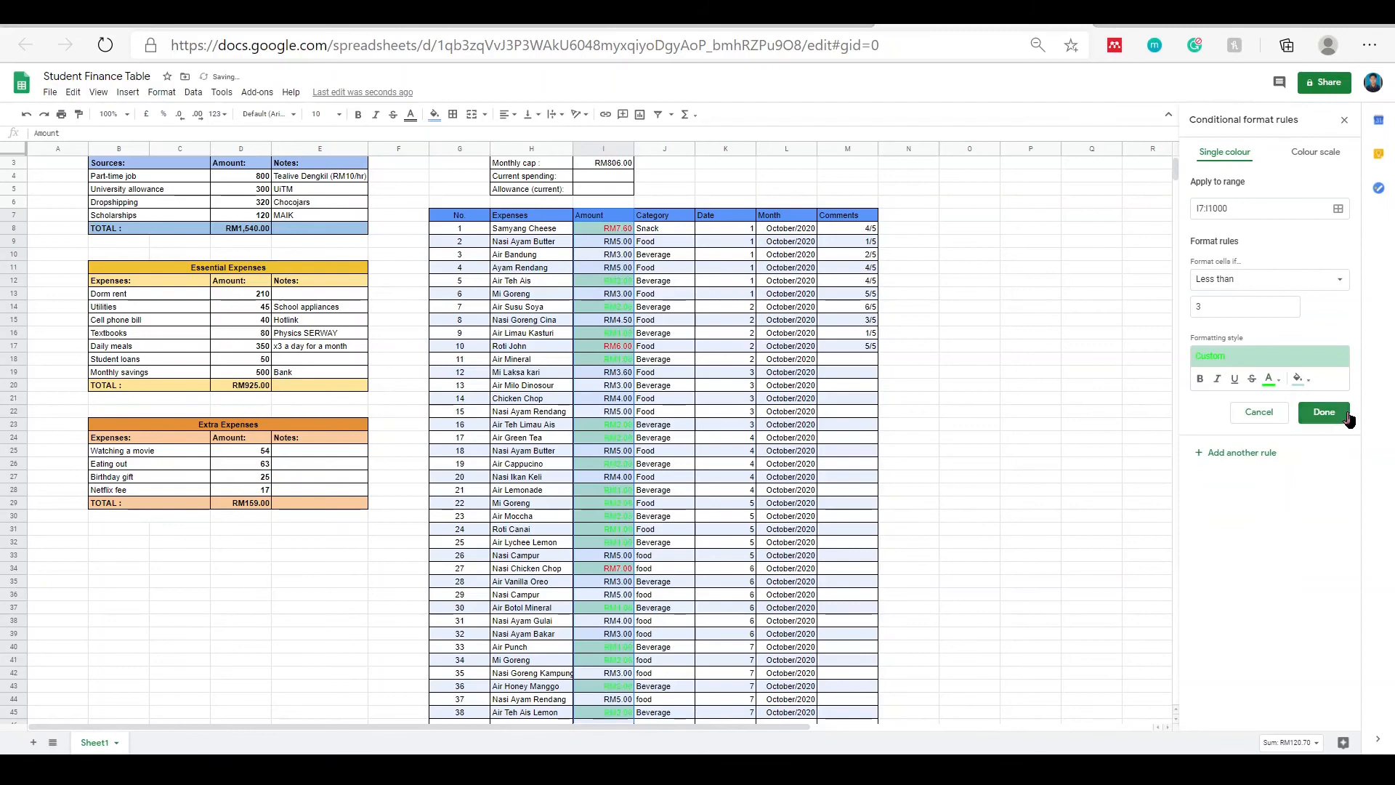
click(1301, 379)
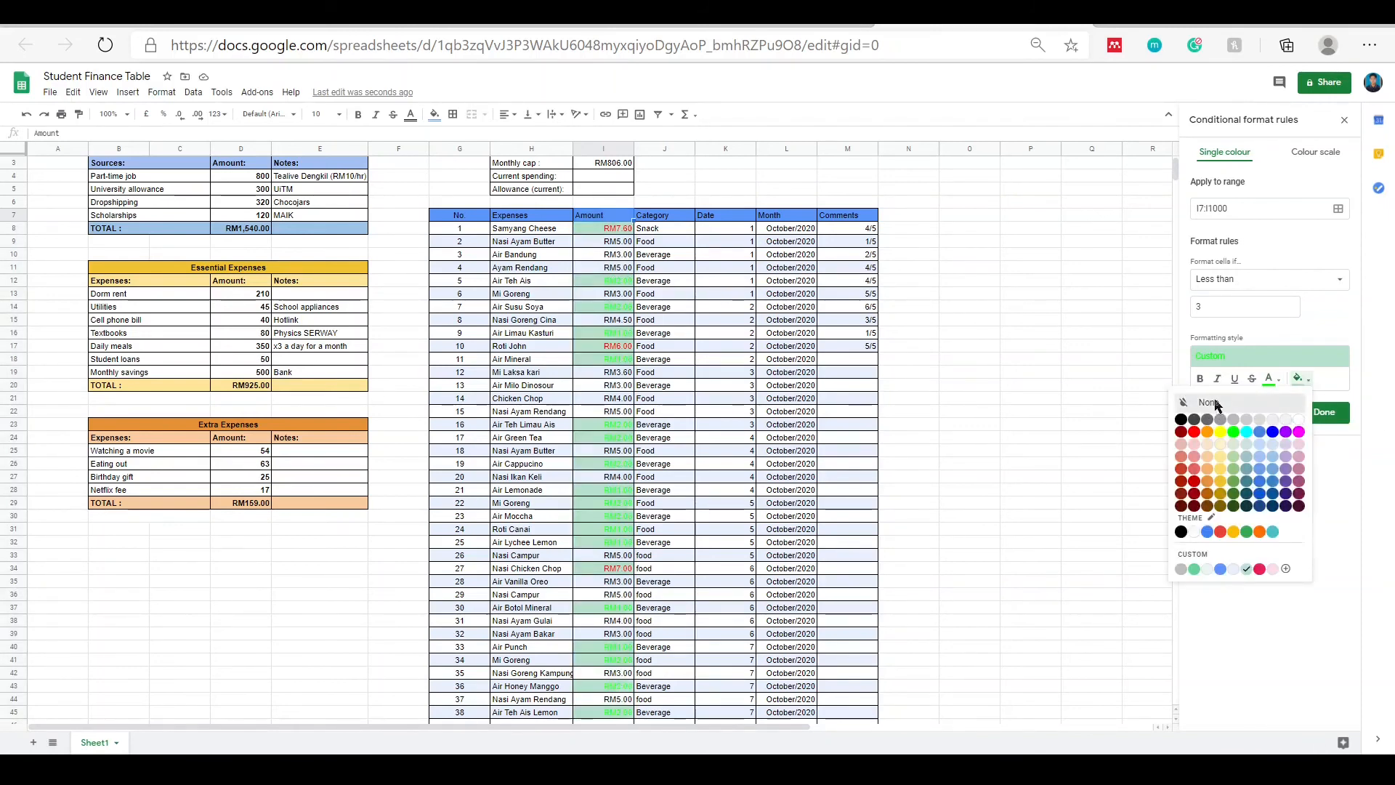
click(1210, 402)
click(1324, 412)
- Edit the greater-than-5 rule on the Amount range to use red text with no fill colour and save it
click(1228, 208)
click(1298, 379)
click(1300, 380)
click(1272, 379)
click(1179, 403)
click(1324, 412)
click(1285, 167)
click(1272, 379)
click(1165, 432)
click(1298, 379)
click(1232, 402)
click(1324, 412)
click(1091, 359)
scroll(754, 373, down, 1)
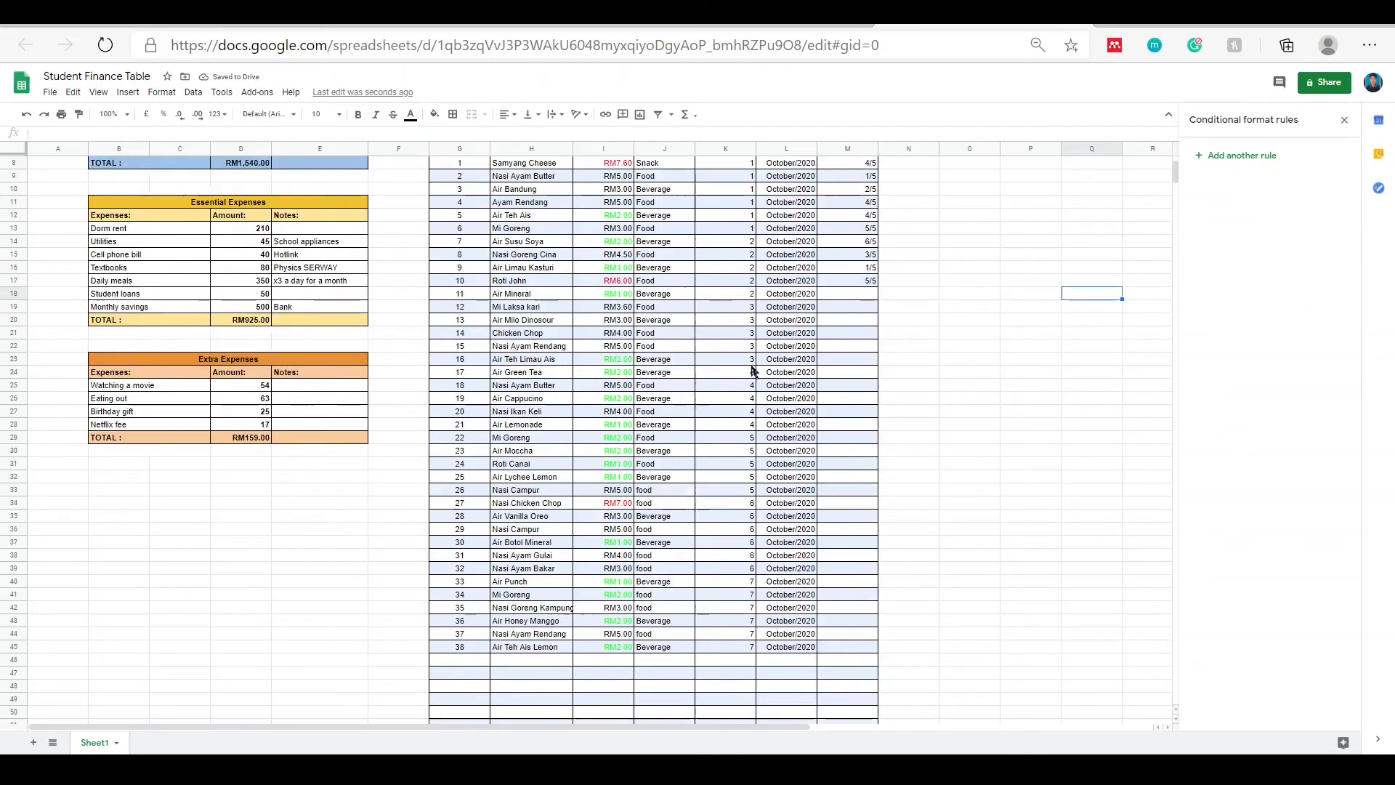
scroll(753, 372, up, 2)
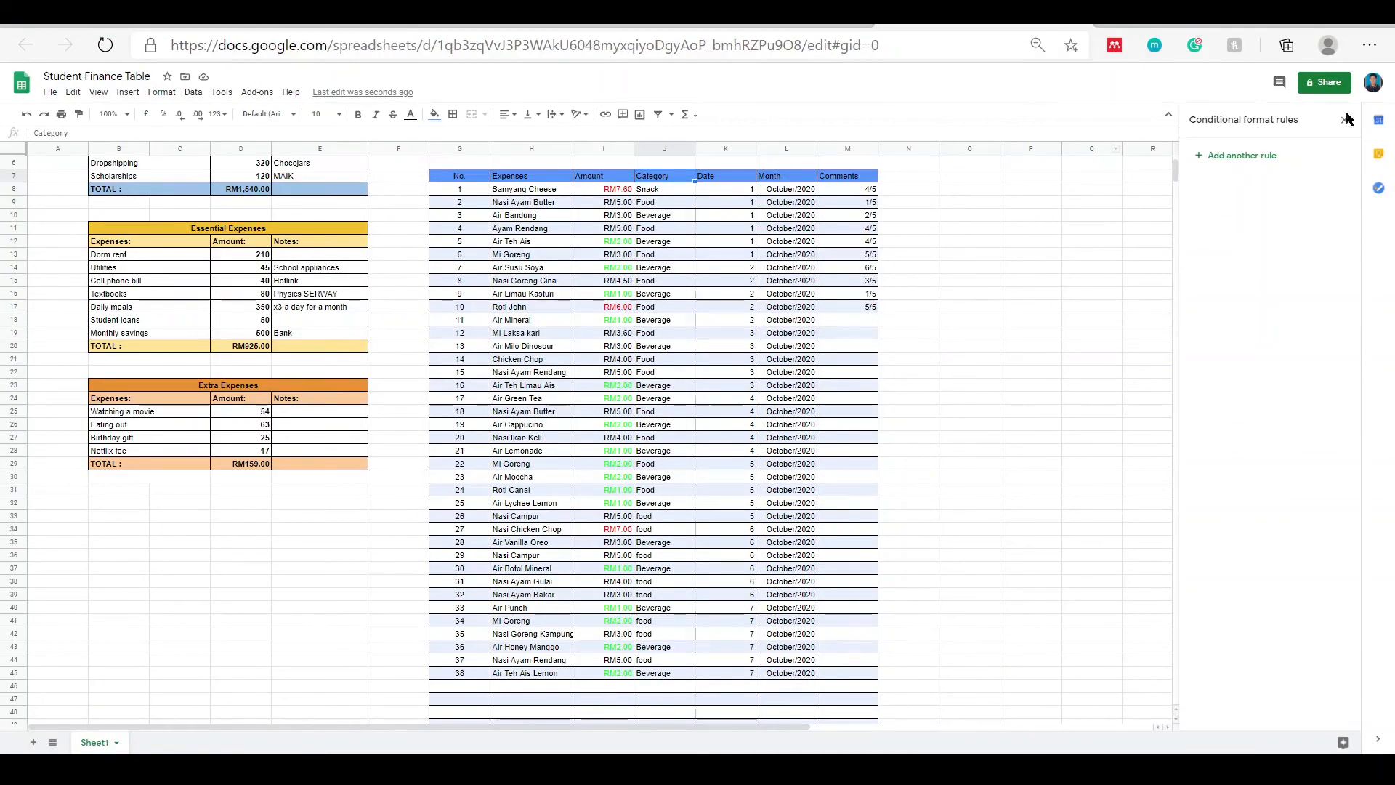
- Set up a conditional formatting rule on the Date range K7:K1000 that matches the value 3
click(1345, 119)
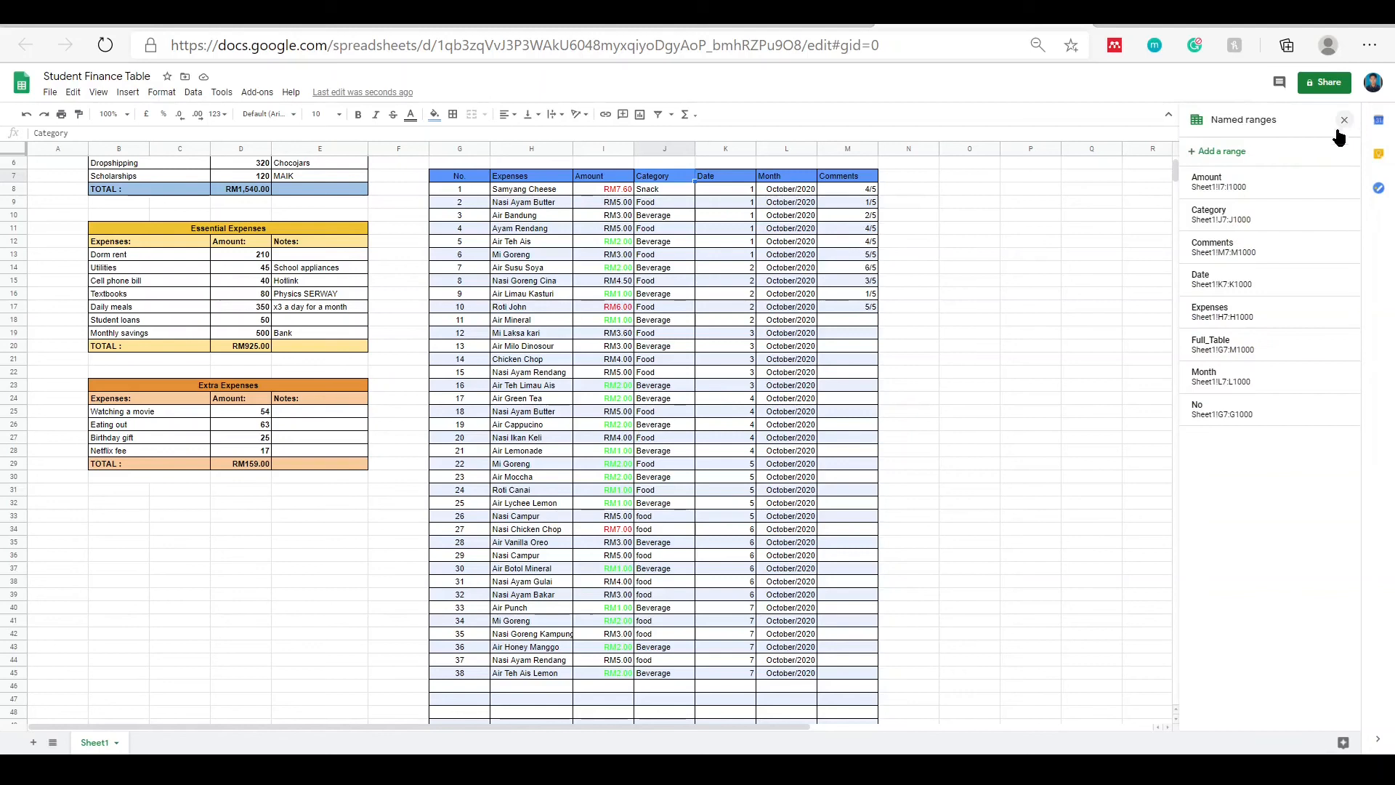
click(1268, 291)
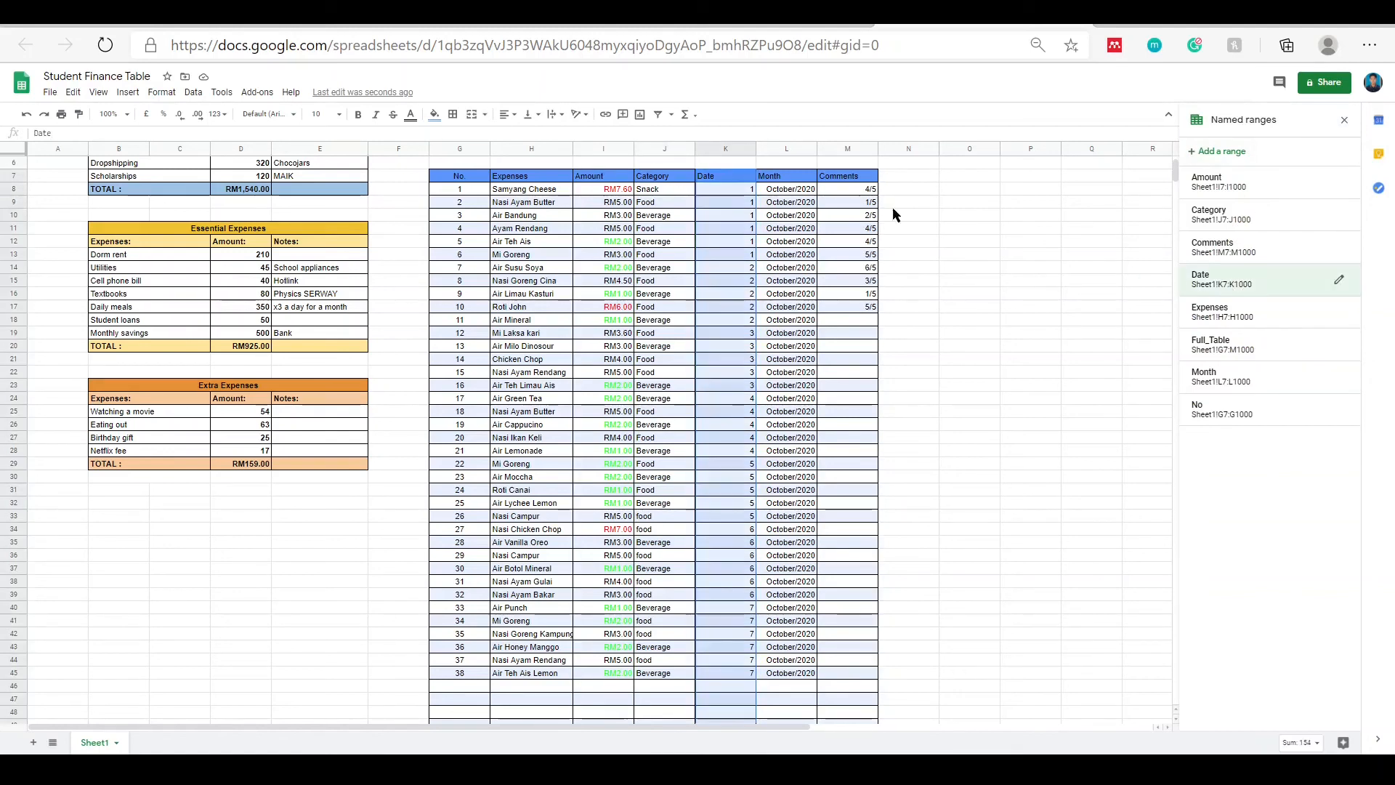
click(162, 93)
click(231, 379)
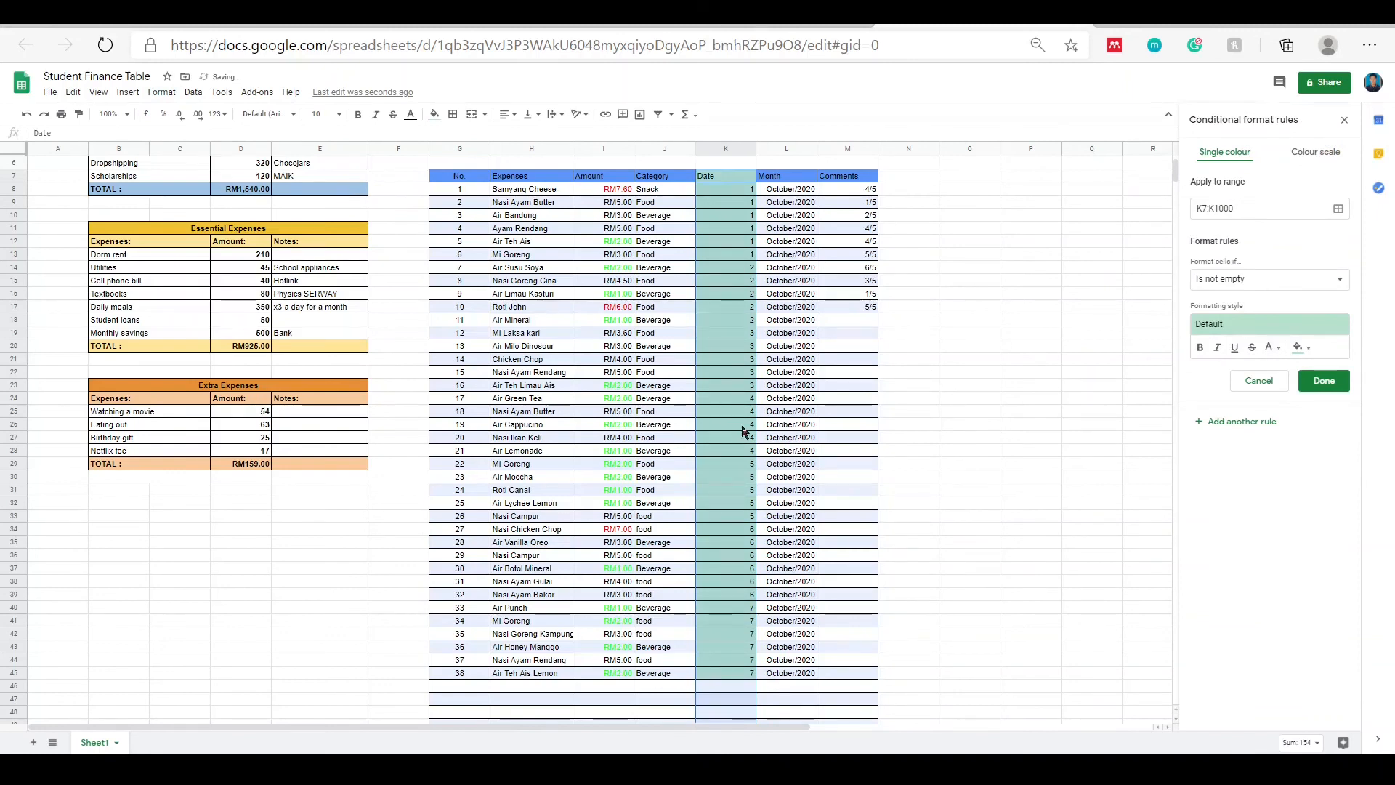
click(1300, 350)
click(1248, 277)
click(1248, 278)
click(1262, 327)
click(1264, 301)
click(1206, 351)
text(3)
- Give the Date rule a yellow fill and save it
click(1299, 401)
click(1221, 453)
click(1325, 435)
click(1006, 435)
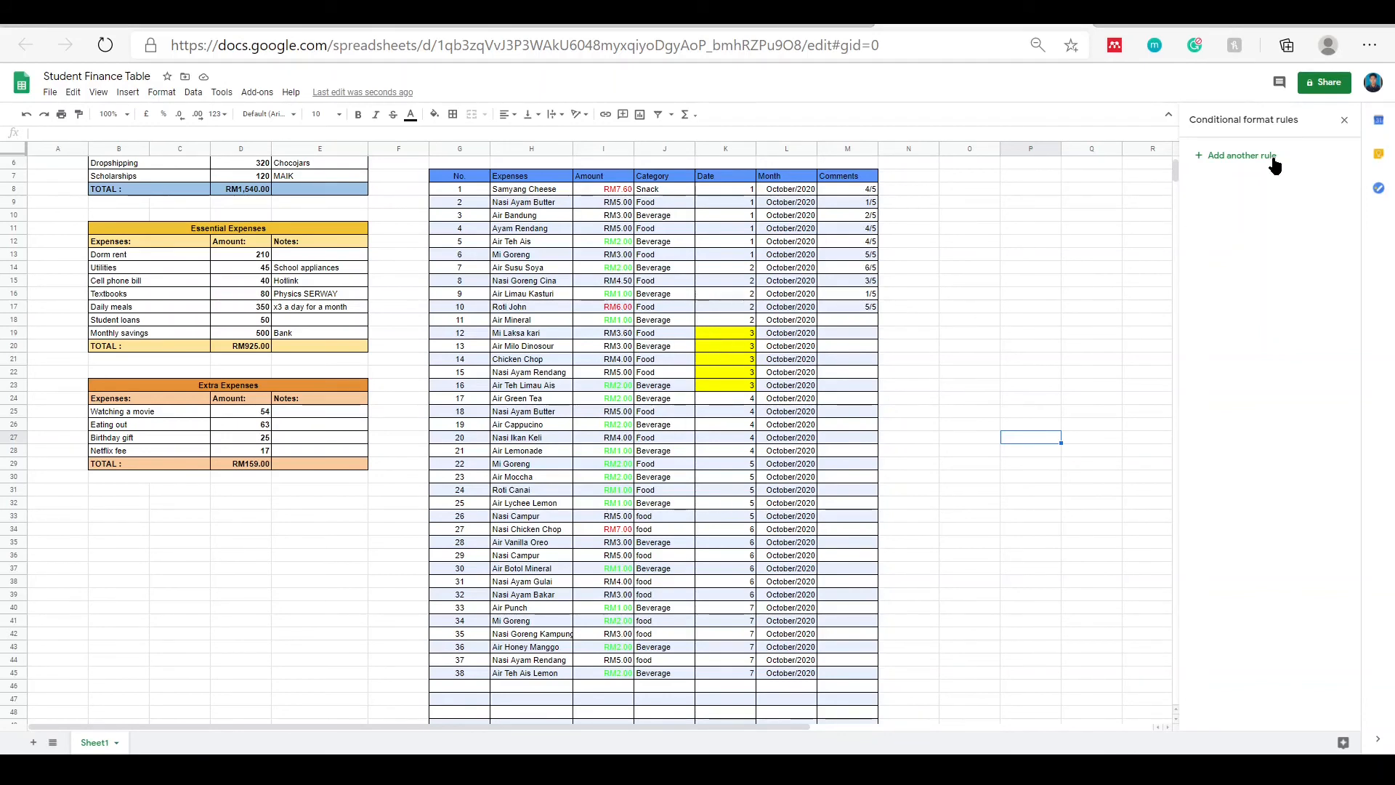
- Examine the allowance summary's empty Current spending cell and the amounts down the expense log
click(1343, 122)
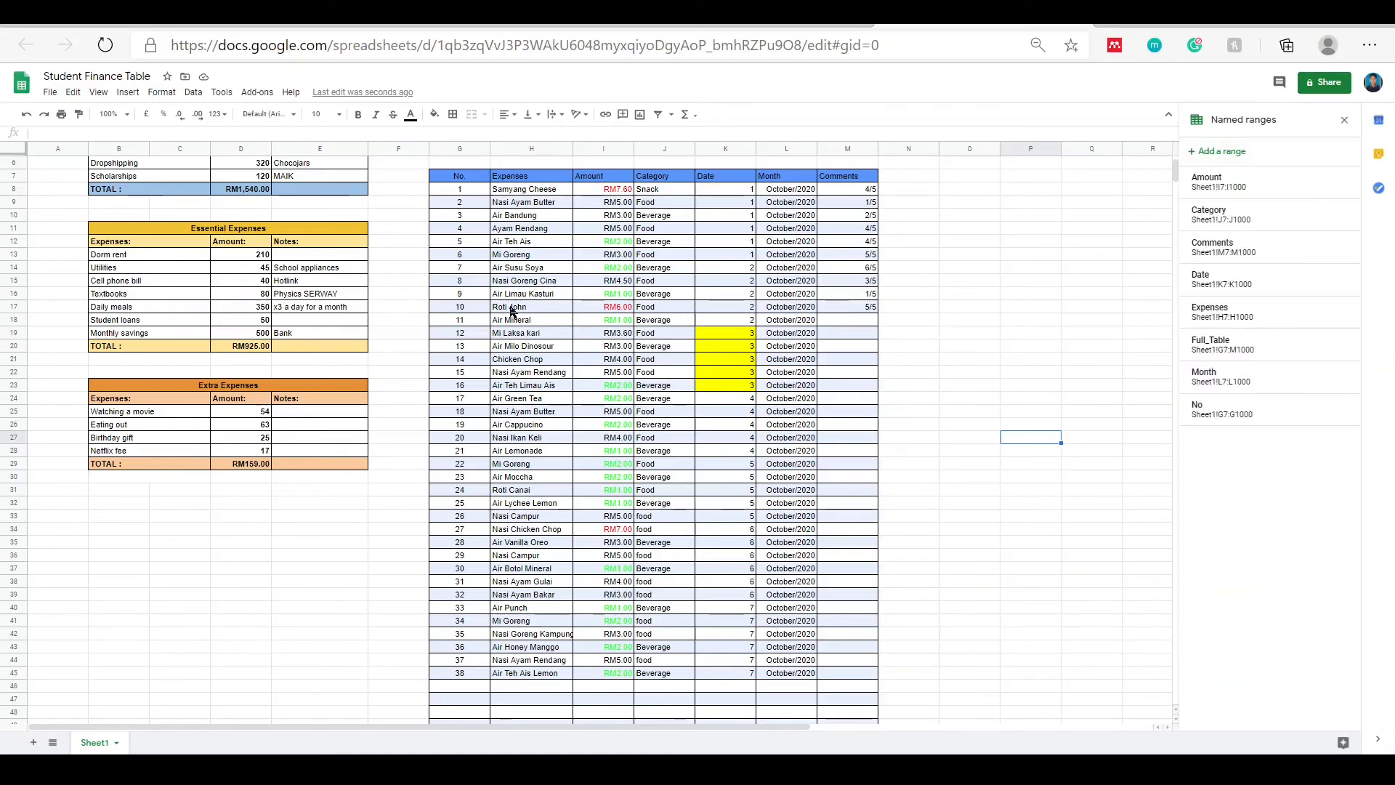
scroll(513, 311, up, 2)
scroll(719, 367, down, 4)
scroll(675, 349, up, 4)
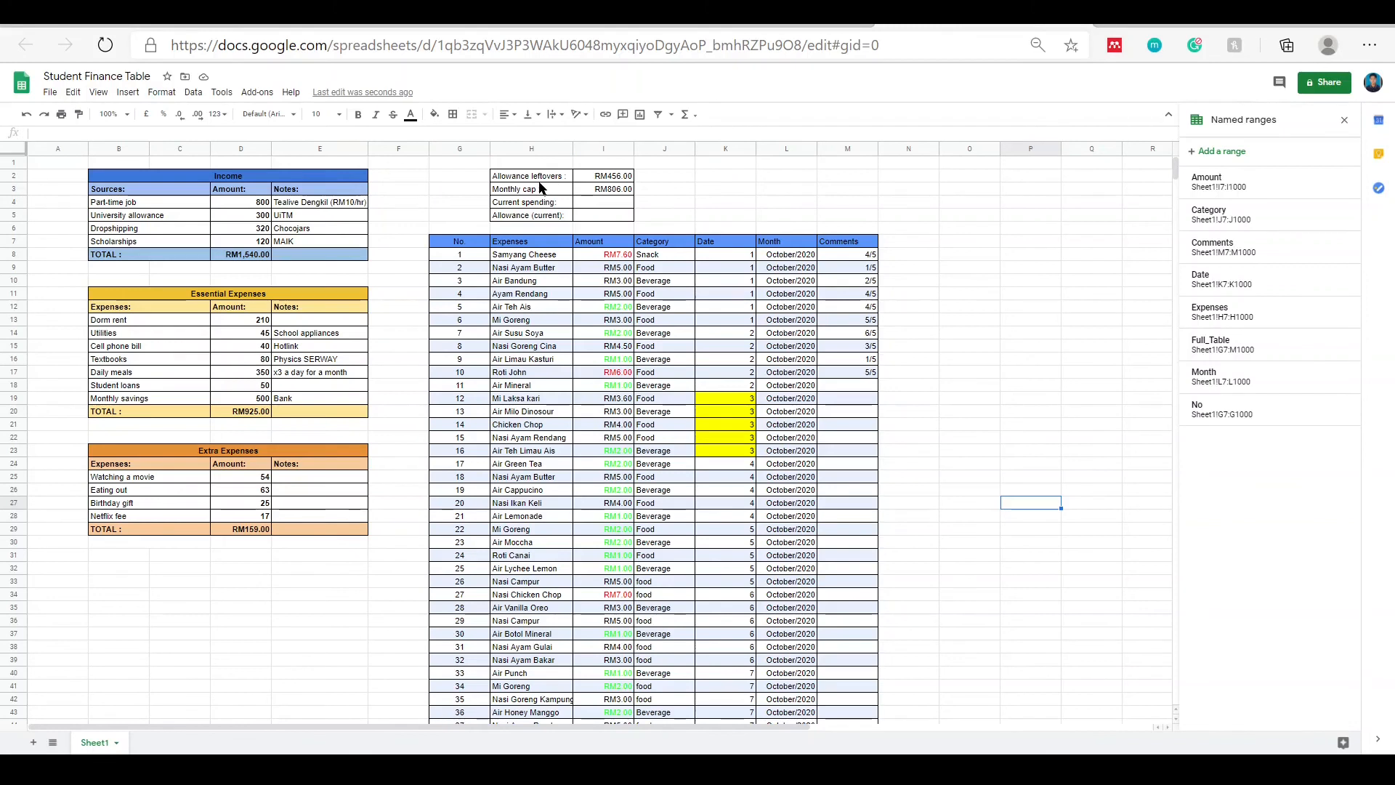
click(617, 210)
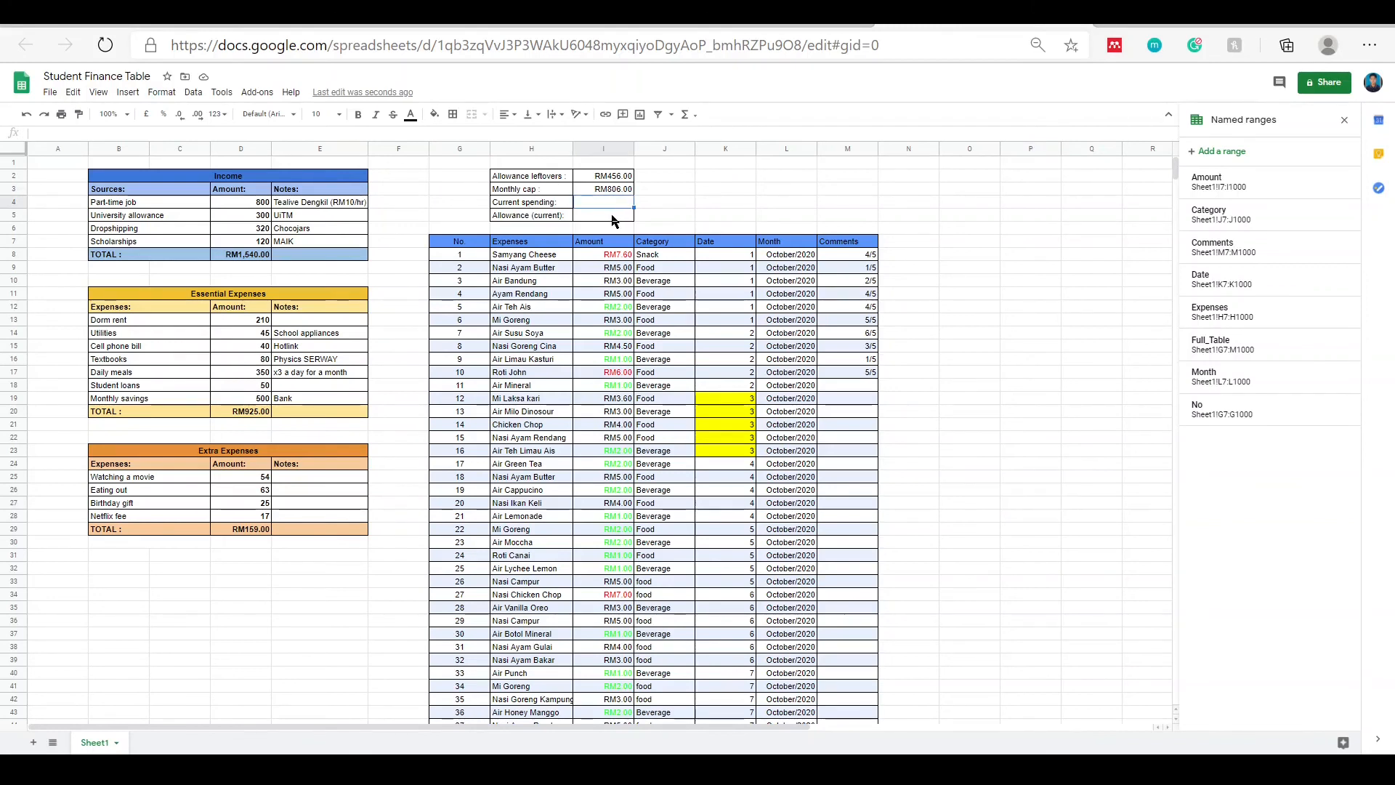
scroll(642, 306, down, 2)
scroll(635, 560, up, 2)
scroll(647, 379, down, 2)
scroll(645, 363, up, 2)
scroll(643, 345, down, 3)
scroll(643, 345, up, 4)
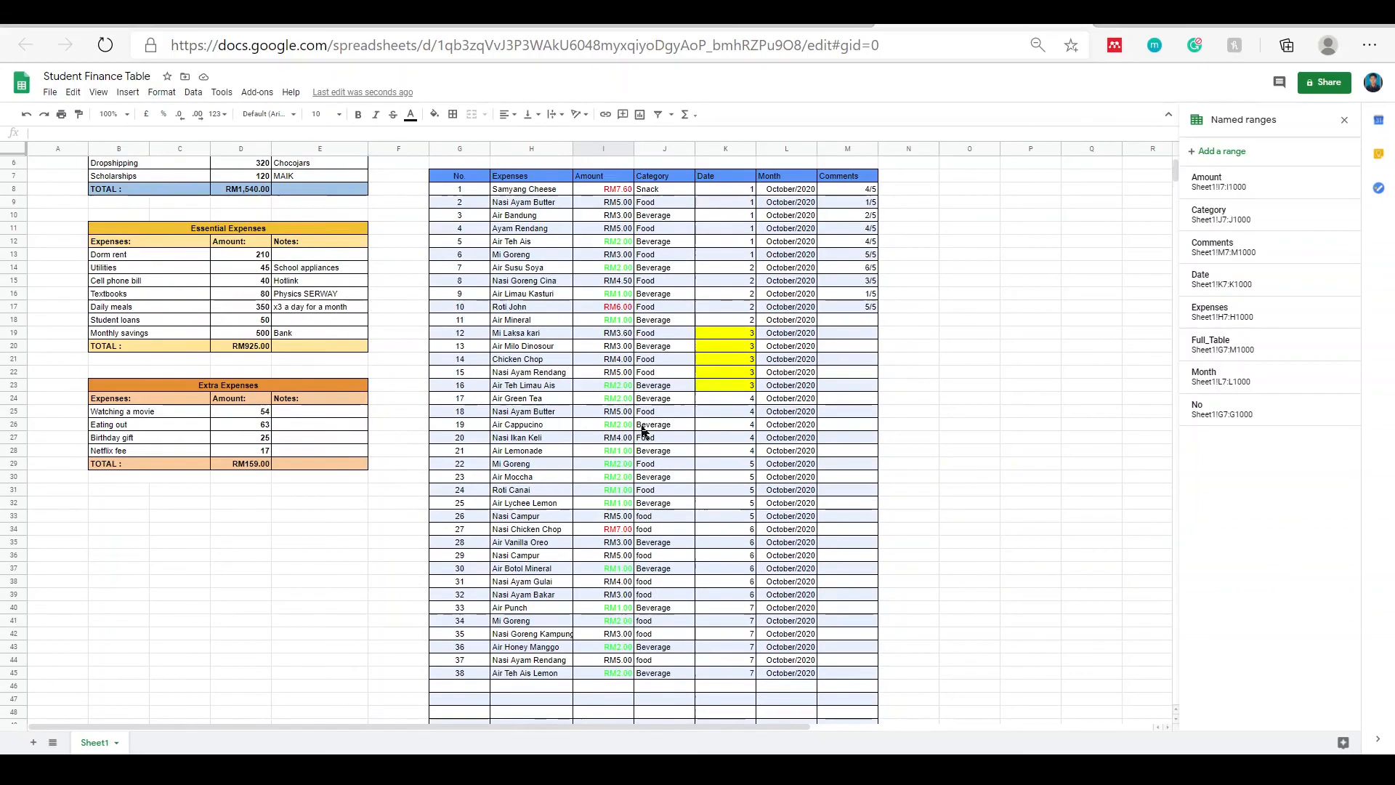
scroll(614, 364, down, 1)
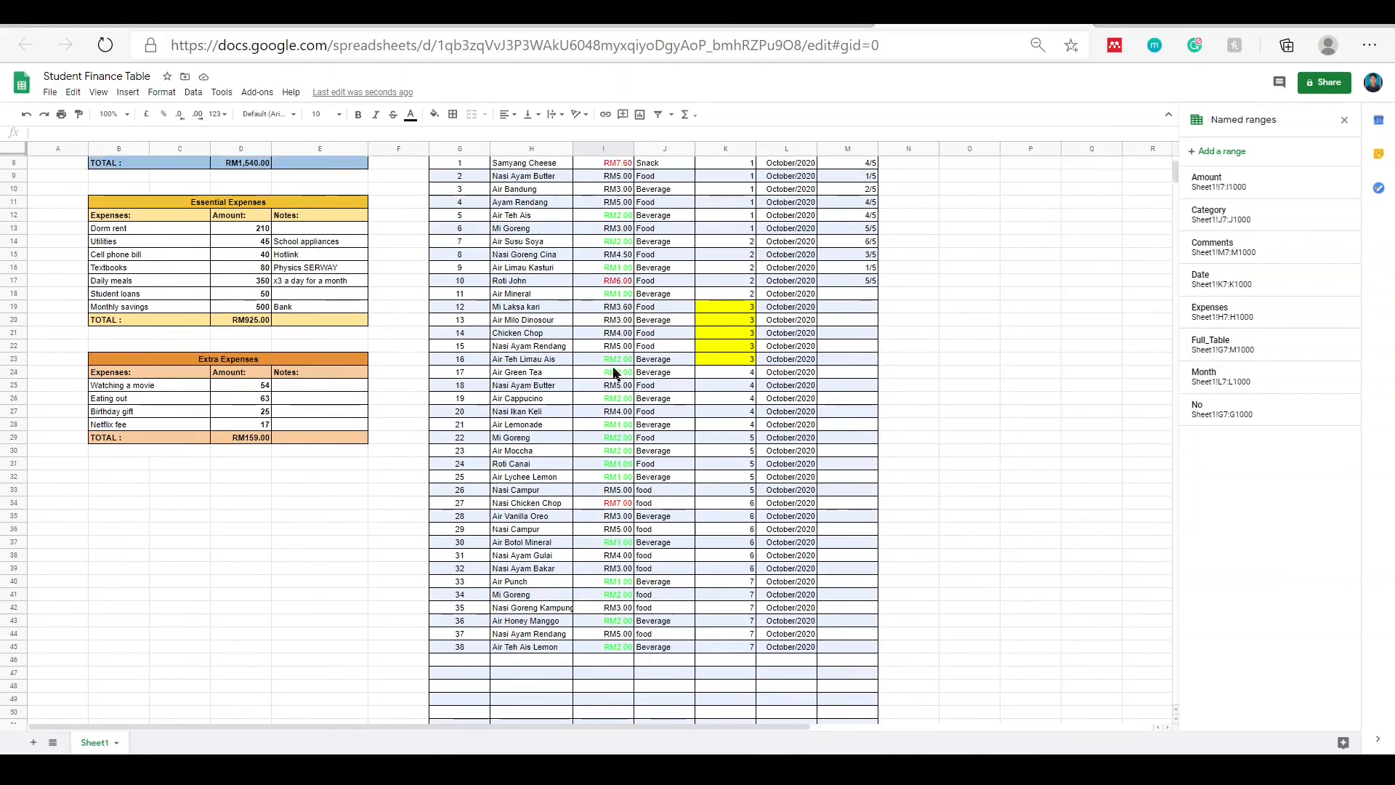
scroll(738, 305, up, 2)
scroll(754, 365, up, 1)
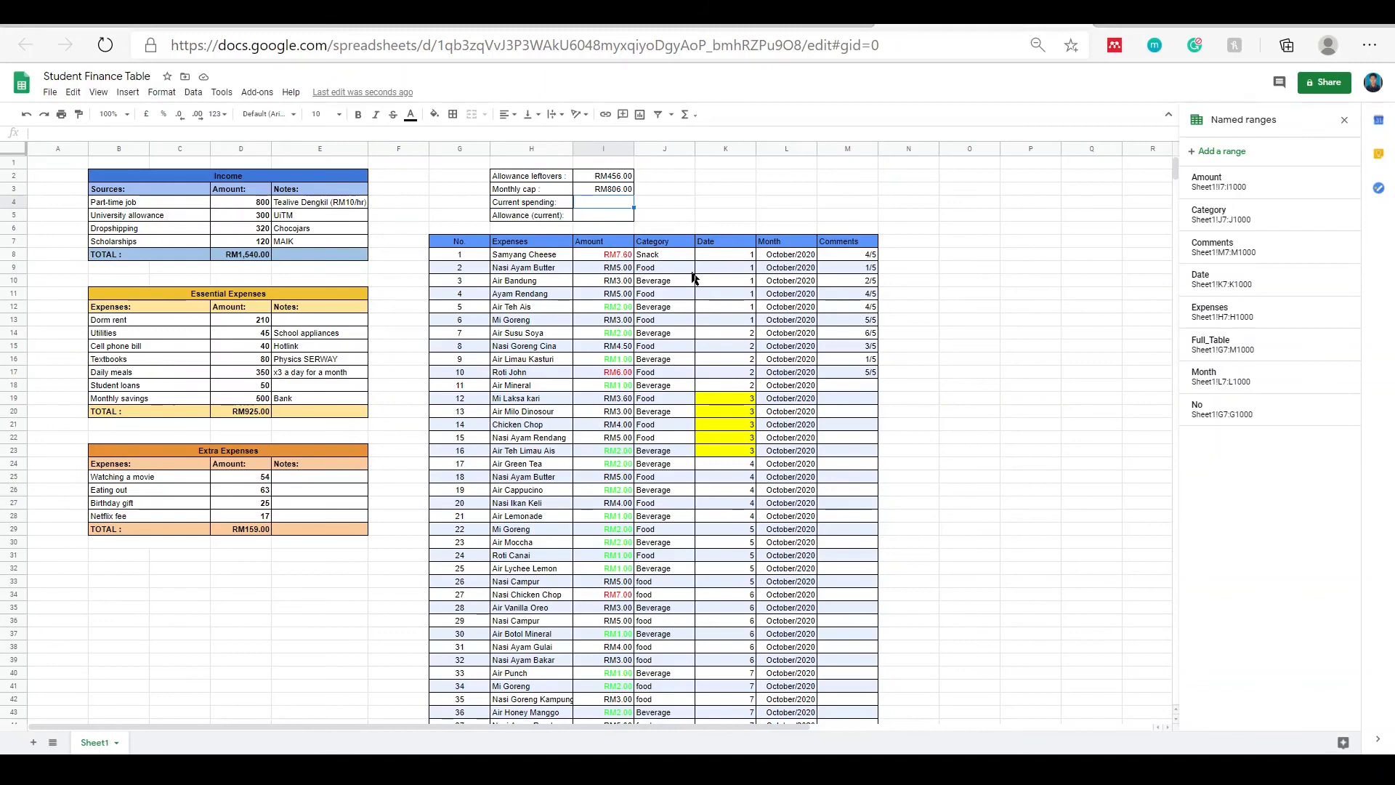
- Calculate Current spending in I4 with a SUM formula over the Amount named range
double_click(604, 203)
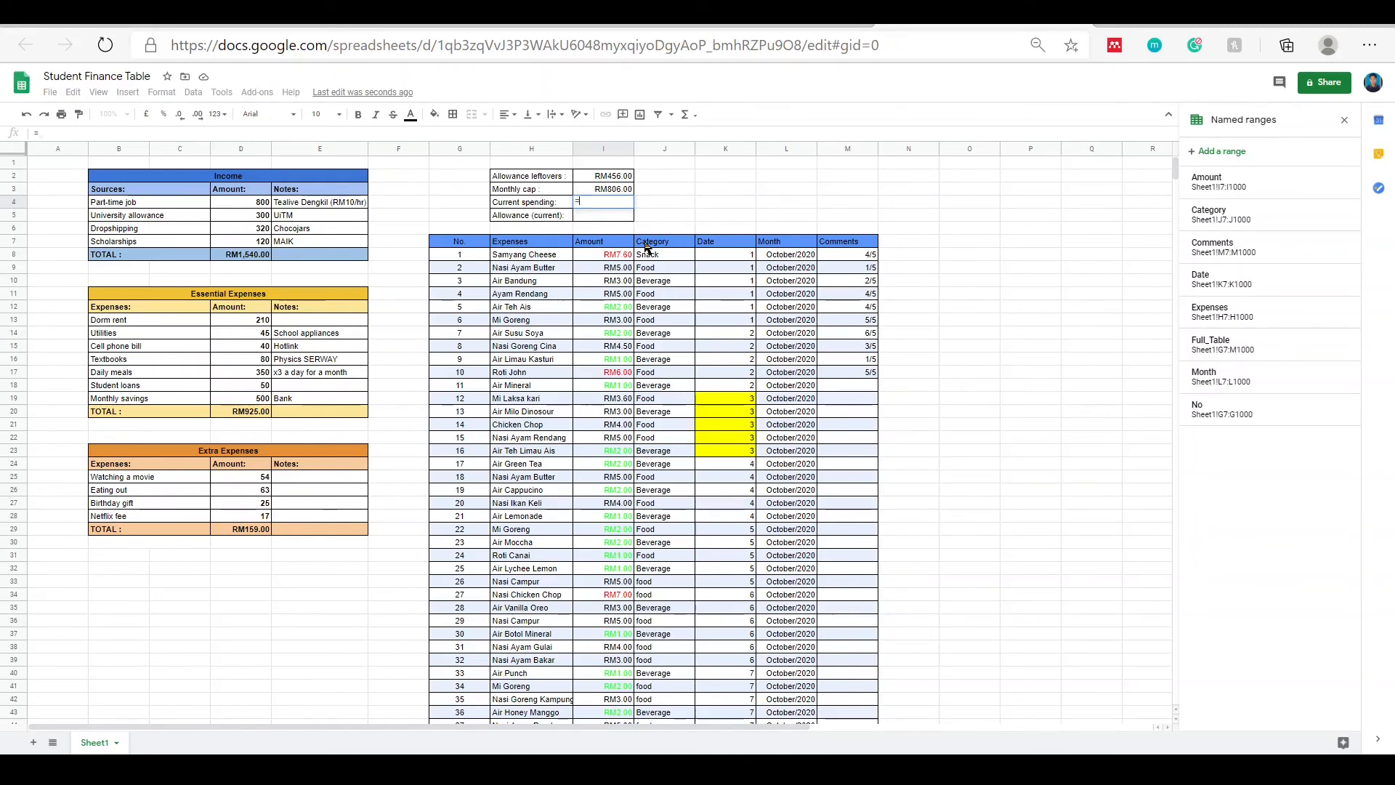
text(=r)
key(BackSpace)
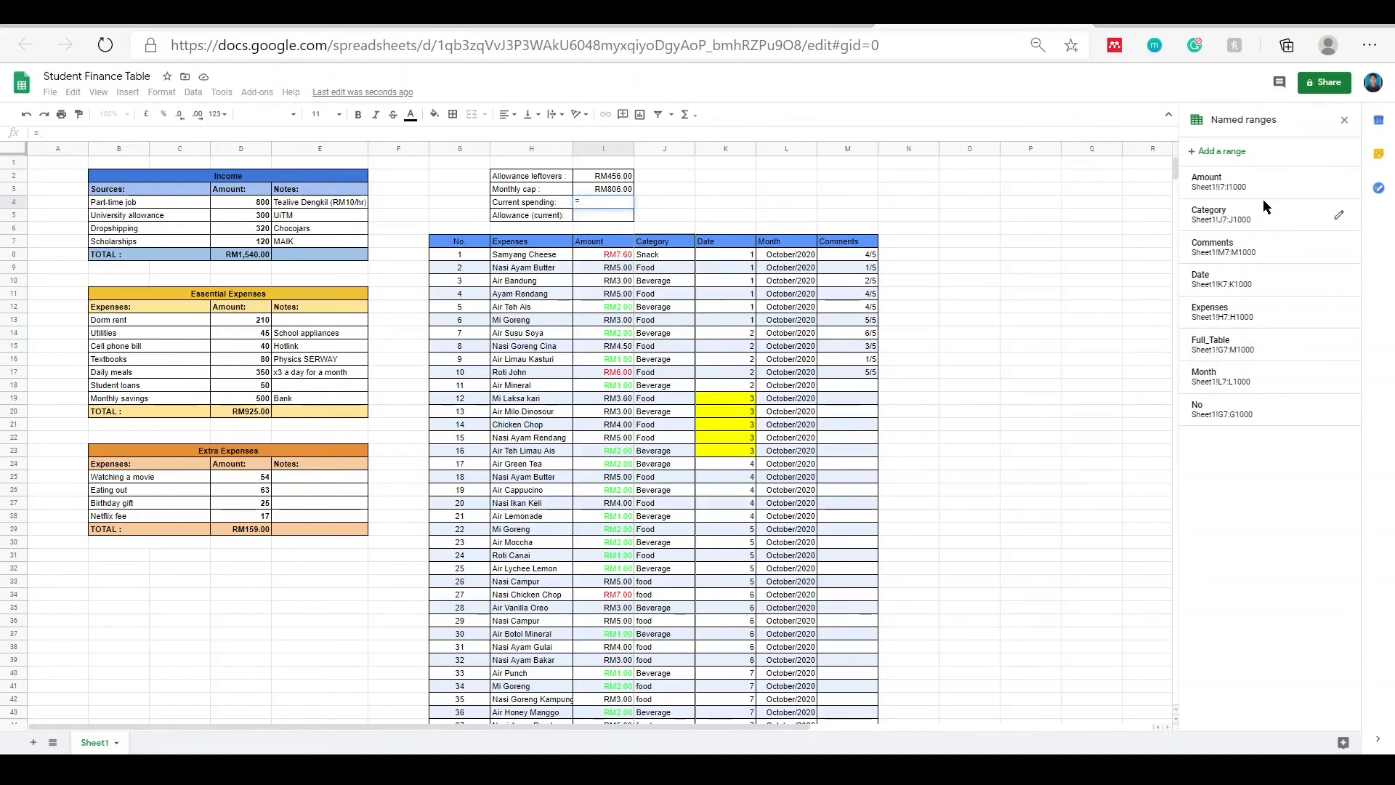
text(sum()
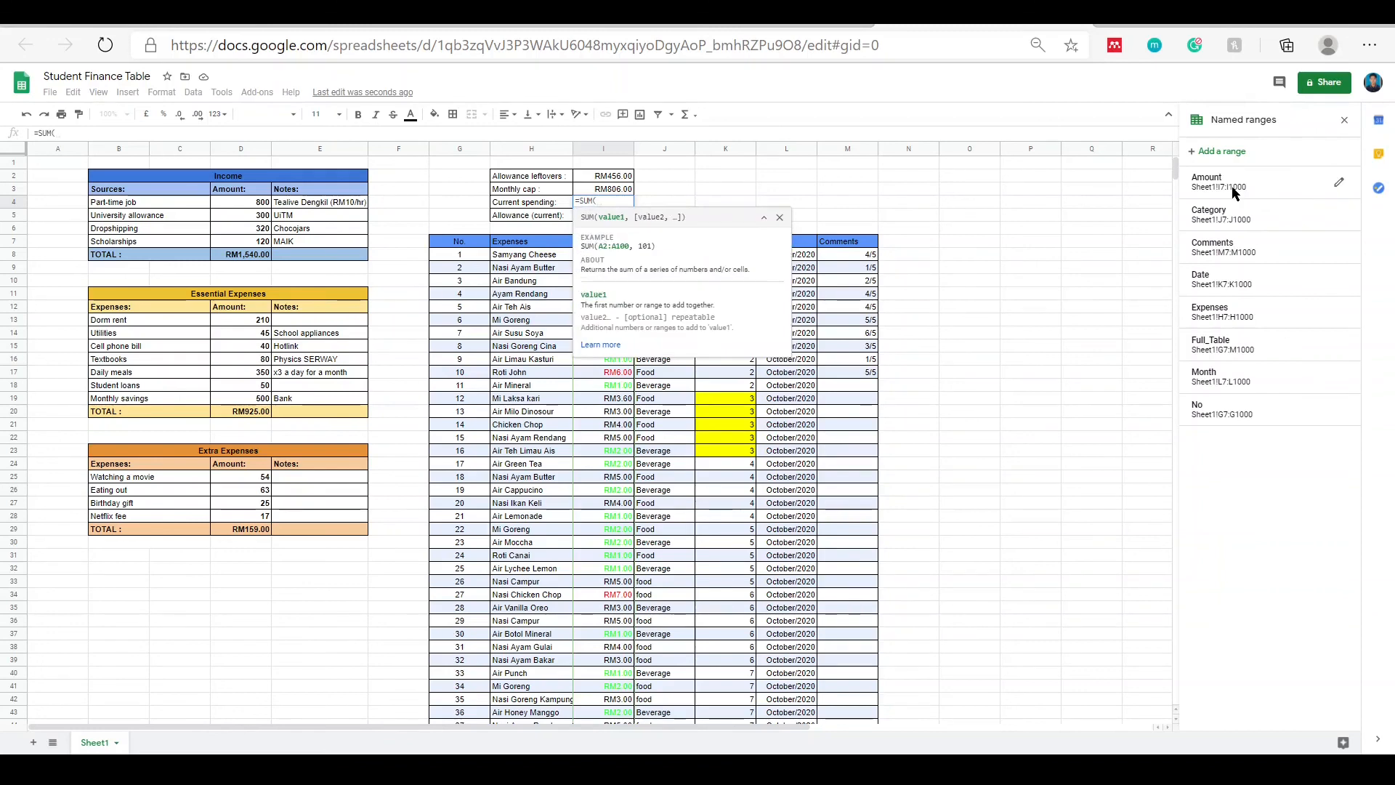
click(1233, 189)
key(Return)
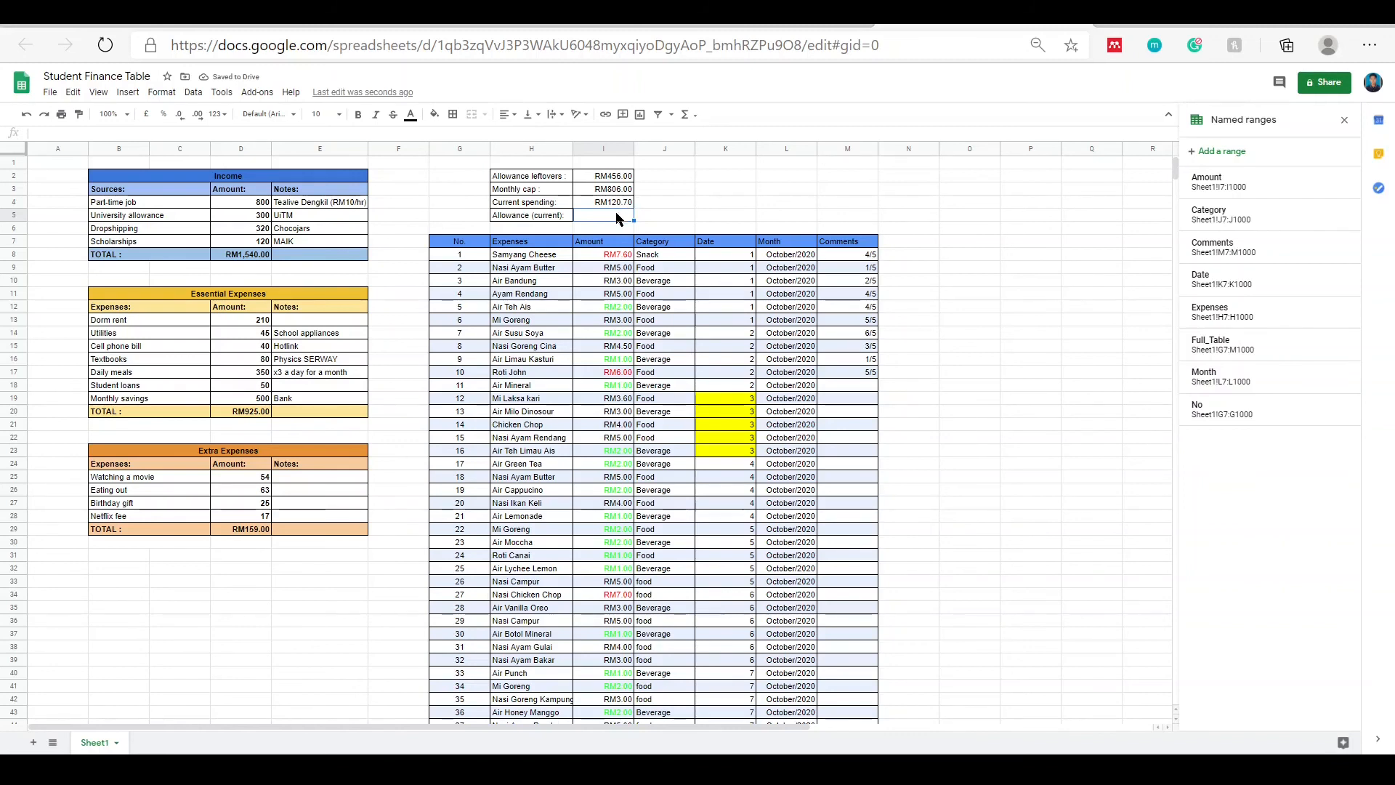
- Calculate Allowance (current) in I5 as the monthly cap minus current spending, with the formula =I3-I4
double_click(609, 214)
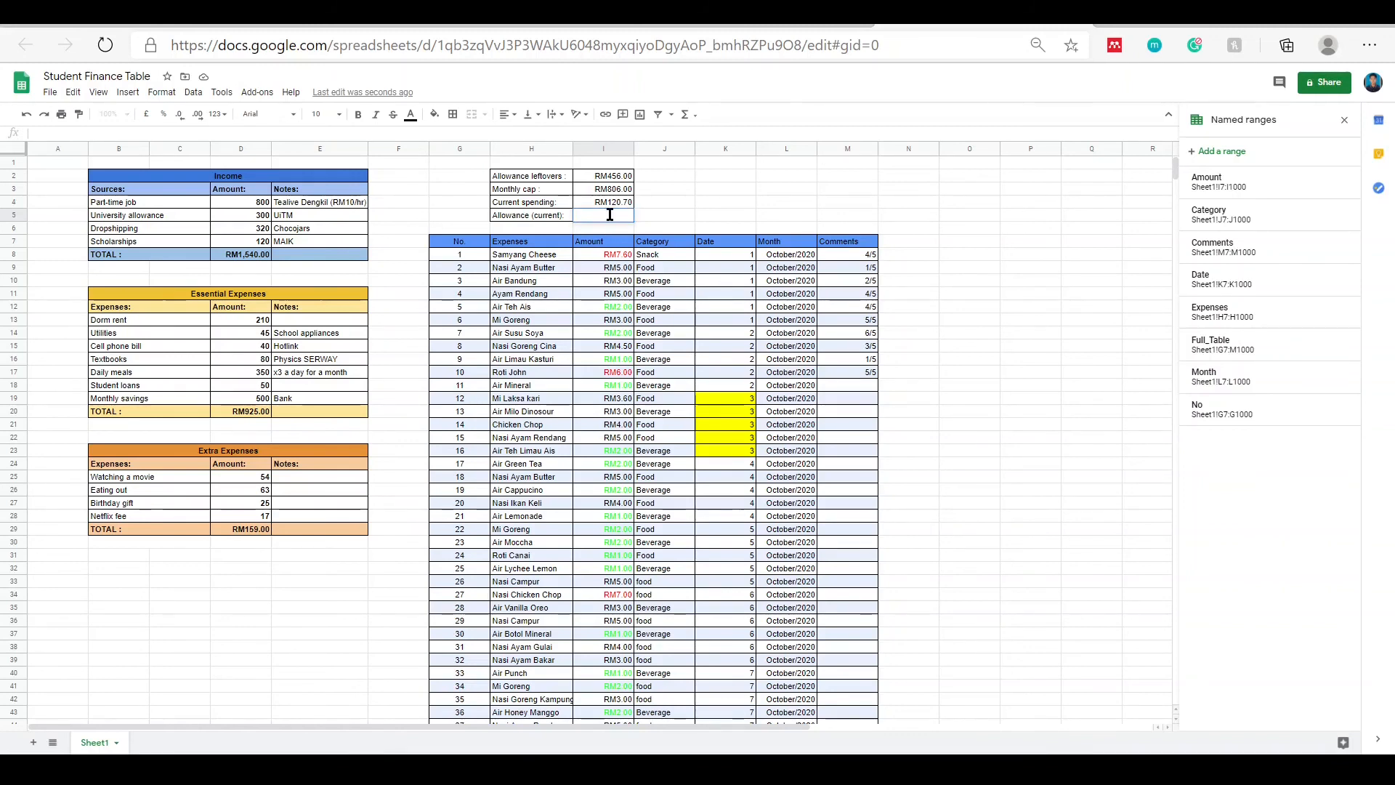
text(=)
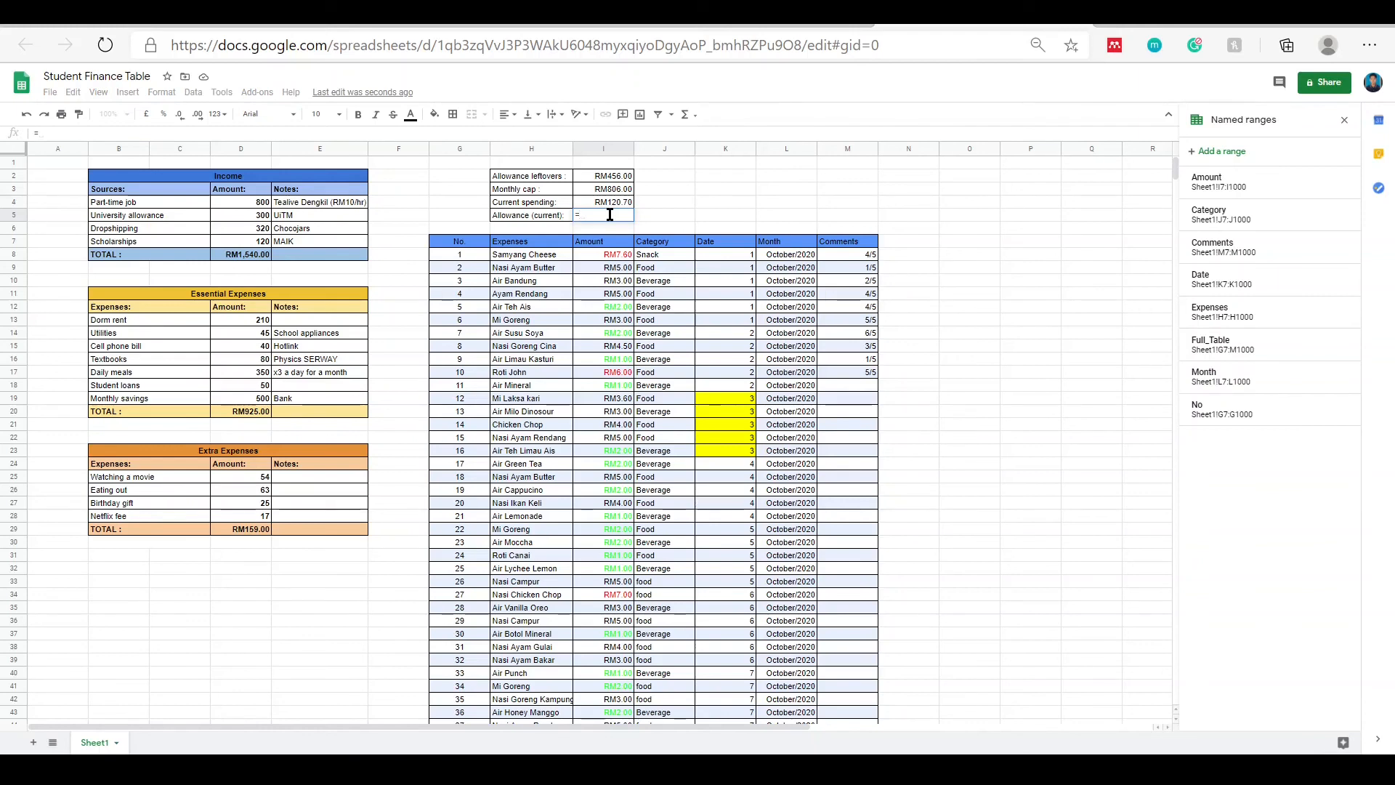
click(614, 190)
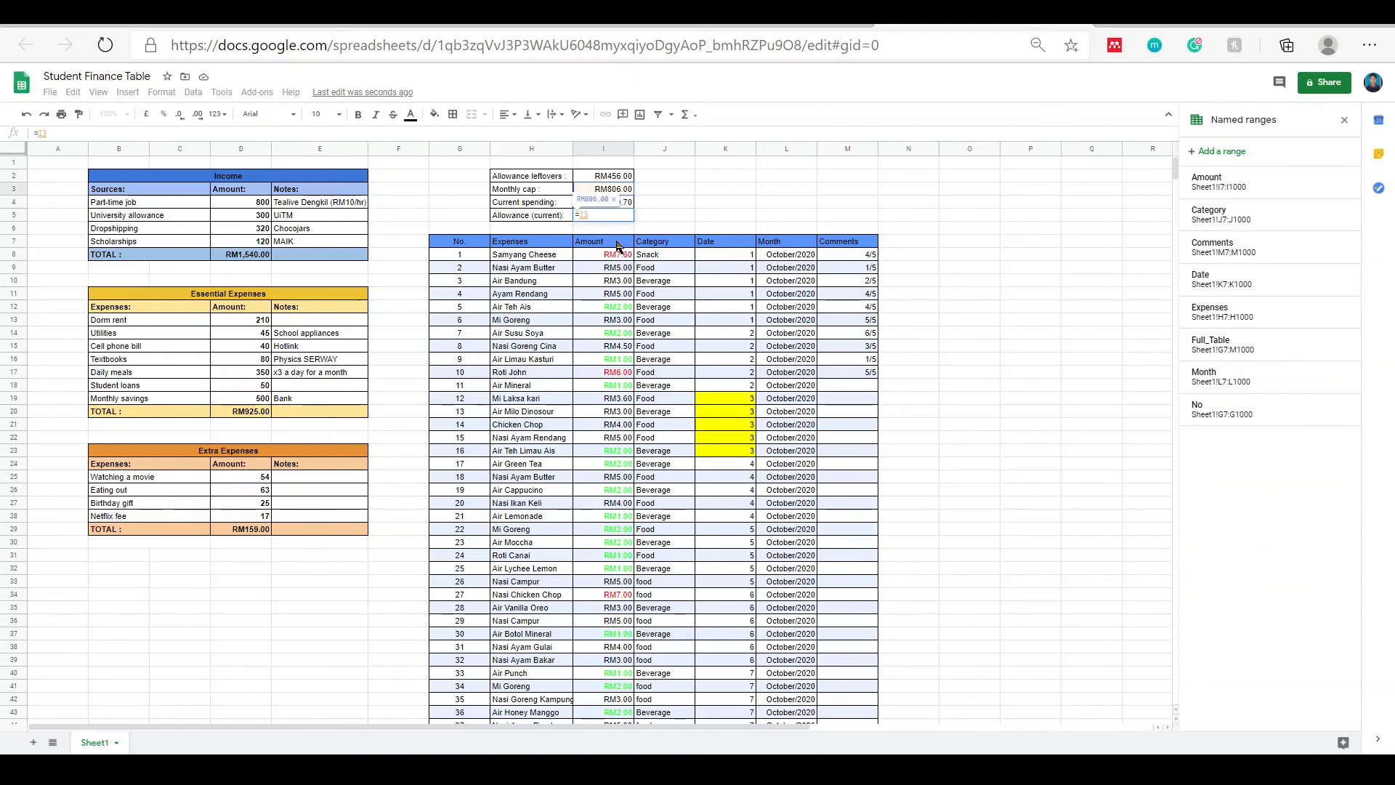
text(-)
click(603, 202)
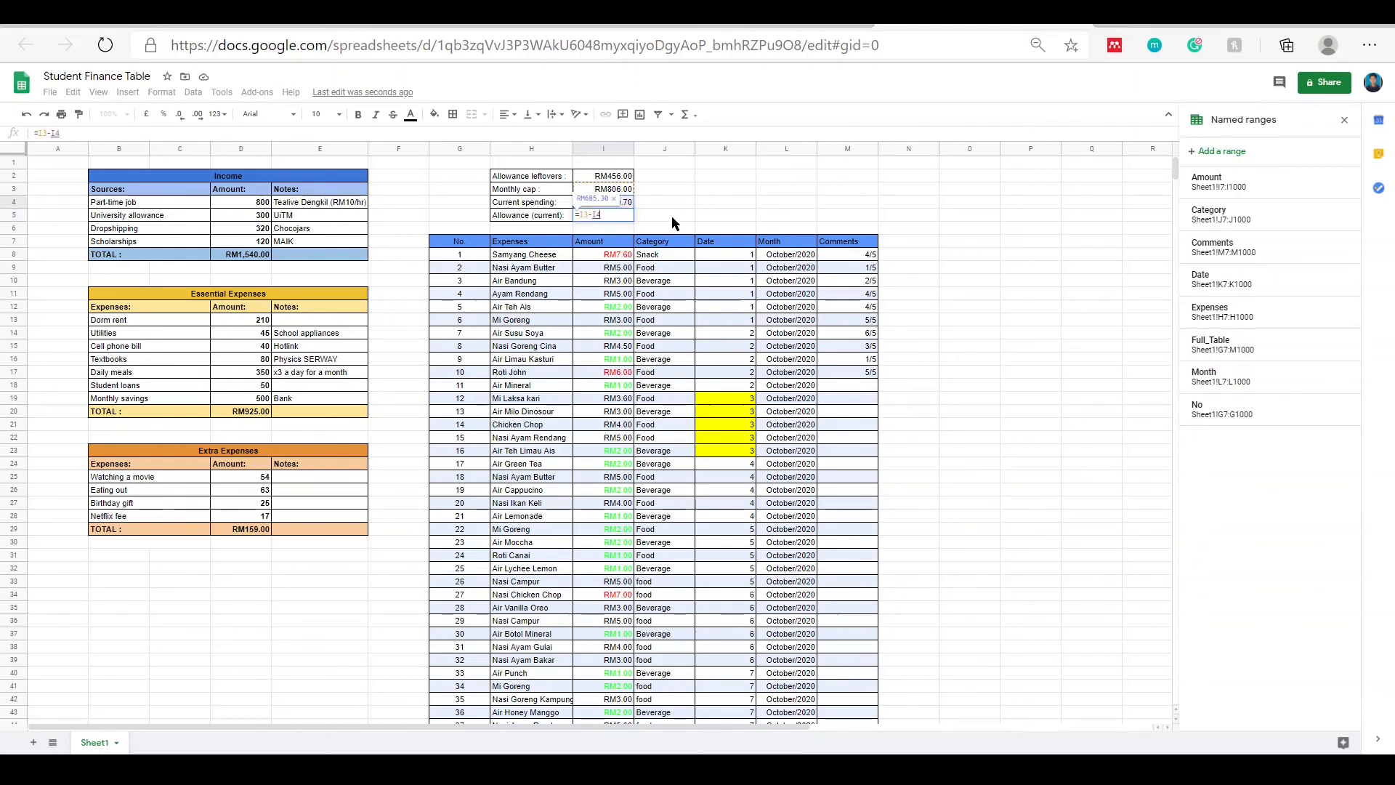
key(Return)
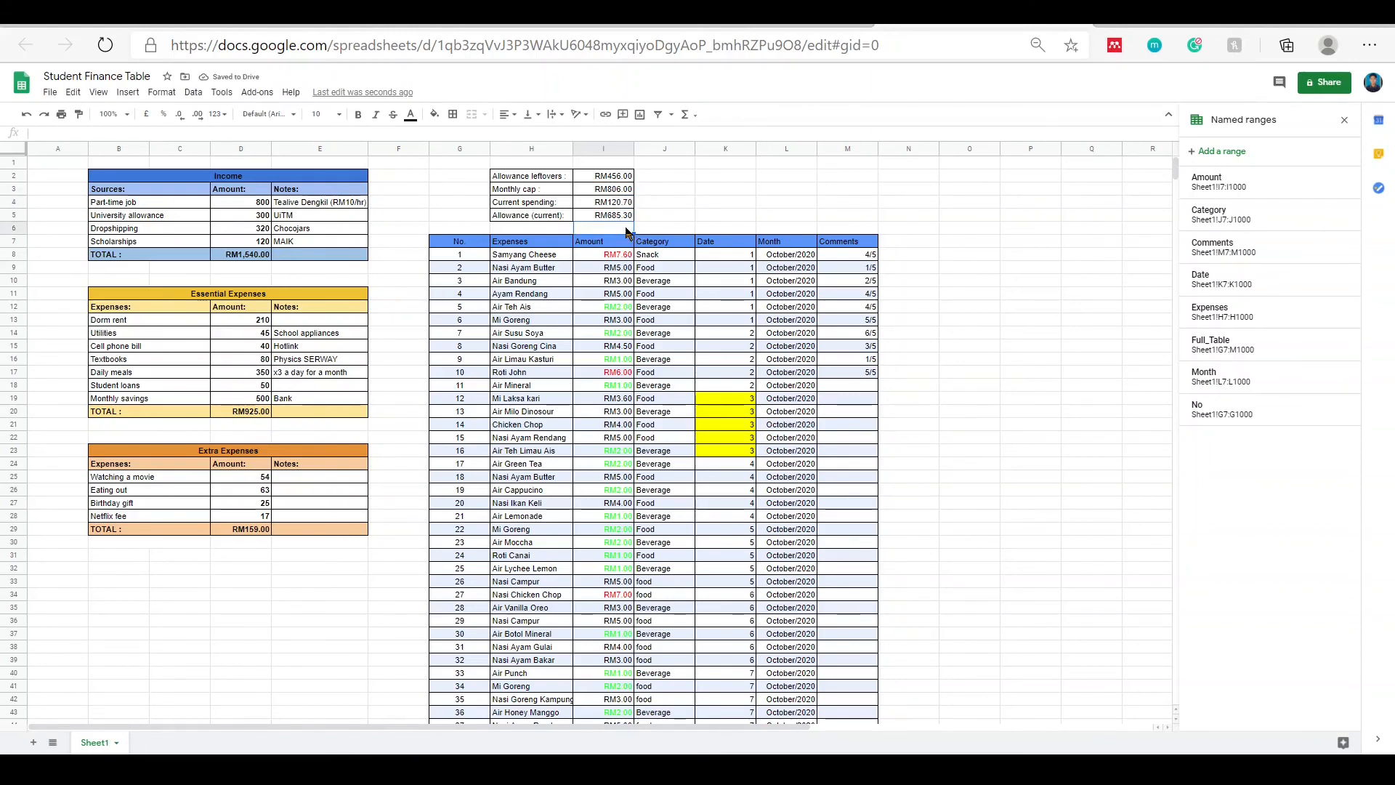
- Review the completed allowance summary together with the formatted expense log below it
scroll(732, 296, down, 1)
scroll(364, 203, up, 1)
scroll(505, 283, down, 2)
scroll(505, 283, up, 2)
scroll(654, 359, down, 2)
scroll(647, 351, up, 2)
scroll(647, 351, down, 1)
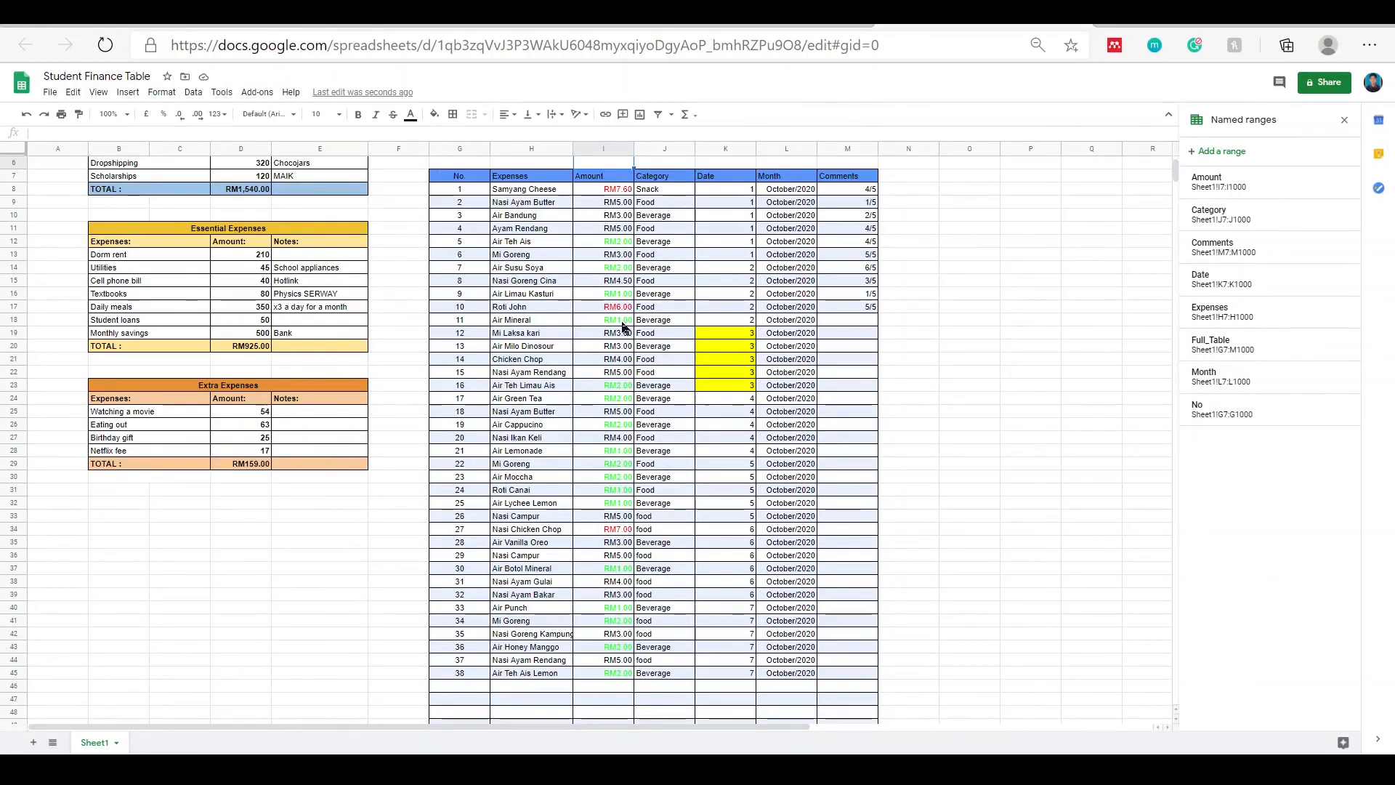
scroll(622, 327, up, 1)
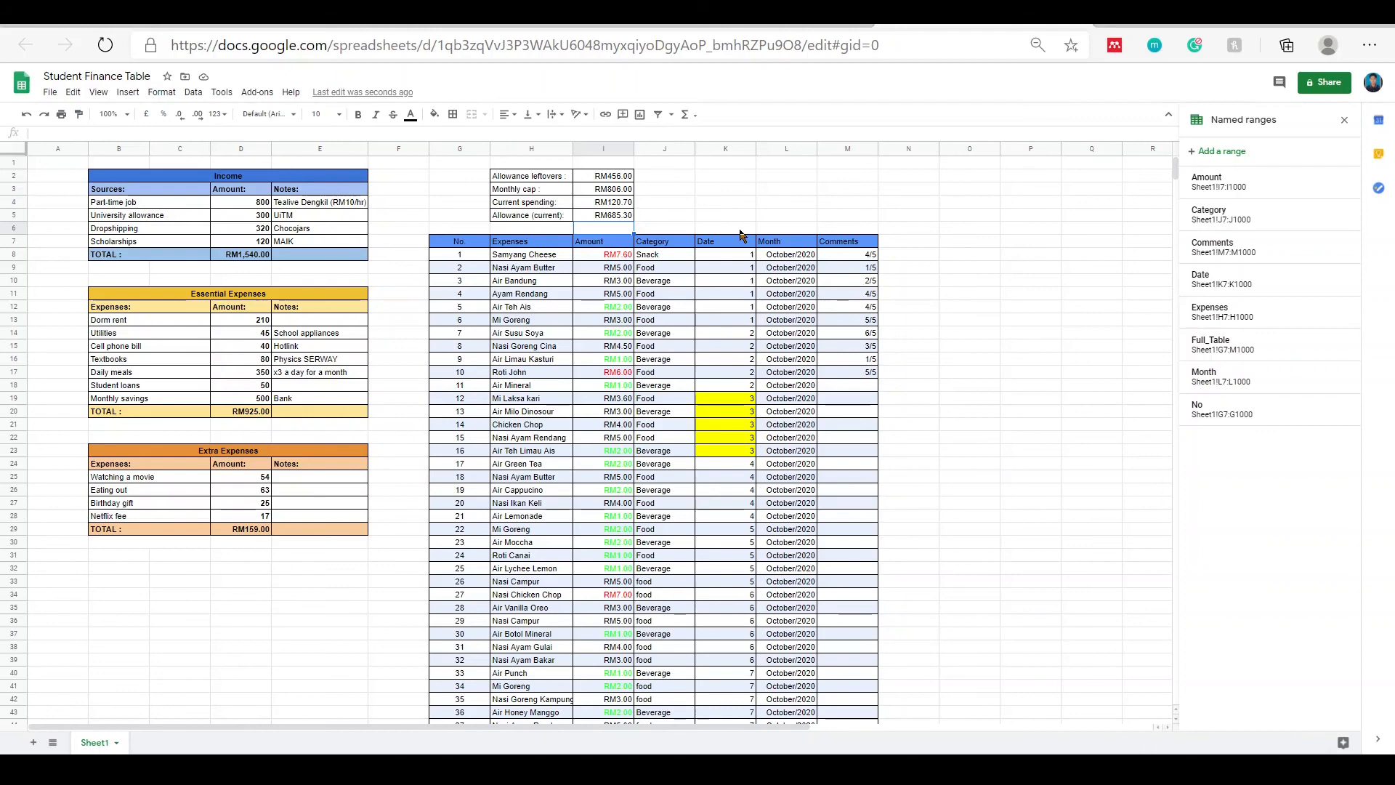
scroll(649, 235, down, 1)
scroll(640, 243, up, 1)
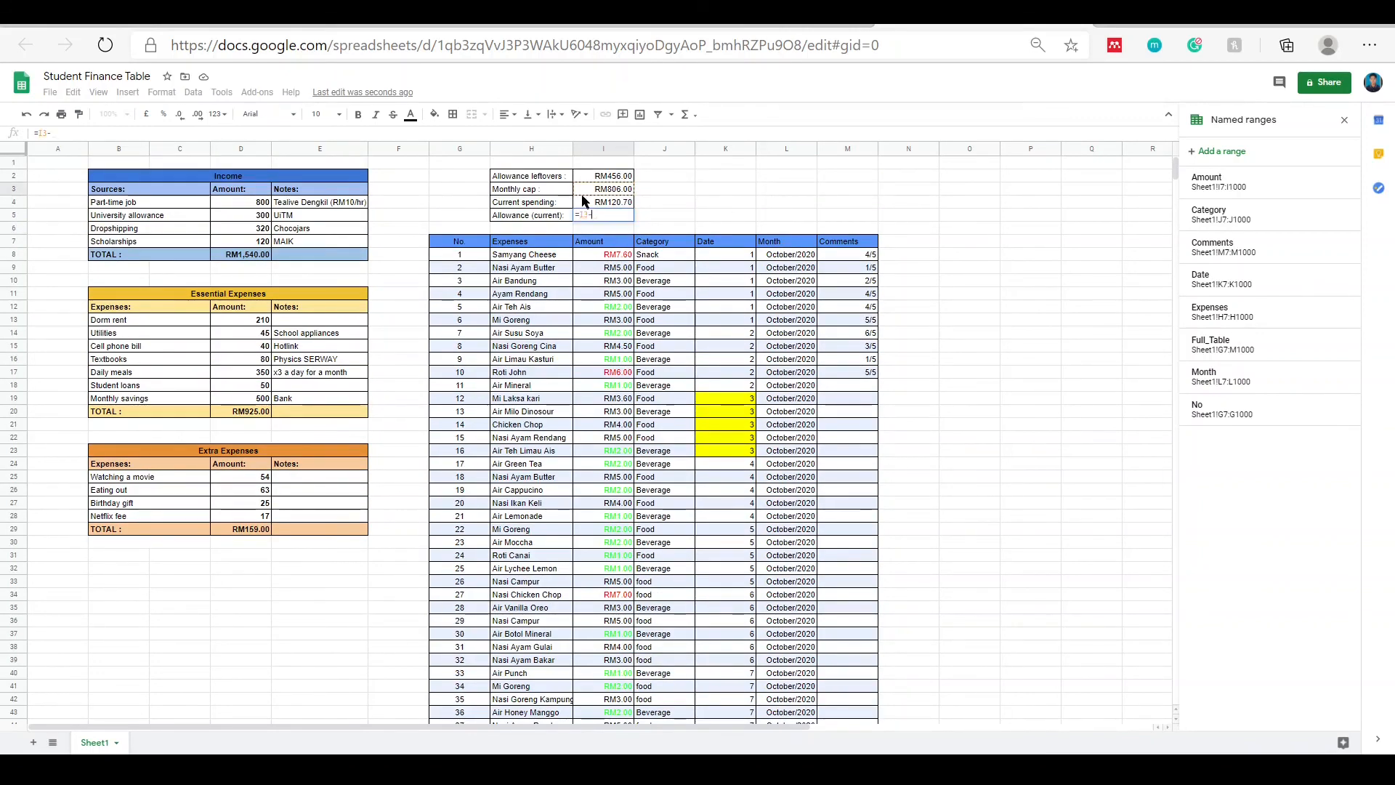
- Complete the Allowance (current) formula again as =I3-I4
click(586, 200)
key(Return)
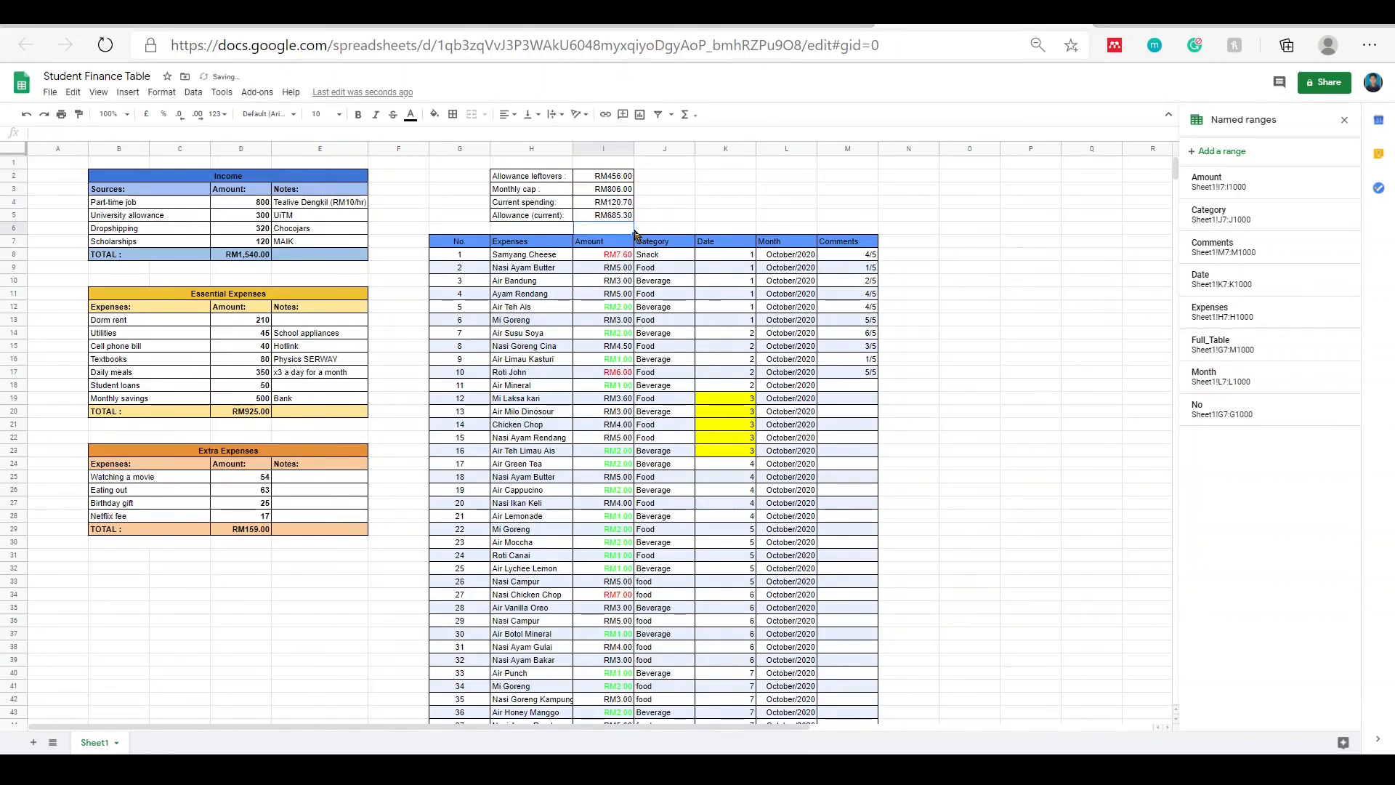
- Copy the allowance summary block in H2:I5, from Allowance leftovers through Allowance (current)
scroll(735, 292, down, 5)
scroll(656, 356, up, 3)
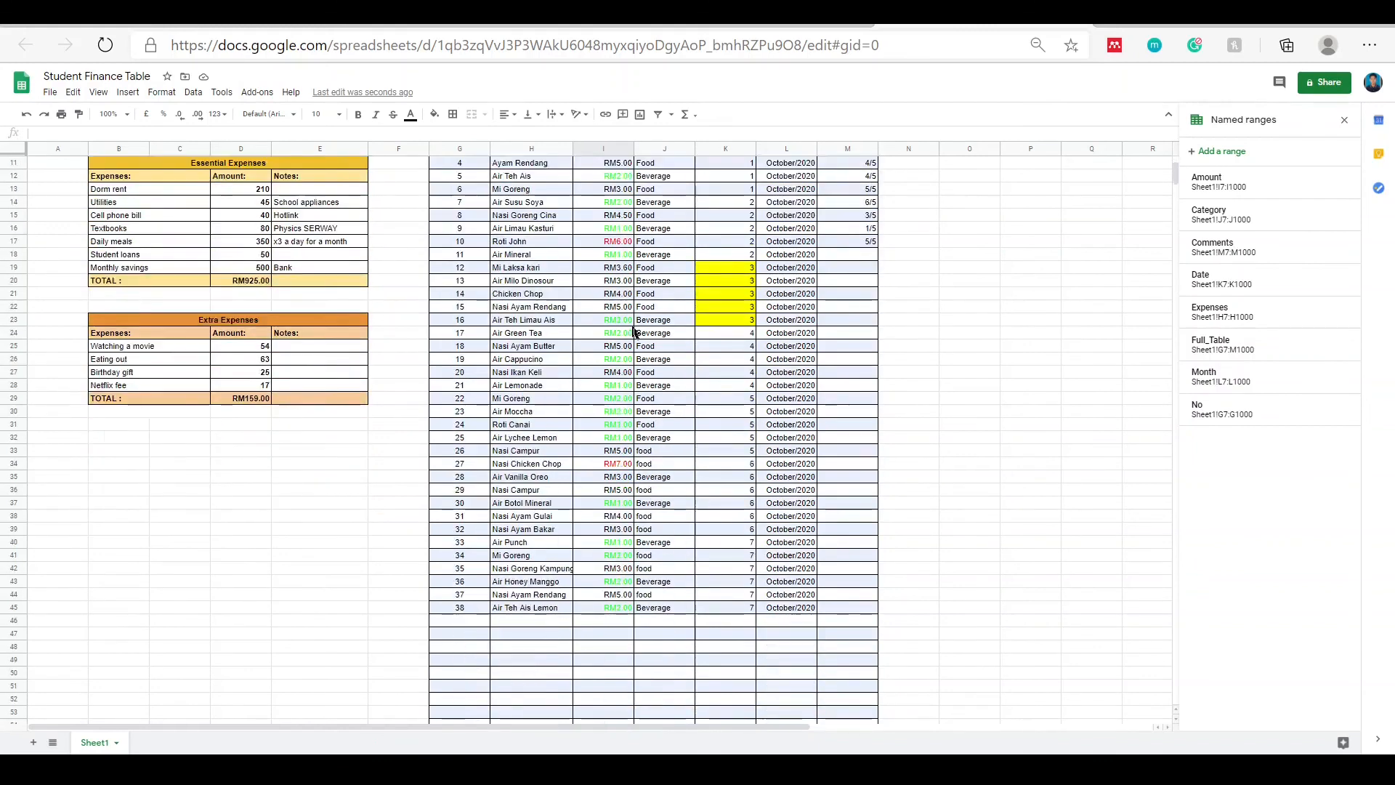
scroll(656, 356, up, 3)
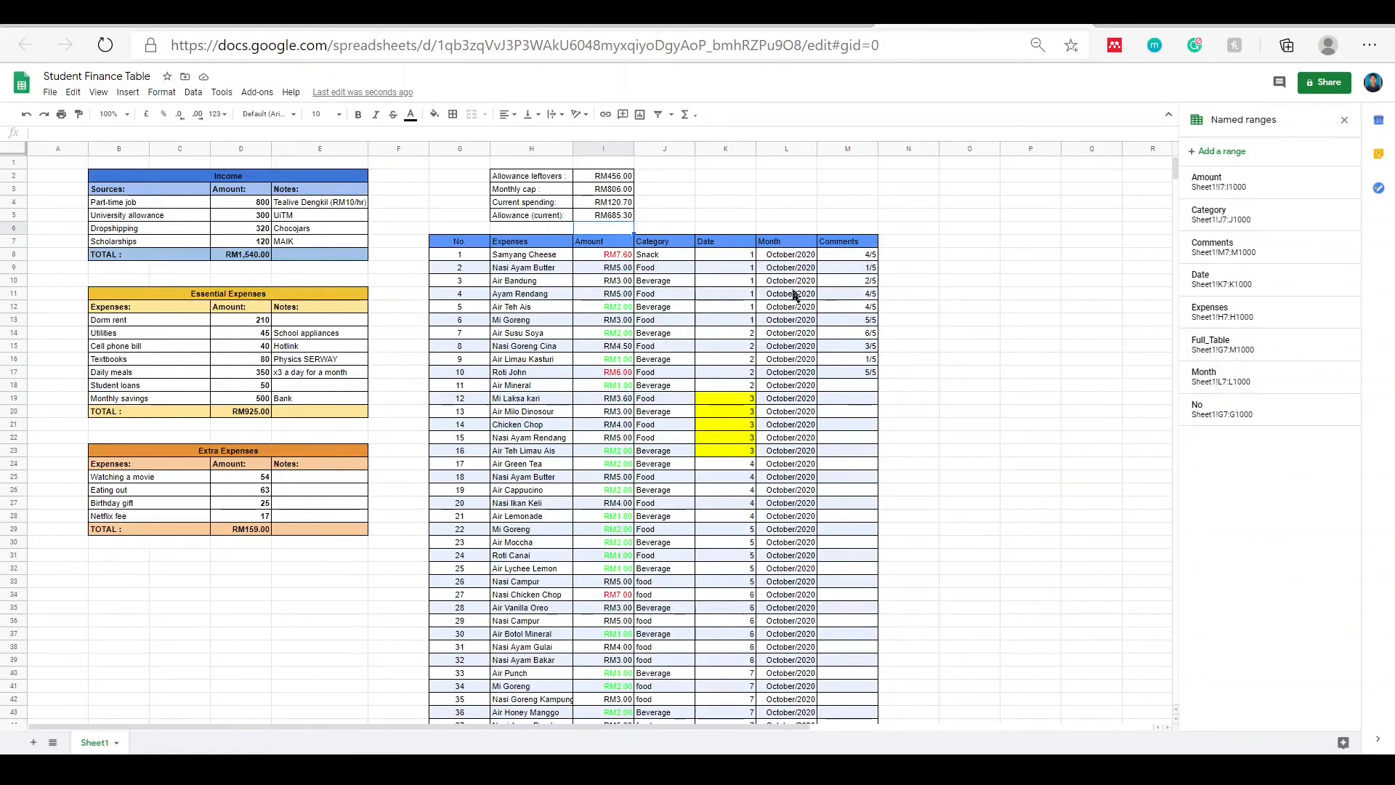
click(542, 180)
drag(541, 180, 607, 215)
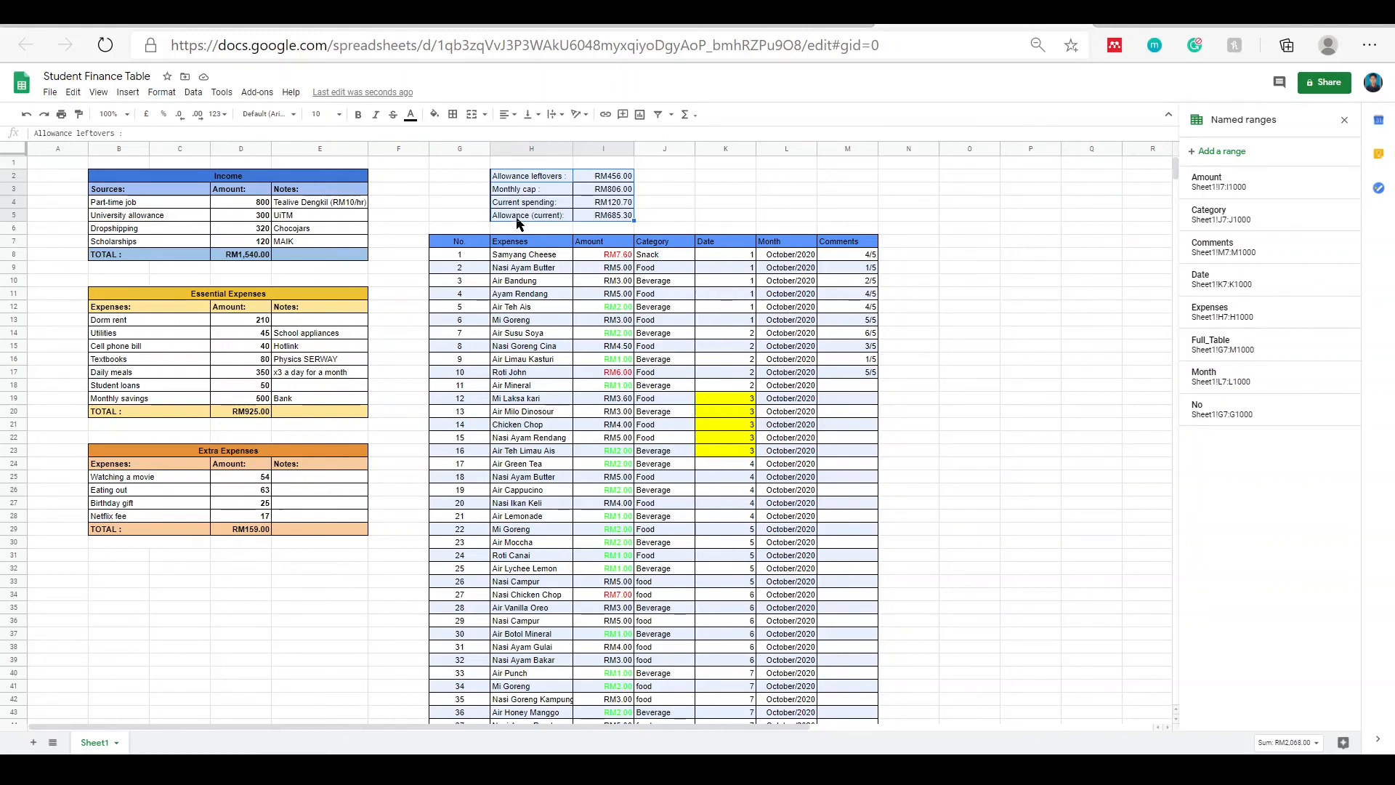
key(ctrl+c)
- Switch to the Google page in the other browser tab and create a blank Google Docs document from there
click(1111, 18)
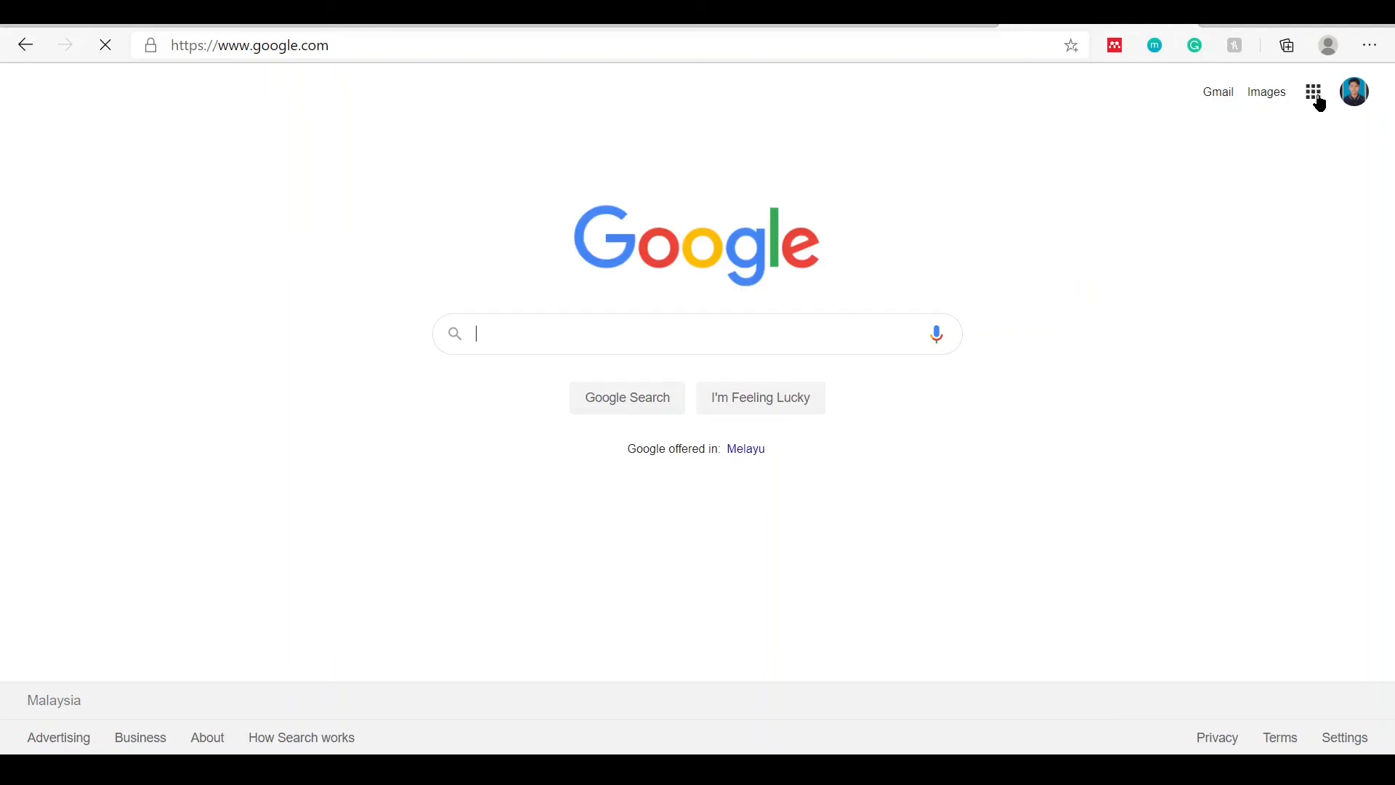
scroll(1252, 246, down, 3)
scroll(1252, 246, up, 3)
scroll(1252, 246, down, 4)
scroll(1252, 247, down, 2)
scroll(1236, 254, up, 1)
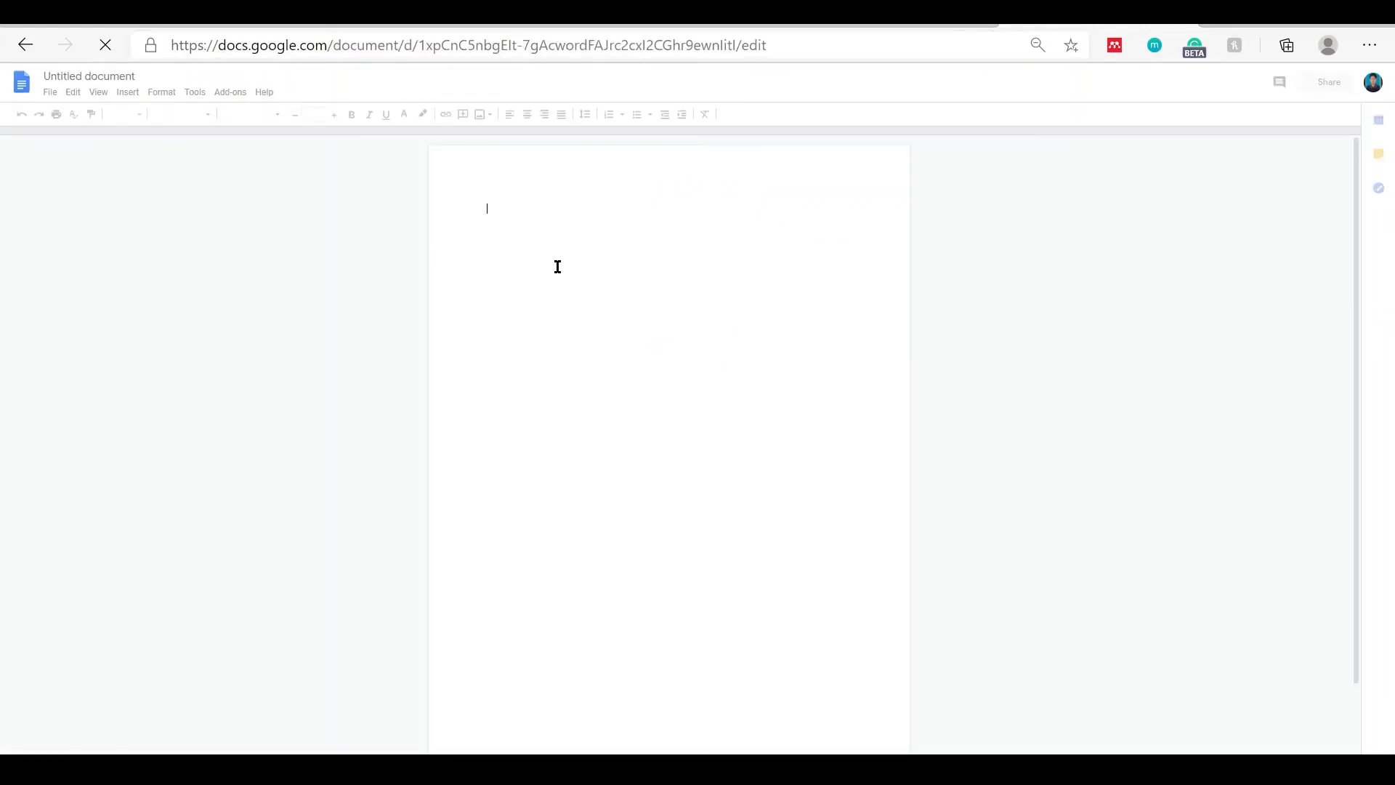
- Paste the copied allowance table into the blank document with the Link to spreadsheet option
right_click(517, 214)
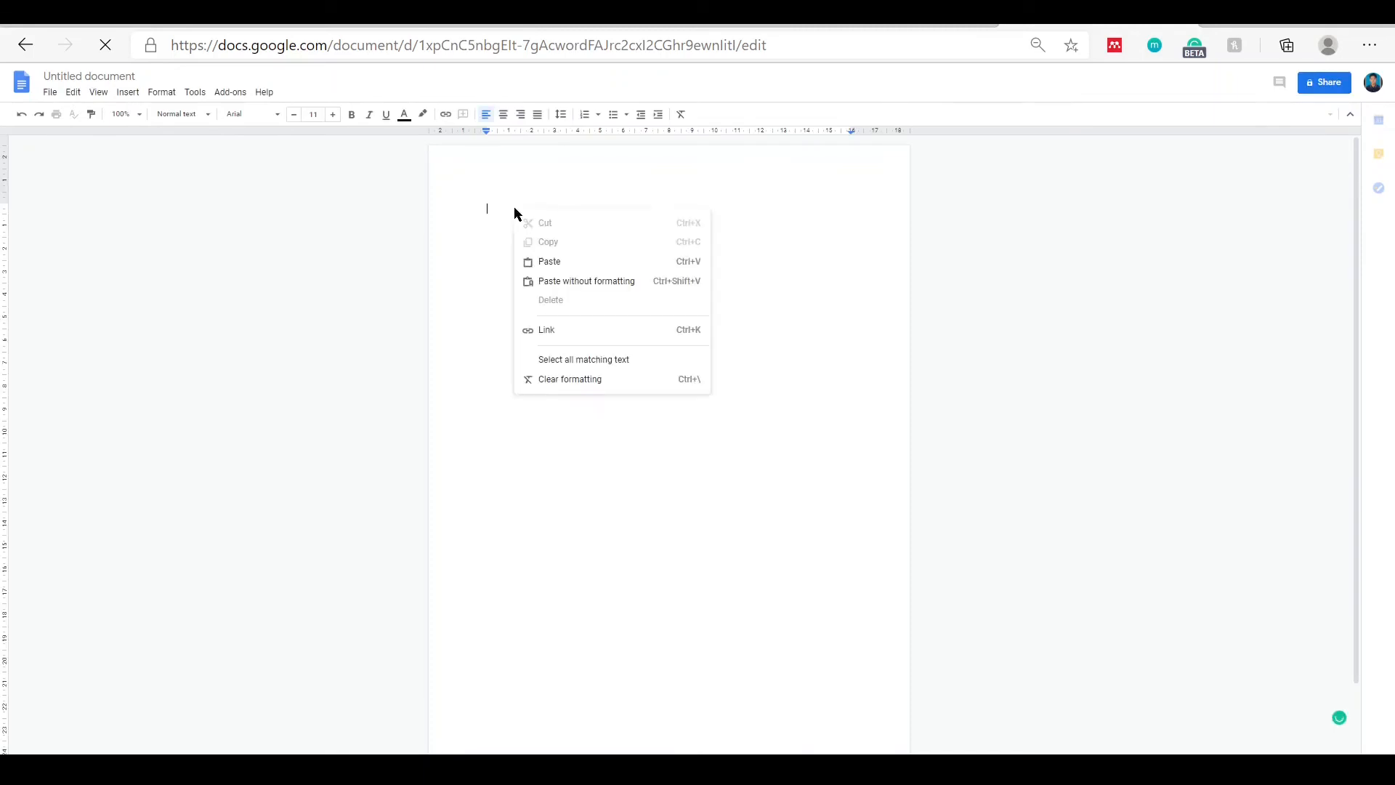
click(590, 270)
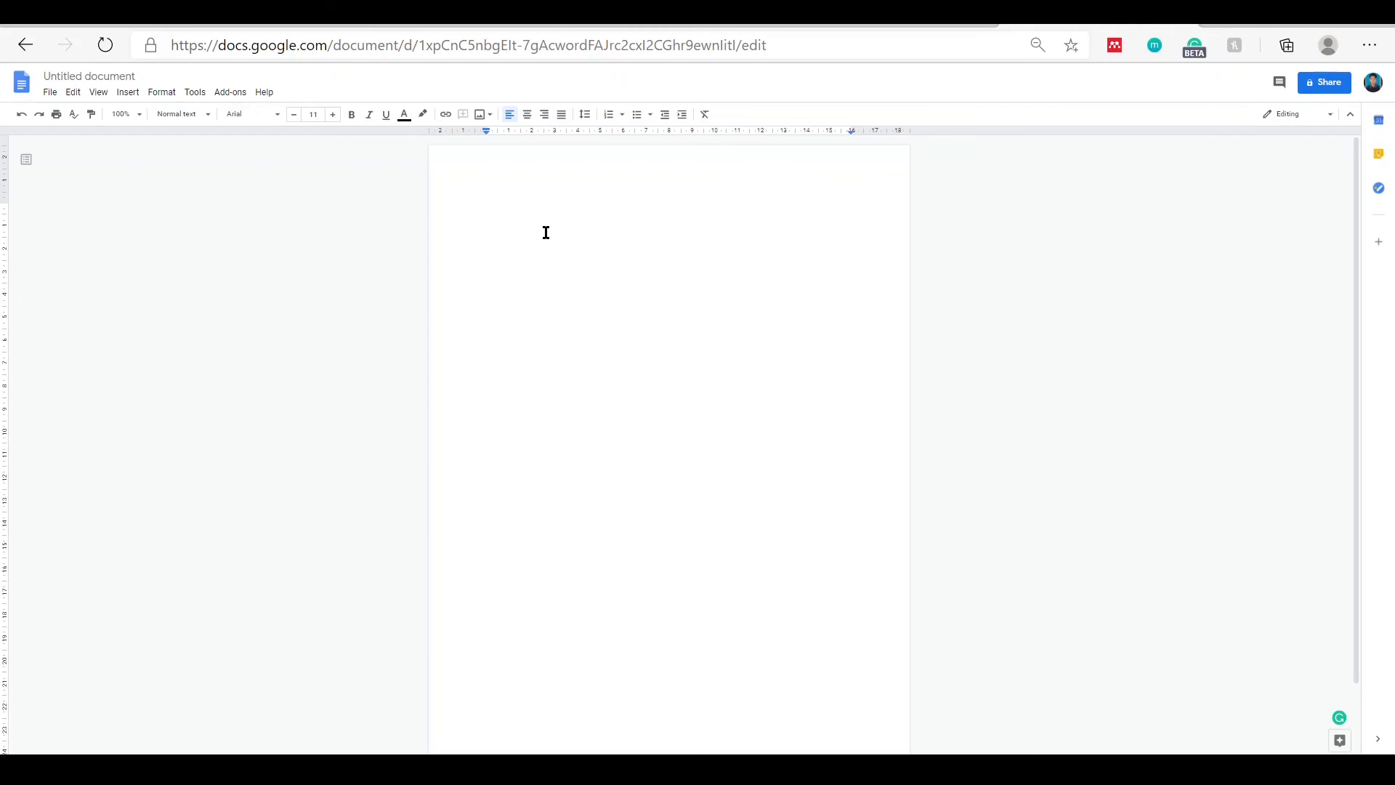
key(ctrl+v)
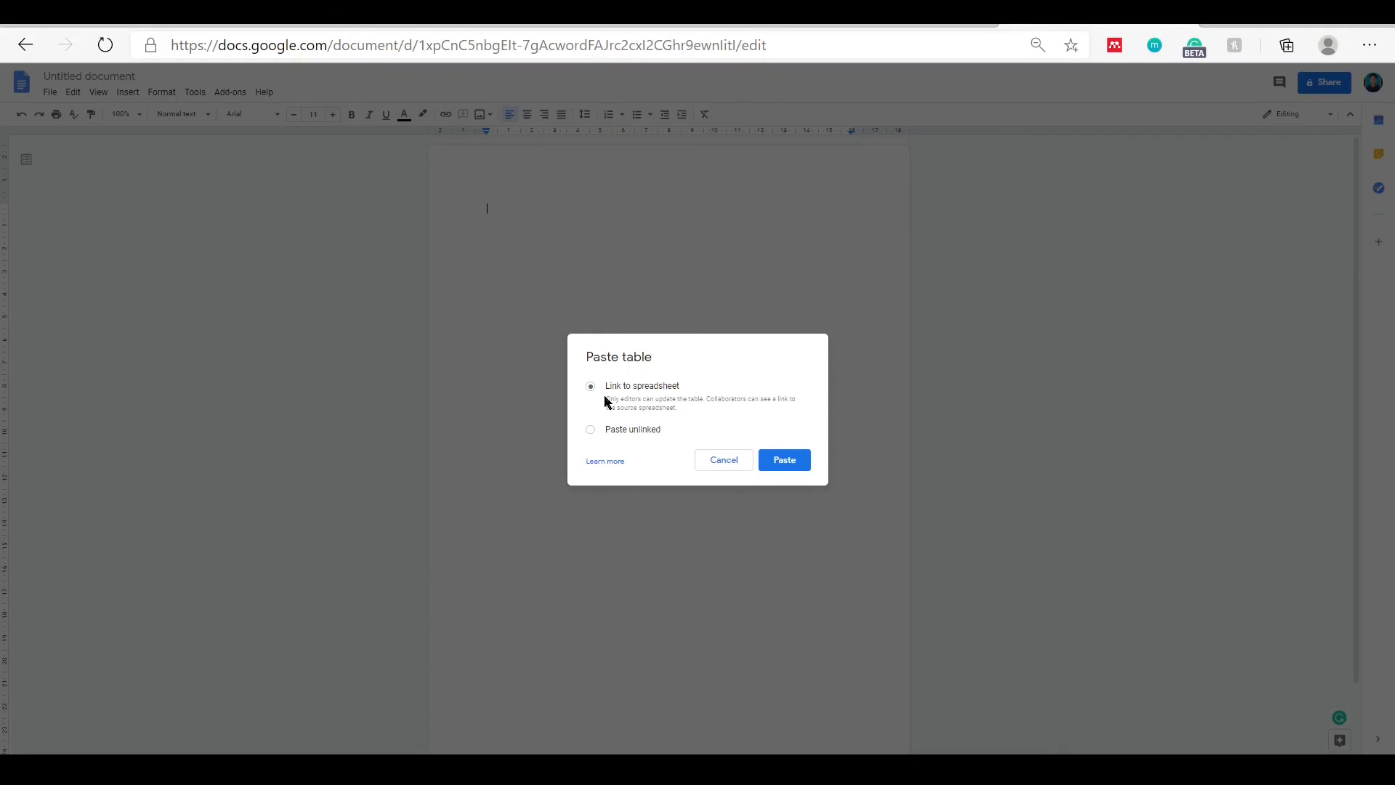
click(783, 461)
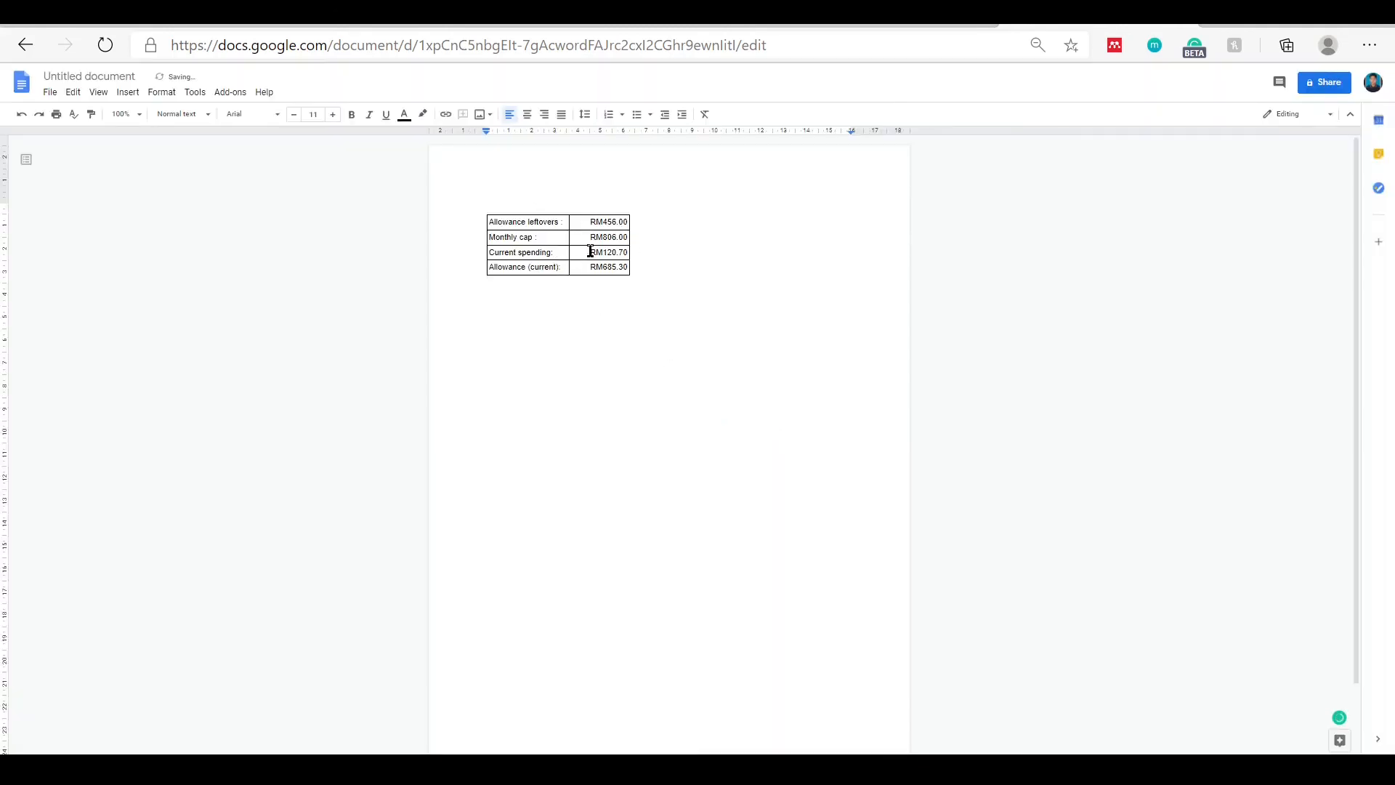
- Return to the Student Finance Table spreadsheet and add expense 39, Bubble Tea, with an amount of RM7.00 in row 46
key(ctrl+Tab)
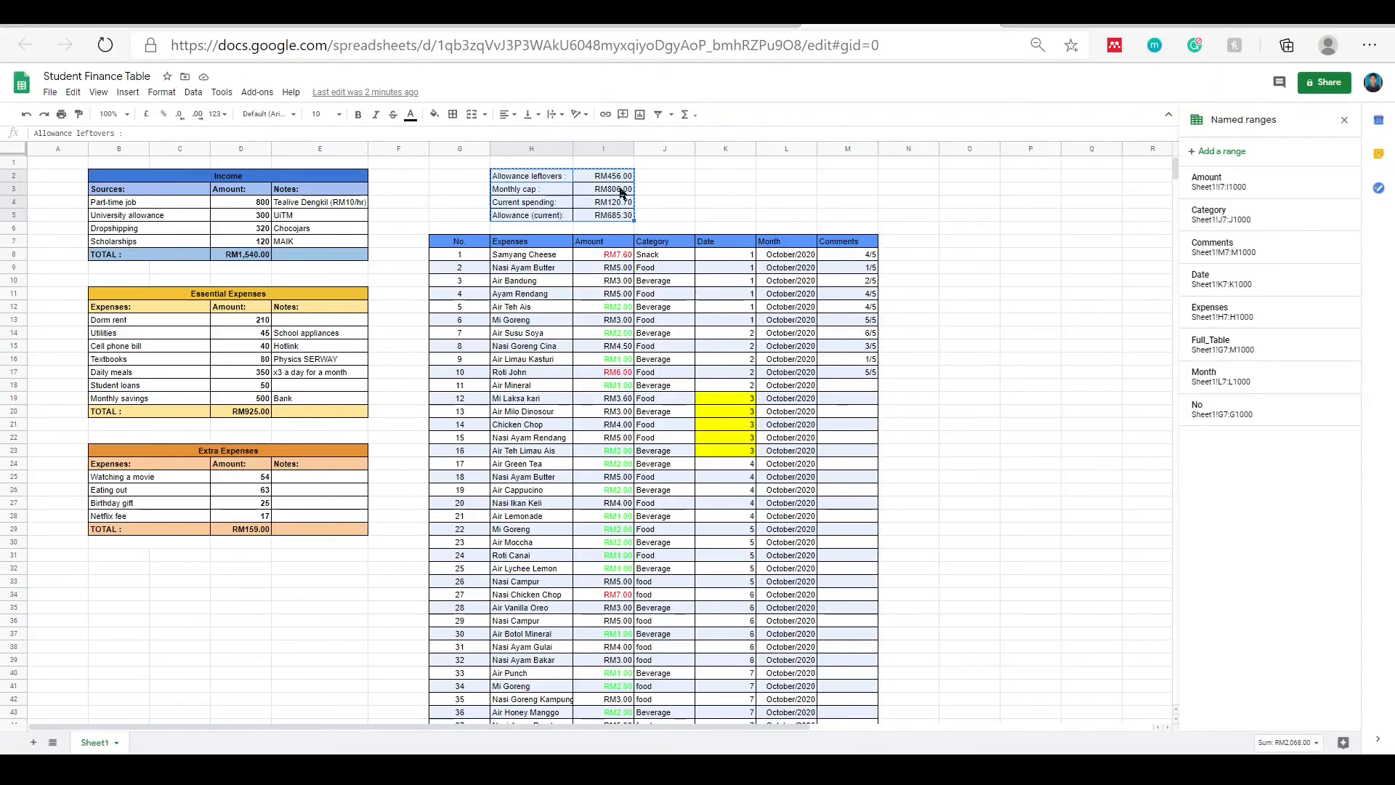
scroll(710, 390, down, 5)
scroll(601, 408, up, 5)
scroll(708, 385, down, 5)
double_click(486, 396)
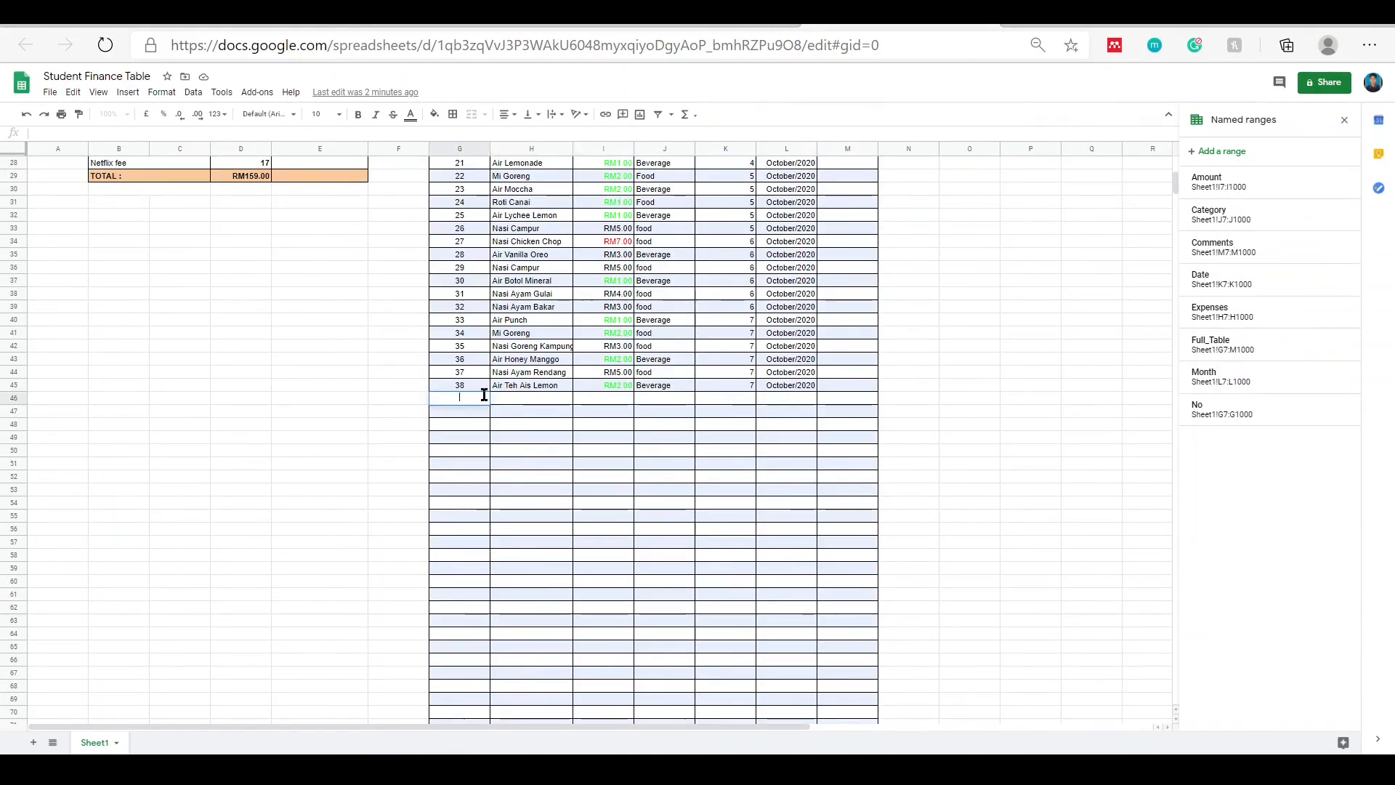
text(39)
click(520, 396)
text(Bubble Tea)
click(615, 398)
key(Return)
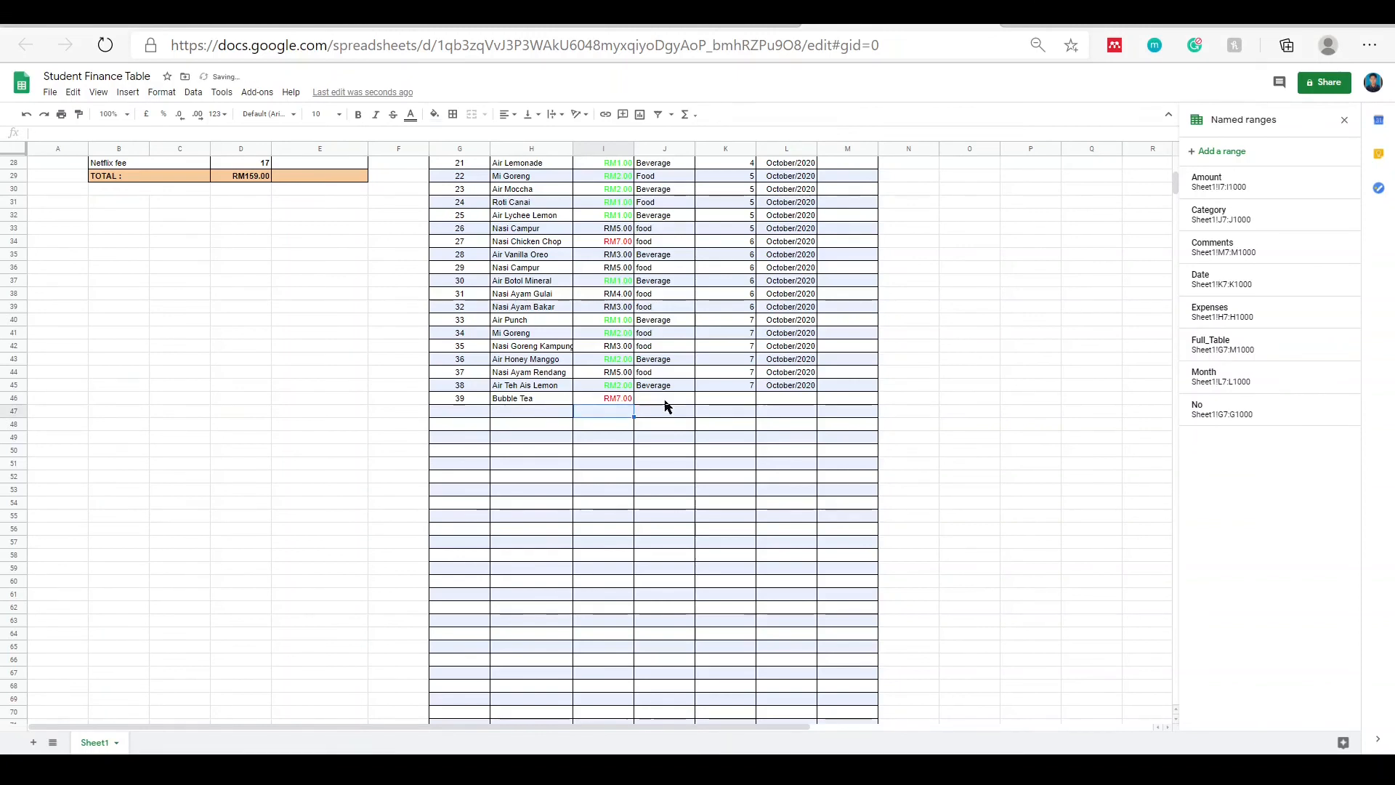
- Switch to the Google Docs document and update the linked allowance table from its source spreadsheet
scroll(663, 404, up, 5)
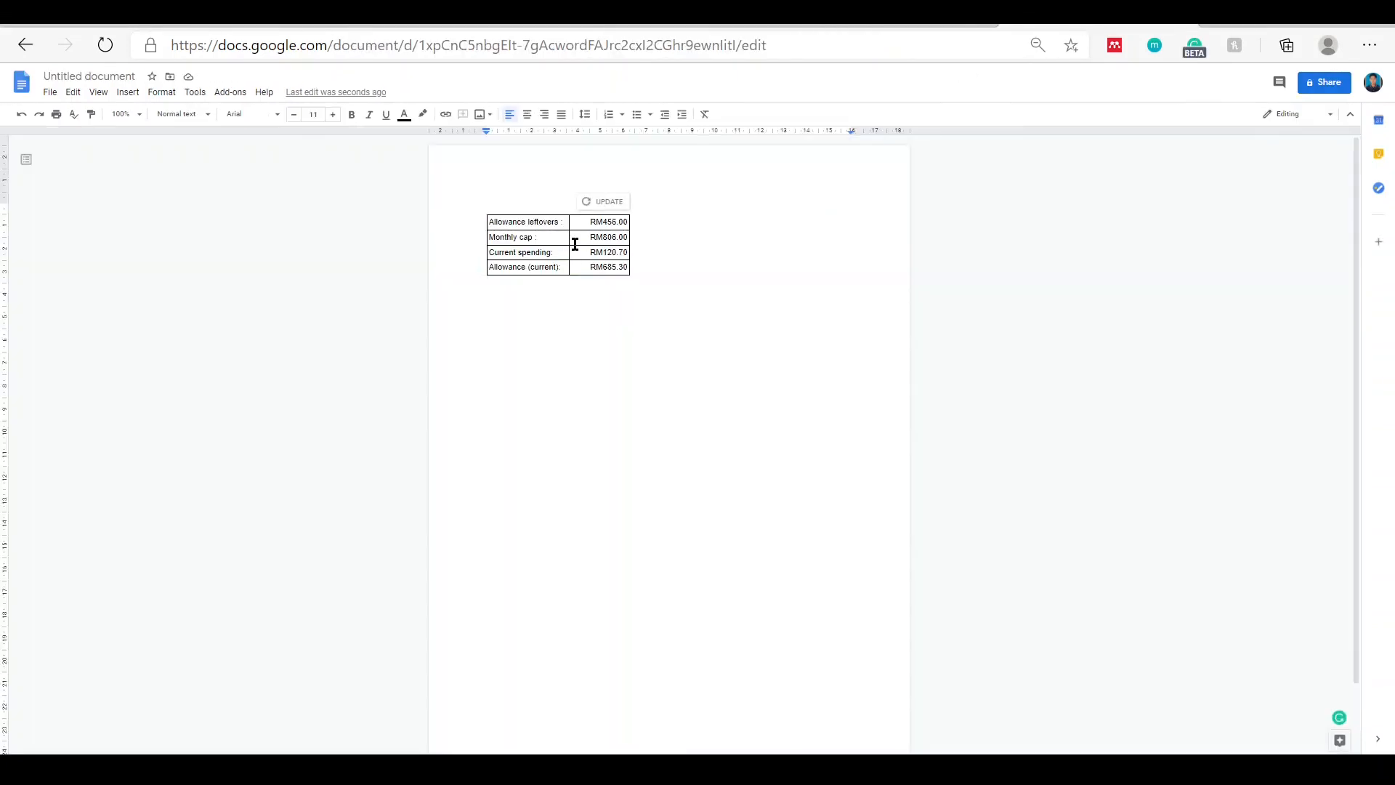
click(575, 244)
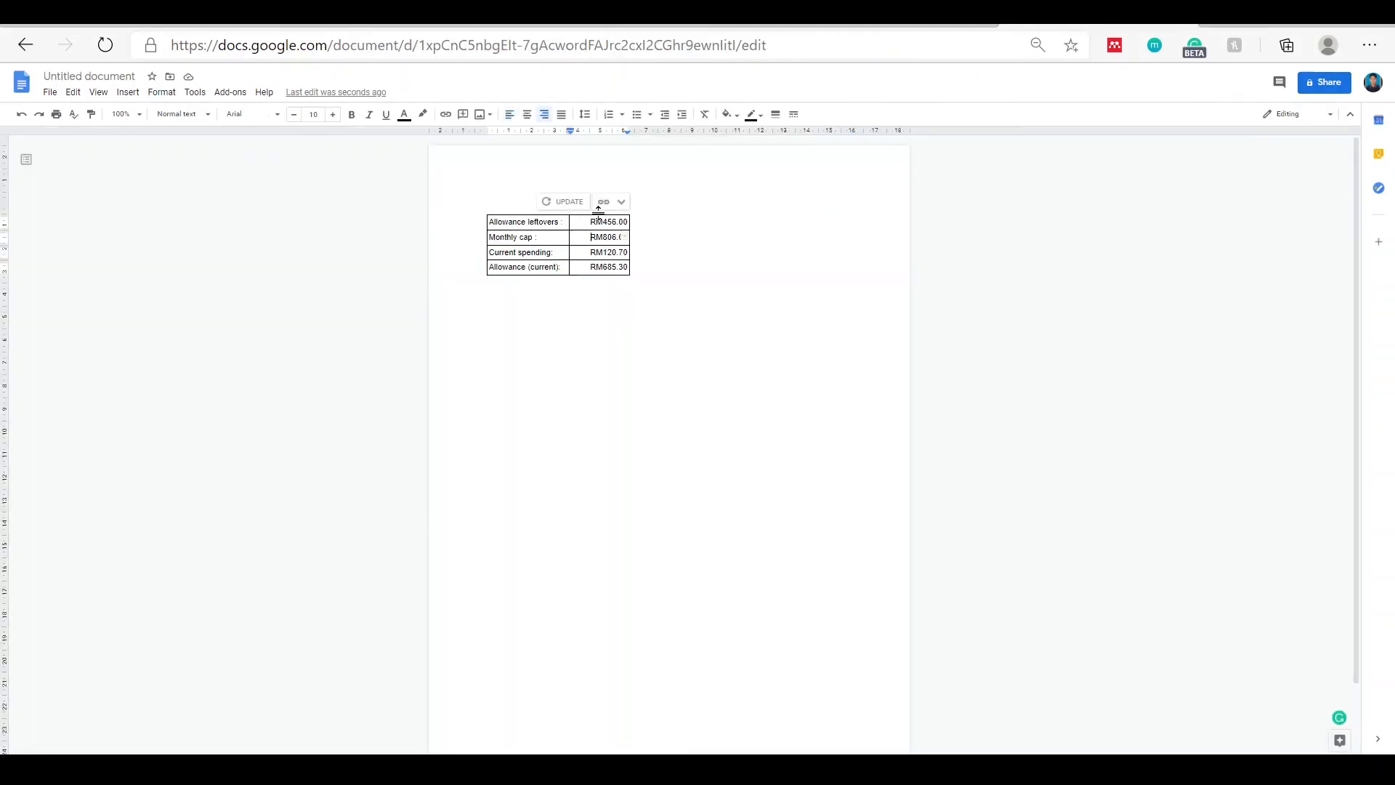
click(565, 203)
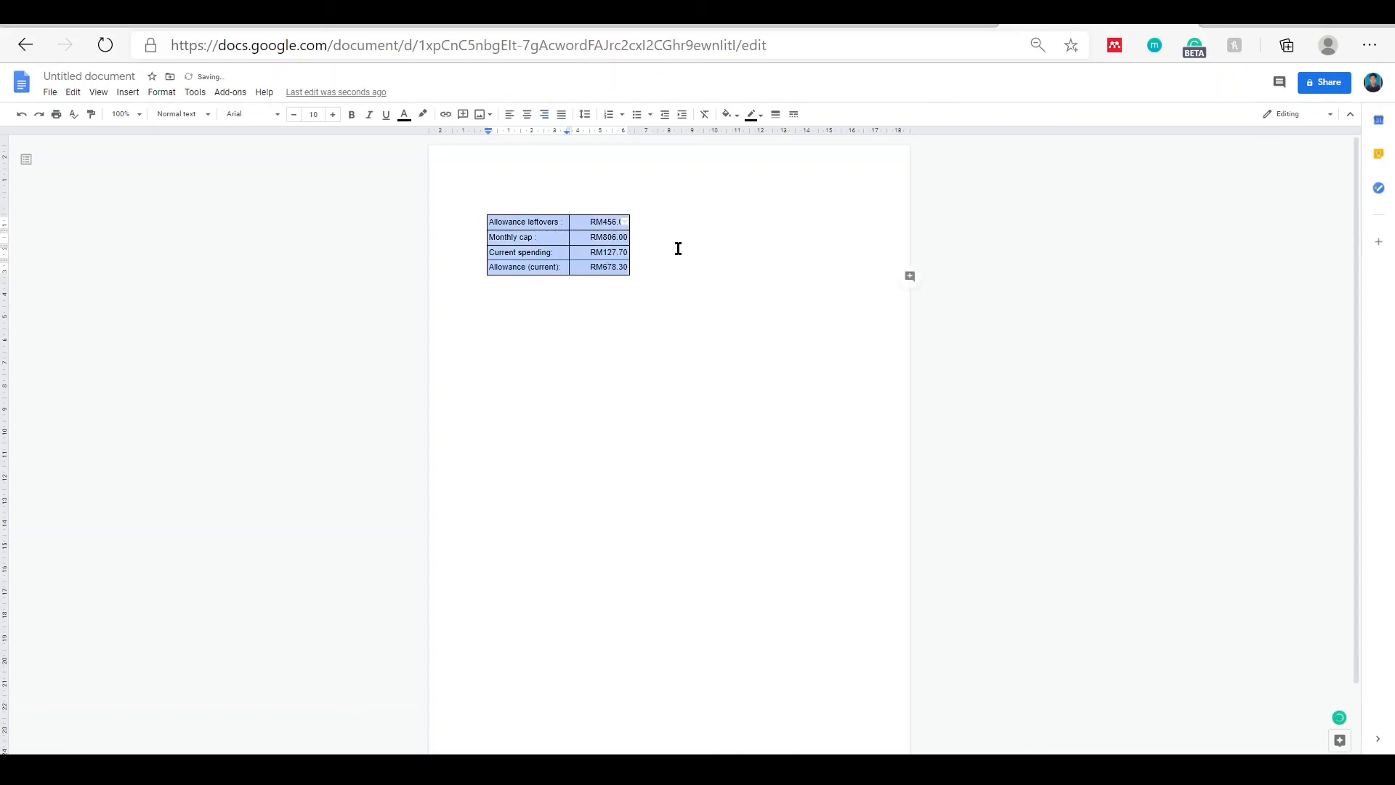
click(679, 248)
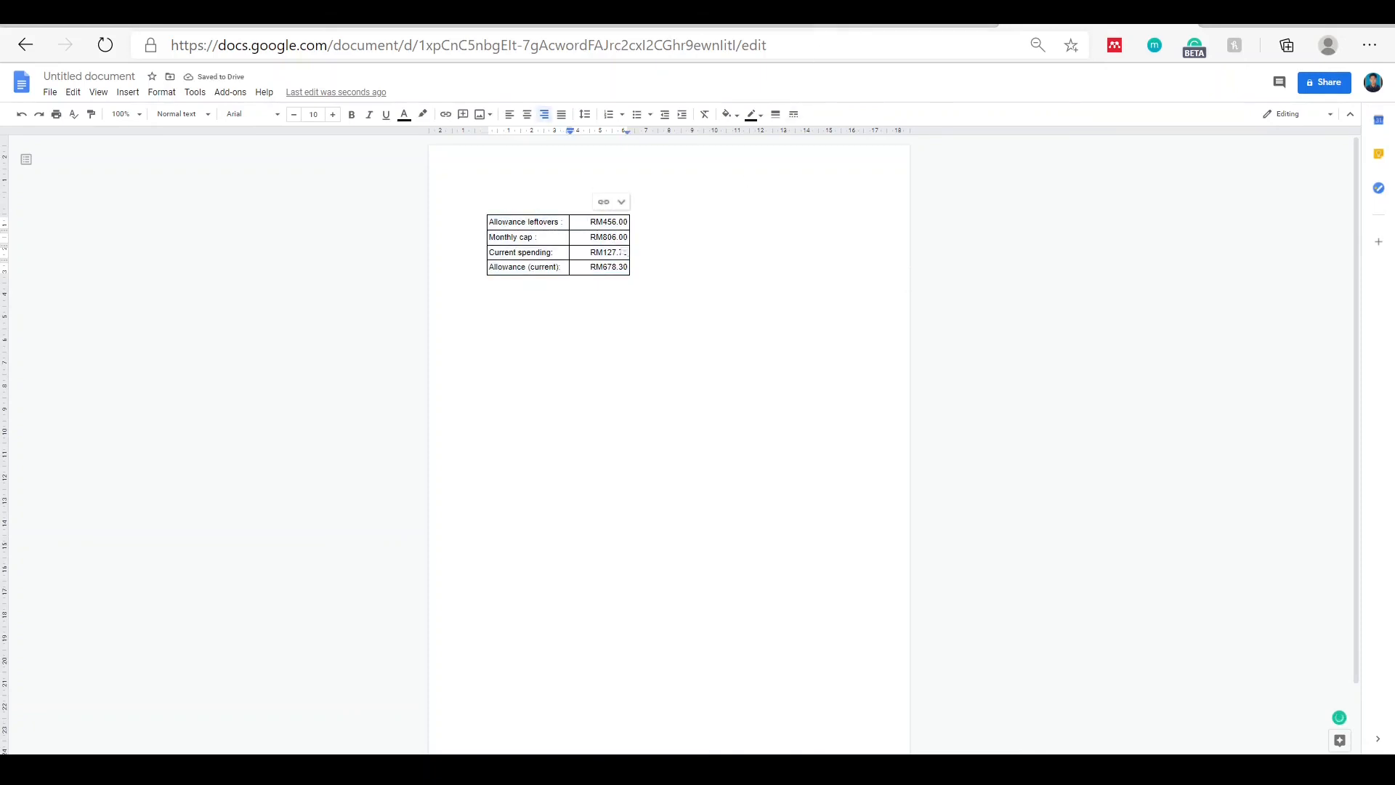
- Switch back to the Student Finance Table spreadsheet and review the allowance summary and expense log
click(843, 16)
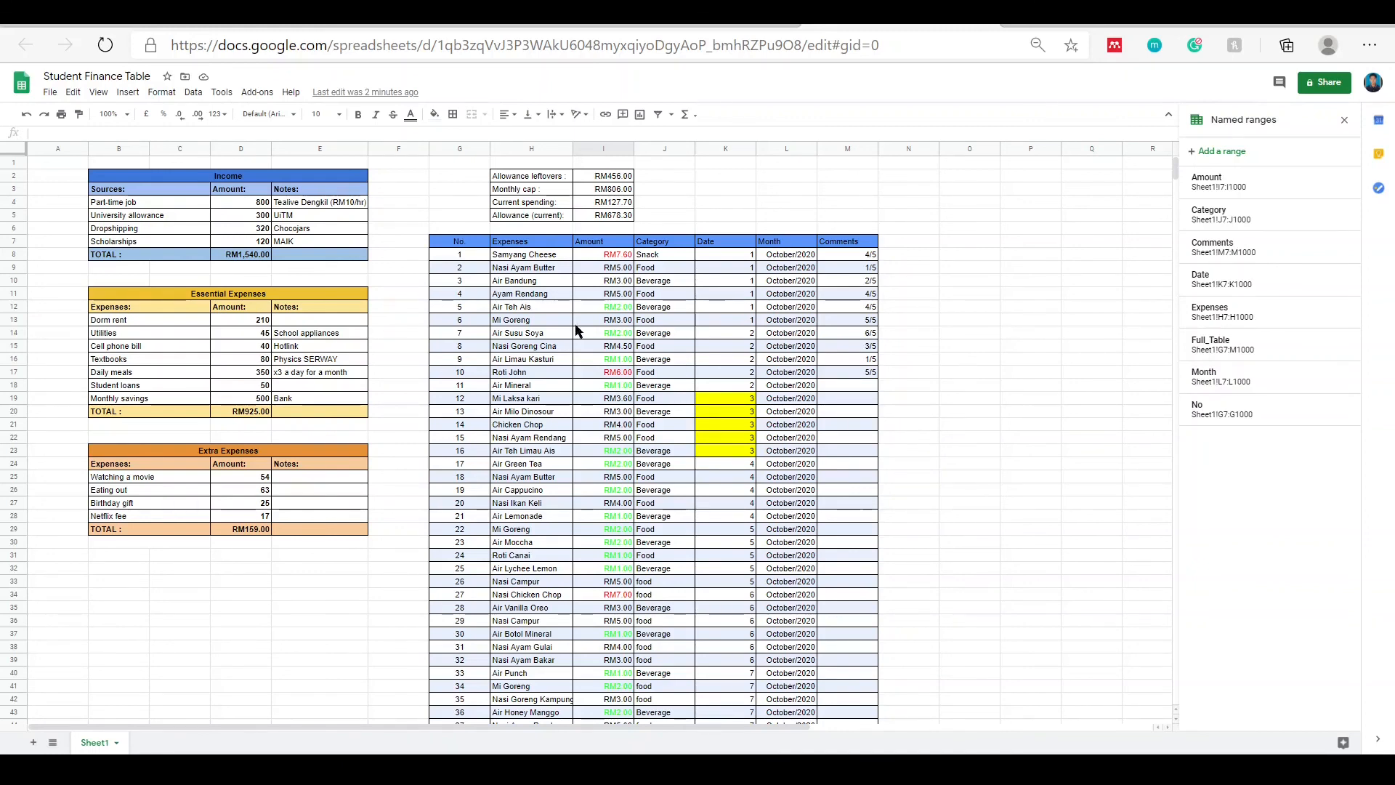
scroll(605, 298, down, 1)
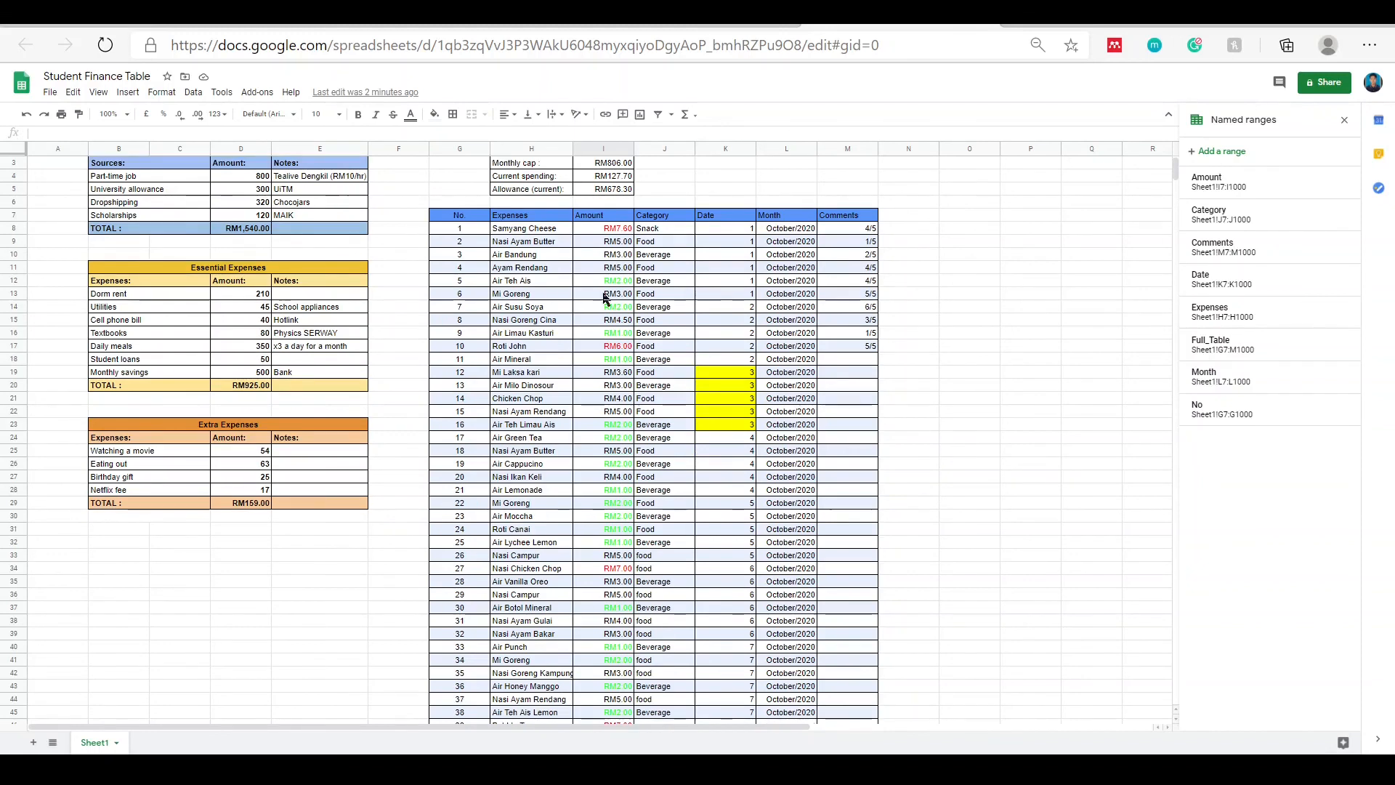
scroll(605, 298, up, 1)
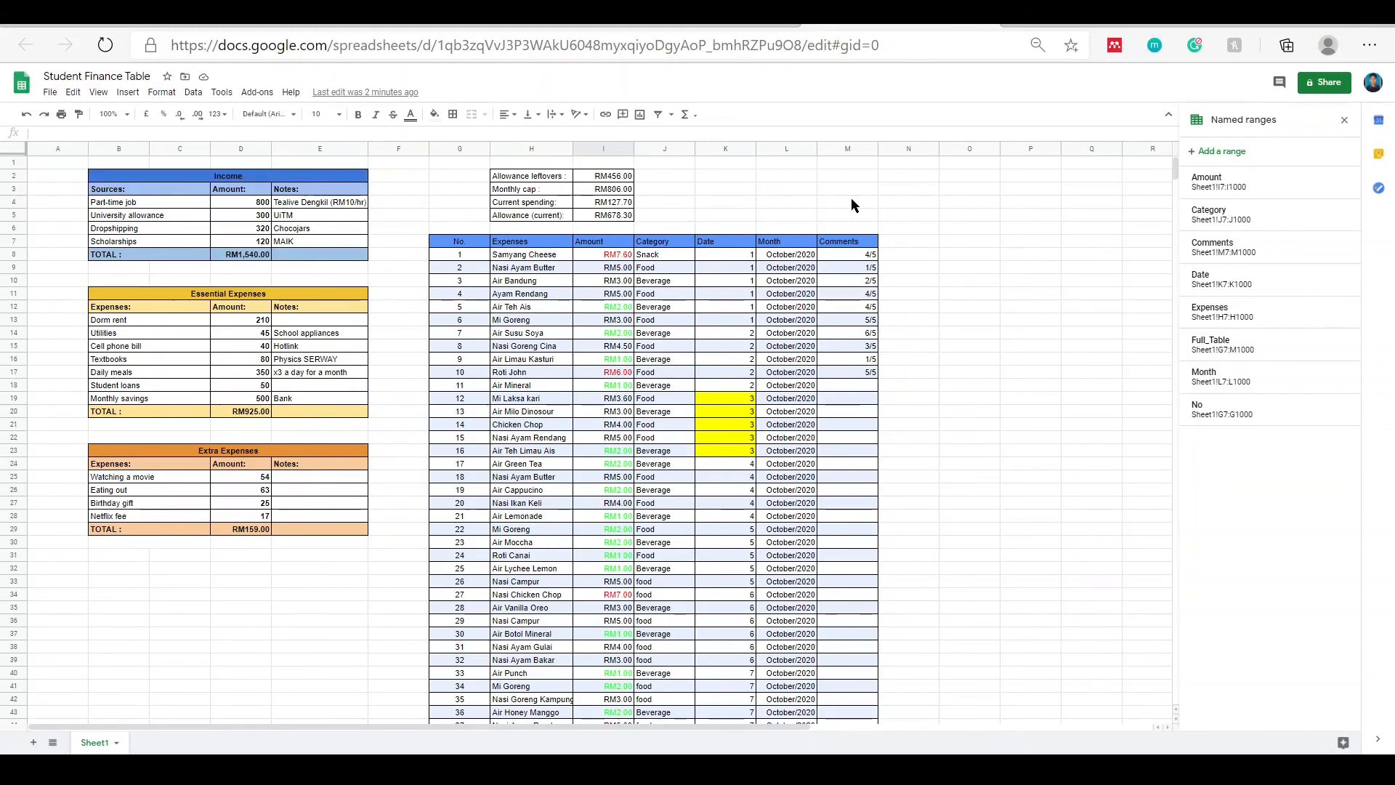
scroll(841, 280, down, 2)
scroll(840, 280, up, 2)
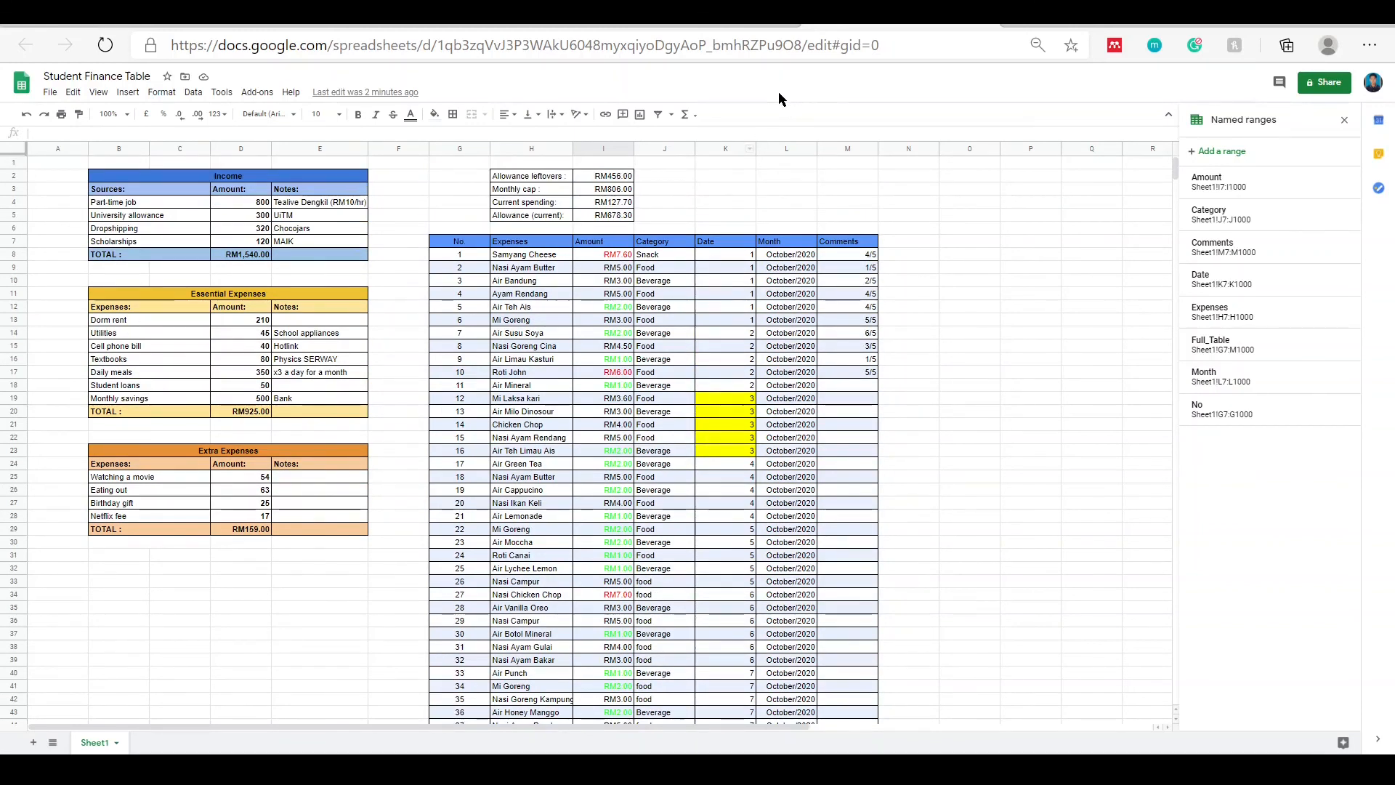